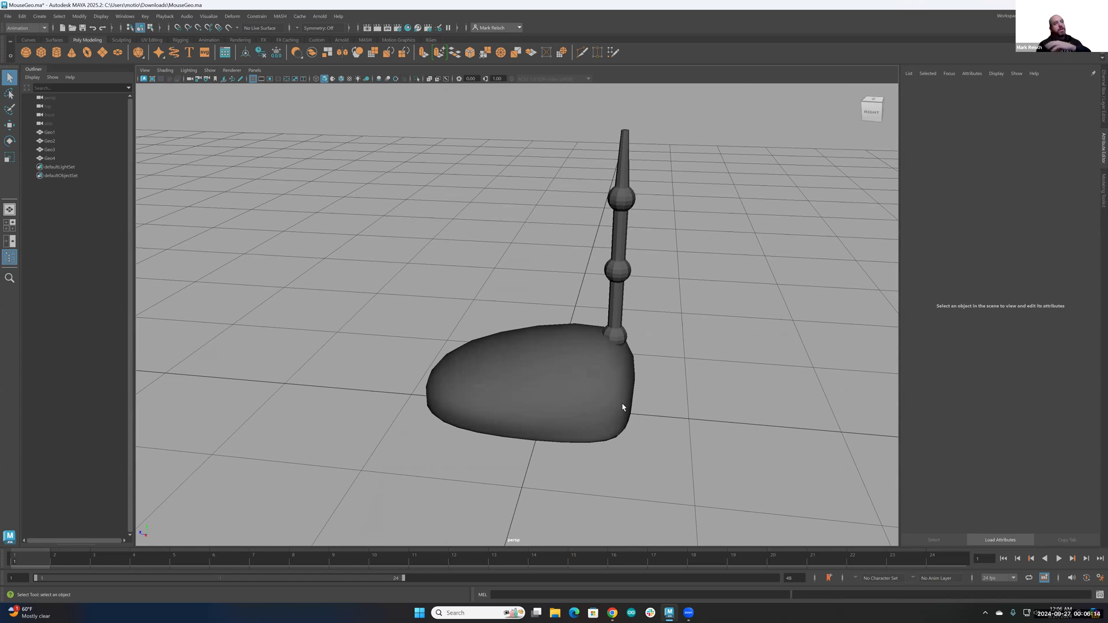
Examine the three tail segments and how they sit on the mouse body, selecting them from the base to the tip.
{"action": "left_click", "coordinate": [619, 310]}
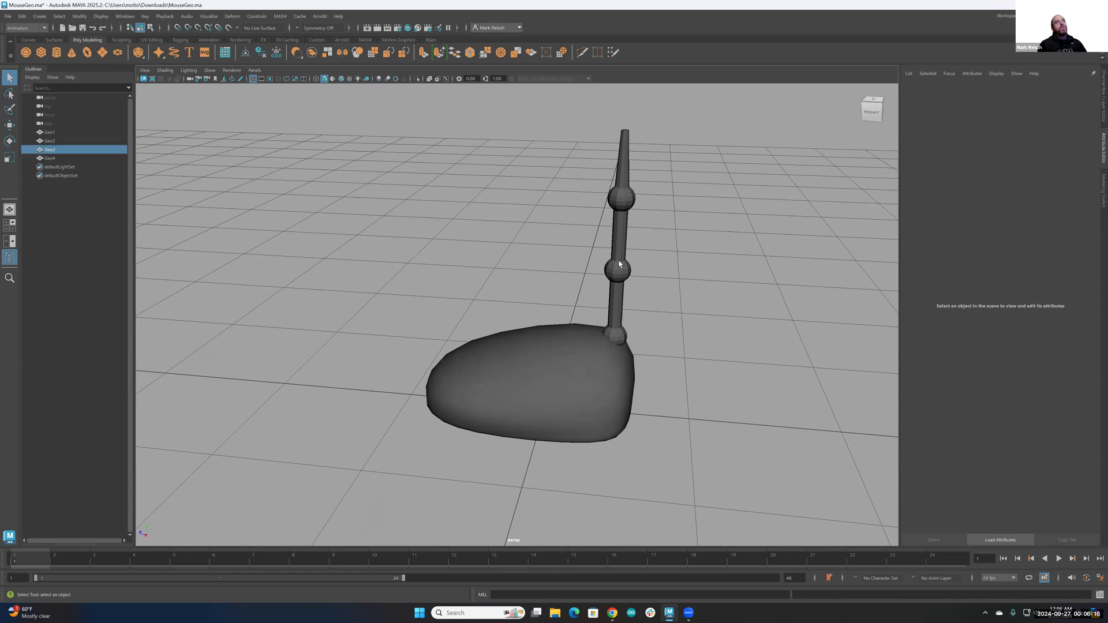
{"action": "left_click", "coordinate": [619, 264]}
{"action": "left_click", "coordinate": [622, 192]}
{"action": "left_click", "coordinate": [616, 302]}
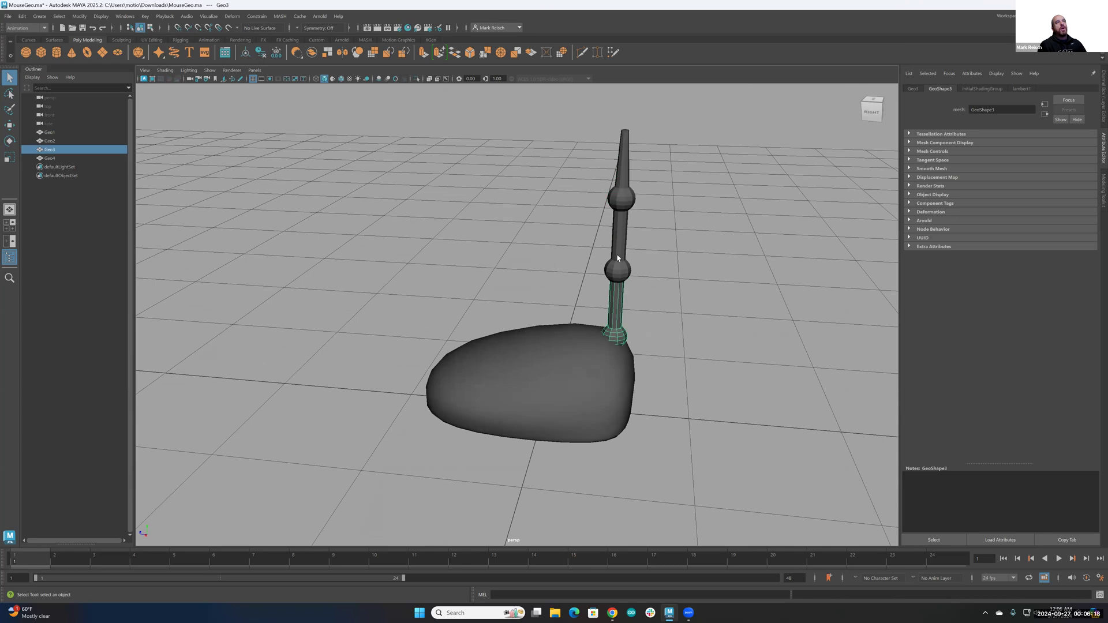
{"action": "mouse_move", "coordinate": [617, 259]}
{"action": "left_mouse_down", "text": "alt"}
{"action": "mouse_move", "coordinate": [594, 277]}
{"action": "mouse_move", "coordinate": [616, 269]}
{"action": "left_mouse_up", "text": "alt"}
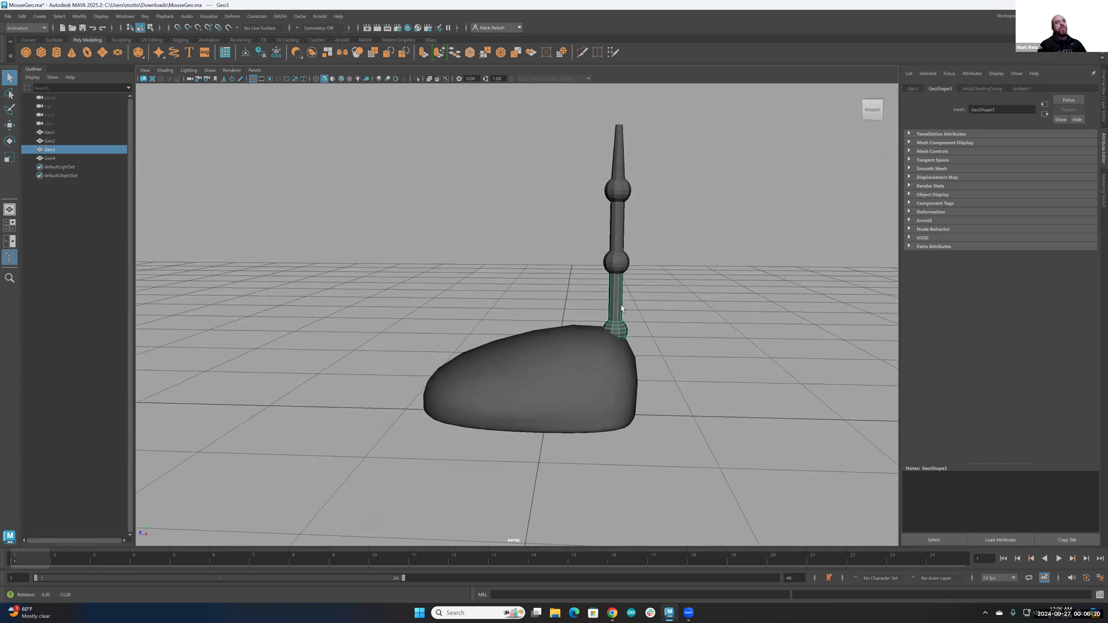
{"action": "left_click", "coordinate": [616, 263], "text": "shift"}
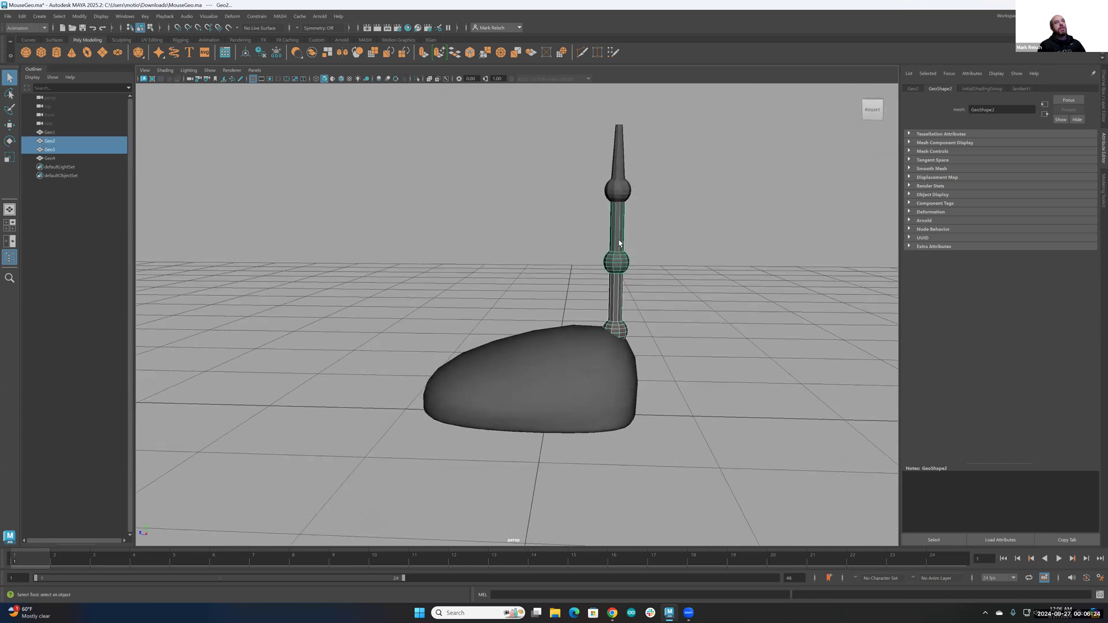
{"action": "left_click", "coordinate": [616, 195], "text": "shift"}
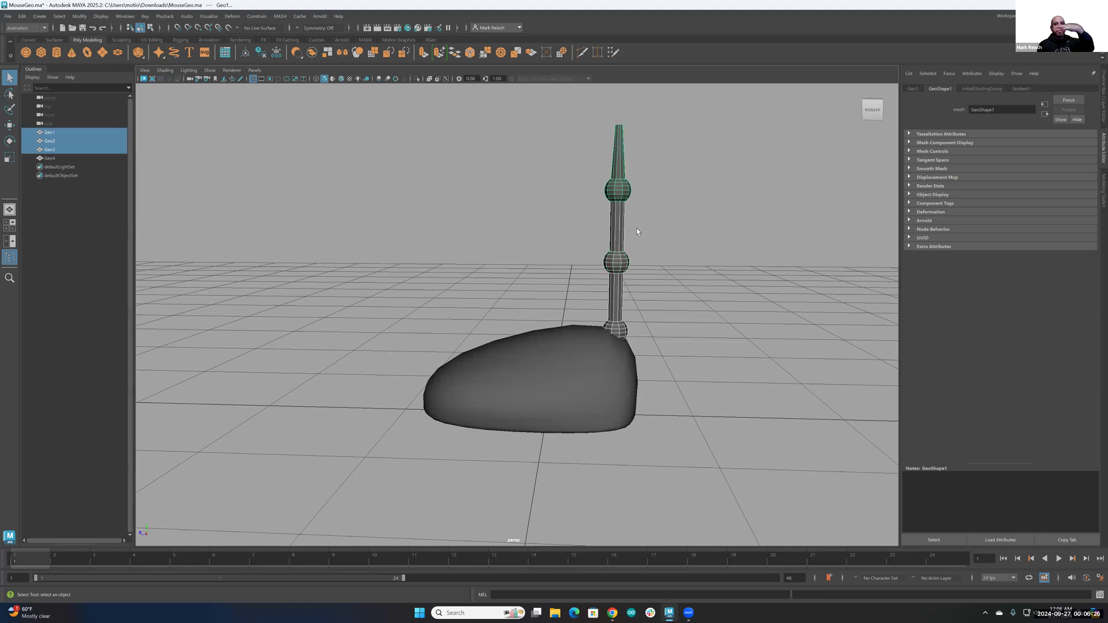
{"action": "mouse_move", "coordinate": [555, 276]}
{"action": "left_mouse_down", "text": "alt"}
{"action": "mouse_move", "coordinate": [526, 269]}
{"action": "mouse_move", "coordinate": [569, 272]}
{"action": "left_mouse_up", "text": "alt"}
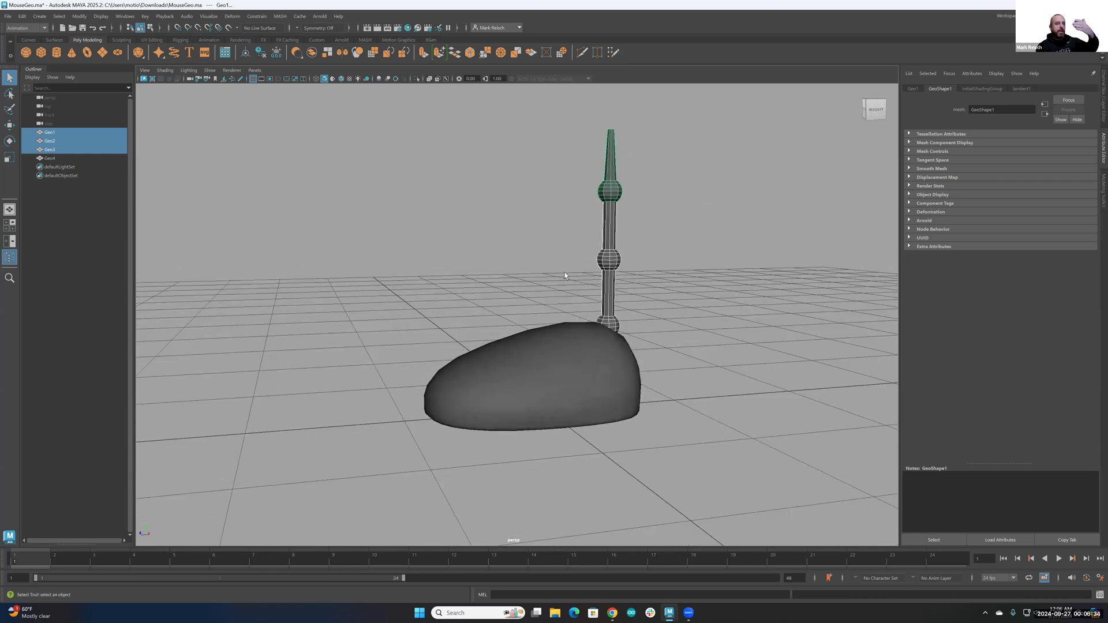
{"action": "mouse_move", "coordinate": [658, 288]}
{"action": "left_mouse_down", "text": "alt"}
{"action": "mouse_move", "coordinate": [577, 284]}
{"action": "mouse_move", "coordinate": [611, 277]}
{"action": "mouse_move", "coordinate": [638, 289]}
{"action": "left_mouse_up", "text": "alt"}
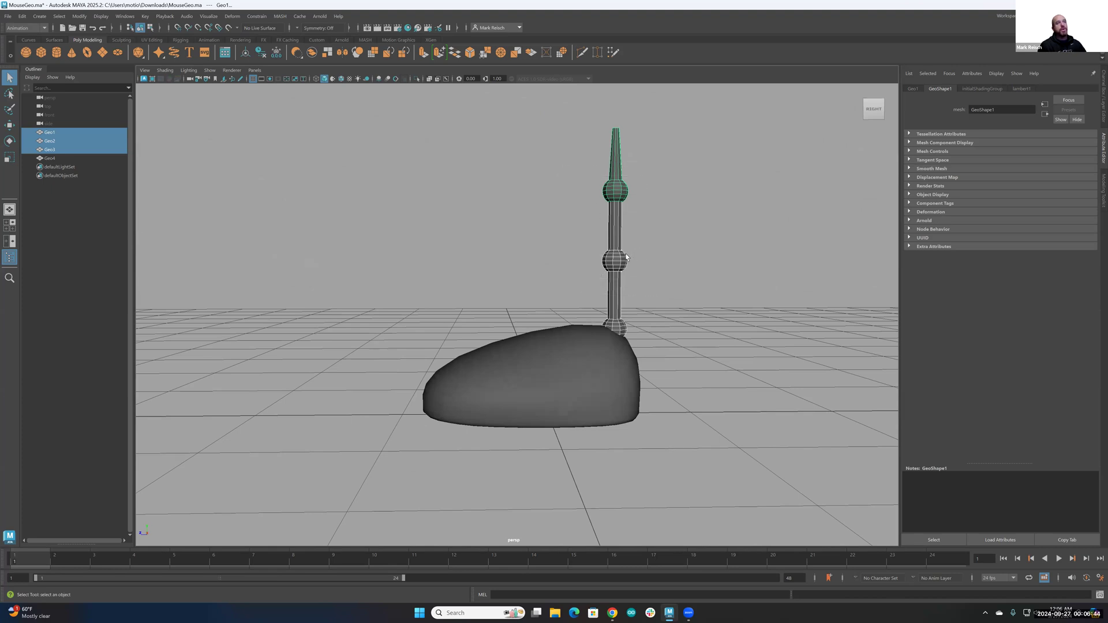
{"action": "mouse_move", "coordinate": [581, 290]}
{"action": "left_mouse_down", "text": "alt"}
{"action": "mouse_move", "coordinate": [600, 294]}
{"action": "mouse_move", "coordinate": [512, 284]}
{"action": "mouse_move", "coordinate": [560, 293]}
{"action": "left_mouse_up", "text": "alt"}
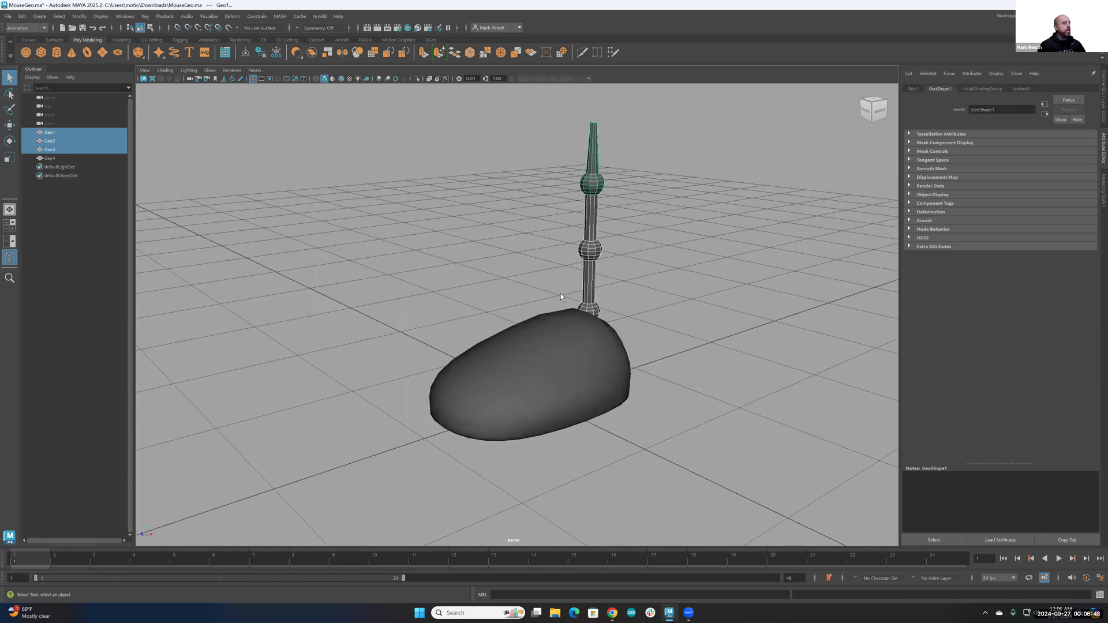
Switch to the 02 MouseRigging document in the browser, read through the Mouse Tail Rigging instructions, and return to Maya.
{"action": "key", "text": "alt+Tab"}
{"action": "key", "text": "Tab"}
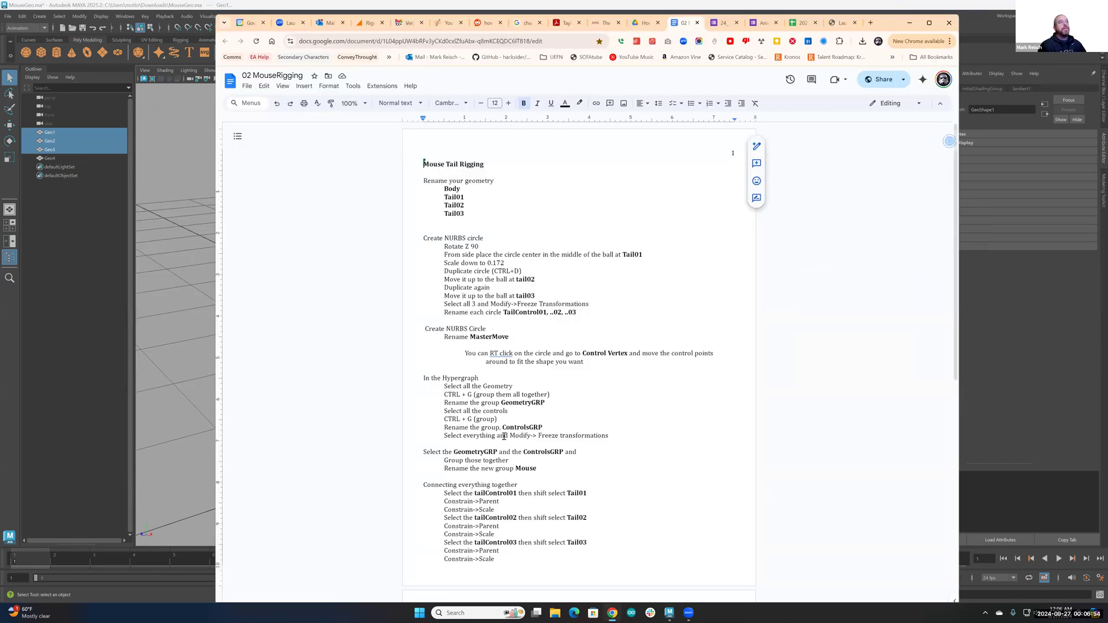
{"action": "scroll", "coordinate": [504, 436], "scroll_direction": "down", "scroll_amount": 8}
{"action": "scroll", "coordinate": [502, 438], "scroll_direction": "up", "scroll_amount": 3}
{"action": "scroll", "coordinate": [501, 438], "scroll_direction": "up", "scroll_amount": 5}
{"action": "left_click", "coordinate": [192, 148]}
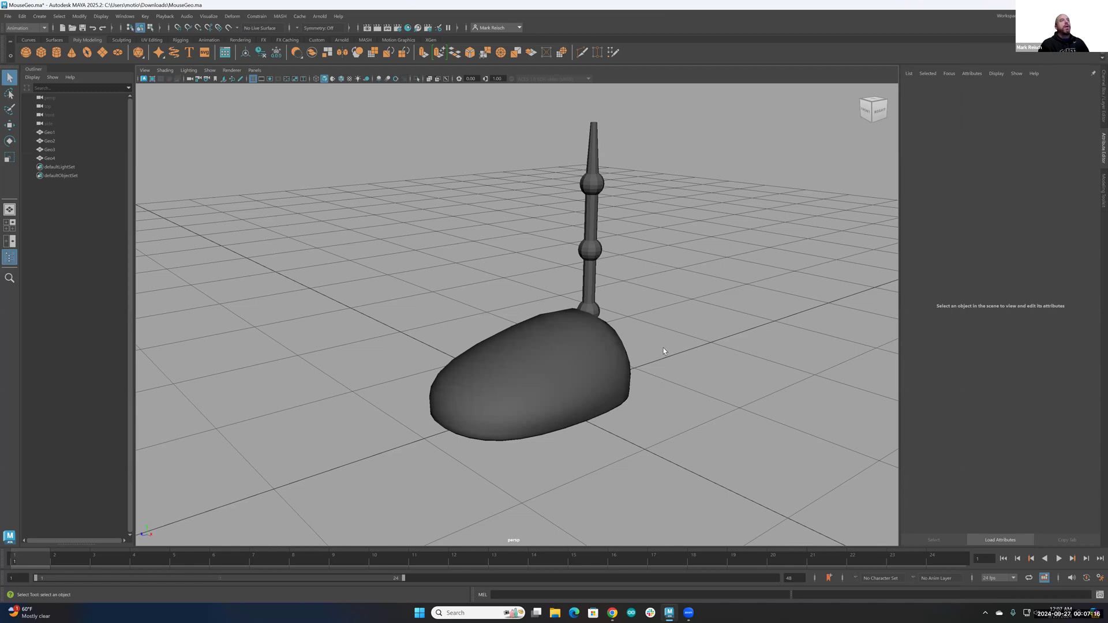
Check which geometry name belongs to each tail segment and to the mouse body.
{"action": "left_click_drag", "start_coordinate": [644, 283], "coordinate": [628, 287], "text": "alt"}
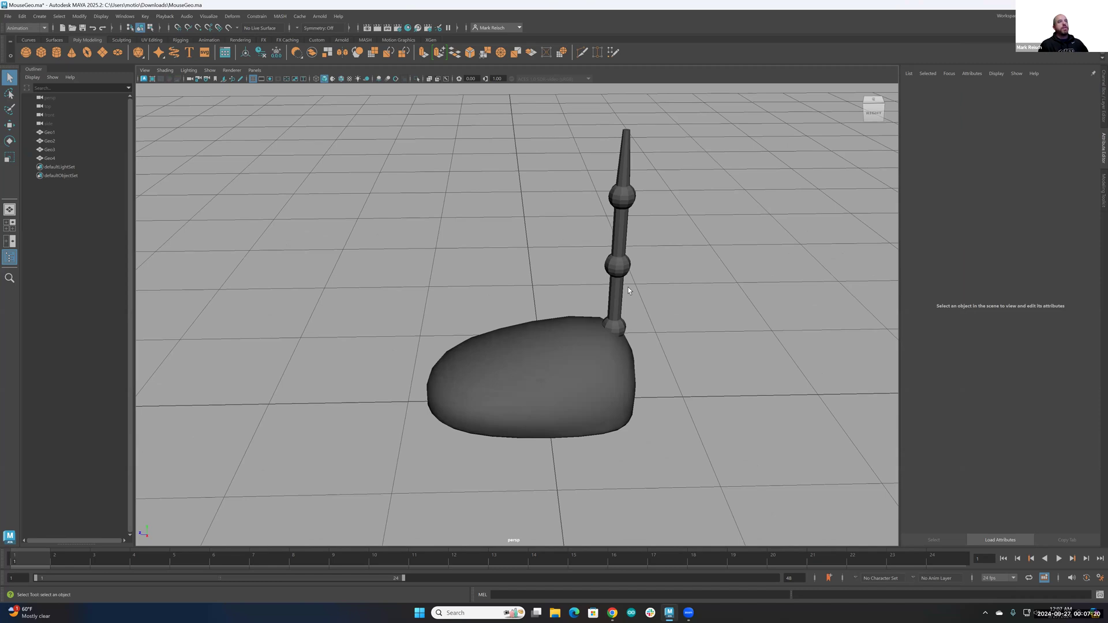
{"action": "left_click", "coordinate": [619, 295]}
{"action": "left_click", "coordinate": [625, 205]}
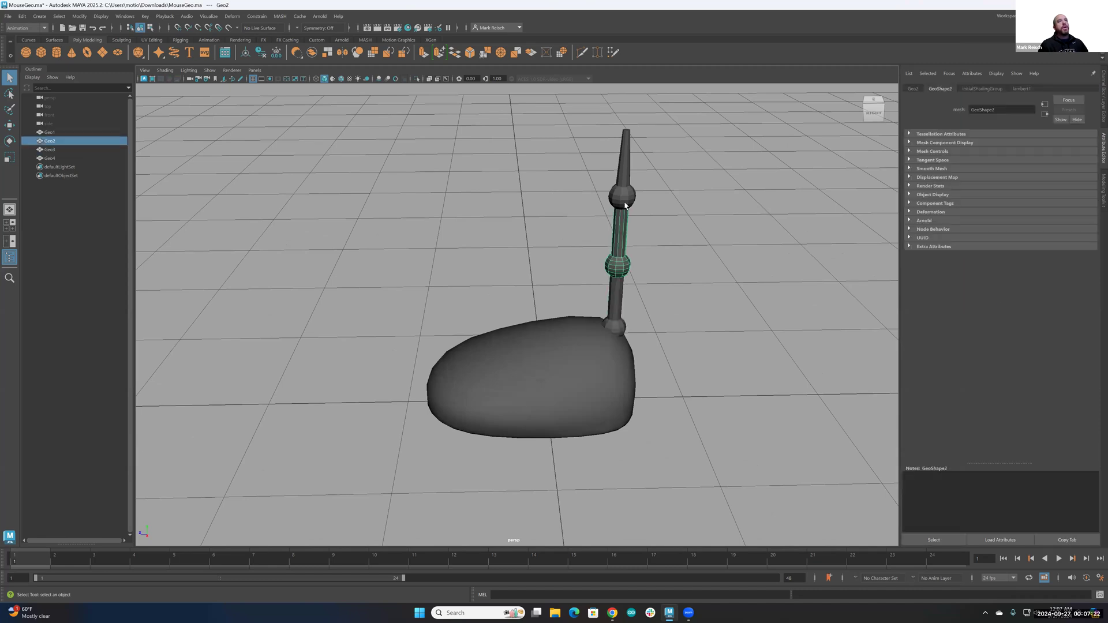
{"action": "left_click", "coordinate": [624, 192]}
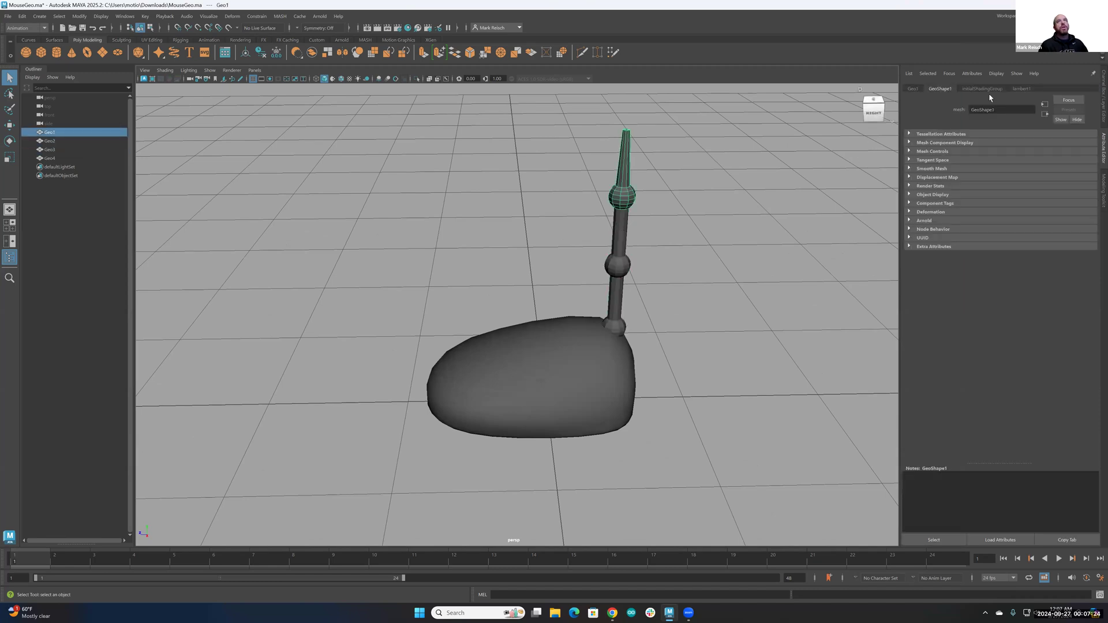
{"action": "left_click", "coordinate": [615, 300]}
{"action": "left_click", "coordinate": [619, 248]}
{"action": "left_click", "coordinate": [621, 192]}
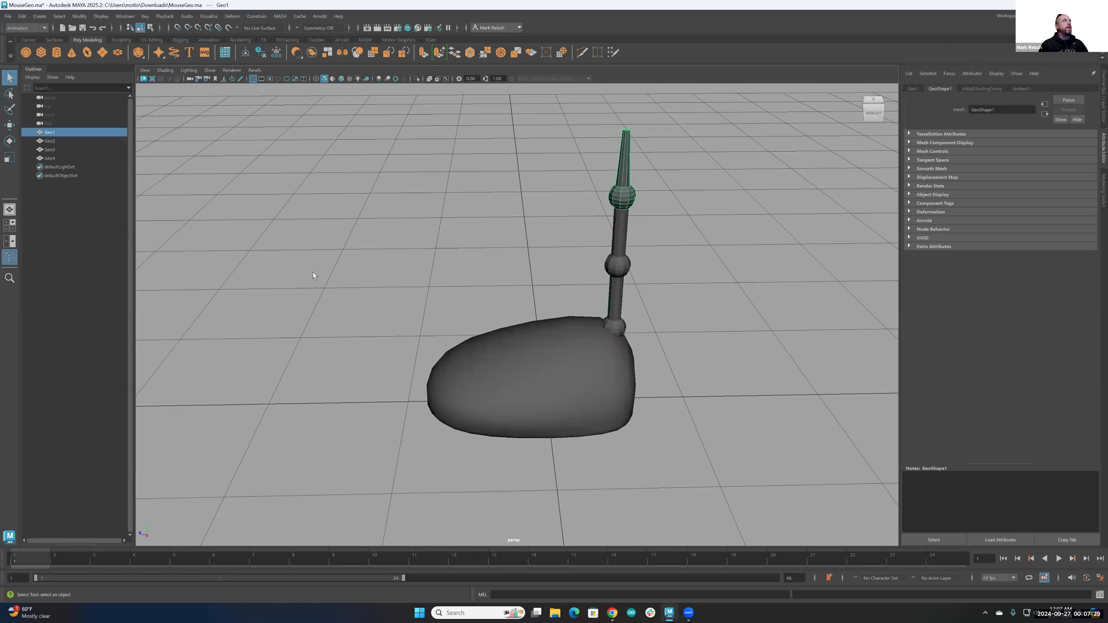
{"action": "left_click", "coordinate": [52, 141]}
{"action": "left_click", "coordinate": [51, 133]}
{"action": "left_click", "coordinate": [53, 141]}
{"action": "left_click", "coordinate": [53, 150]}
{"action": "left_click", "coordinate": [53, 158]}
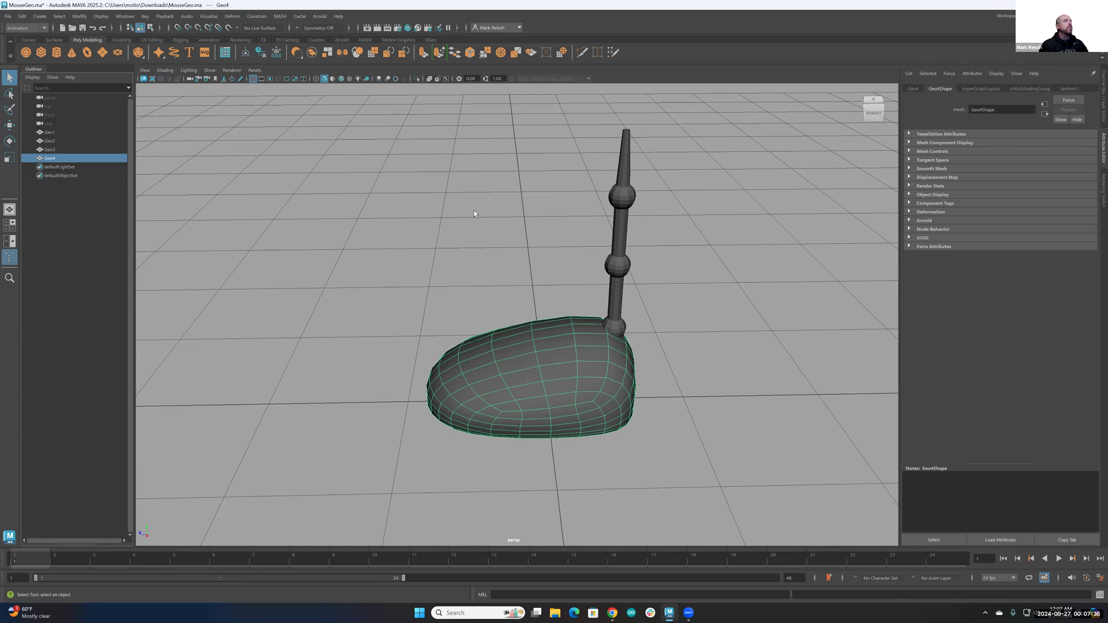
Rename the mouse body geometry as Body.
{"action": "left_click", "coordinate": [521, 296]}
{"action": "left_click", "coordinate": [528, 347]}
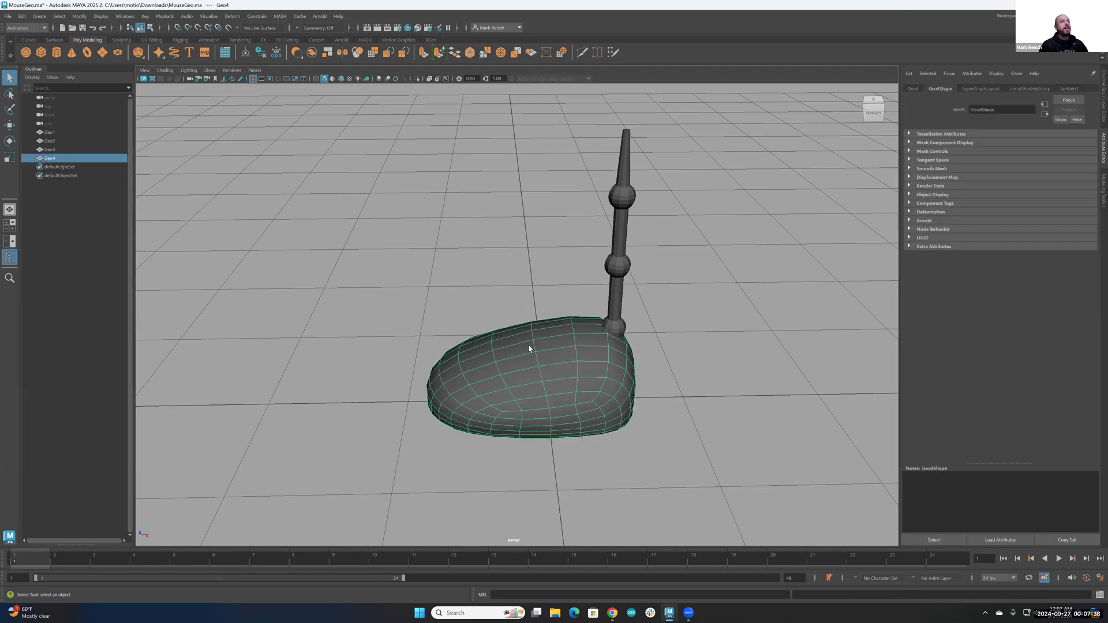
{"action": "left_click", "coordinate": [1100, 73]}
{"action": "left_click", "coordinate": [997, 88]}
{"action": "type", "text": "Body"}
{"action": "key", "text": "Return"}
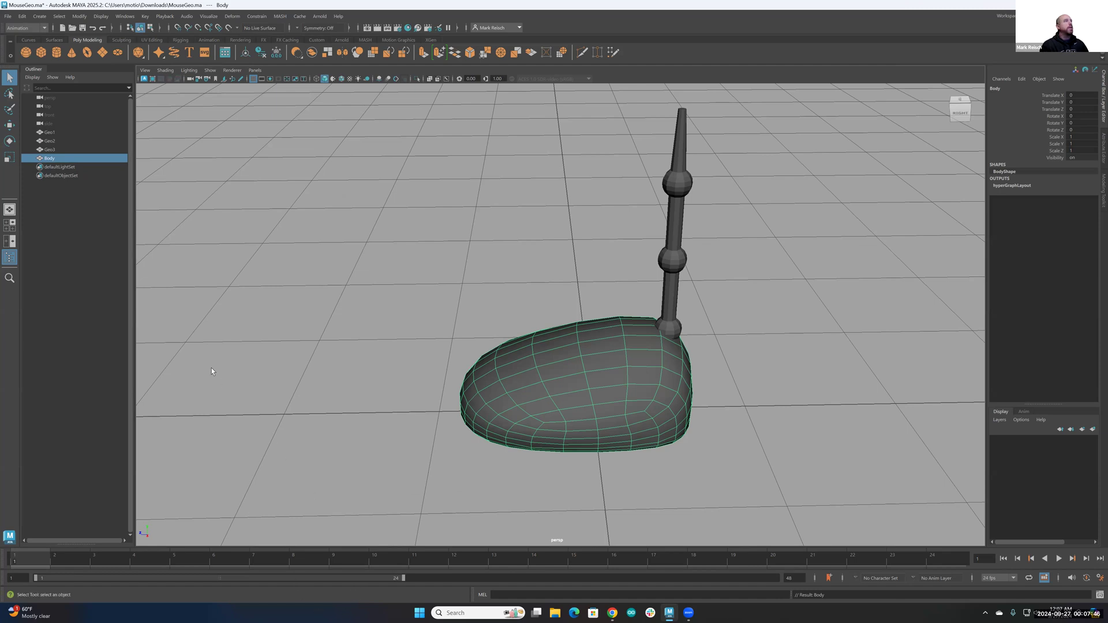
Rename the lowest tail segment, attached to the body, as Tail01.
{"action": "left_click", "coordinate": [663, 302]}
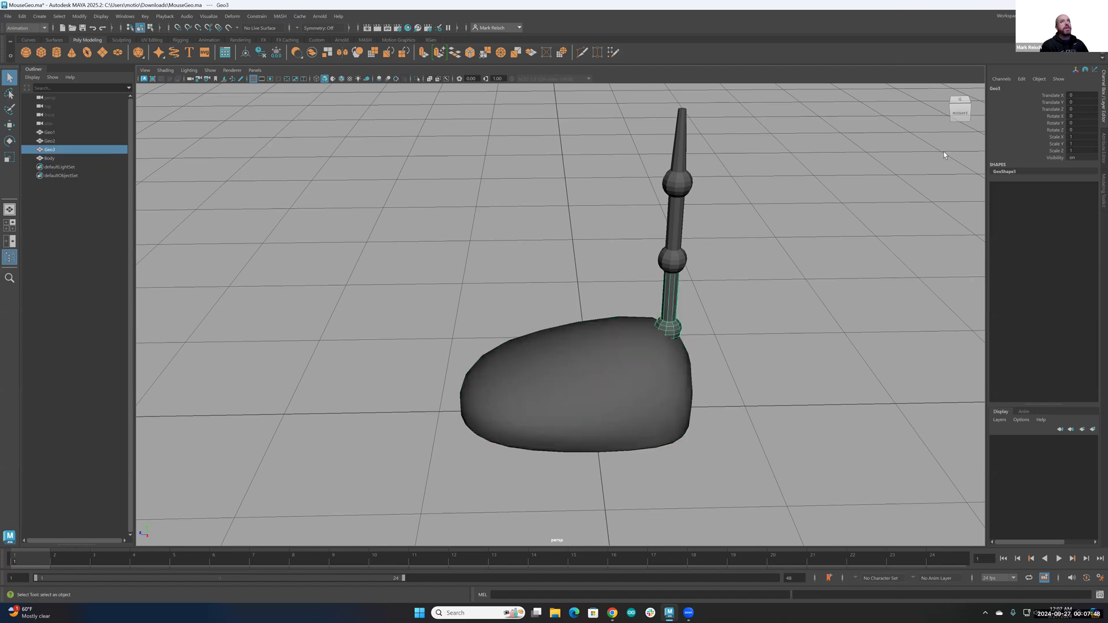
{"action": "double_click", "coordinate": [996, 88]}
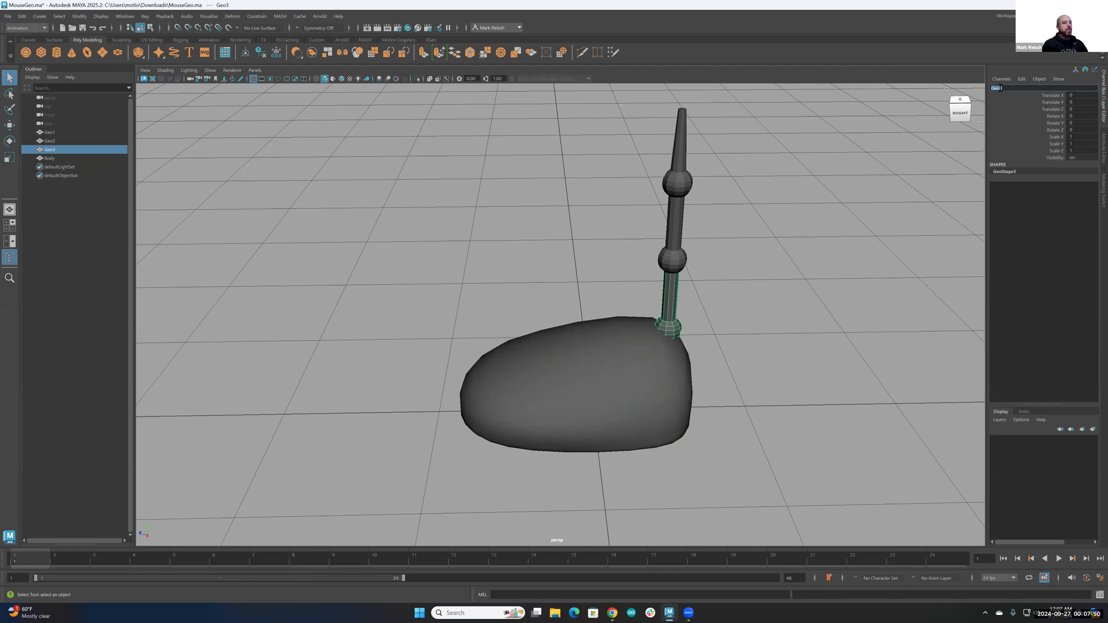
{"action": "type", "text": "Tail01"}
{"action": "key", "text": "Return"}
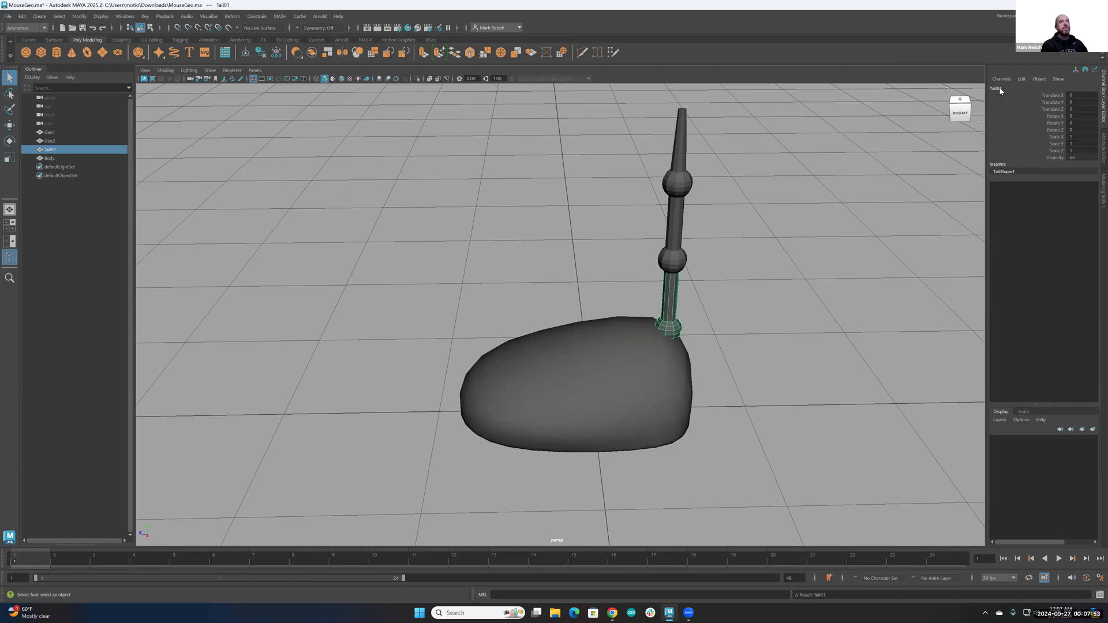
Rename the middle tail segment as Tail02.
{"action": "left_click", "coordinate": [673, 206]}
{"action": "double_click", "coordinate": [1009, 89]}
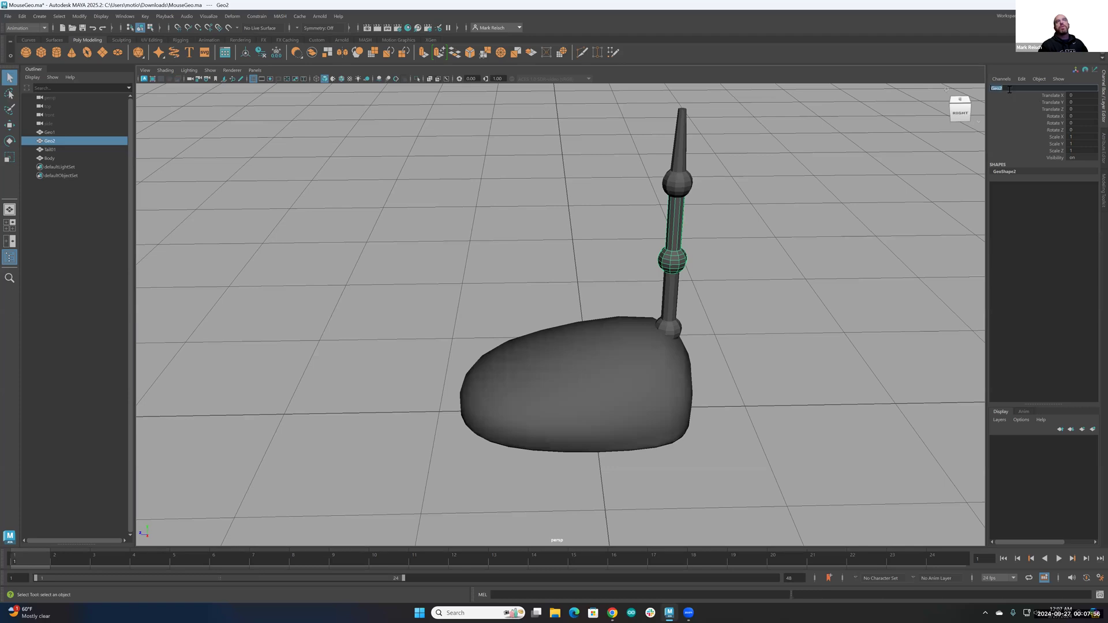
{"action": "type", "text": "Tail02"}
{"action": "key", "text": "Return"}
Rename the pointed tail segment at the tip as Tail03.
{"action": "left_click", "coordinate": [675, 173]}
{"action": "double_click", "coordinate": [999, 87]}
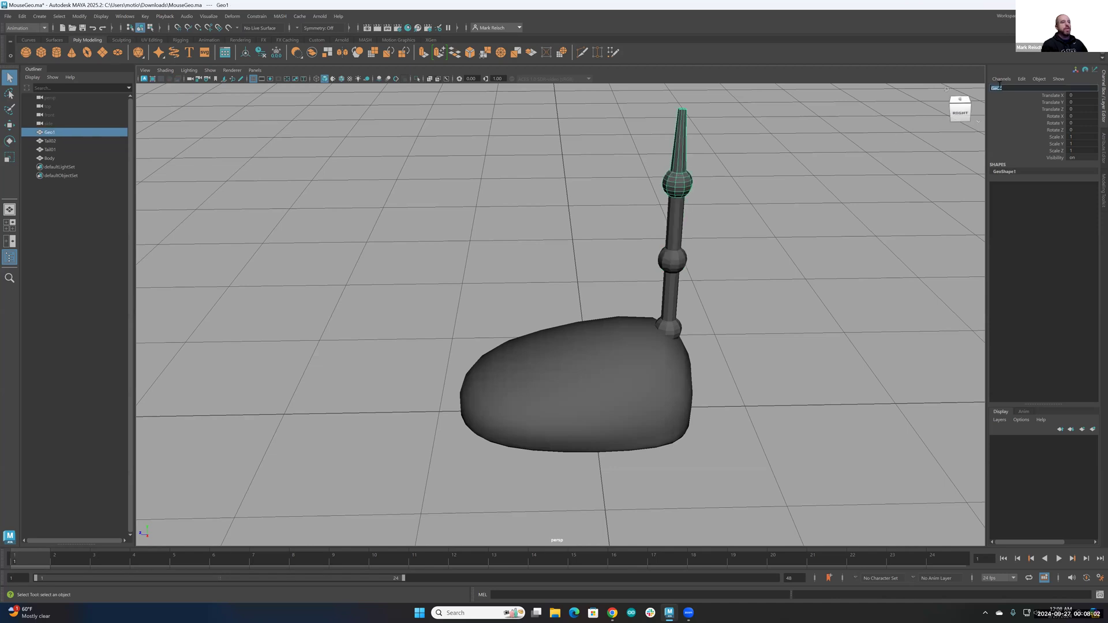
{"action": "type", "text": "Tail03"}
{"action": "key", "text": "Return"}
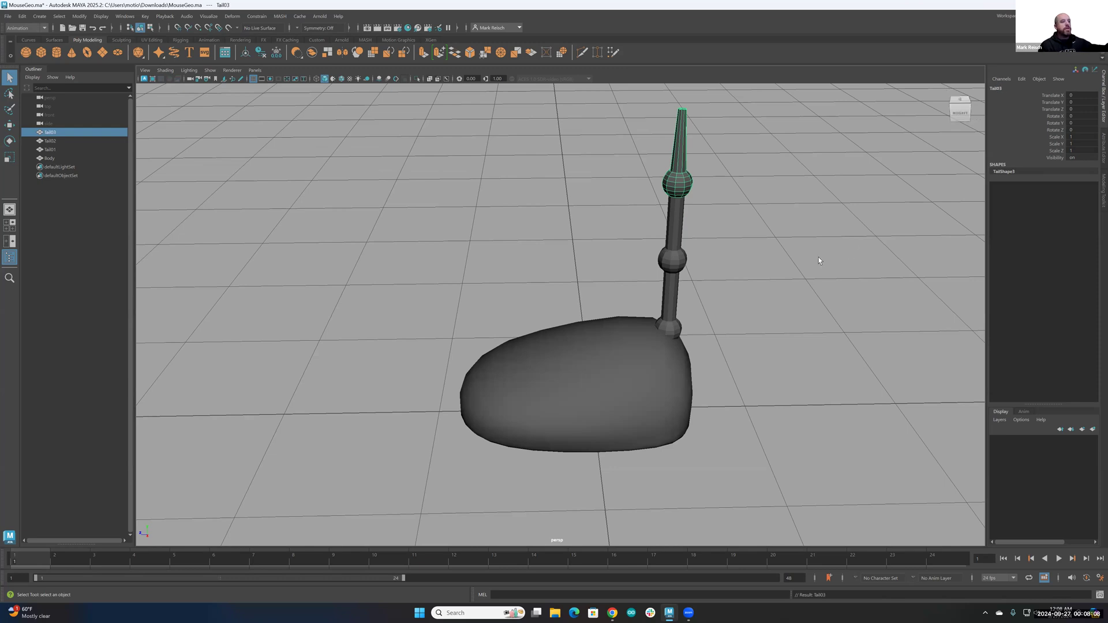
Check the names of the renamed tail segments by selecting each one in the model.
{"action": "left_click_drag", "start_coordinate": [732, 324], "coordinate": [679, 257], "text": "alt"}
{"action": "left_click", "coordinate": [676, 247]}
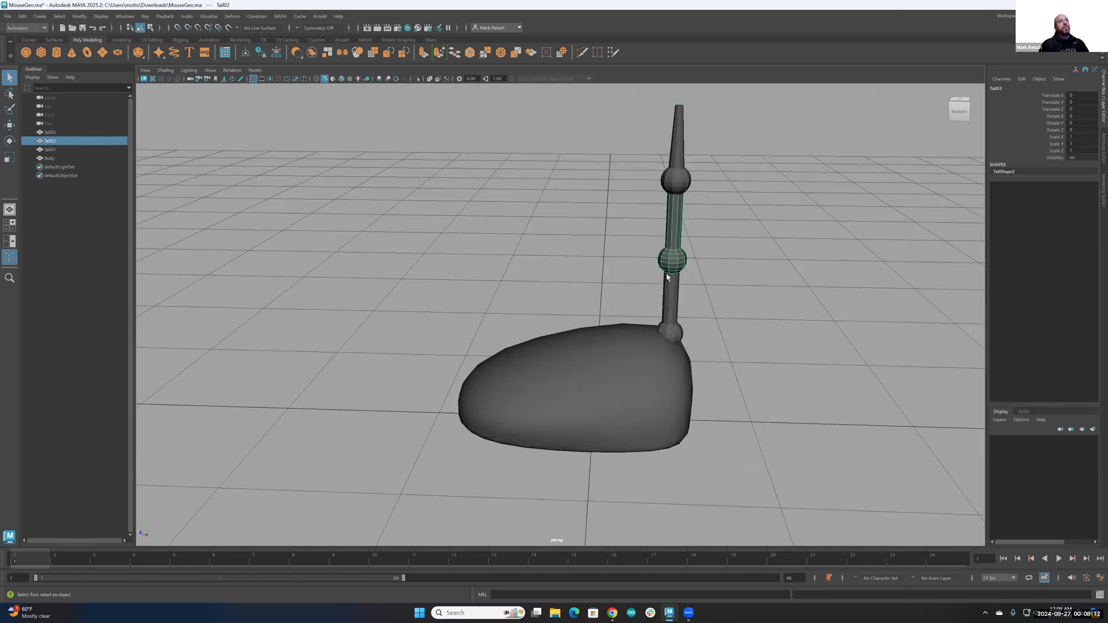
{"action": "left_click", "coordinate": [671, 288]}
{"action": "left_click", "coordinate": [679, 252]}
{"action": "left_click", "coordinate": [680, 192]}
{"action": "left_click", "coordinate": [678, 266]}
{"action": "left_click", "coordinate": [676, 292]}
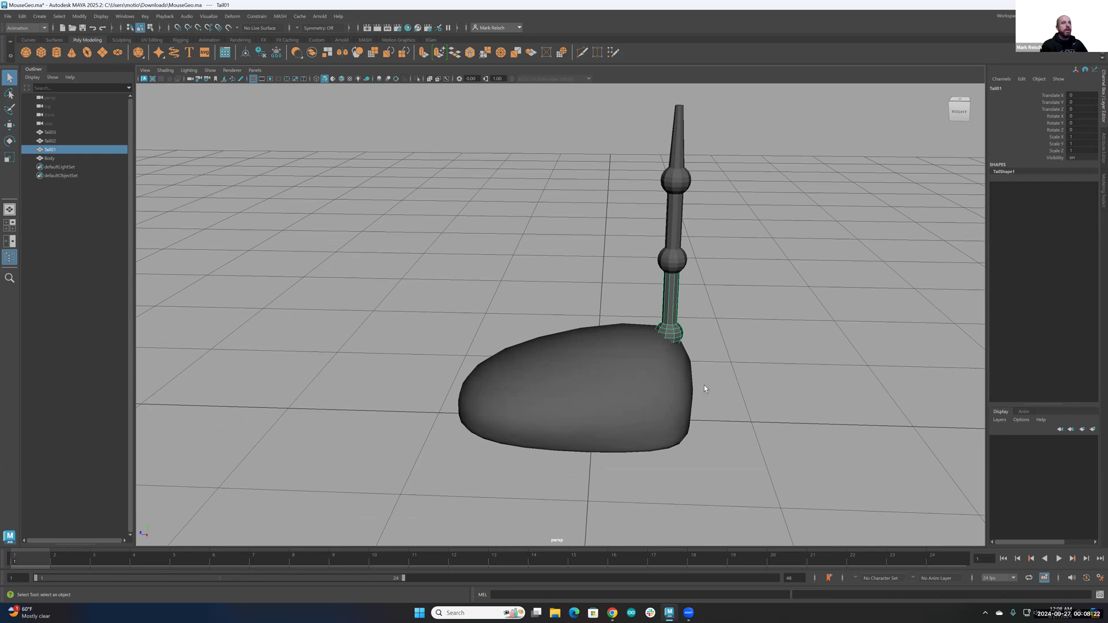
Create a NURBS circle at the scene's origin as a tail control.
{"action": "mouse_move", "coordinate": [624, 359]}
{"action": "left_mouse_down", "text": "alt"}
{"action": "mouse_move", "coordinate": [615, 354]}
{"action": "mouse_move", "coordinate": [624, 359]}
{"action": "left_mouse_up", "text": "alt"}
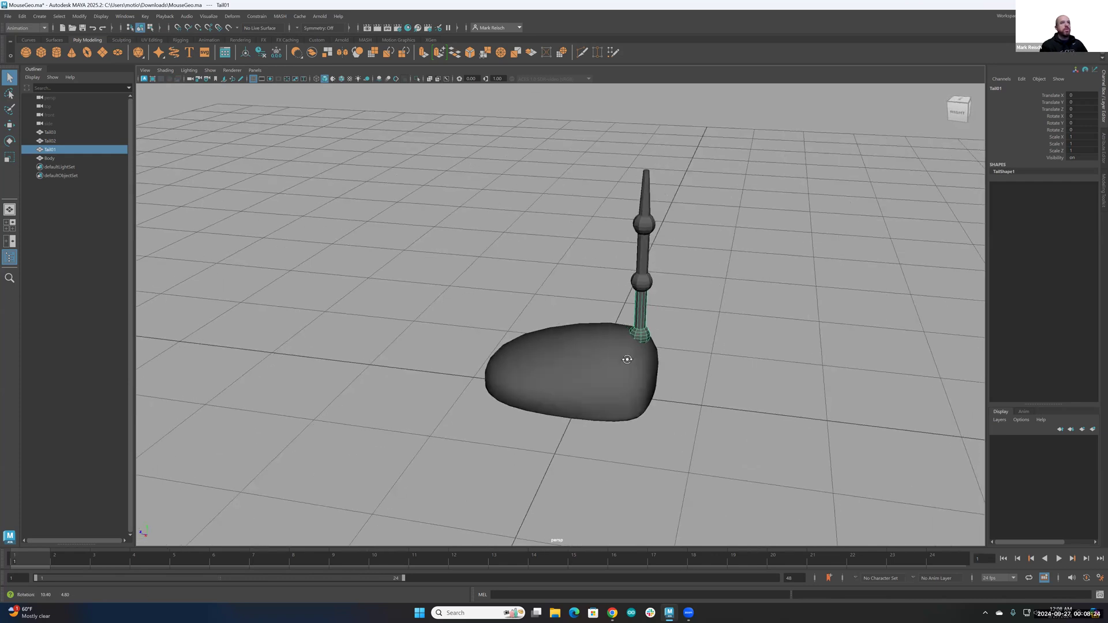
{"action": "key", "text": "space"}
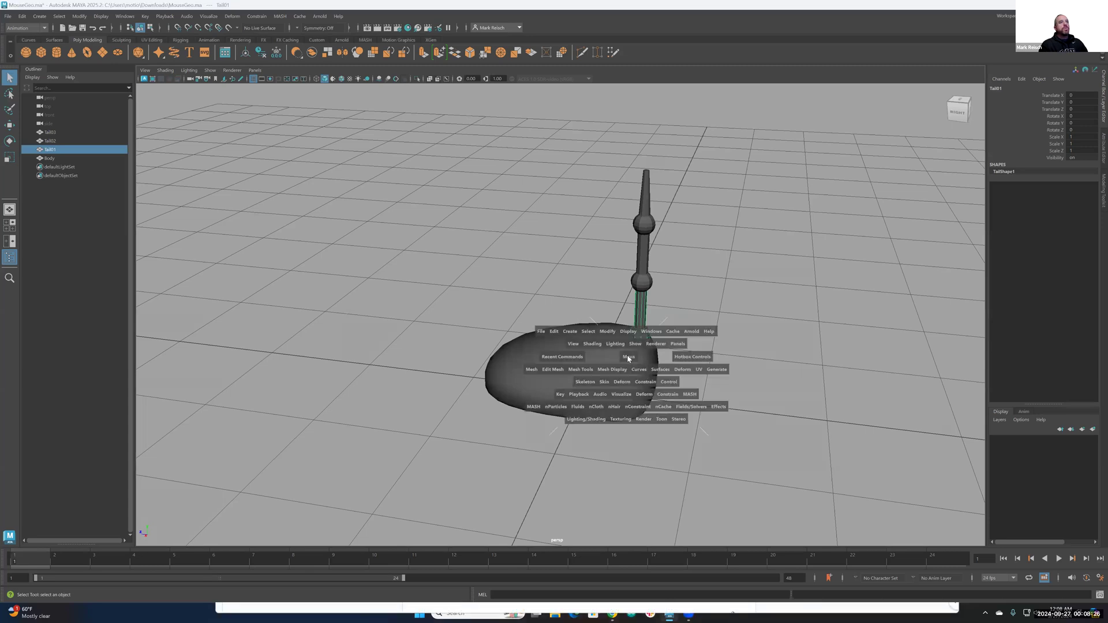
{"action": "left_click", "coordinate": [576, 333]}
{"action": "mouse_move", "coordinate": [597, 355]}
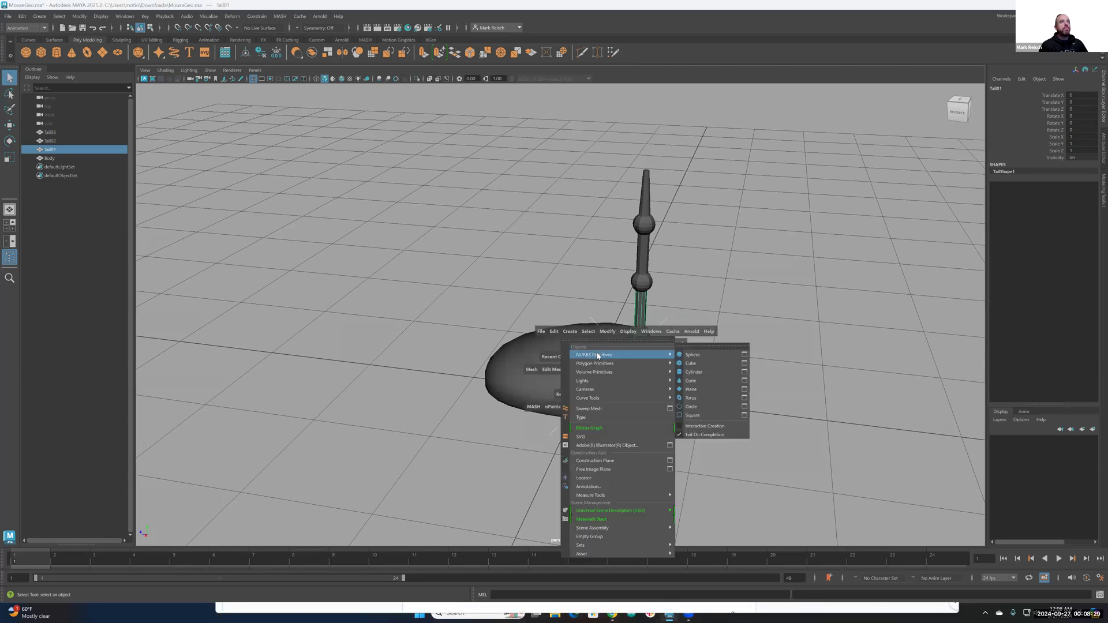
{"action": "left_click", "coordinate": [691, 406]}
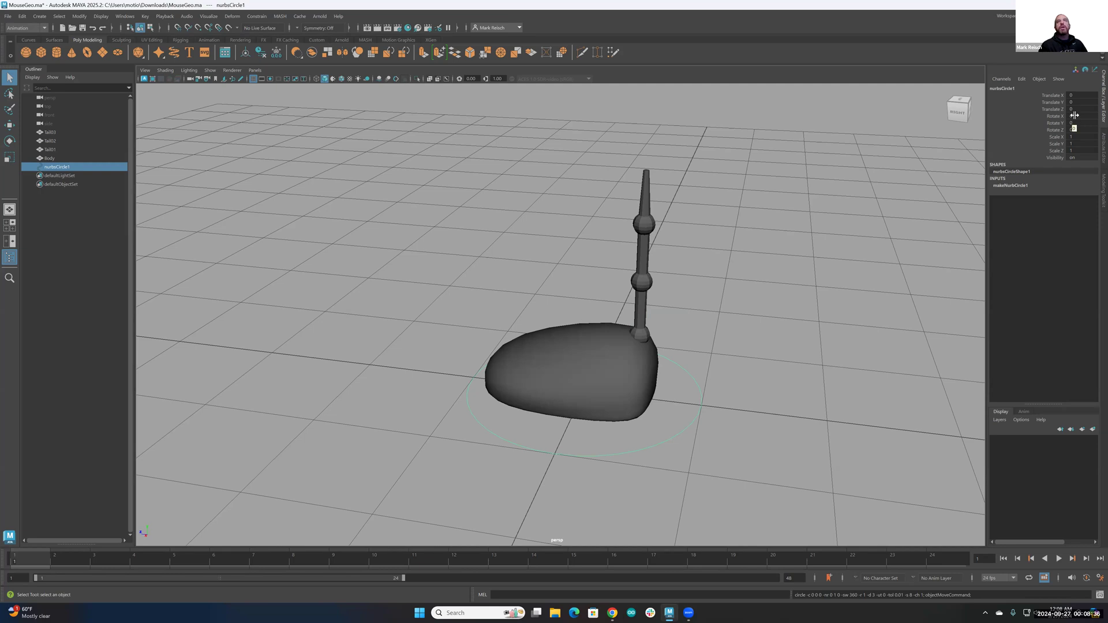
Try a Rotate Z of 90 on the new NURBS circle and reset it to 0.
{"action": "left_click", "coordinate": [1075, 130]}
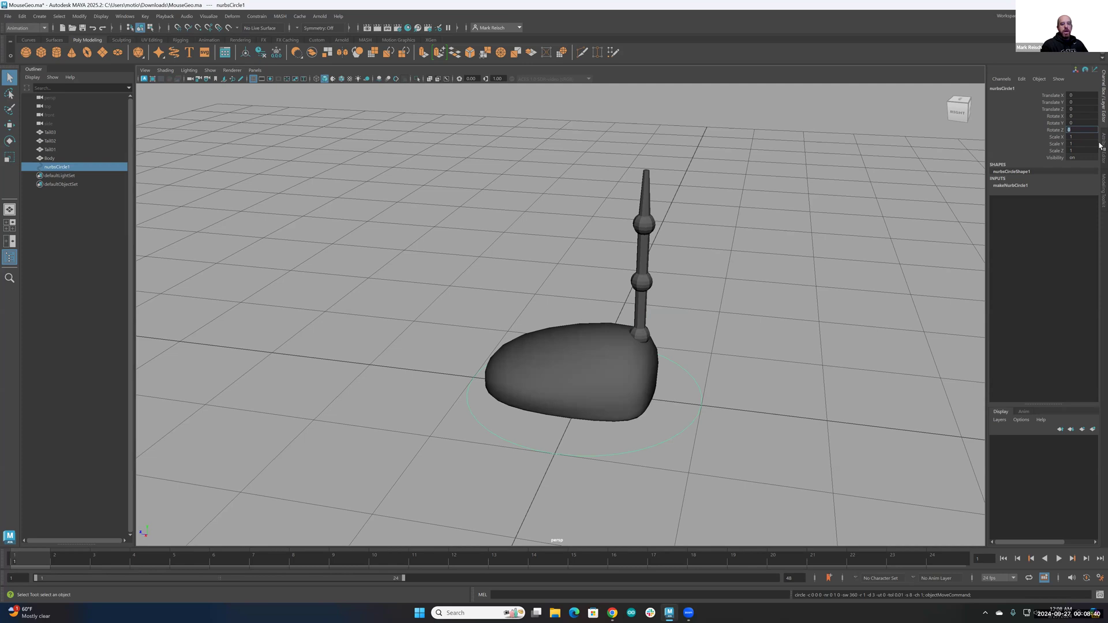
{"action": "key", "text": "Return"}
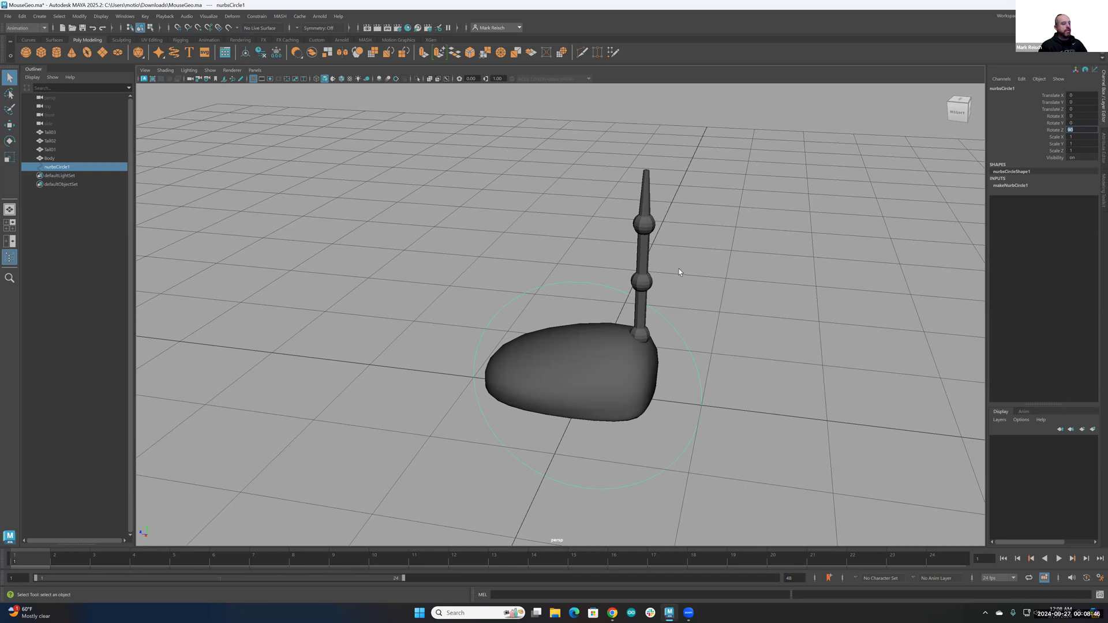
{"action": "type", "text": "0"}
{"action": "key", "text": "Return"}
Switch to the side view and set the NURBS circle's Rotate Z to 90.
{"action": "key", "text": "space"}
{"action": "left_click_drag", "start_coordinate": [679, 272], "coordinate": [715, 271]}
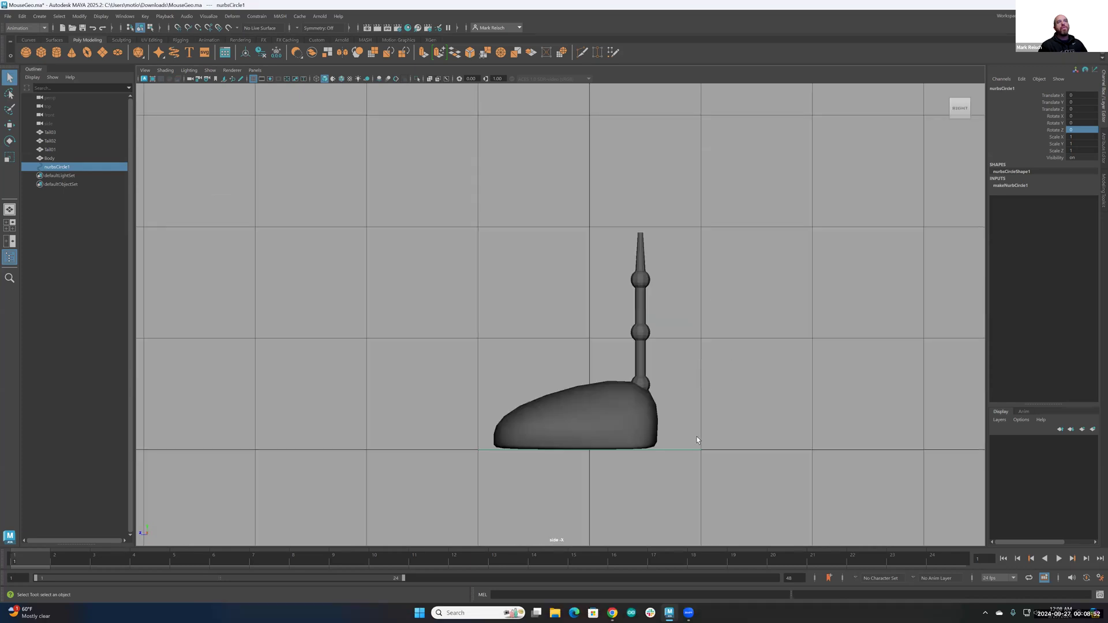
{"action": "left_click", "coordinate": [1084, 130]}
{"action": "type", "text": "90"}
{"action": "key", "text": "Return"}
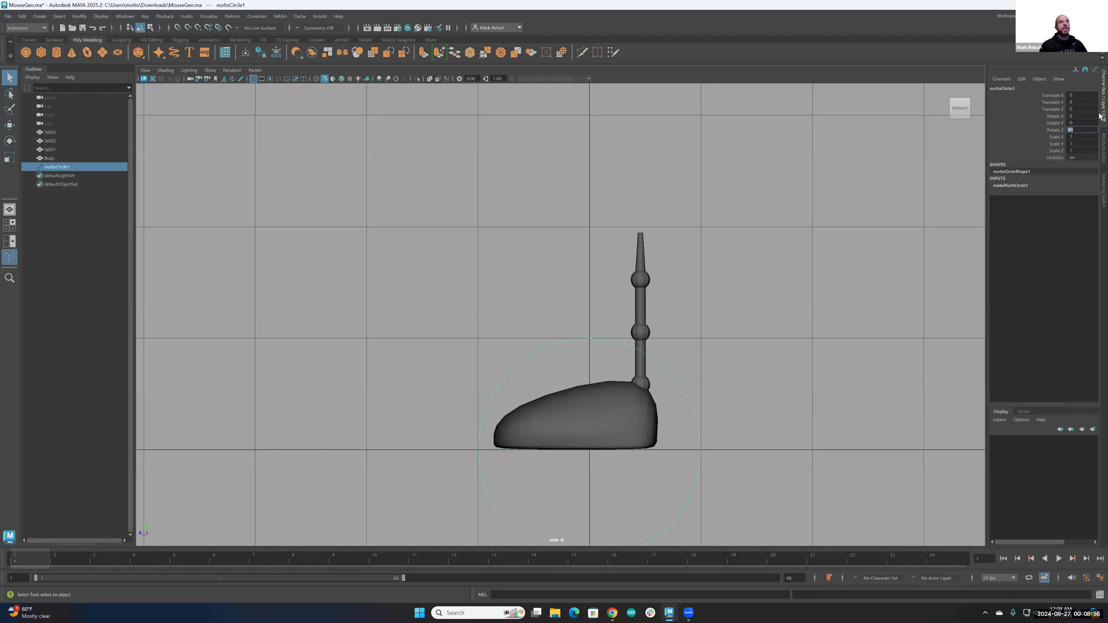
Frame the mouse and circle closely in the side view and display the geometry as wireframe.
{"action": "middle_click_drag", "start_coordinate": [607, 333], "coordinate": [532, 290], "text": "alt"}
{"action": "right_click_drag", "start_coordinate": [573, 312], "coordinate": [606, 325], "text": "alt"}
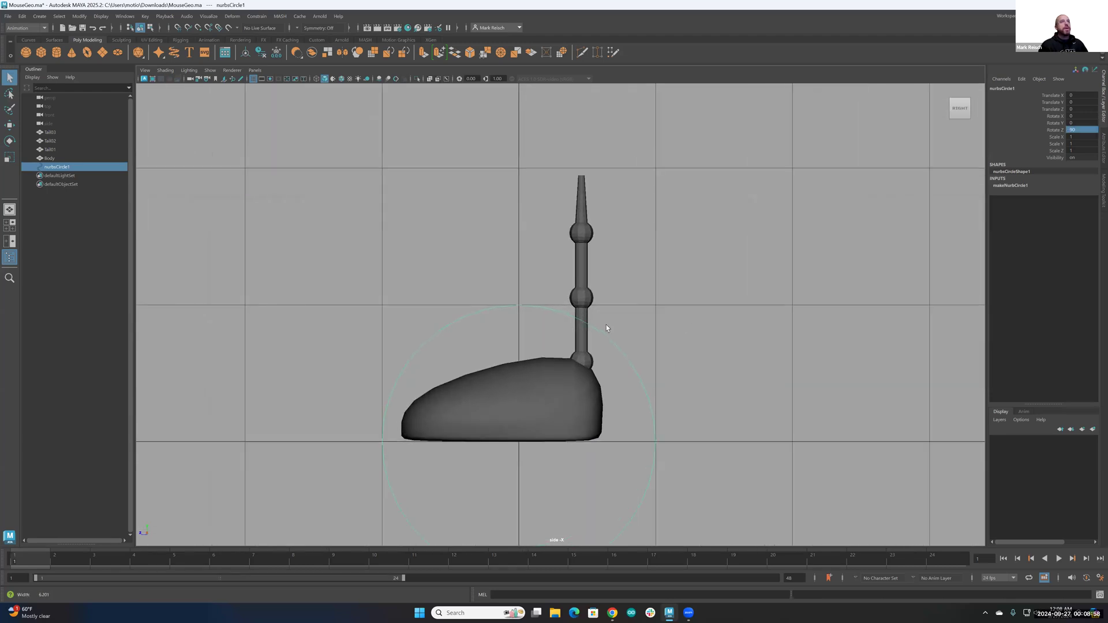
{"action": "middle_click_drag", "start_coordinate": [597, 317], "coordinate": [590, 307], "text": "alt"}
{"action": "key", "text": "4"}
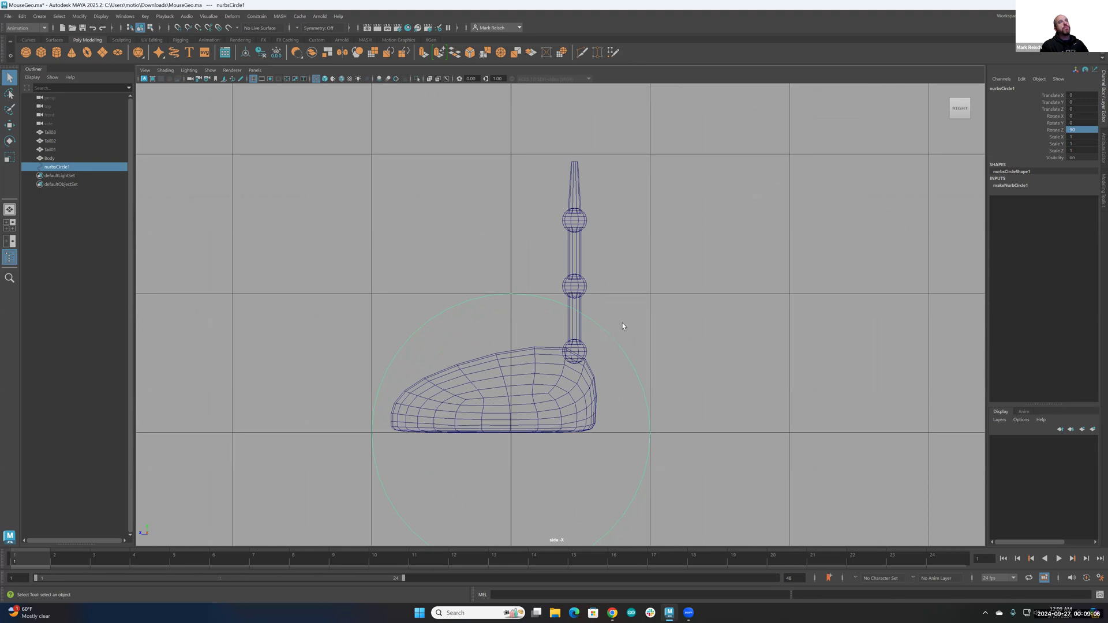
Move the NURBS circle onto the sphere at the tail's base, at about Translate Y 0.58 and Translate Z -0.456.
{"action": "middle_click_drag", "start_coordinate": [611, 344], "coordinate": [610, 356], "text": "alt"}
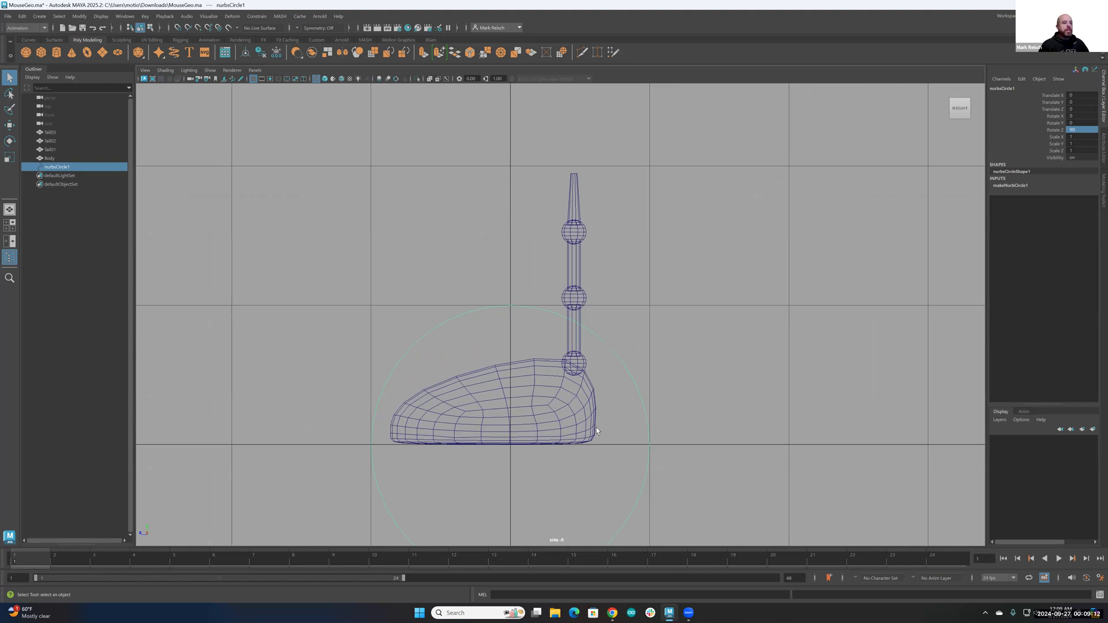
{"action": "key", "text": "w"}
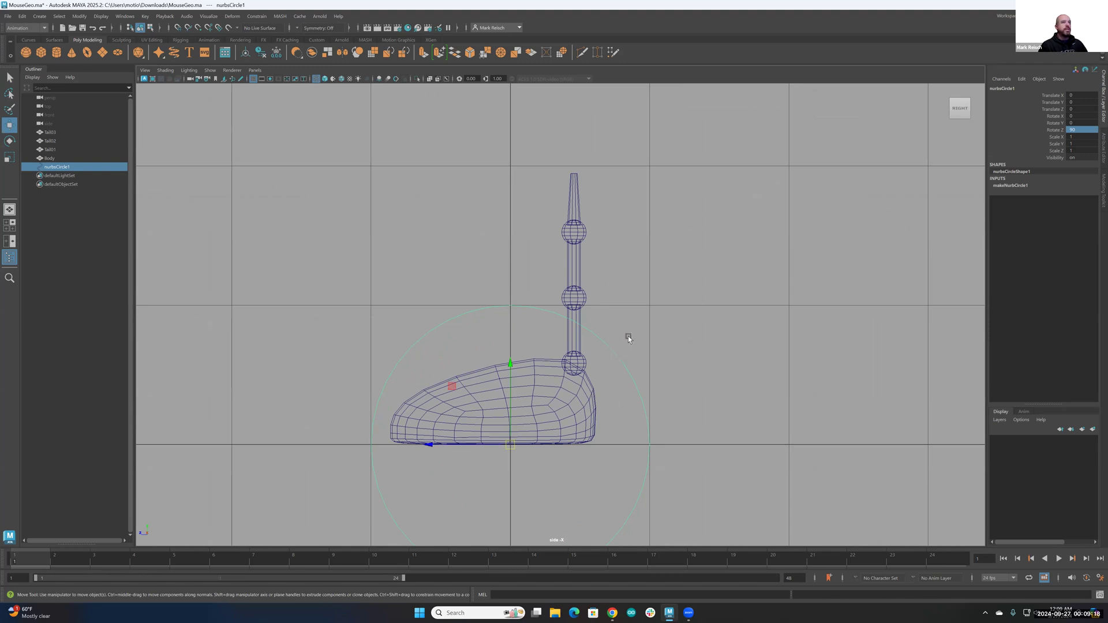
{"action": "left_click_drag", "start_coordinate": [510, 443], "coordinate": [571, 364]}
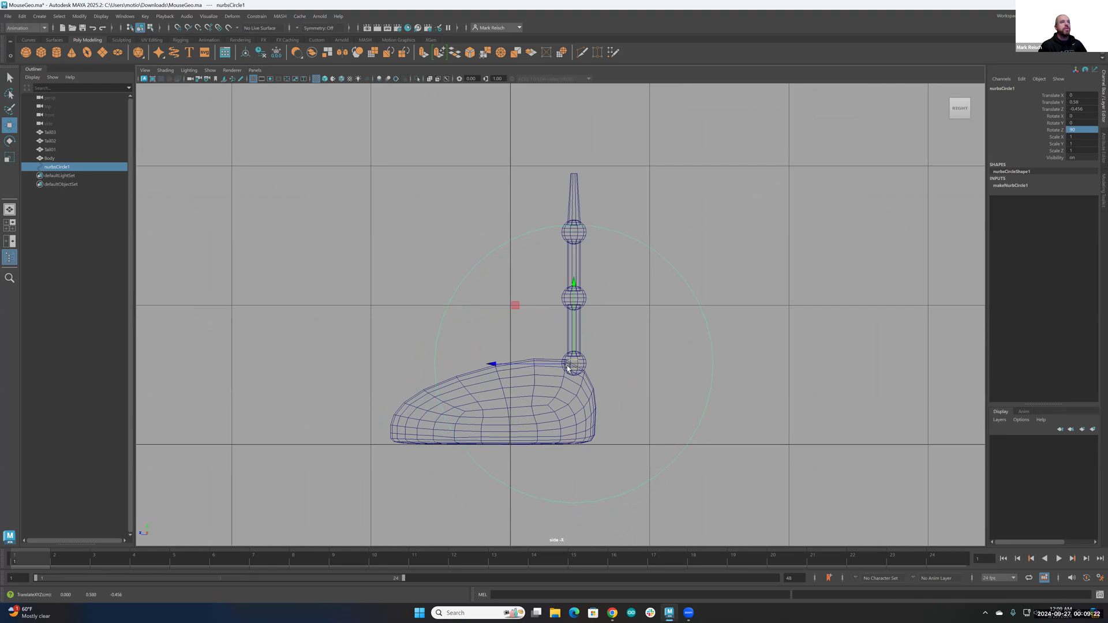
Scale the circle down uniformly and set its Scale X, Y and Z to 0.172.
{"action": "key", "text": "r"}
{"action": "left_click_drag", "start_coordinate": [573, 364], "coordinate": [505, 364]}
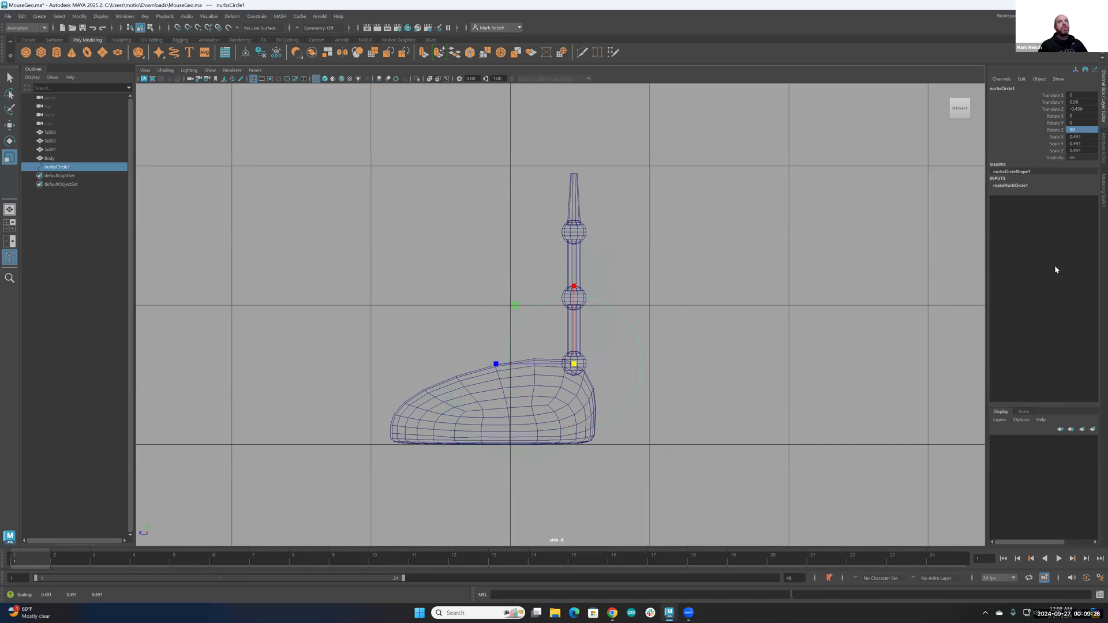
{"action": "left_click_drag", "start_coordinate": [1085, 137], "coordinate": [1086, 150]}
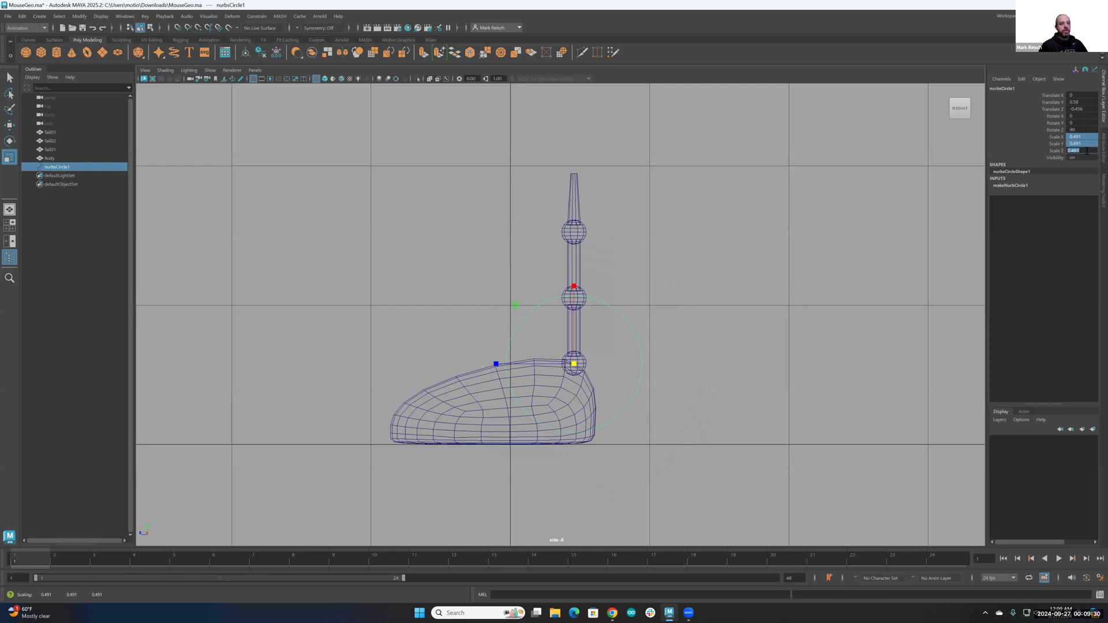
{"action": "type", "text": "1"}
{"action": "key", "text": "Return"}
{"action": "type", "text": "172"}
{"action": "key", "text": "Return"}
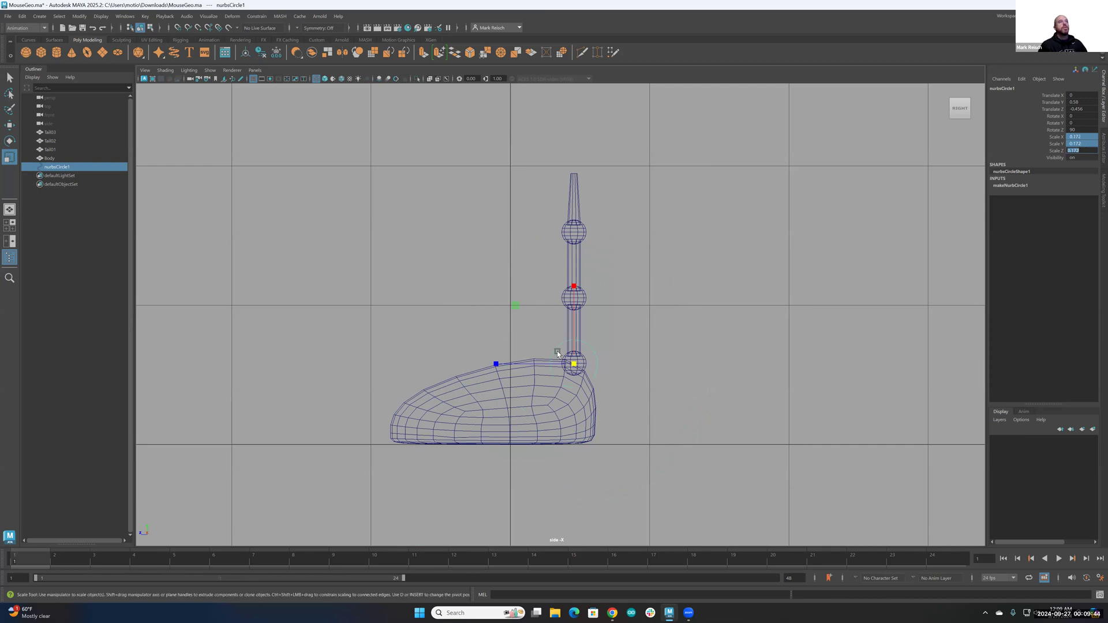
Try rescaling the circle by eye around the tail's base sphere and undo the scaling.
{"action": "scroll", "coordinate": [799, 382], "scroll_direction": "up", "scroll_amount": 3}
{"action": "right_click_drag", "start_coordinate": [800, 381], "coordinate": [824, 382], "text": "alt"}
{"action": "right_click_drag", "start_coordinate": [525, 390], "coordinate": [631, 380], "text": "alt"}
{"action": "middle_click_drag", "start_coordinate": [628, 387], "coordinate": [617, 269], "text": "alt"}
{"action": "left_click_drag", "start_coordinate": [593, 345], "coordinate": [519, 351]}
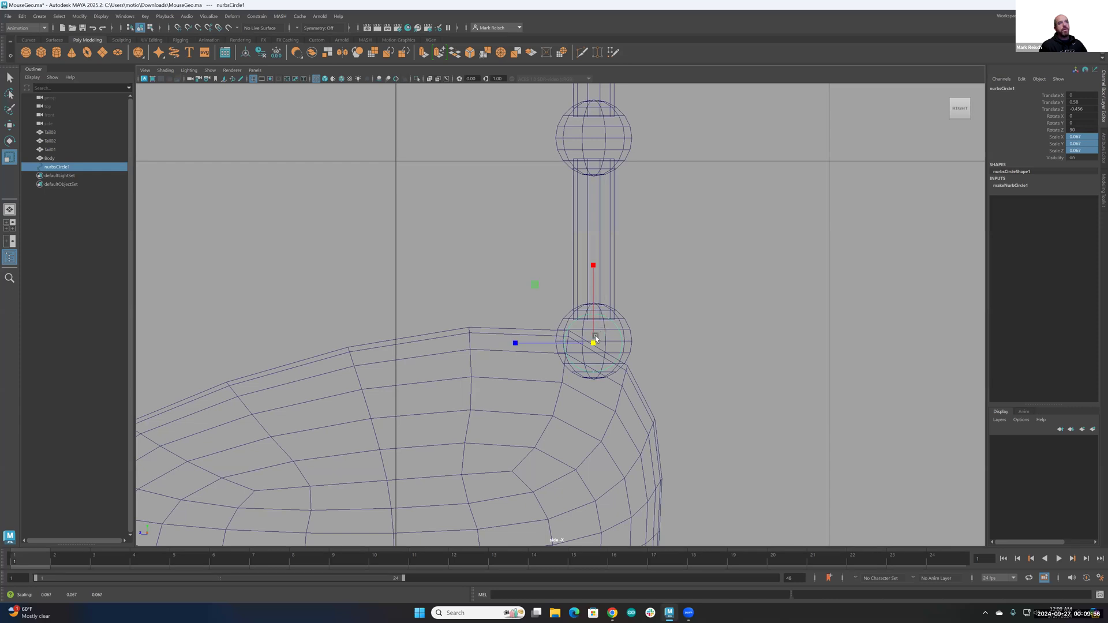
{"action": "left_click_drag", "start_coordinate": [594, 342], "coordinate": [864, 370]}
{"action": "key", "text": "ctrl+z"}
Nudge the circle up to about Translate Y 0.585 to centre it on the tail's base sphere.
{"action": "middle_click_drag", "start_coordinate": [657, 355], "coordinate": [696, 341], "text": "alt"}
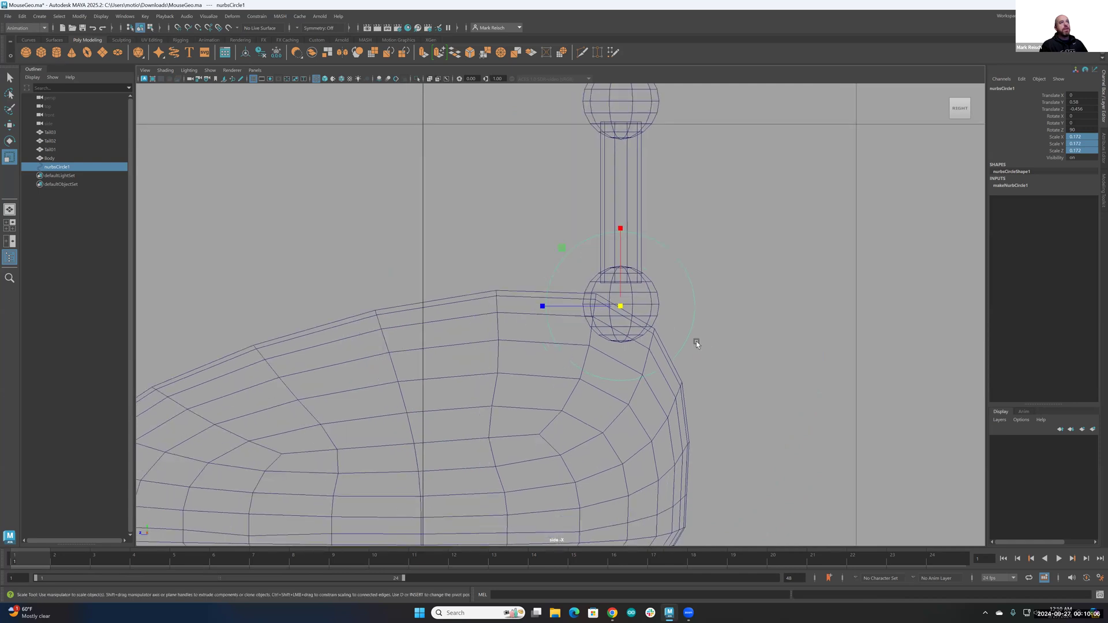
{"action": "scroll", "coordinate": [689, 327], "scroll_direction": "down", "scroll_amount": 5}
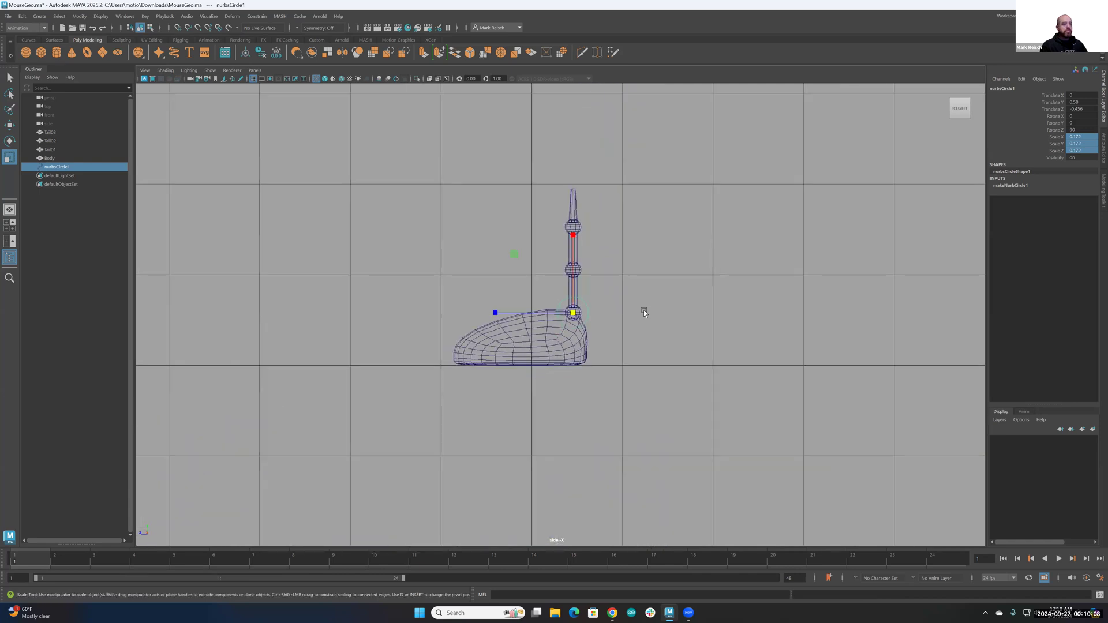
{"action": "middle_click_drag", "start_coordinate": [645, 312], "coordinate": [638, 390], "text": "alt"}
{"action": "right_click_drag", "start_coordinate": [638, 392], "coordinate": [799, 394], "text": "alt"}
{"action": "middle_click_drag", "start_coordinate": [618, 431], "coordinate": [626, 362], "text": "alt"}
{"action": "right_click_drag", "start_coordinate": [626, 361], "coordinate": [738, 369], "text": "alt"}
{"action": "right_click_drag", "start_coordinate": [714, 415], "coordinate": [865, 418], "text": "alt"}
{"action": "middle_click_drag", "start_coordinate": [618, 368], "coordinate": [587, 250], "text": "alt"}
{"action": "right_click_drag", "start_coordinate": [807, 388], "coordinate": [874, 393], "text": "alt"}
{"action": "key", "text": "w"}
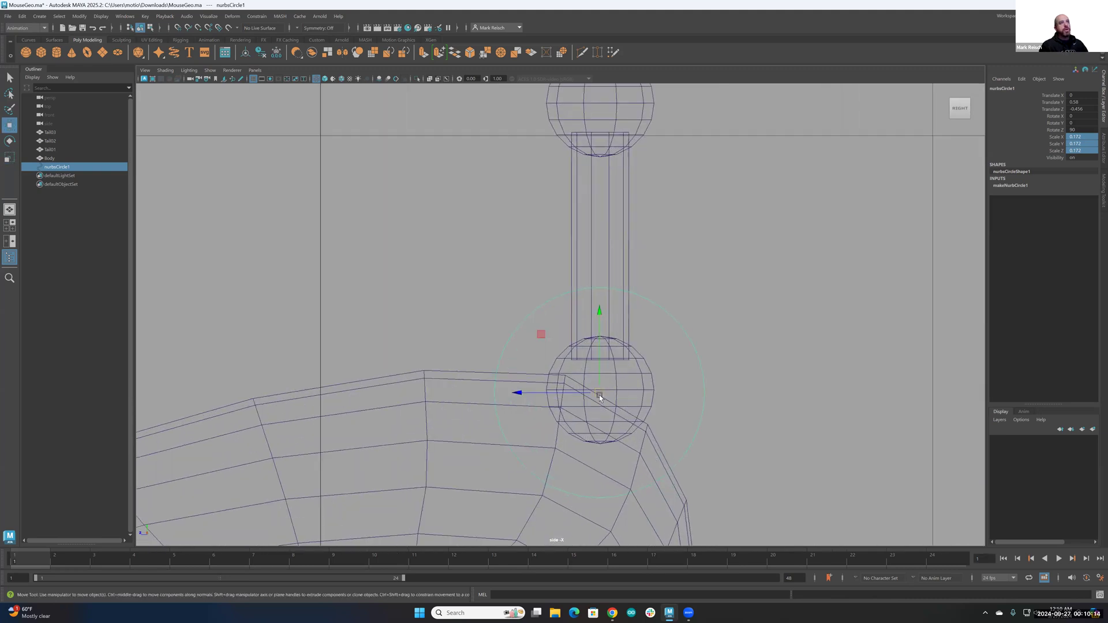
{"action": "left_click", "coordinate": [520, 393]}
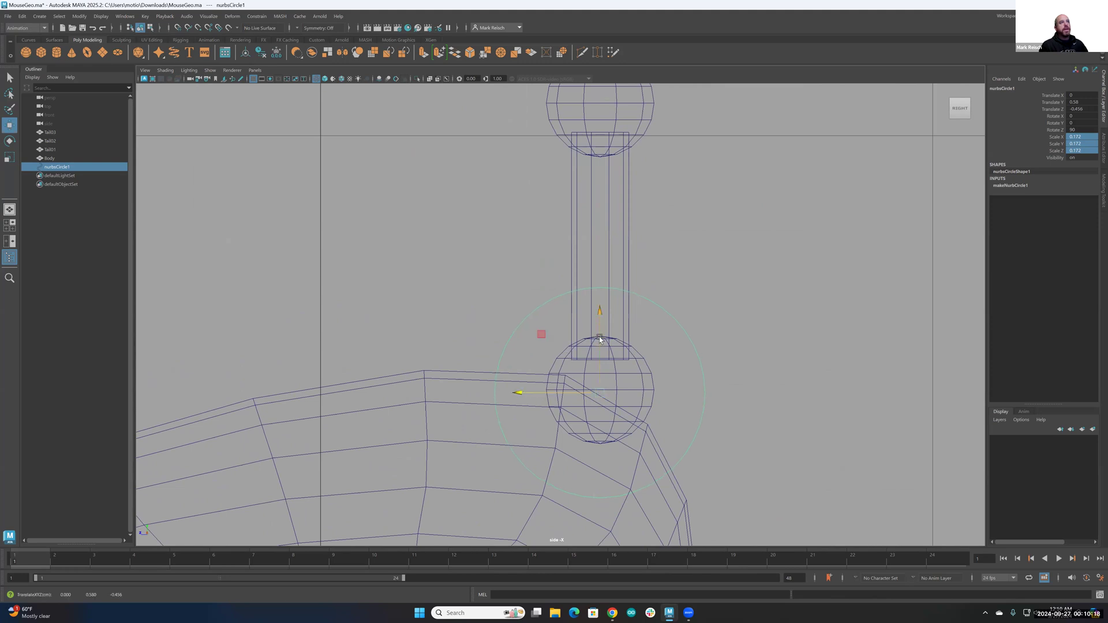
{"action": "scroll", "coordinate": [600, 337], "scroll_direction": "up", "scroll_amount": 1}
{"action": "left_click_drag", "start_coordinate": [605, 328], "coordinate": [604, 322]}
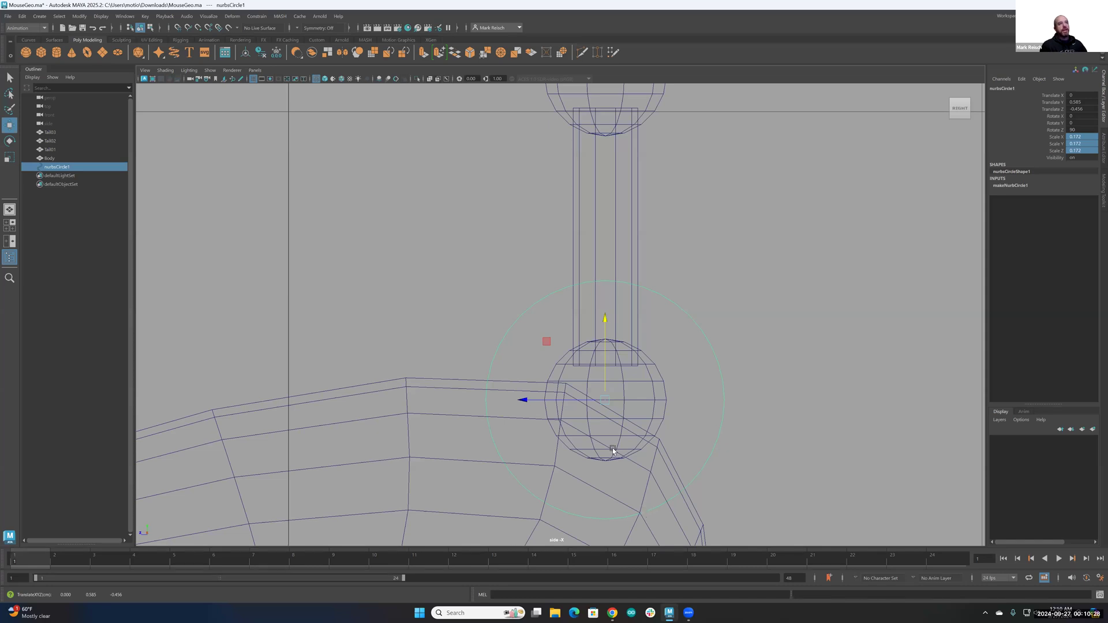
Duplicate the circle and move the copy up onto the middle tail sphere, at about Translate Y 1.05.
{"action": "right_click_drag", "start_coordinate": [695, 439], "coordinate": [655, 437], "text": "alt"}
{"action": "right_click_drag", "start_coordinate": [590, 403], "coordinate": [969, 459], "text": "alt"}
{"action": "middle_click_drag", "start_coordinate": [498, 379], "coordinate": [531, 425], "text": "alt"}
{"action": "right_click_drag", "start_coordinate": [530, 425], "coordinate": [895, 463], "text": "alt"}
{"action": "middle_click_drag", "start_coordinate": [470, 441], "coordinate": [465, 394], "text": "alt"}
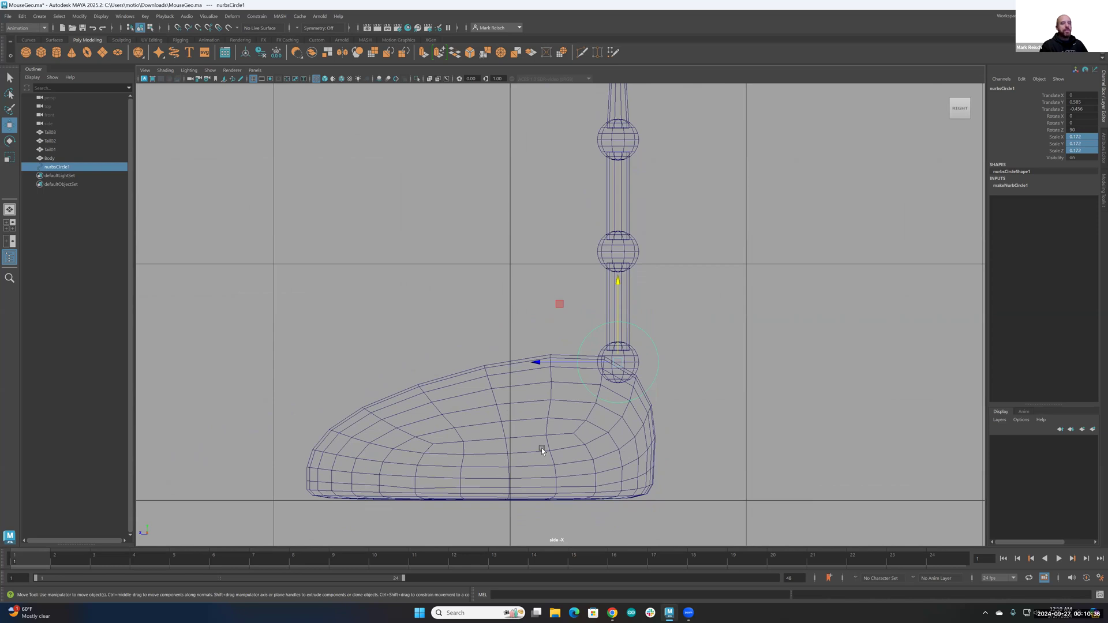
{"action": "middle_click_drag", "start_coordinate": [531, 471], "coordinate": [519, 482], "text": "alt"}
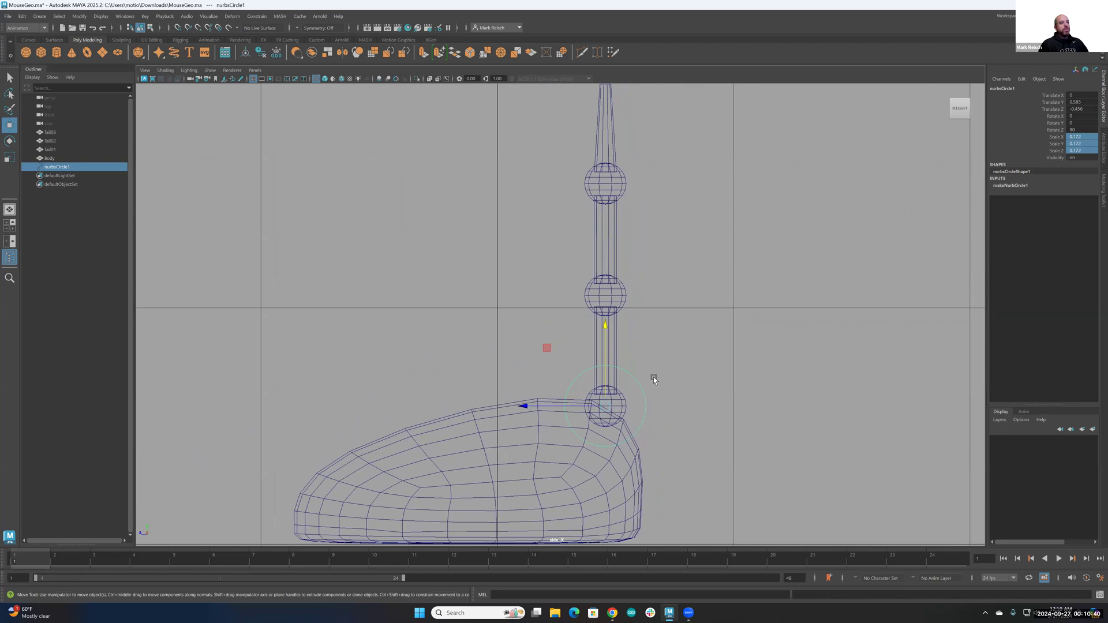
{"action": "key", "text": "ctrl+d"}
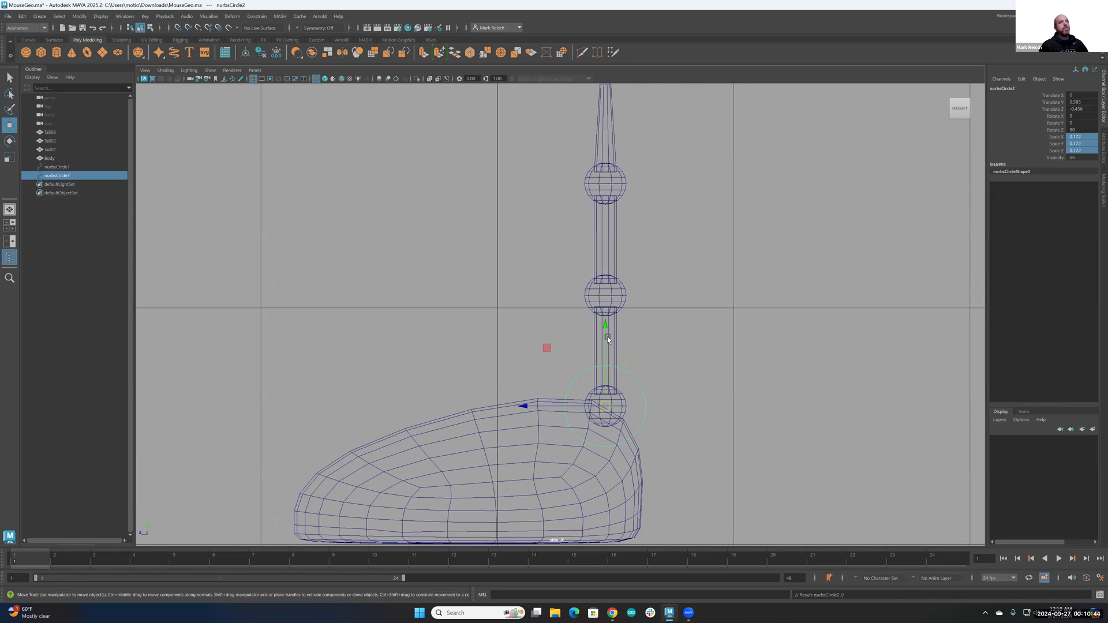
{"action": "left_click_drag", "start_coordinate": [604, 331], "coordinate": [615, 233]}
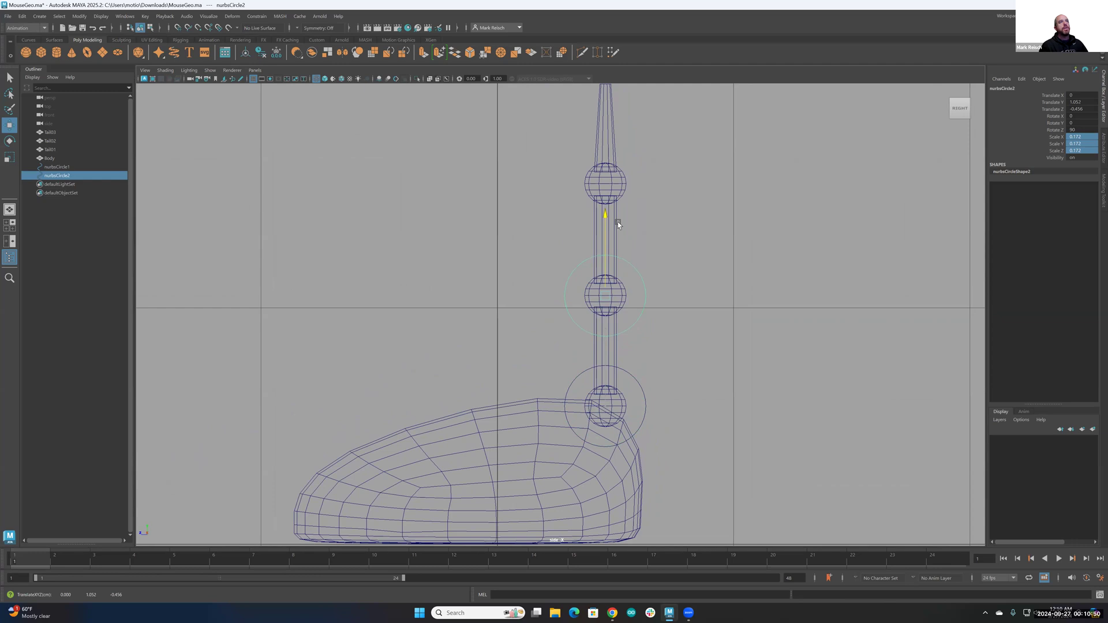
{"action": "left_click_drag", "start_coordinate": [617, 224], "coordinate": [618, 222]}
Duplicate the middle circle and move the copy up onto the top tail sphere, at about Translate Y 1.526.
{"action": "middle_click_drag", "start_coordinate": [602, 339], "coordinate": [588, 365], "text": "alt"}
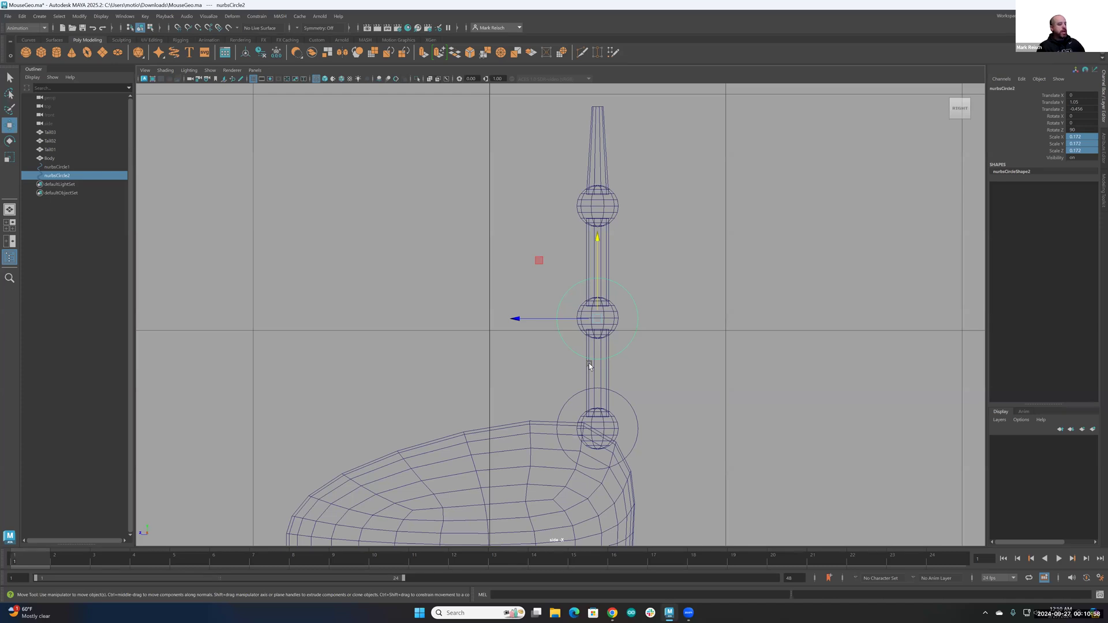
{"action": "key", "text": "ctrl+d"}
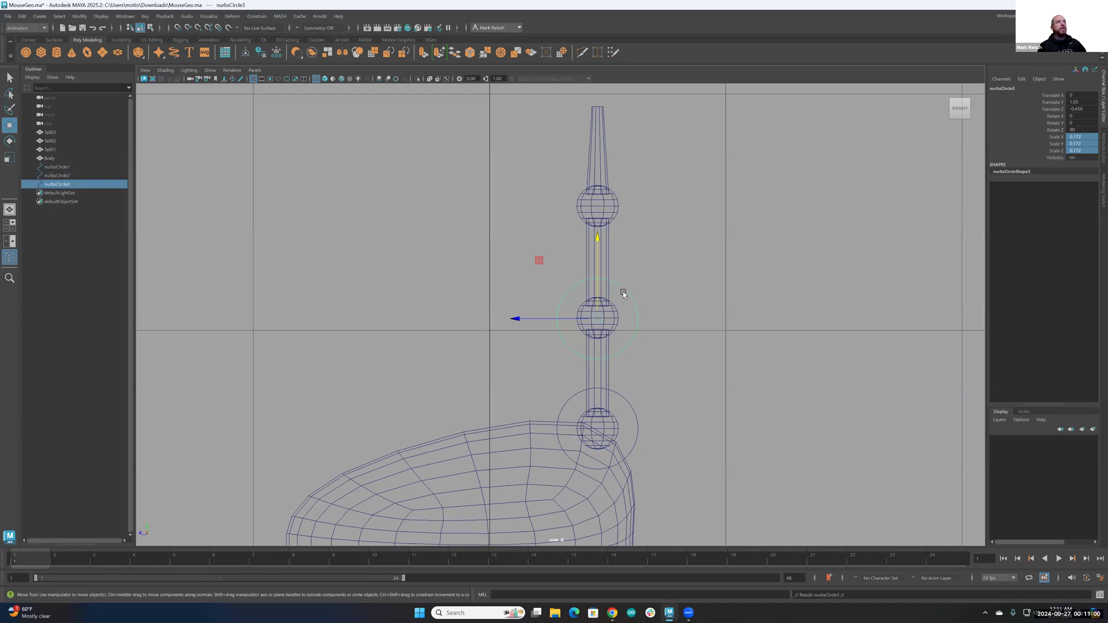
{"action": "left_click_drag", "start_coordinate": [596, 238], "coordinate": [597, 145]}
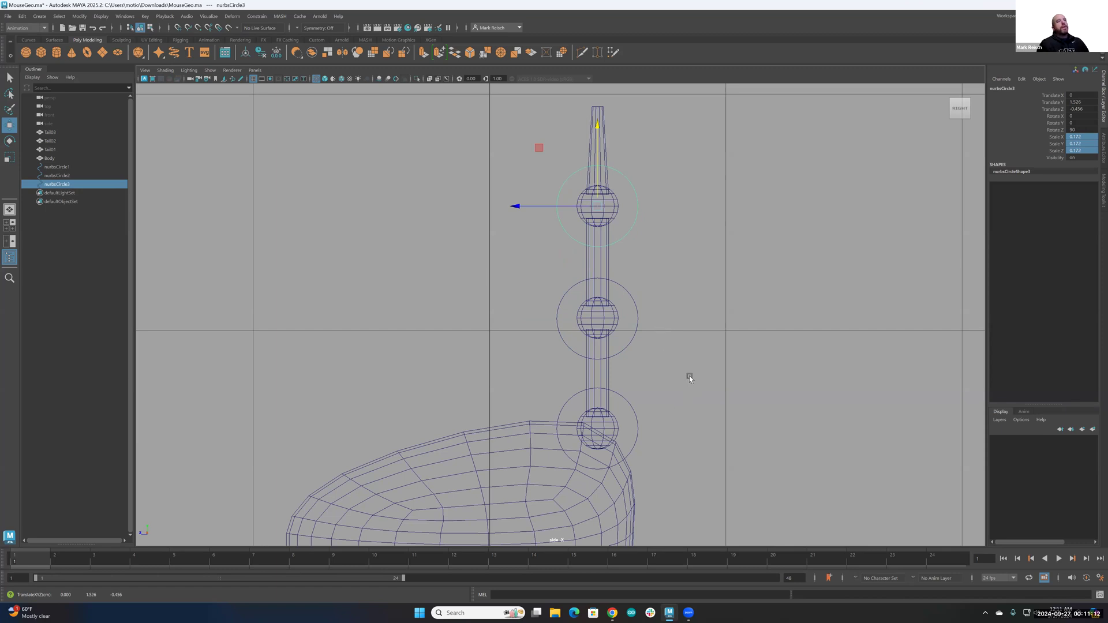
Select the three tail circles one by one and inspect their translate and scale values.
{"action": "scroll", "coordinate": [677, 375], "scroll_direction": "down", "scroll_amount": 3}
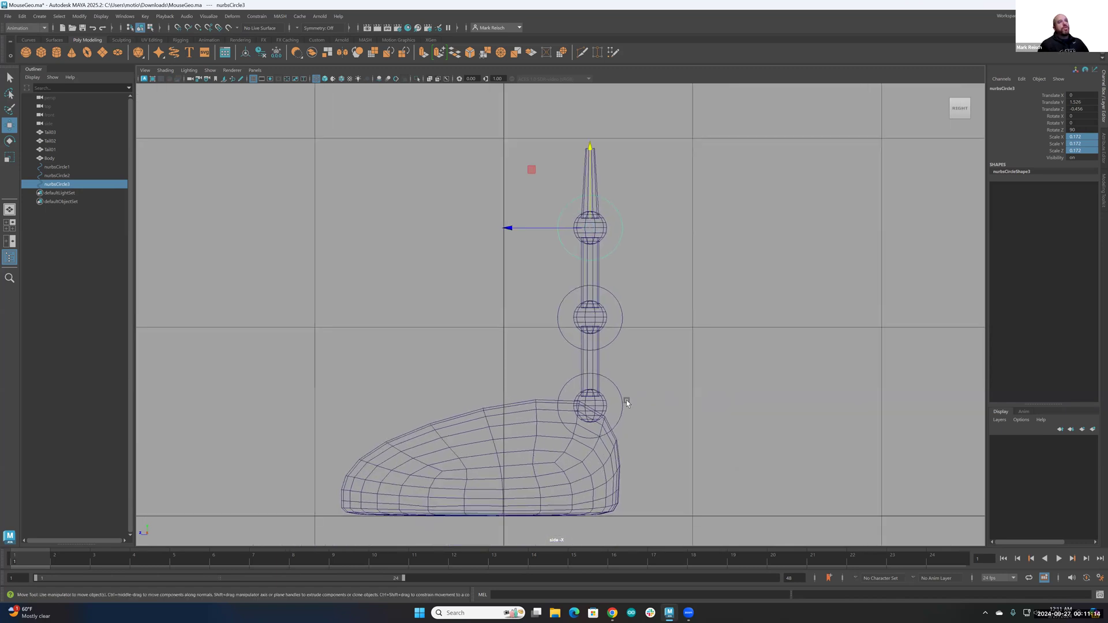
{"action": "left_click", "coordinate": [652, 229]}
{"action": "left_click", "coordinate": [611, 222]}
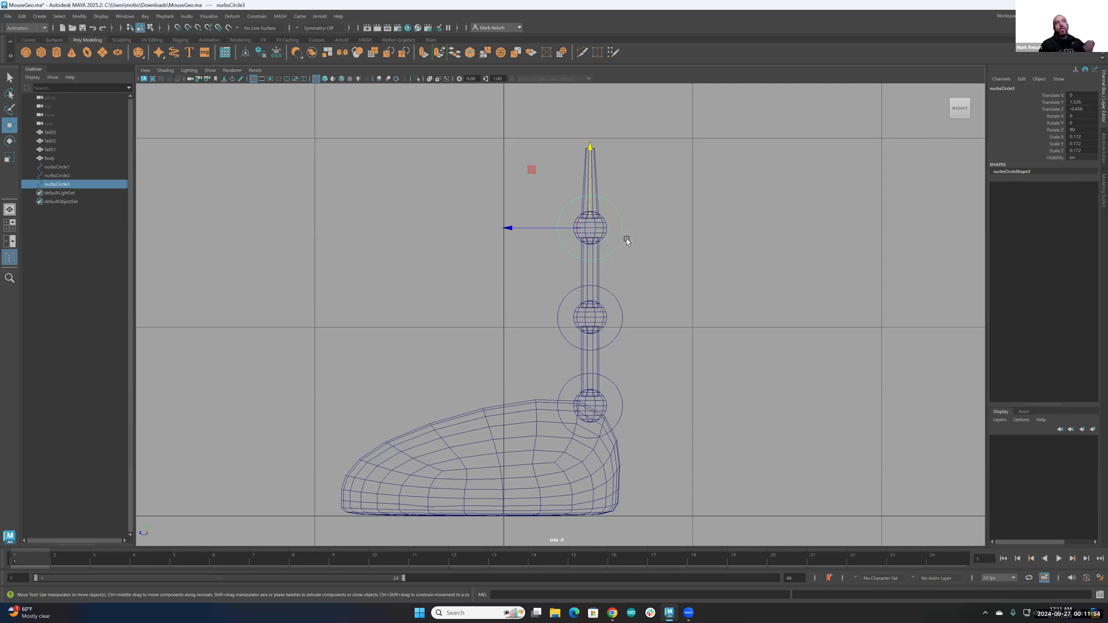
{"action": "left_click", "coordinate": [621, 335]}
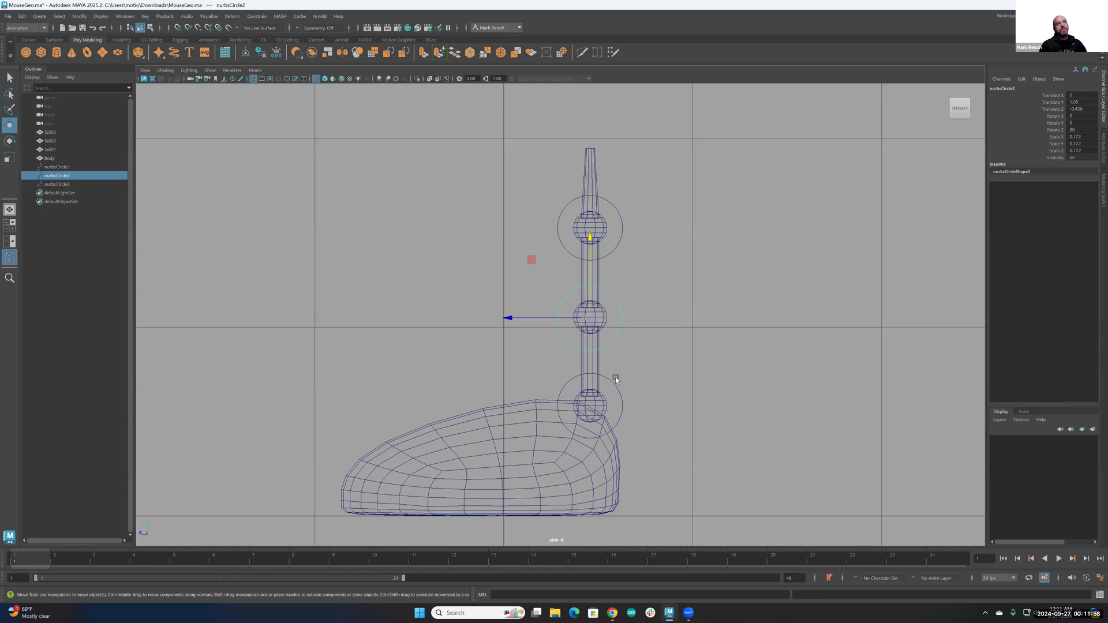
{"action": "left_click", "coordinate": [611, 394]}
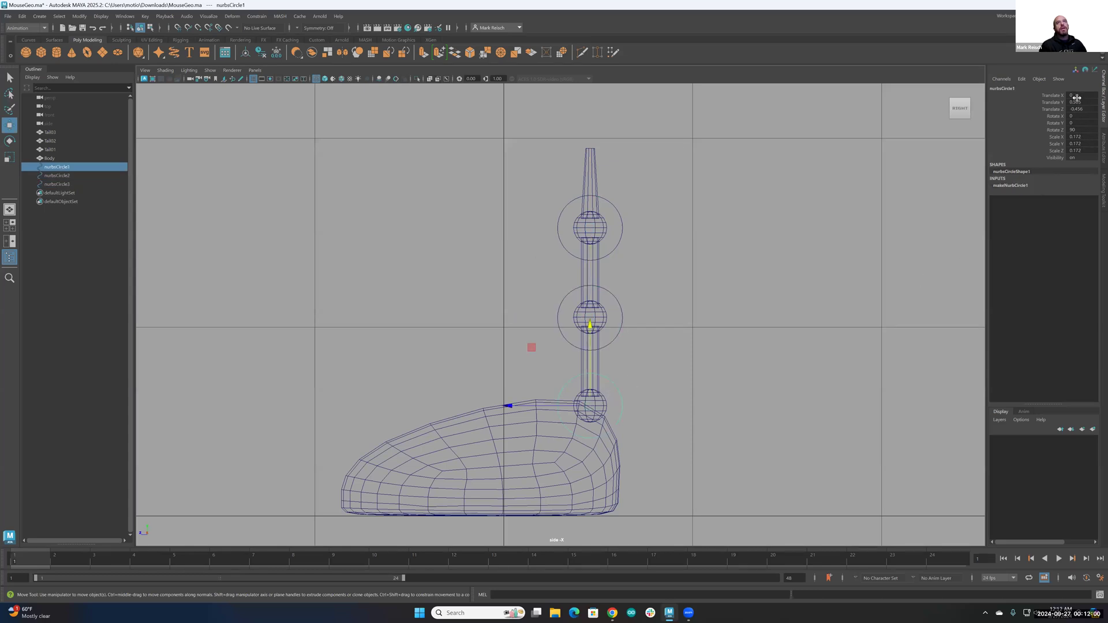
{"action": "left_click", "coordinate": [1085, 137]}
{"action": "left_click_drag", "start_coordinate": [1086, 140], "coordinate": [1086, 150]}
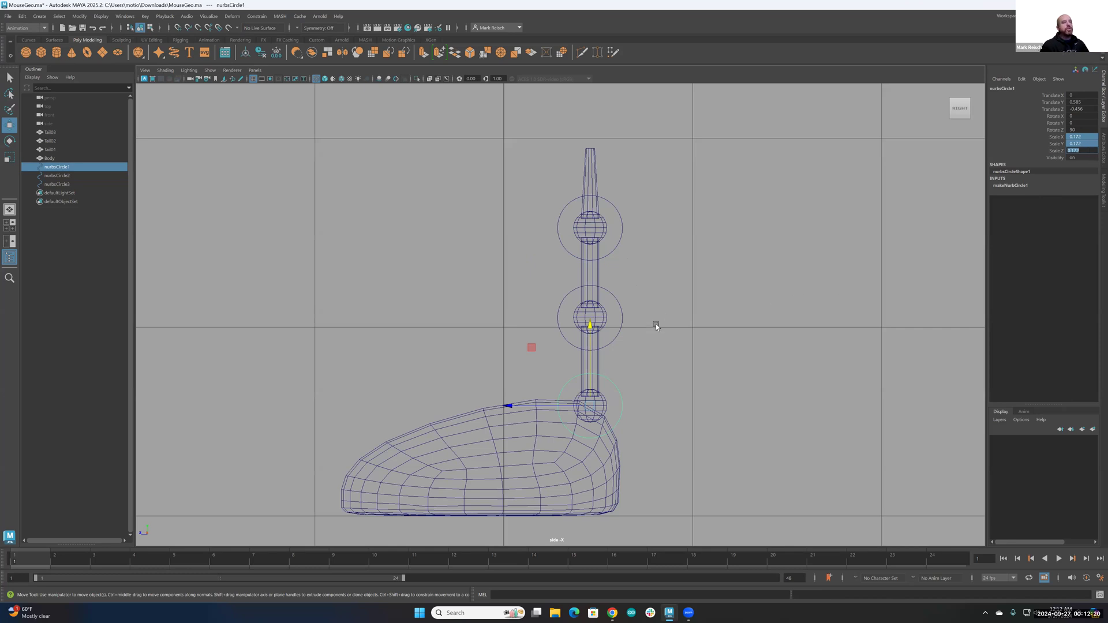
Select all three NURBS circles together and return the screen magnification to 100%.
{"action": "left_click", "coordinate": [654, 220]}
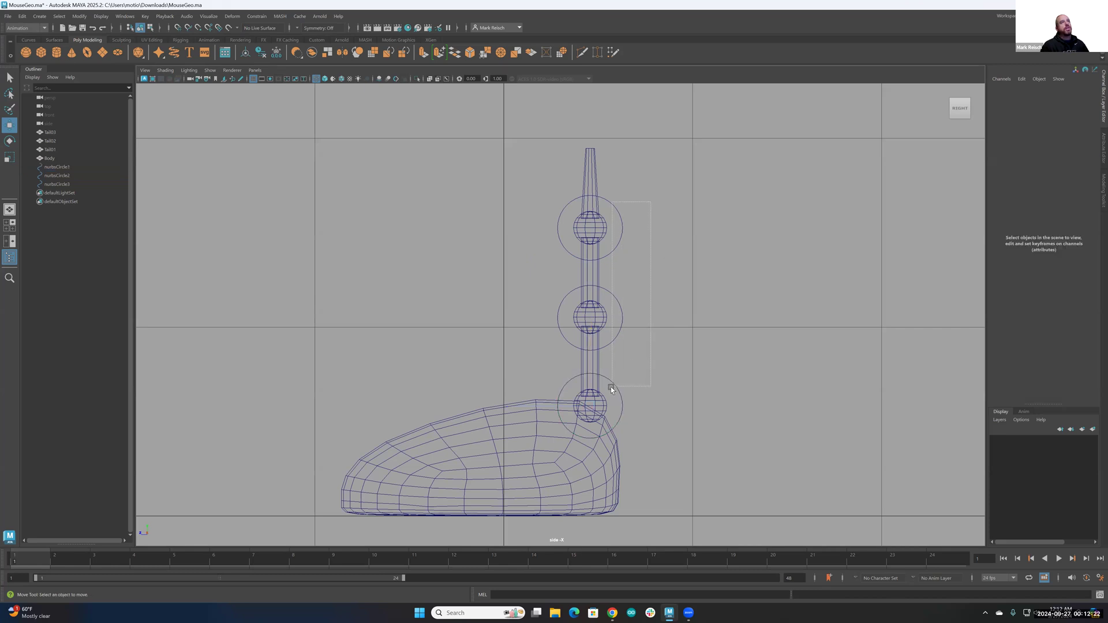
{"action": "left_click_drag", "start_coordinate": [611, 387], "coordinate": [607, 388]}
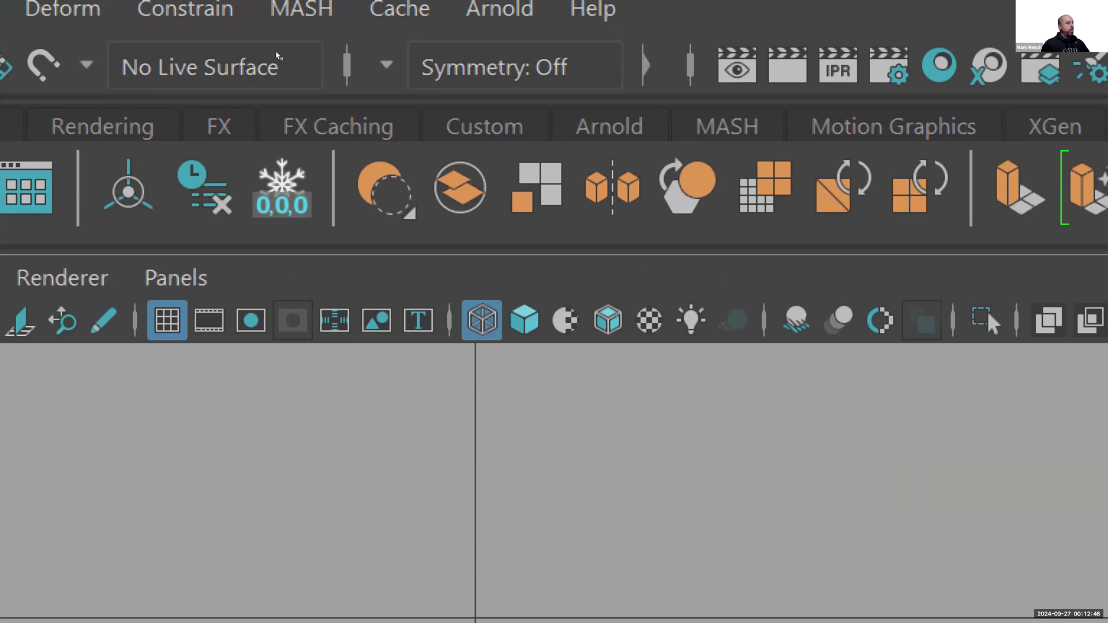
{"action": "key", "text": "super+minus"}
{"action": "key", "text": "super+minus"}
{"action": "key", "text": "super+minus"}
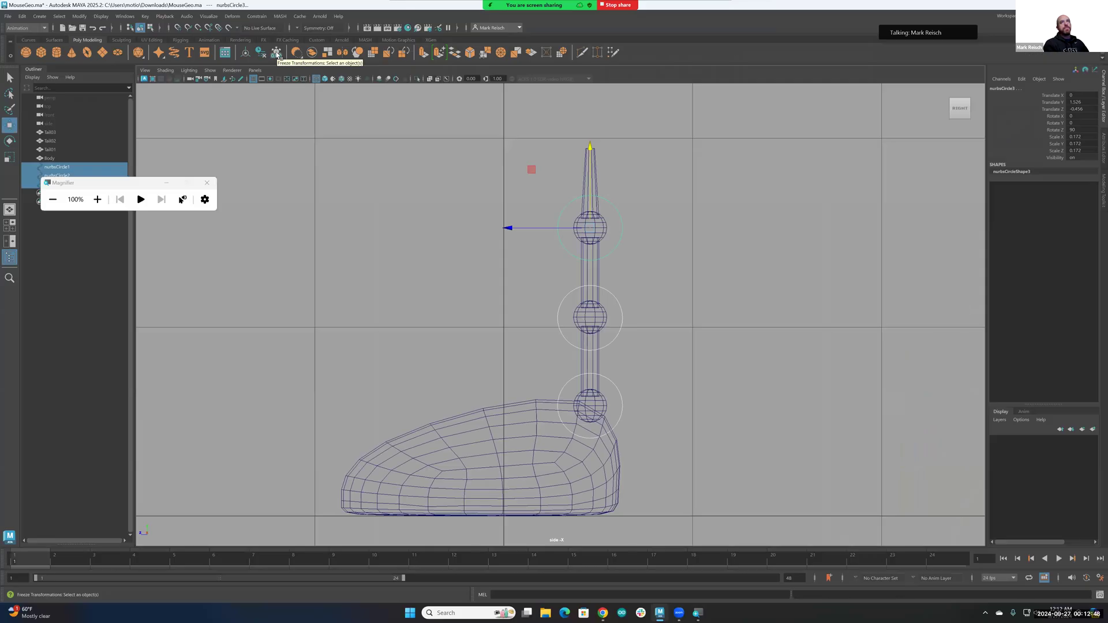
Try freezing the transformations of the three selected circles and undo the freeze.
{"action": "left_click", "coordinate": [276, 54]}
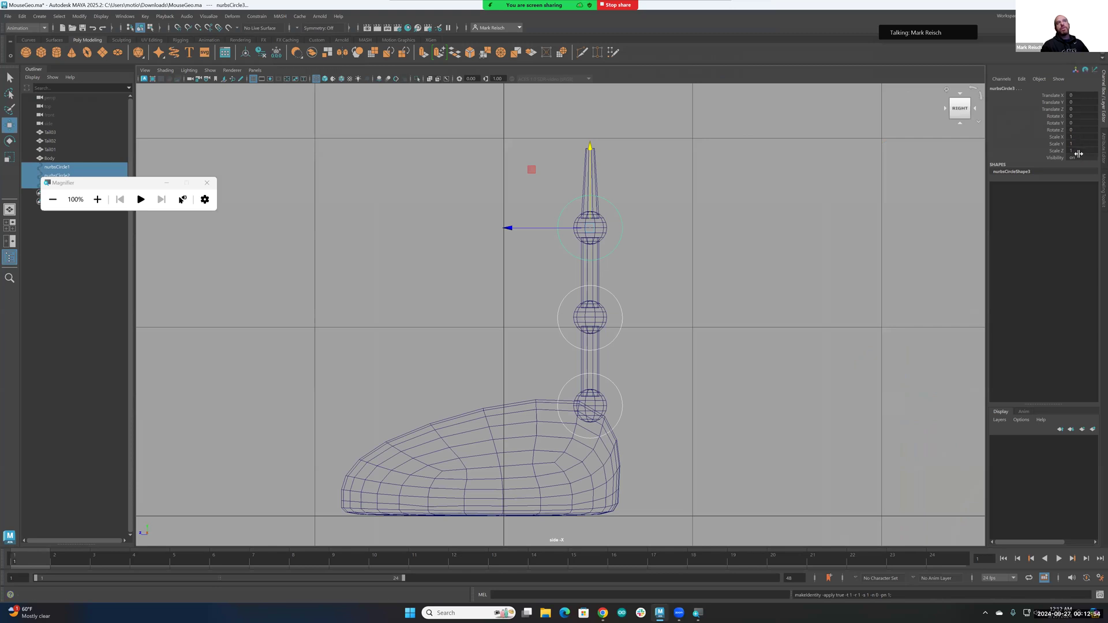
{"action": "left_click", "coordinate": [812, 174]}
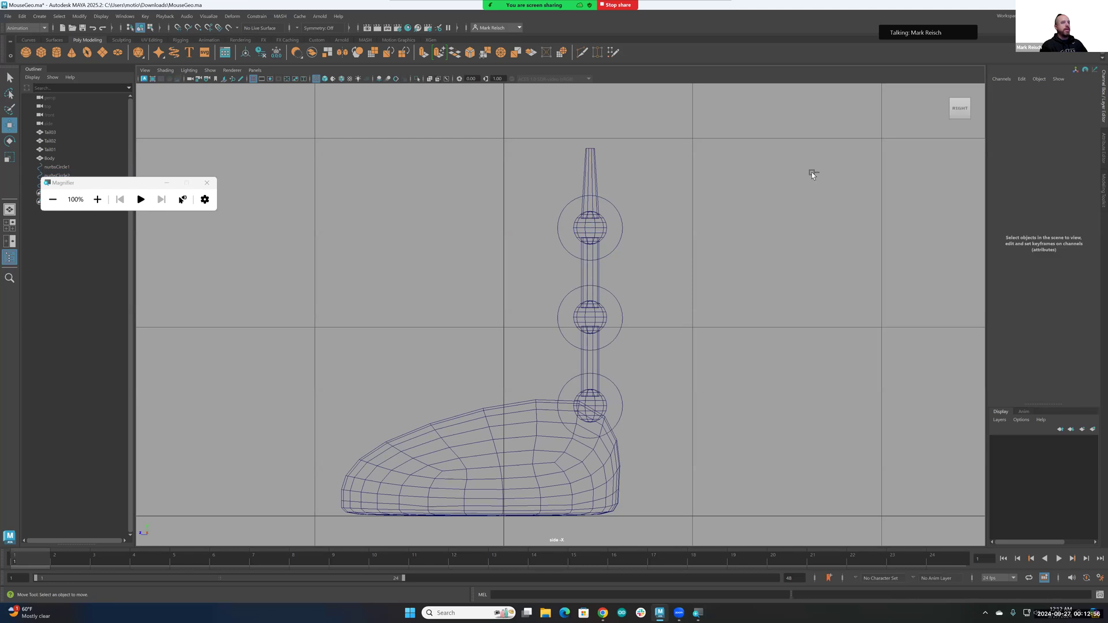
{"action": "key", "text": "ctrl+z"}
{"action": "key", "text": "ctrl+z"}
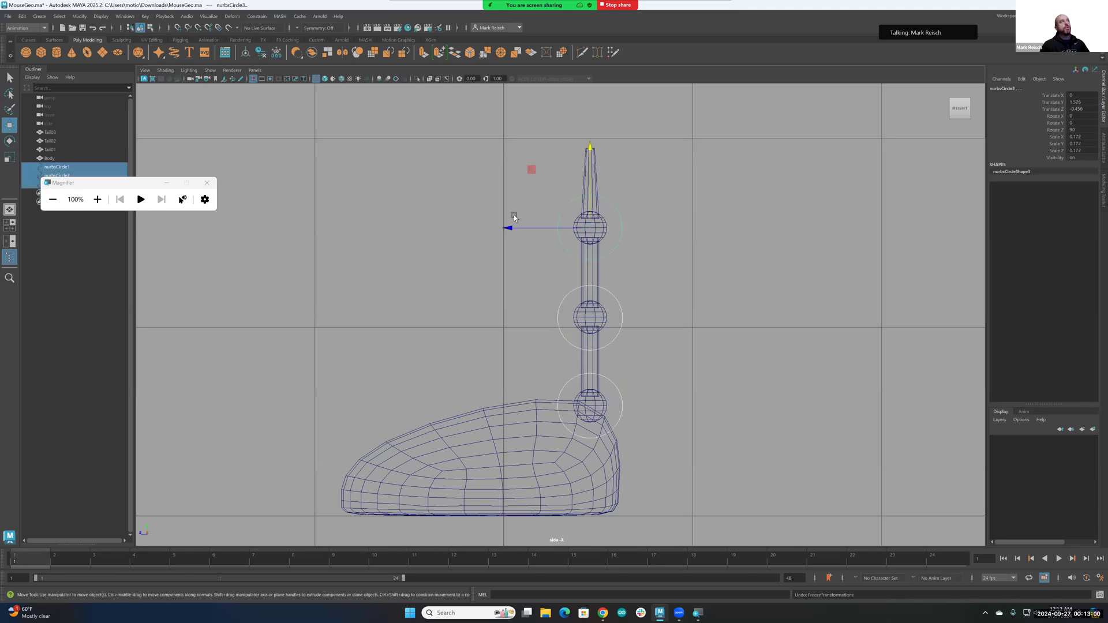
Close the magnifier and apply Freeze Transformations to the three selected tail circles.
{"action": "left_click", "coordinate": [207, 183]}
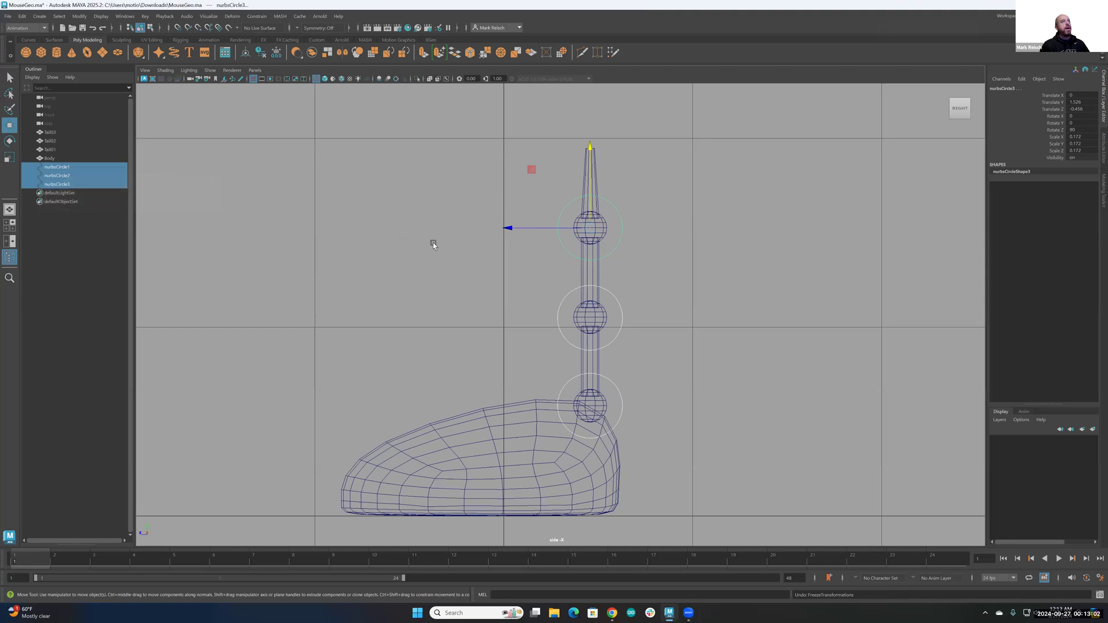
{"action": "key", "text": "space"}
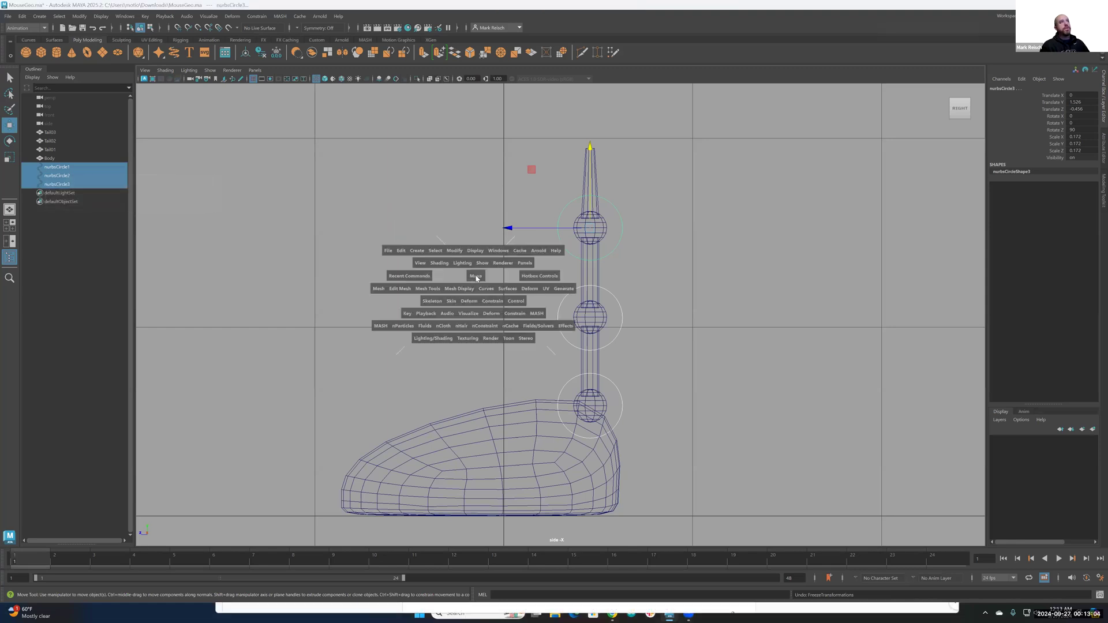
{"action": "left_click", "coordinate": [454, 252]}
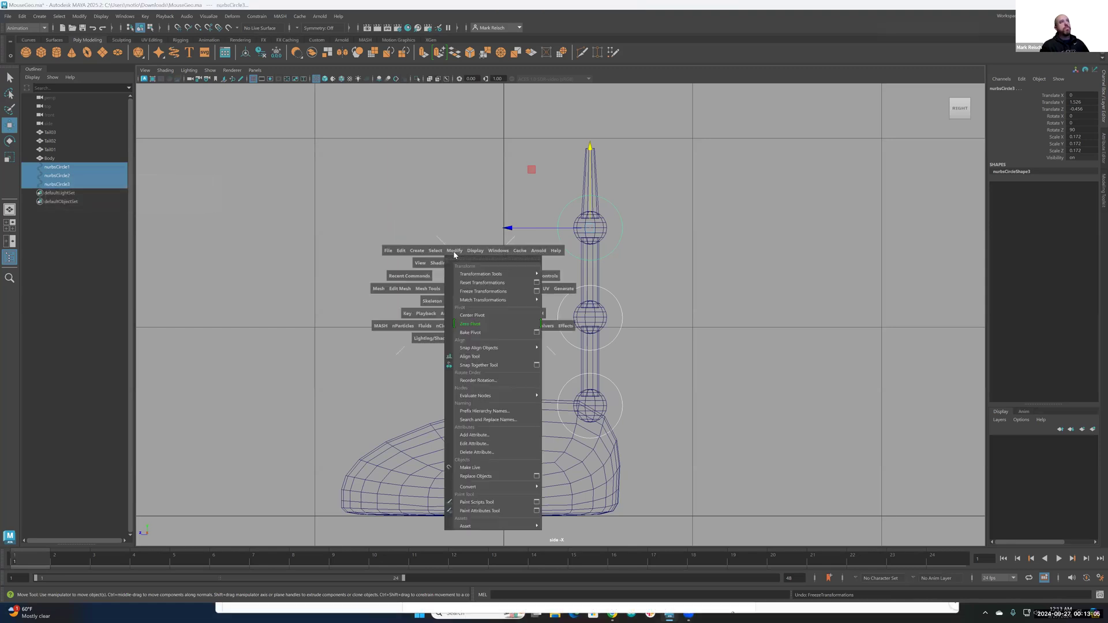
{"action": "left_click", "coordinate": [472, 292]}
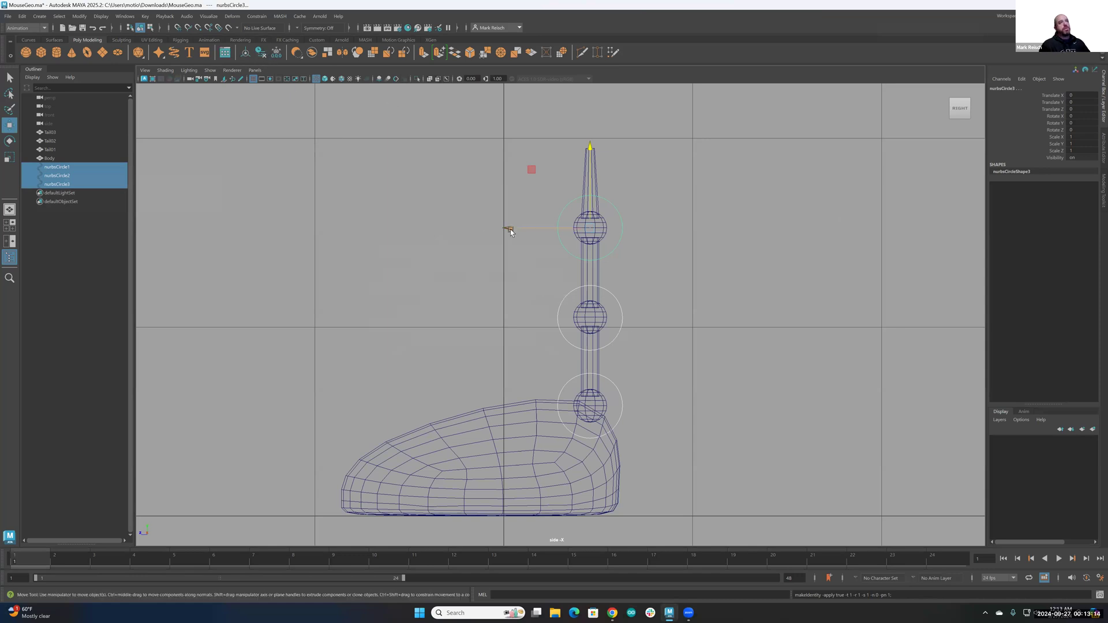
{"action": "key", "text": "space"}
{"action": "key", "text": "space"}
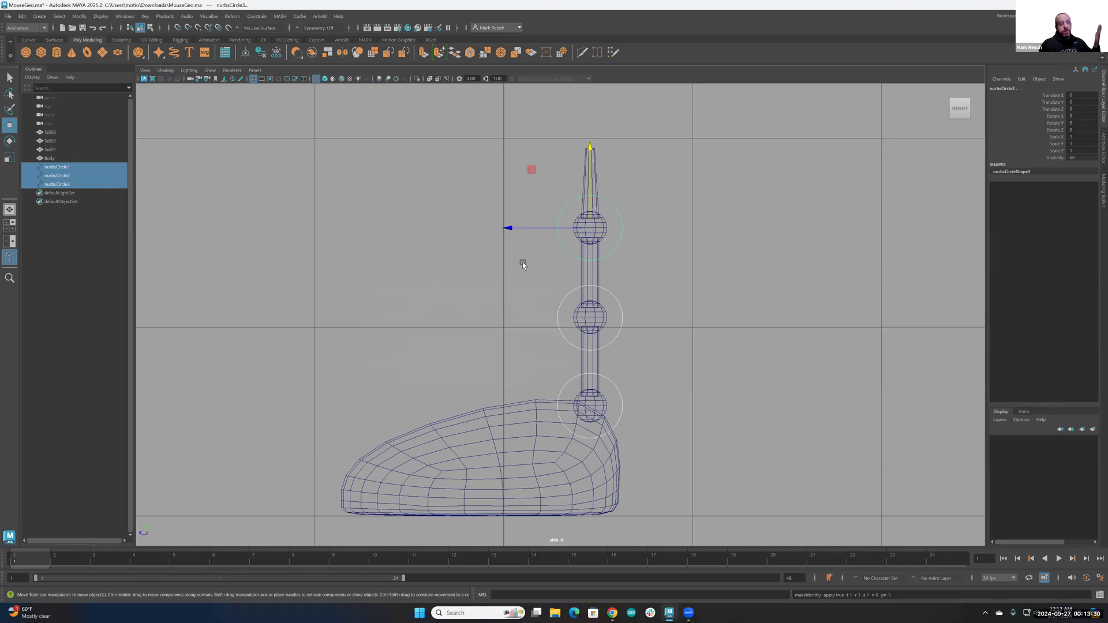
Rename the lowest tail circle TailControl01 and copy the new name.
{"action": "left_click", "coordinate": [619, 403]}
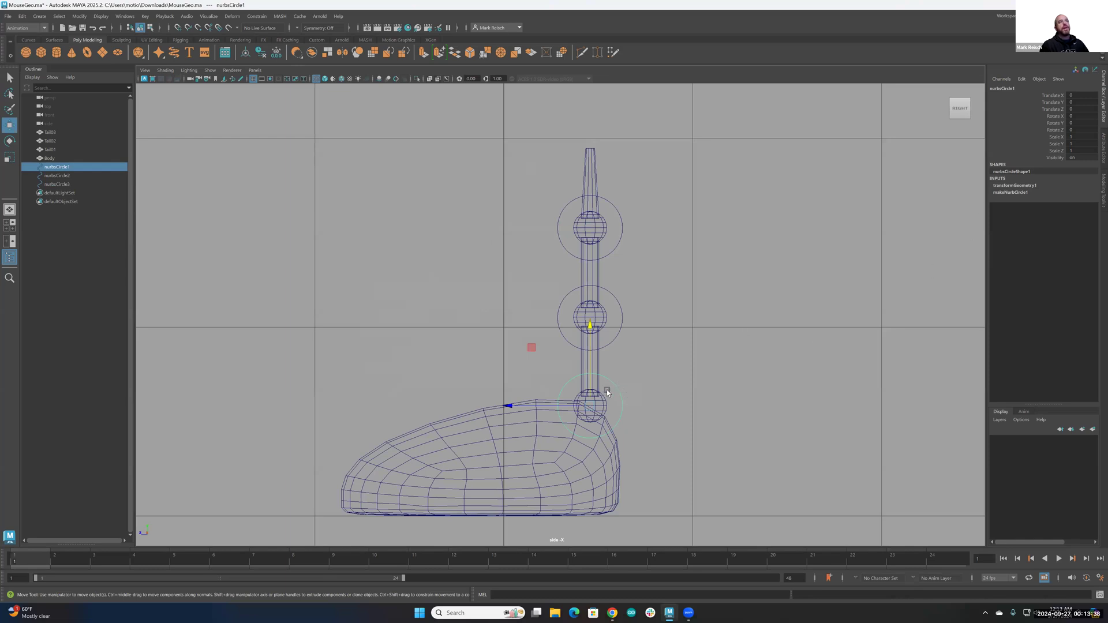
{"action": "left_click", "coordinate": [1003, 89]}
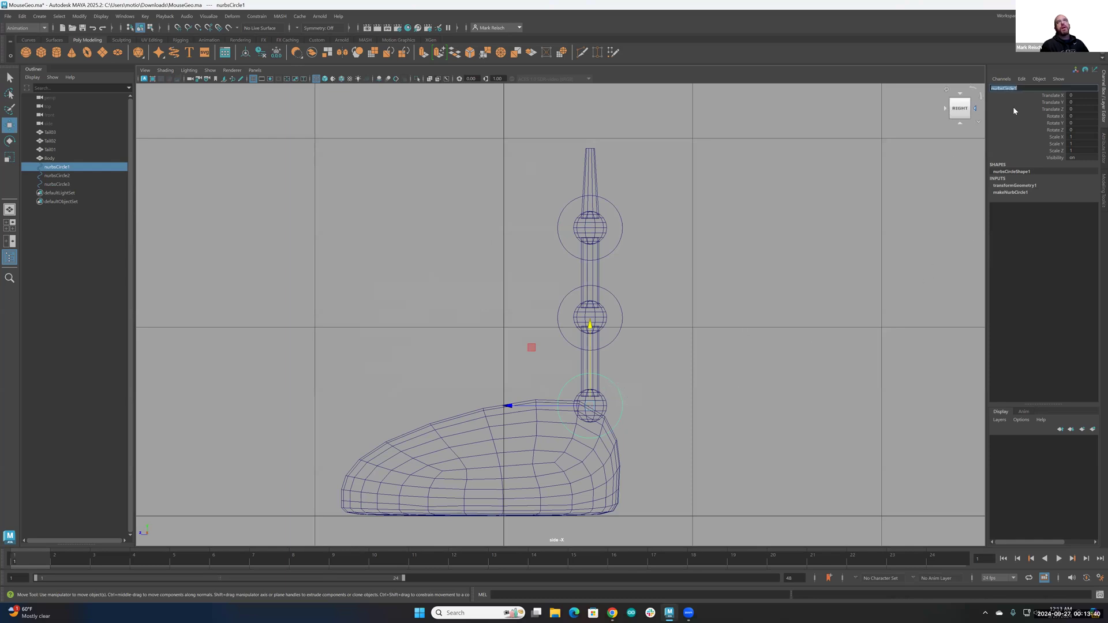
{"action": "type", "text": "TailControl"}
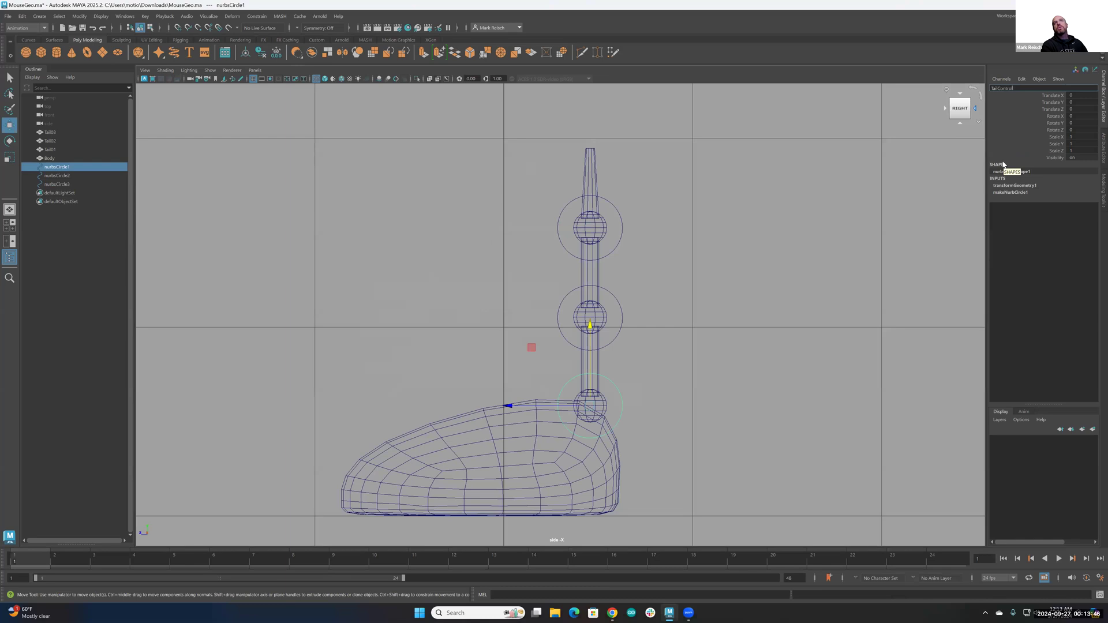
{"action": "type", "text": "01"}
{"action": "key", "text": "ctrl+a"}
{"action": "key", "text": "ctrl+c"}
Rename the middle tail circle TailControl02, reusing the copied name with a changed final digit.
{"action": "left_click", "coordinate": [622, 316]}
{"action": "double_click", "coordinate": [1002, 89]}
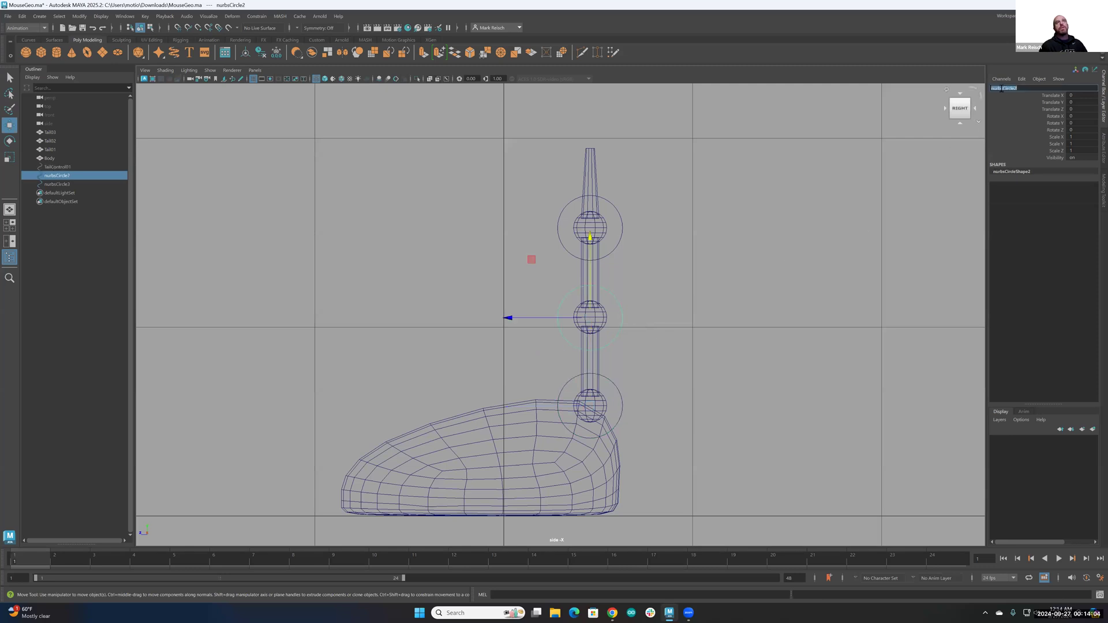
{"action": "key", "text": "ctrl+v"}
{"action": "key", "text": "BackSpace"}
{"action": "type", "text": "2"}
{"action": "key", "text": "Return"}
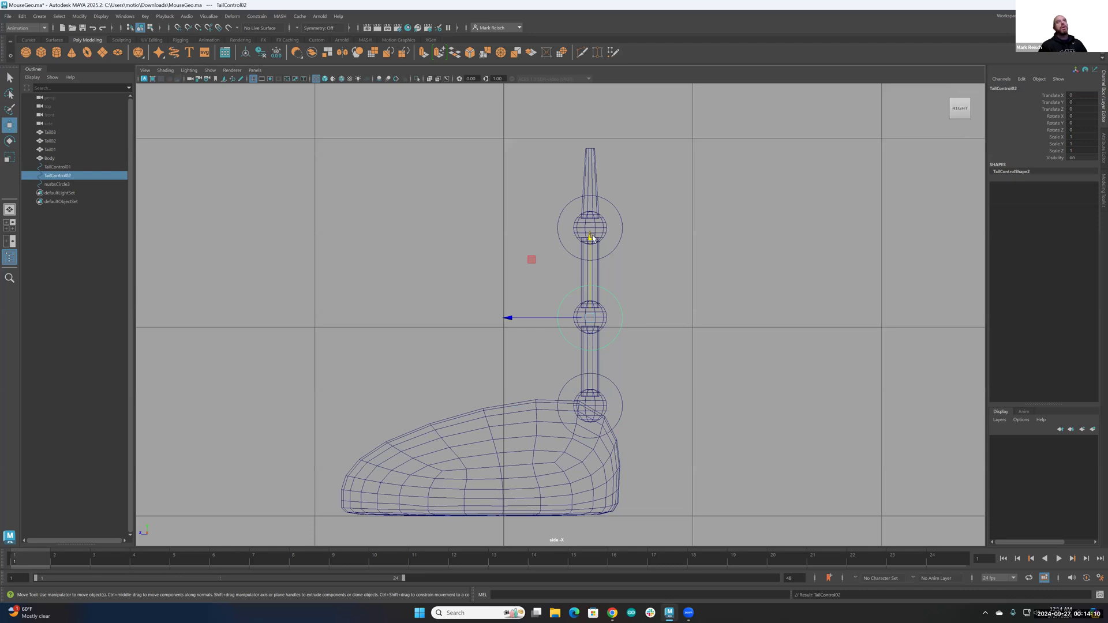
Rename the uppermost tail circle TailControl03.
{"action": "left_click", "coordinate": [639, 233]}
{"action": "left_click", "coordinate": [1002, 88]}
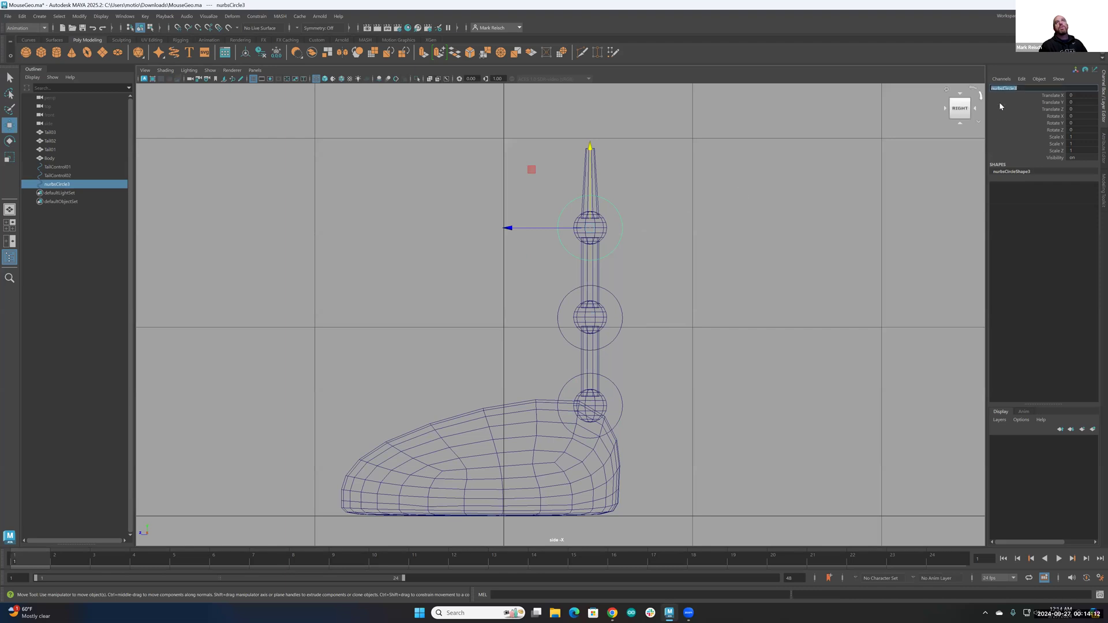
{"action": "type", "text": "TailControl01"}
{"action": "key", "text": "BackSpace"}
{"action": "type", "text": "3"}
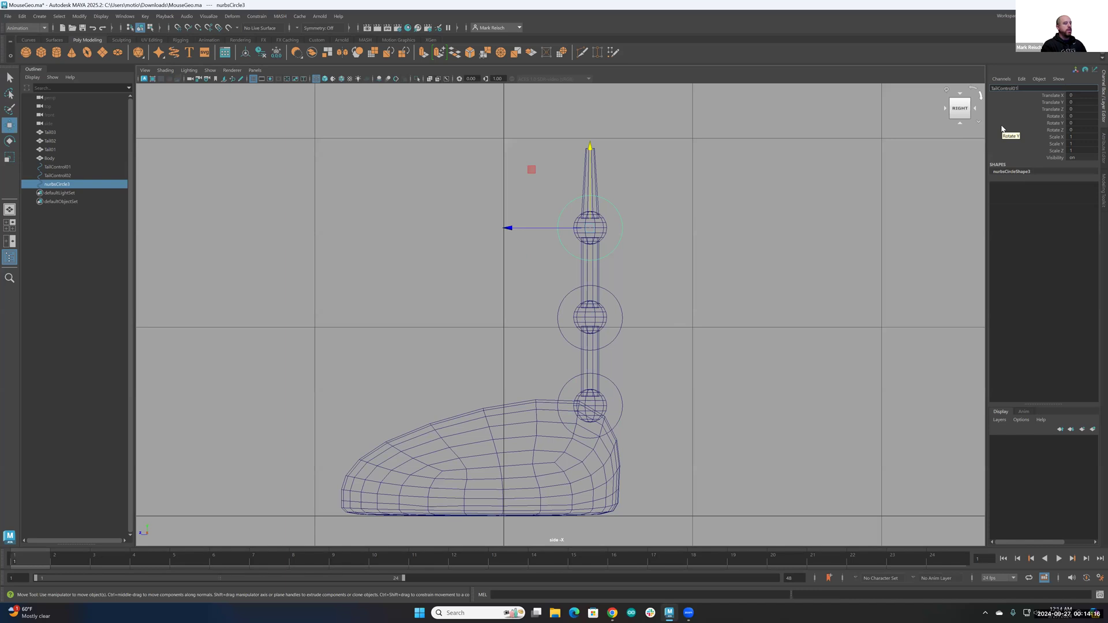
{"action": "key", "text": "Return"}
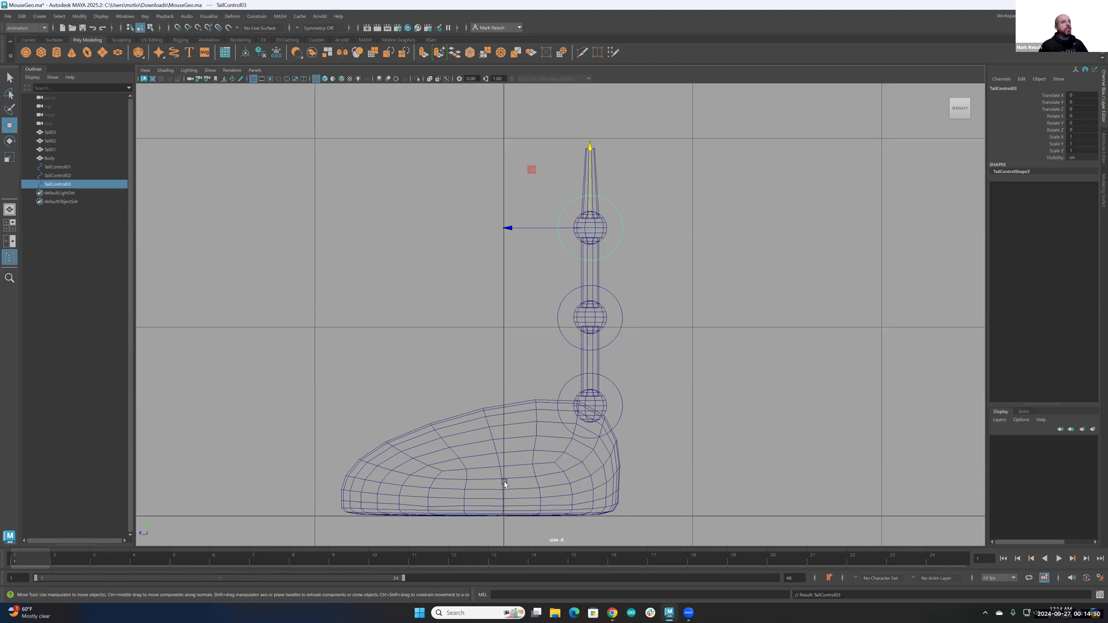
Create a new NURBS circle at the origin beneath the mouse body.
{"action": "key", "text": "space"}
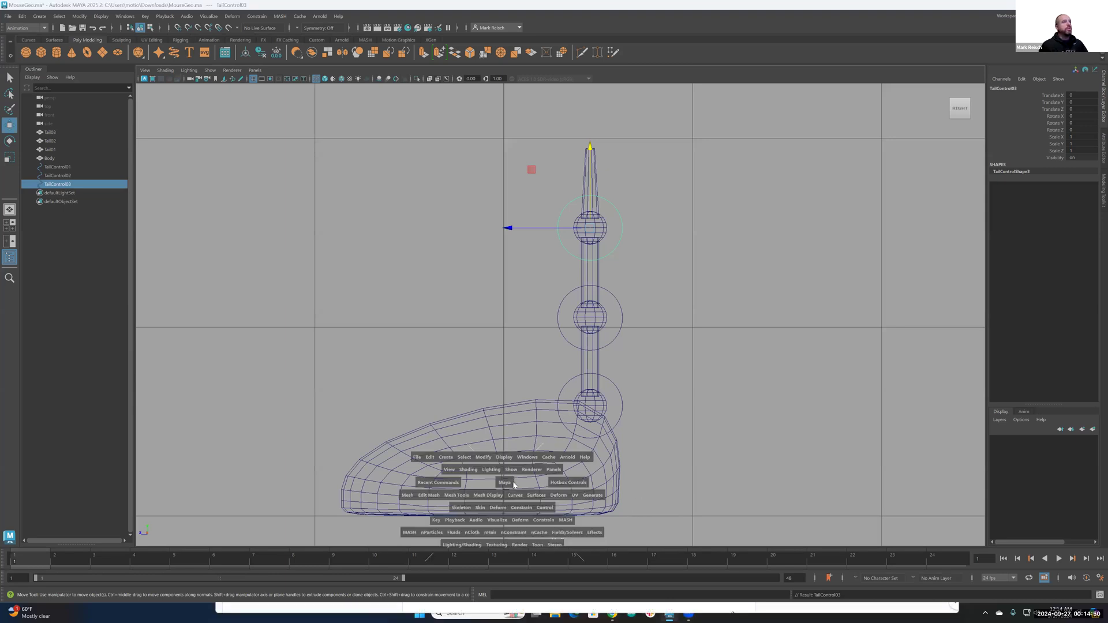
{"action": "left_click", "coordinate": [449, 460]}
{"action": "mouse_move", "coordinate": [484, 257]}
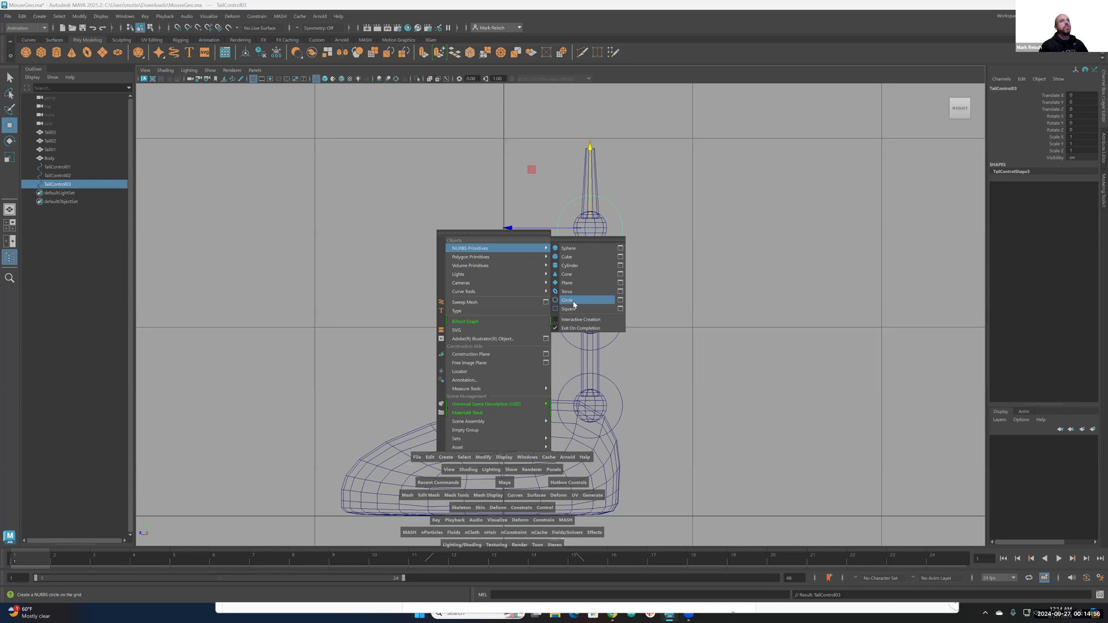
{"action": "left_click", "coordinate": [573, 301]}
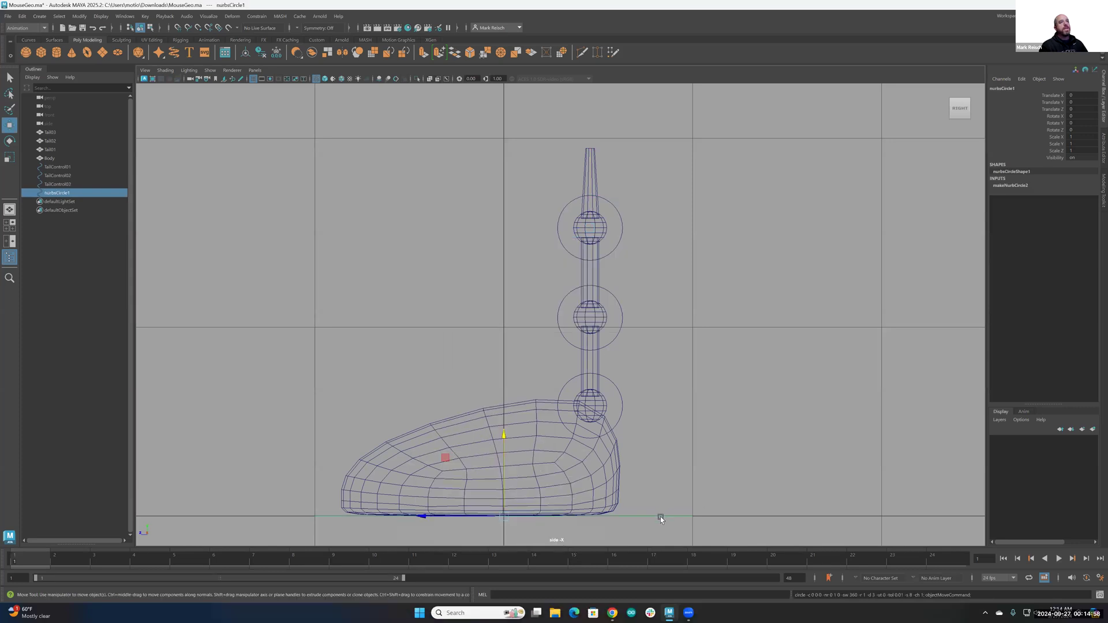
{"action": "right_click", "coordinate": [660, 517]}
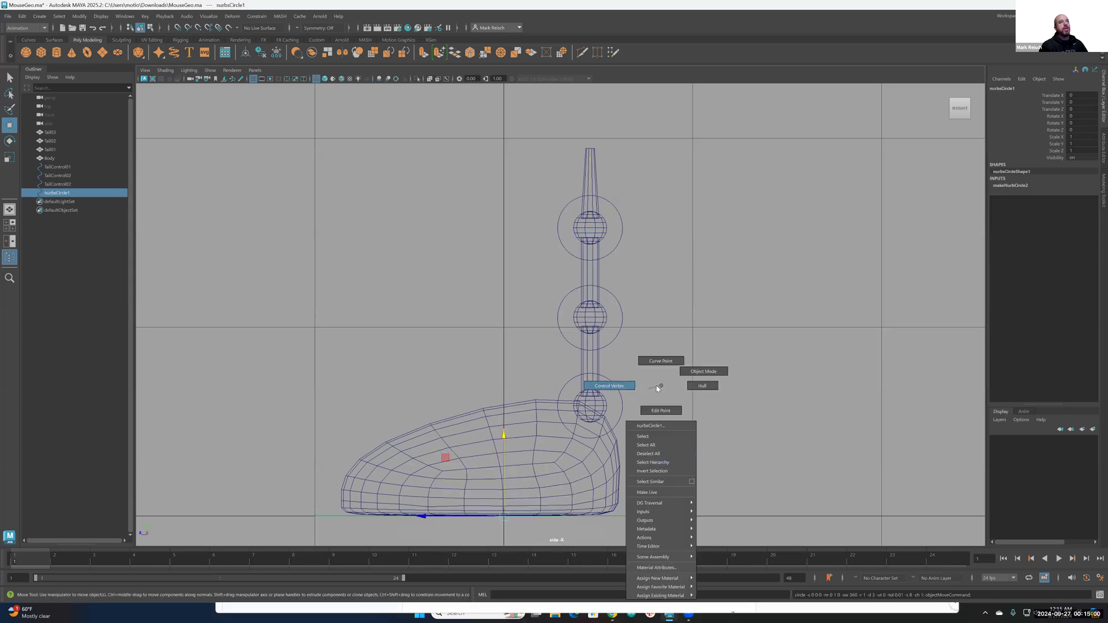
{"action": "right_click_drag", "start_coordinate": [658, 386], "coordinate": [660, 386]}
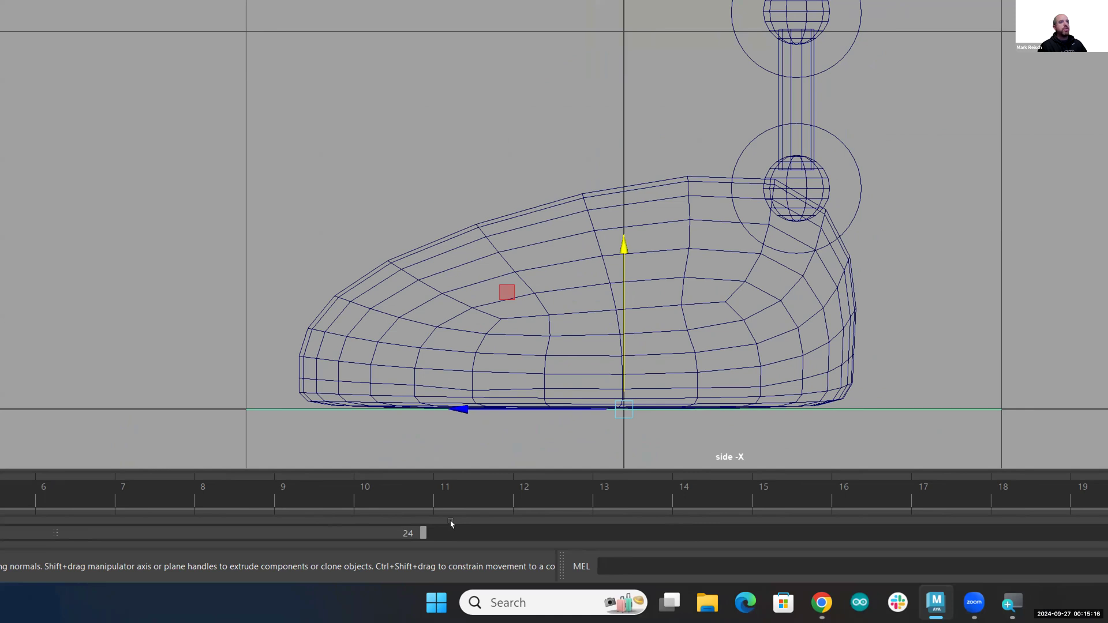
Examine the new circle around the body in the perspective view at 100% magnification and return to the right side view.
{"action": "key", "text": "space"}
{"action": "left_click_drag", "start_coordinate": [517, 421], "coordinate": [518, 362]}
{"action": "middle_click_drag", "start_coordinate": [706, 356], "coordinate": [507, 482], "text": "alt"}
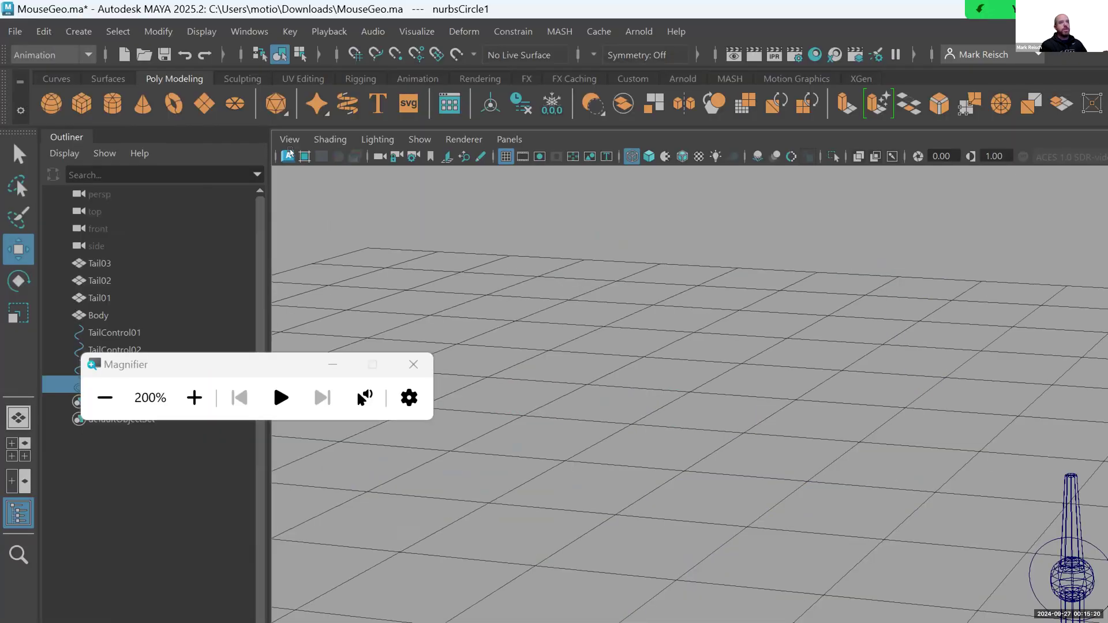
{"action": "key", "text": "super+minus"}
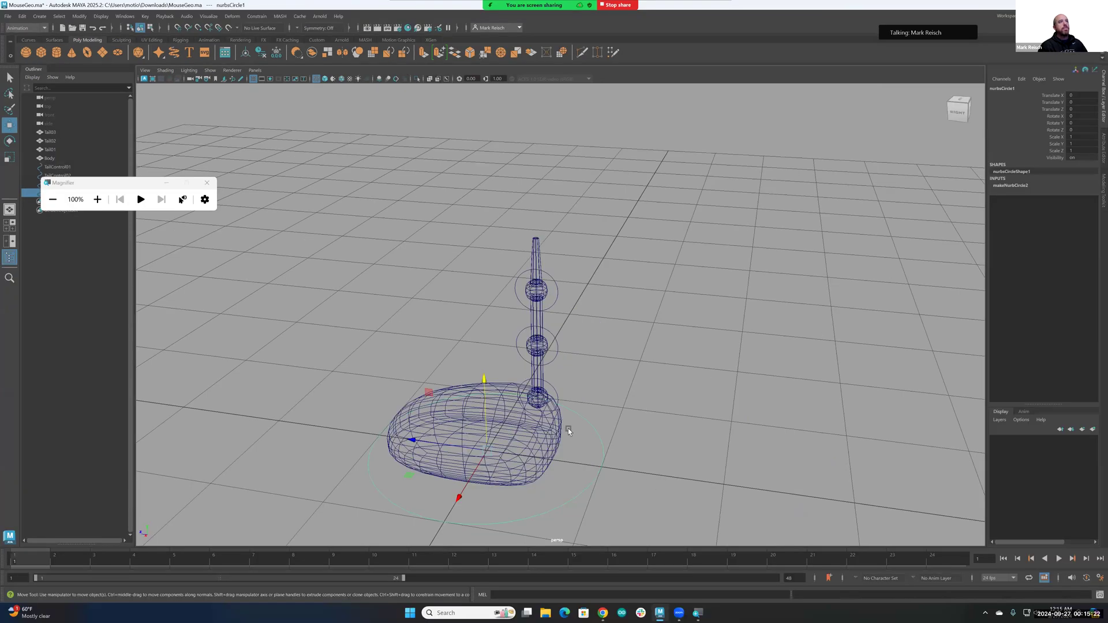
{"action": "middle_click_drag", "start_coordinate": [577, 453], "coordinate": [639, 323], "text": "alt"}
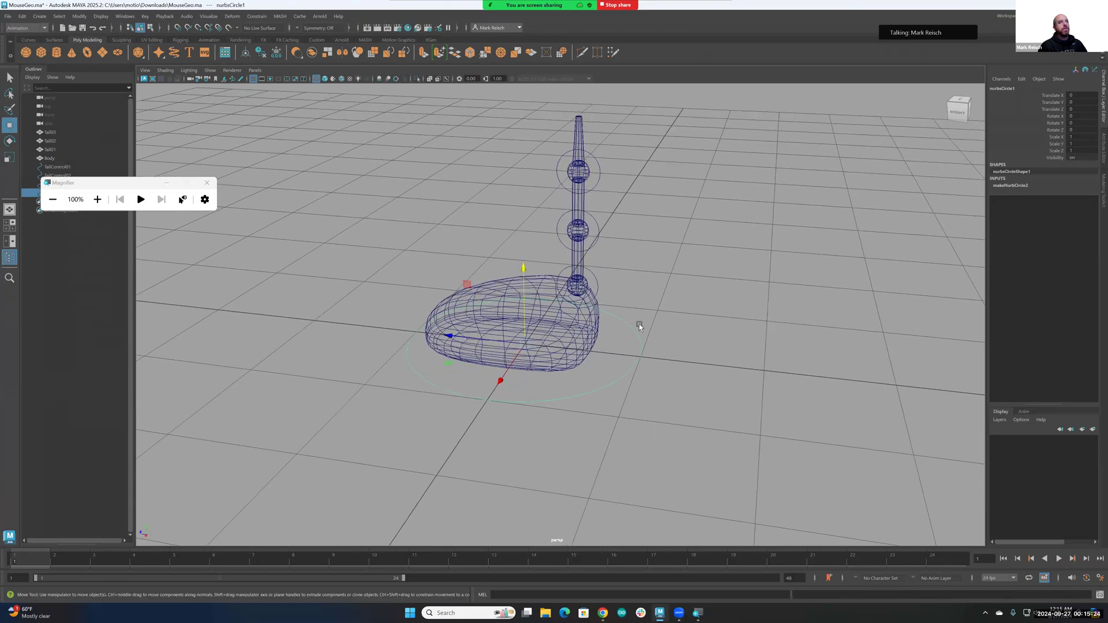
{"action": "key", "text": "space"}
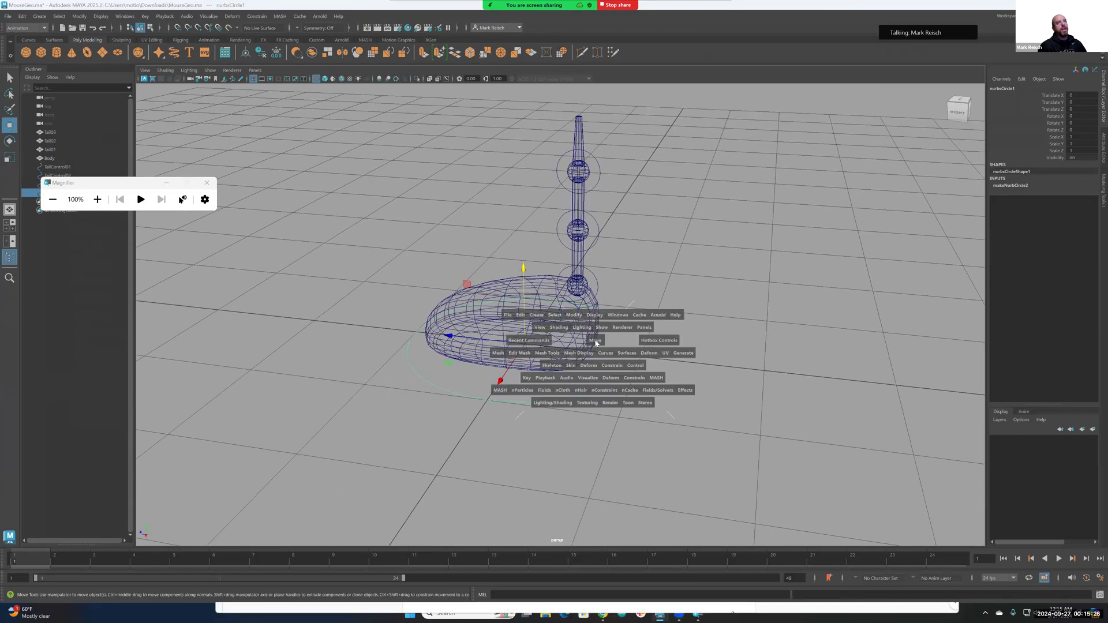
{"action": "left_click", "coordinate": [596, 344]}
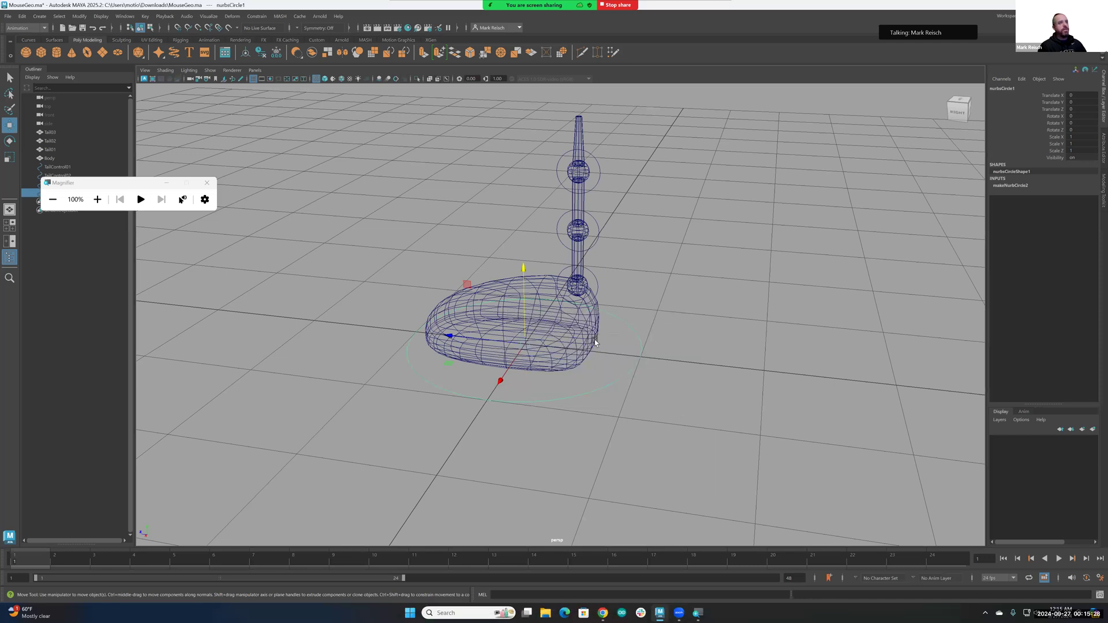
{"action": "key", "text": "space"}
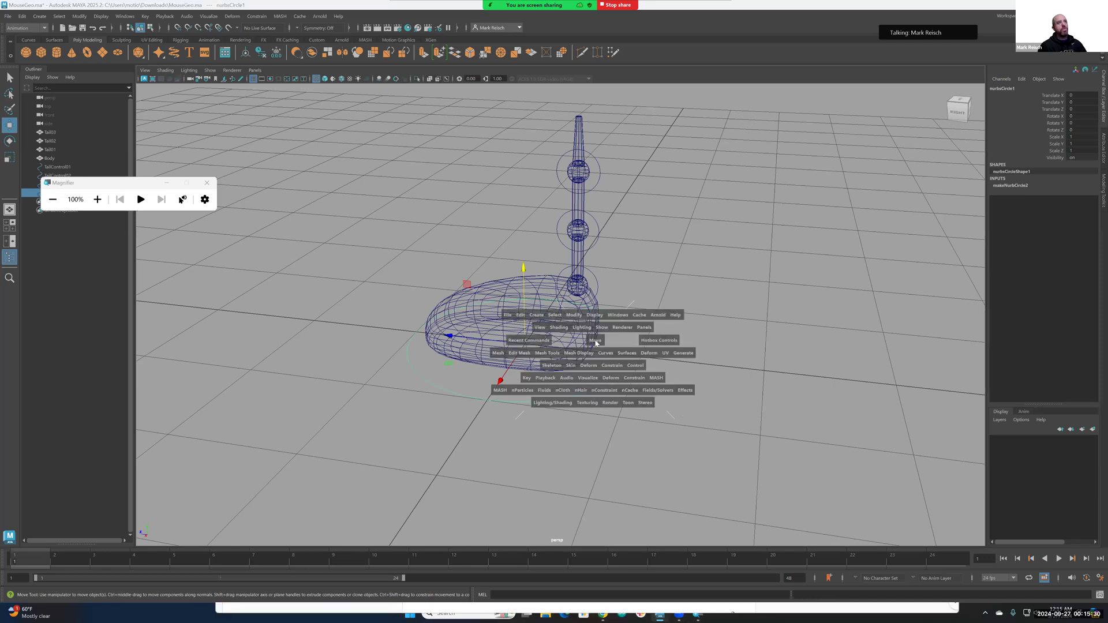
{"action": "left_click", "coordinate": [596, 343]}
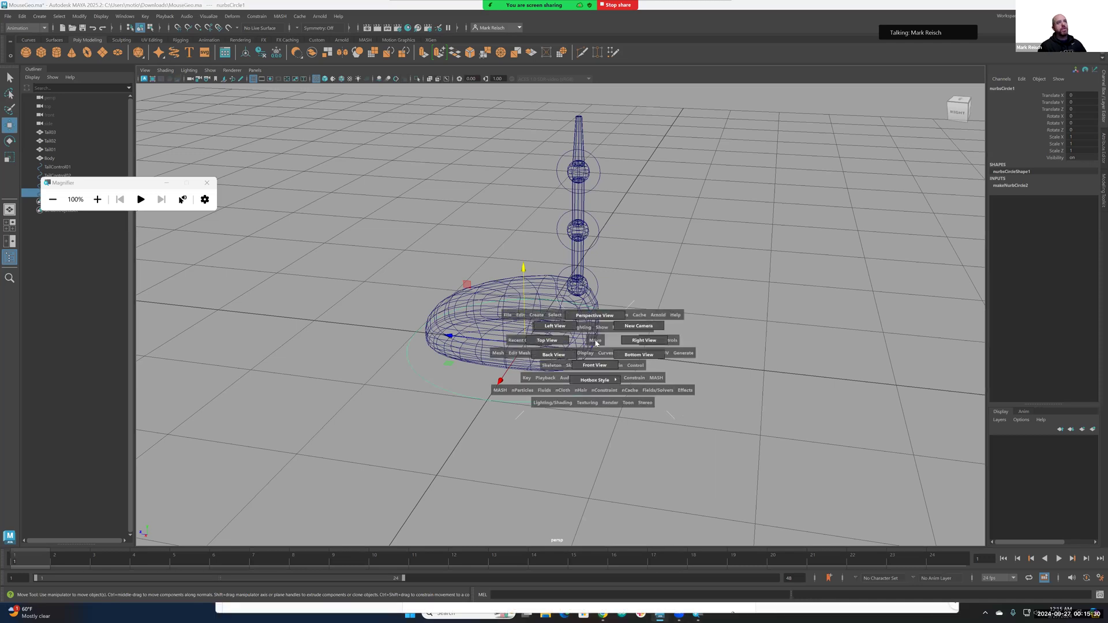
{"action": "left_click", "coordinate": [644, 341]}
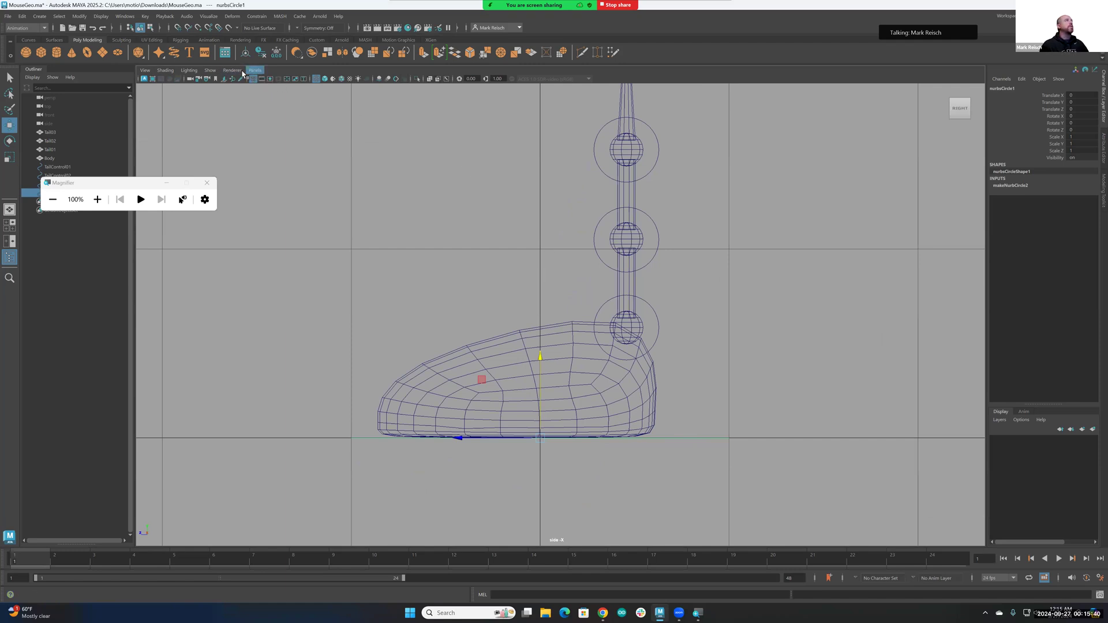
{"action": "left_click", "coordinate": [253, 71]}
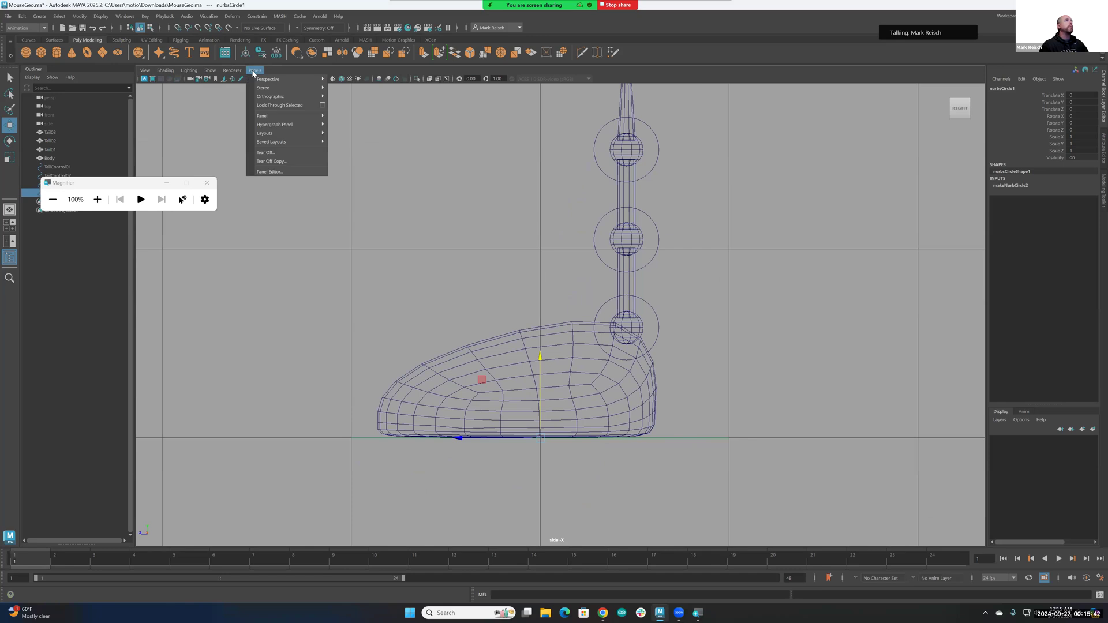
{"action": "mouse_move", "coordinate": [277, 96]}
{"action": "left_click", "coordinate": [692, 423]}
{"action": "left_click_drag", "start_coordinate": [689, 460], "coordinate": [695, 426]}
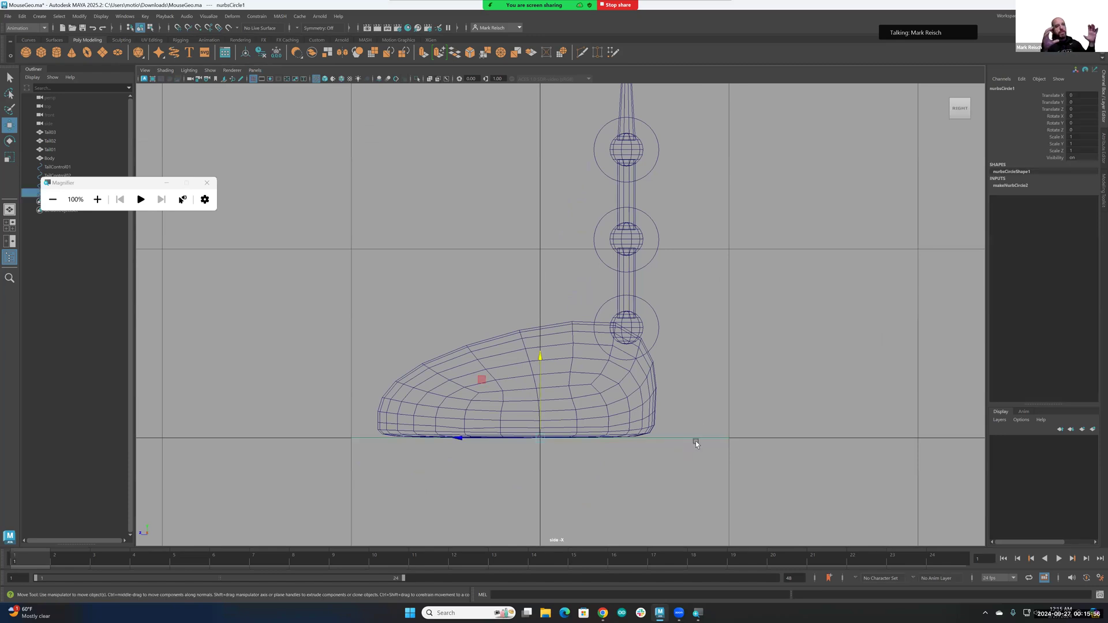
Close the magnifier and switch the new circle beneath the body to control vertex editing.
{"action": "scroll", "coordinate": [748, 472], "scroll_direction": "down", "scroll_amount": 5}
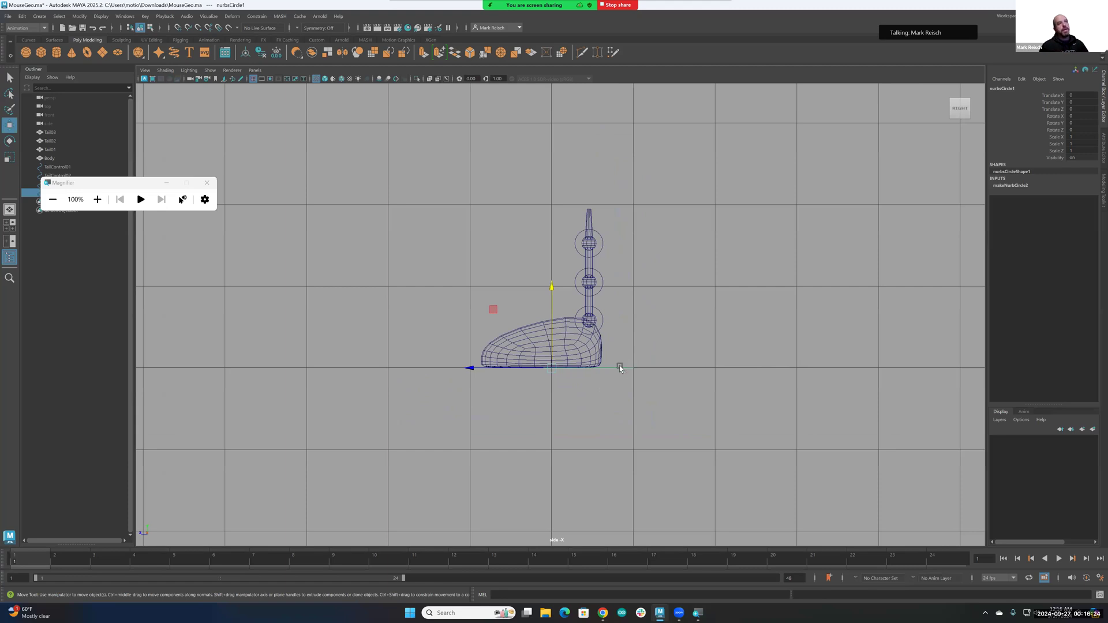
{"action": "right_click", "coordinate": [617, 368]}
{"action": "left_click_drag", "start_coordinate": [140, 192], "coordinate": [135, 329]}
{"action": "left_click", "coordinate": [203, 319]}
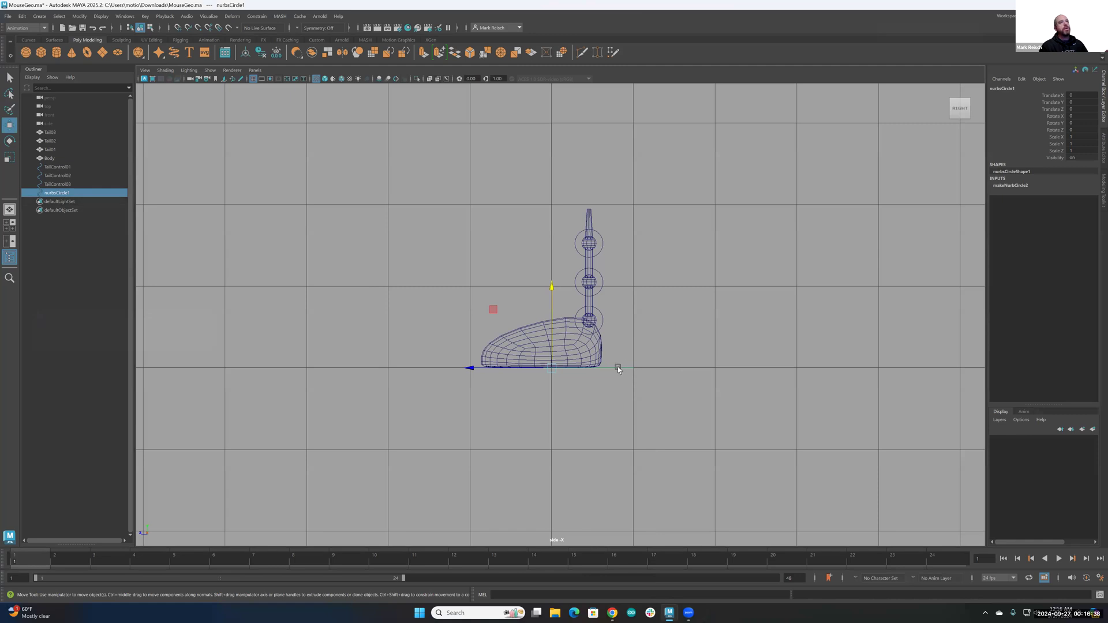
{"action": "right_click_drag", "start_coordinate": [617, 365], "coordinate": [581, 369]}
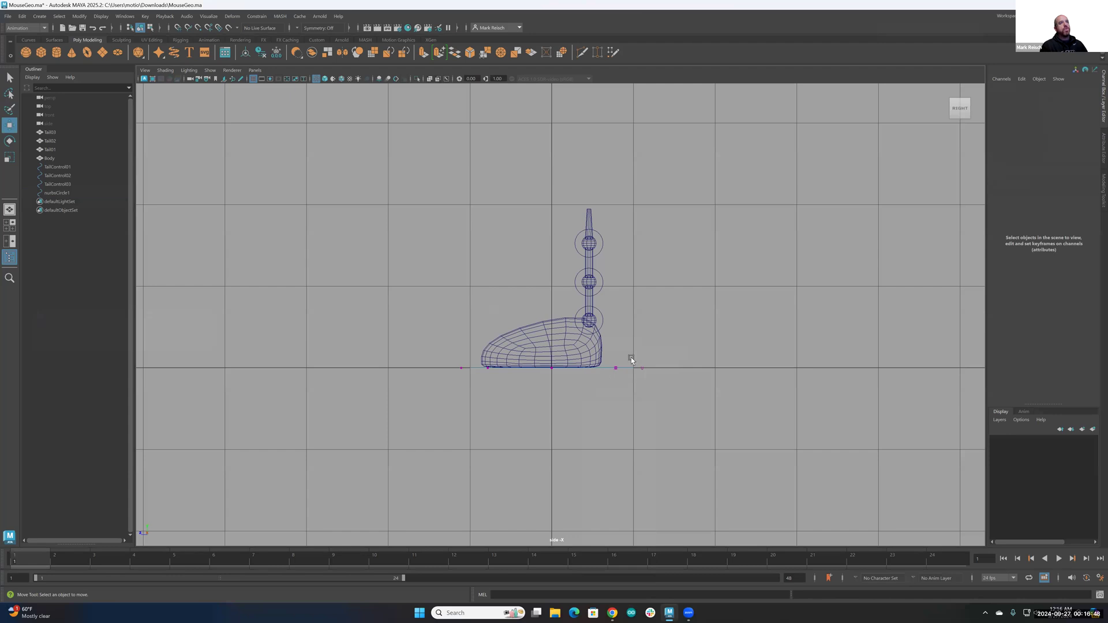
Try raising the control vertices at the circle's front and rear ends, and undo the move.
{"action": "scroll", "coordinate": [639, 371], "scroll_direction": "up", "scroll_amount": 5}
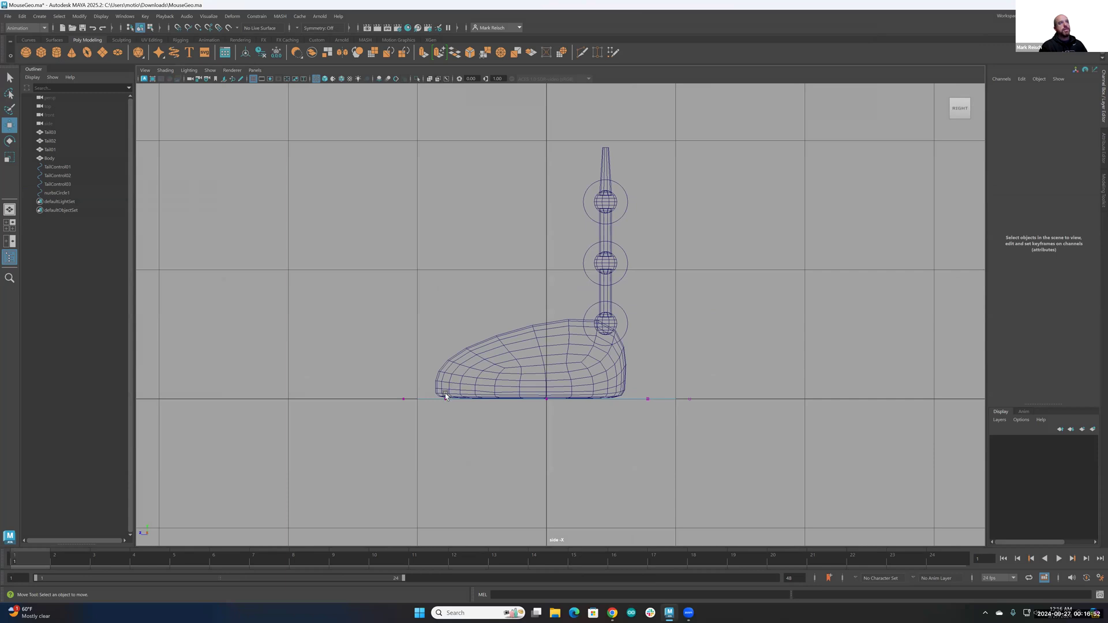
{"action": "key", "text": "space"}
{"action": "left_click_drag", "start_coordinate": [552, 402], "coordinate": [617, 385]}
{"action": "key", "text": "space"}
{"action": "left_click_drag", "start_coordinate": [729, 366], "coordinate": [634, 426]}
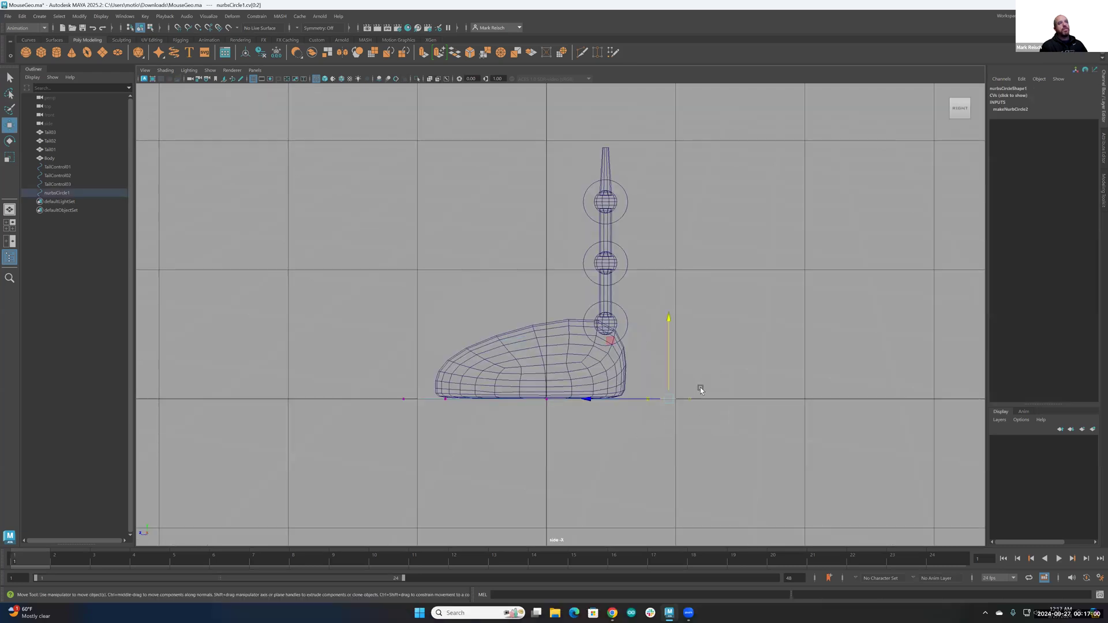
{"action": "left_click_drag", "start_coordinate": [713, 366], "coordinate": [638, 421]}
{"action": "left_click_drag", "start_coordinate": [716, 371], "coordinate": [637, 421]}
{"action": "left_click_drag", "start_coordinate": [379, 362], "coordinate": [463, 420]}
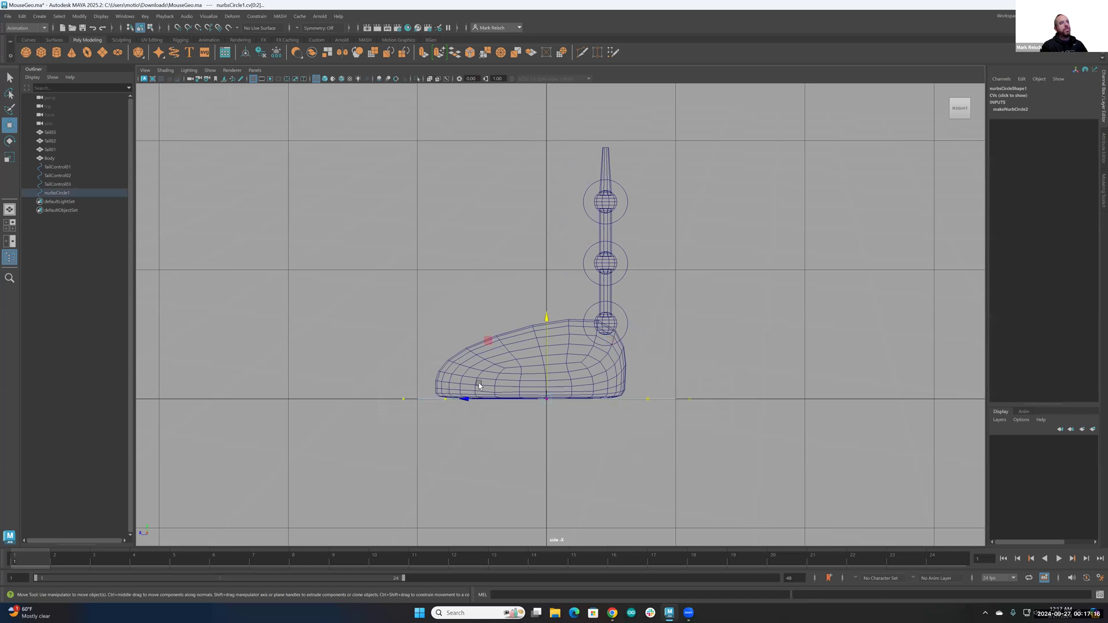
{"action": "left_click_drag", "start_coordinate": [546, 319], "coordinate": [548, 304]}
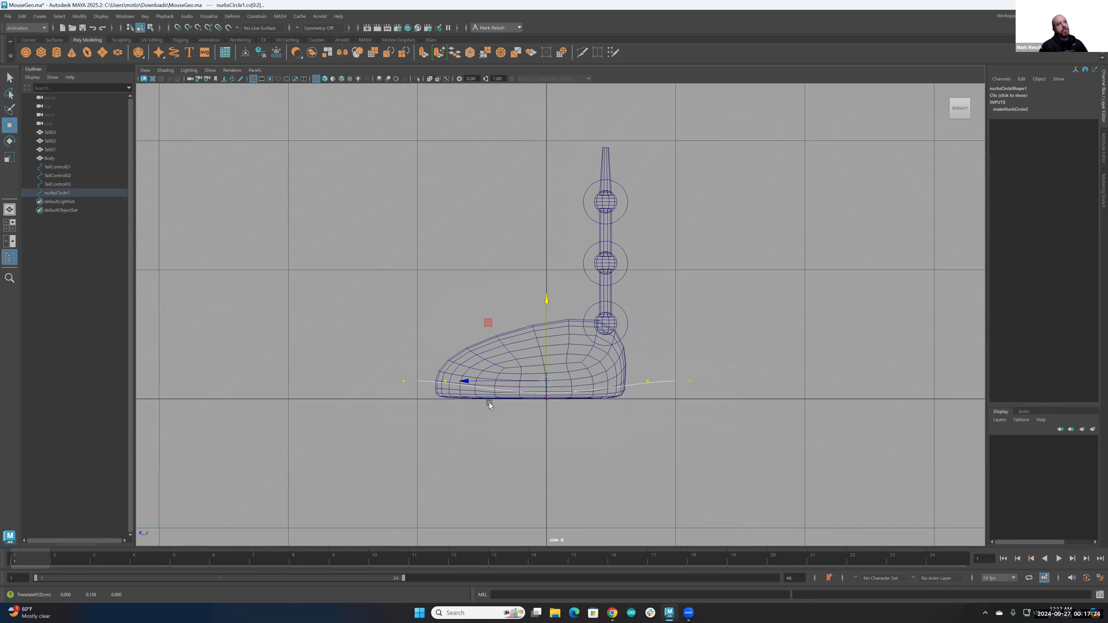
{"action": "key", "text": "ctrl+z"}
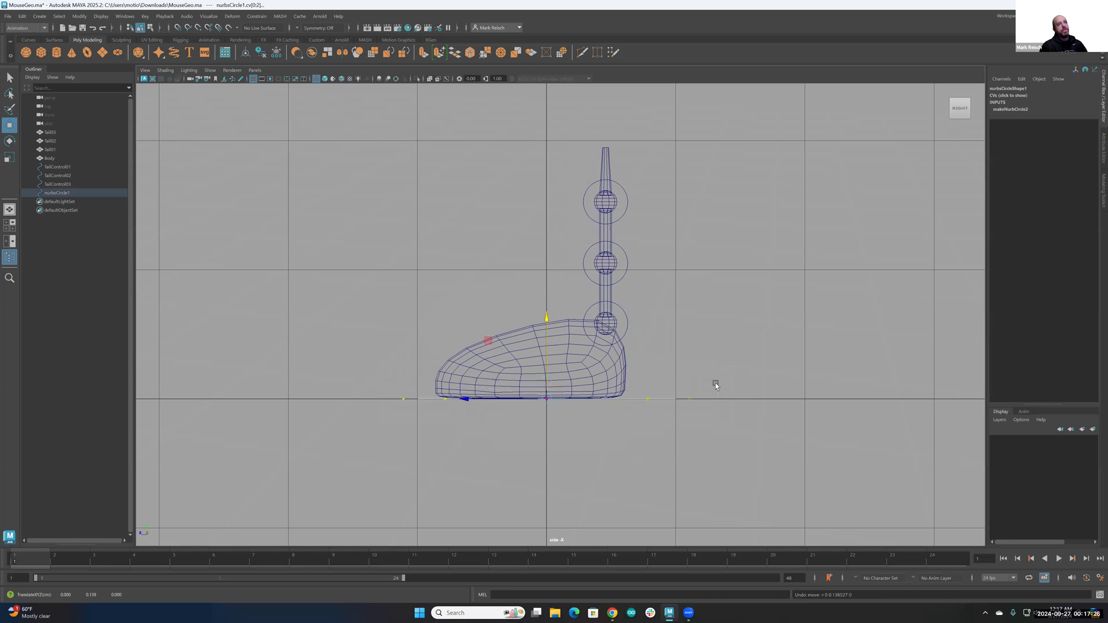
Try raising only the outermost front and rear control vertices of the circle, and undo the move.
{"action": "left_click", "coordinate": [685, 402]}
{"action": "left_click_drag", "start_coordinate": [388, 391], "coordinate": [404, 406], "text": "shift"}
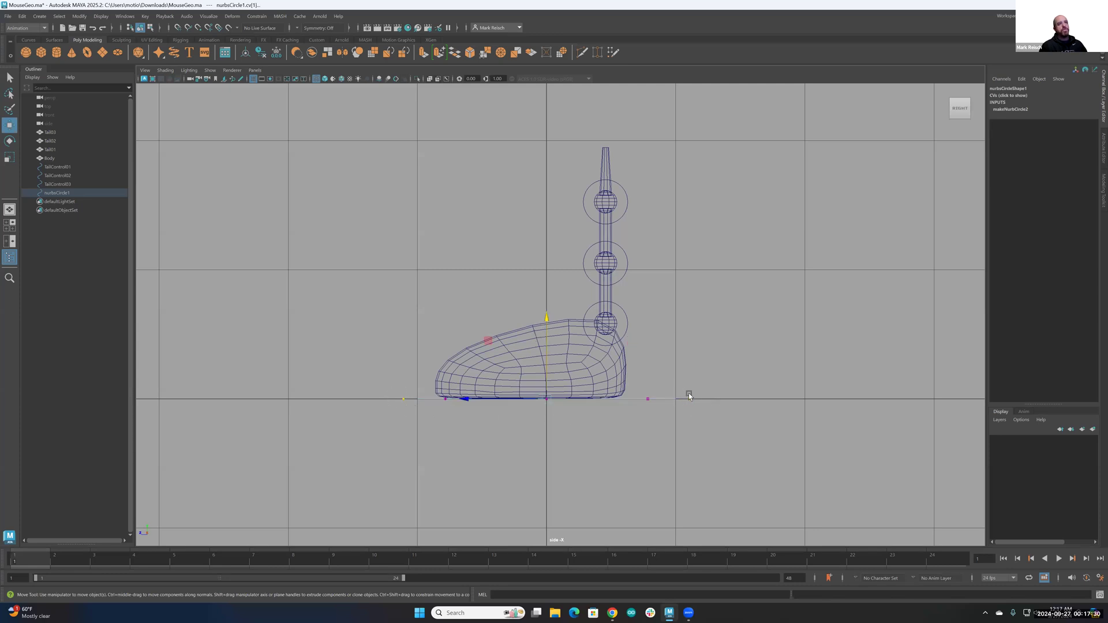
{"action": "left_click_drag", "start_coordinate": [545, 321], "coordinate": [543, 291]}
{"action": "key", "text": "ctrl+z"}
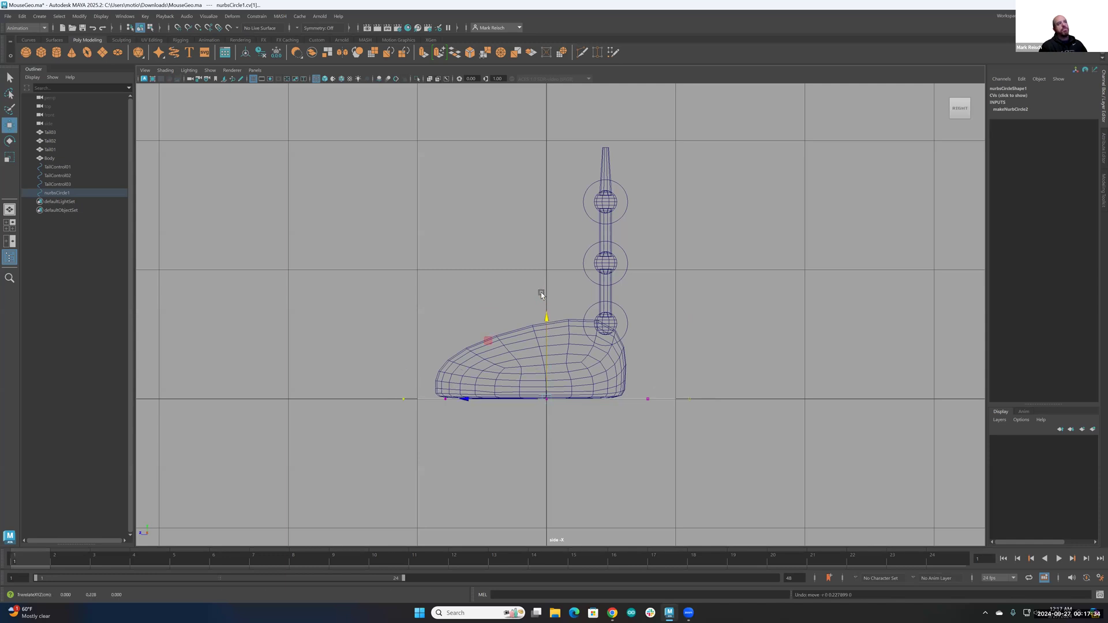
Raise the control vertices at the body circle's front and rear ends slightly above the ground line and deselect them.
{"action": "left_click_drag", "start_coordinate": [706, 377], "coordinate": [637, 407]}
{"action": "left_click_drag", "start_coordinate": [462, 414], "coordinate": [391, 389], "text": "shift"}
{"action": "left_click_drag", "start_coordinate": [543, 329], "coordinate": [545, 308]}
{"action": "left_click", "coordinate": [667, 386]}
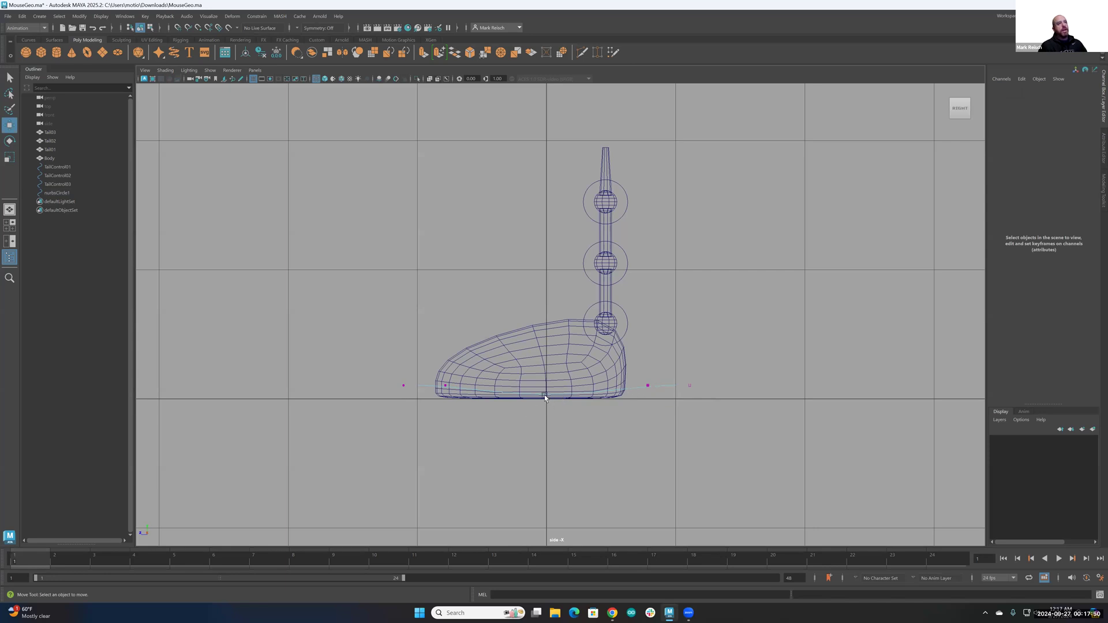
Return the body circle from control vertex editing to object mode and select it as a whole curve.
{"action": "right_click", "coordinate": [659, 388]}
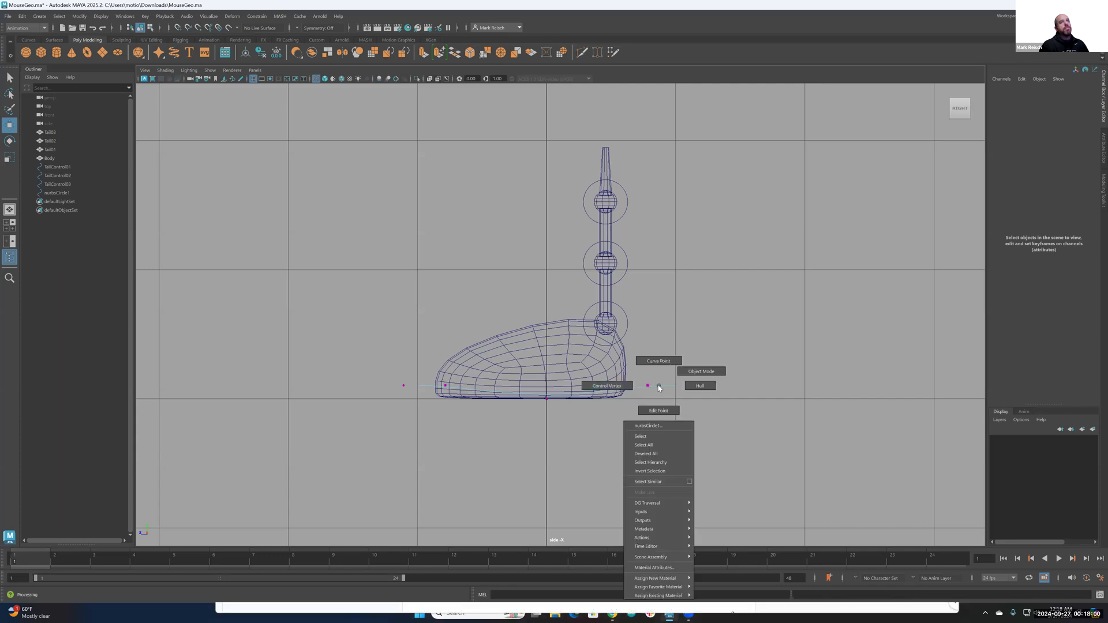
{"action": "left_click", "coordinate": [659, 388]}
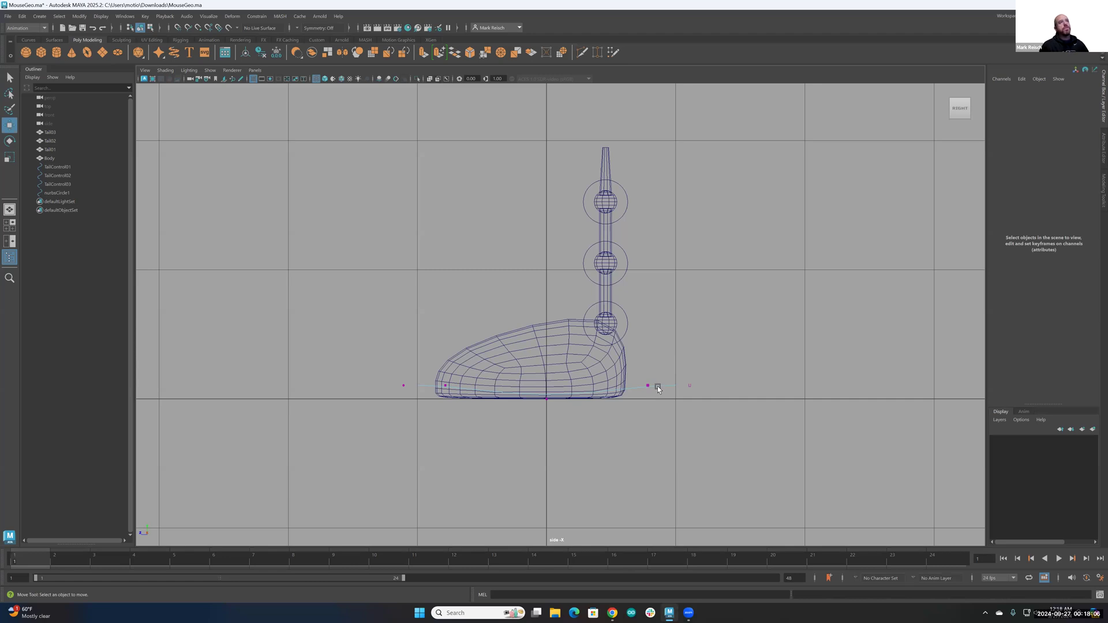
{"action": "right_click", "coordinate": [658, 387]}
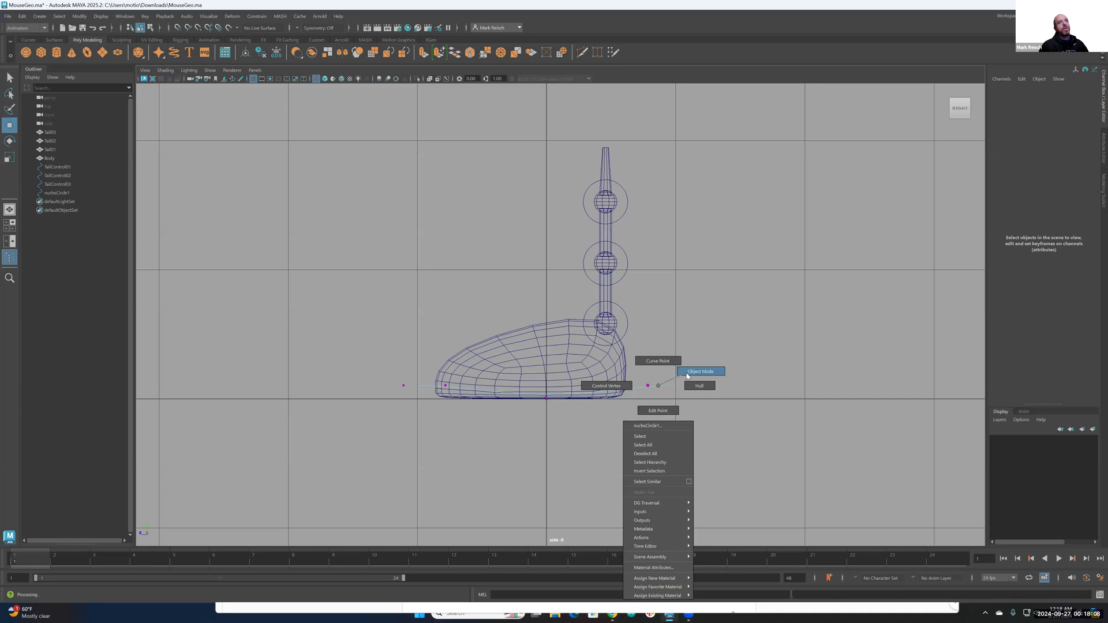
{"action": "left_click", "coordinate": [686, 374]}
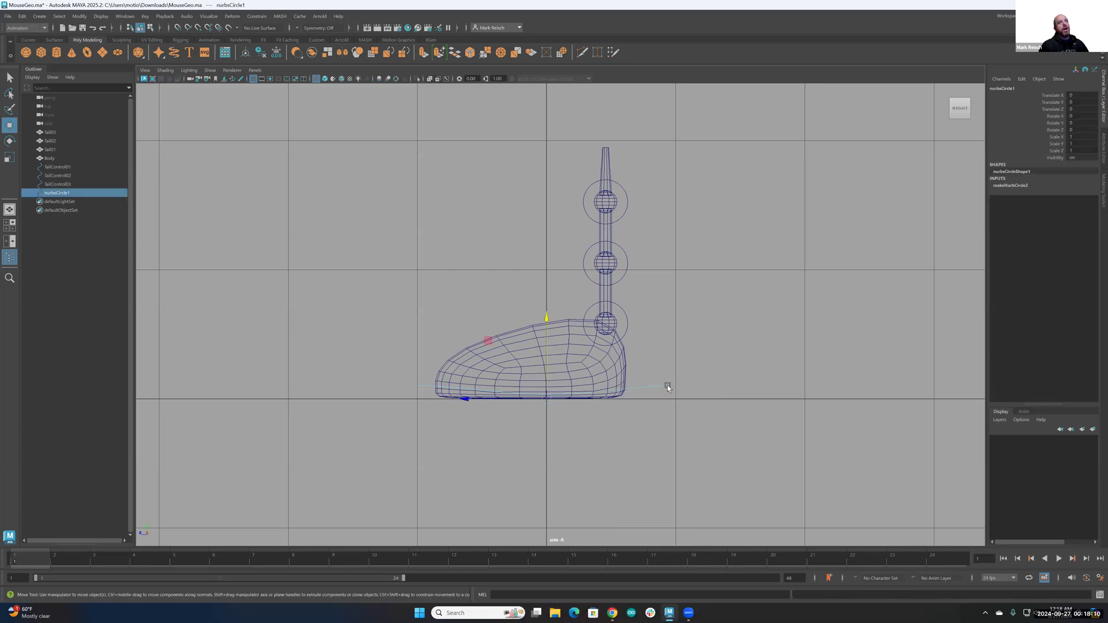
{"action": "right_click", "coordinate": [667, 385]}
{"action": "left_click", "coordinate": [667, 362]}
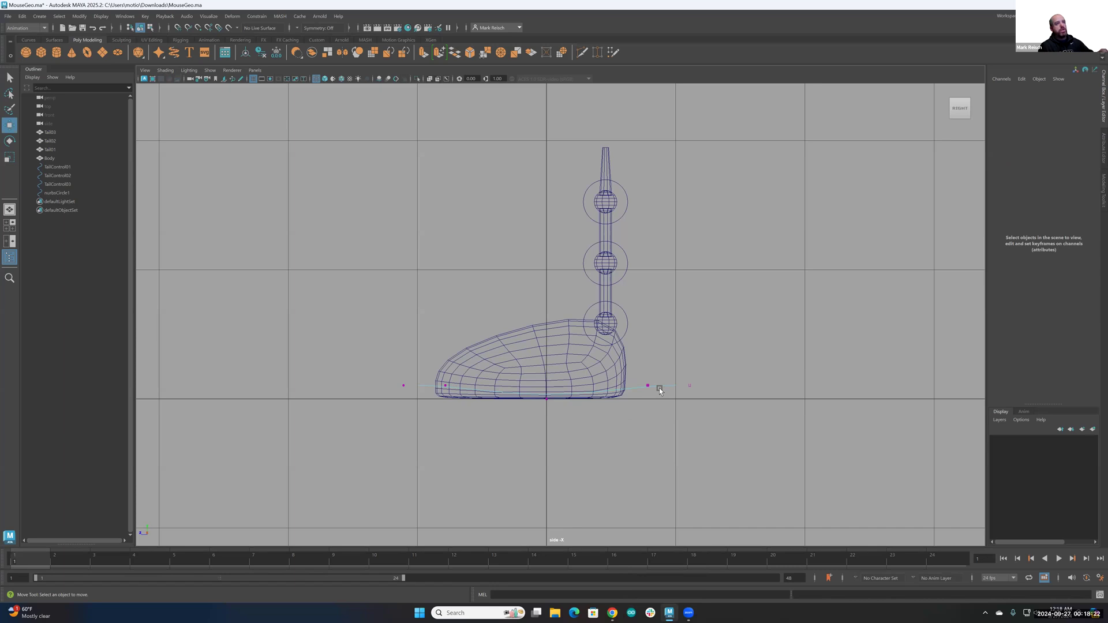
{"action": "key", "text": "F8"}
{"action": "key", "text": "F8"}
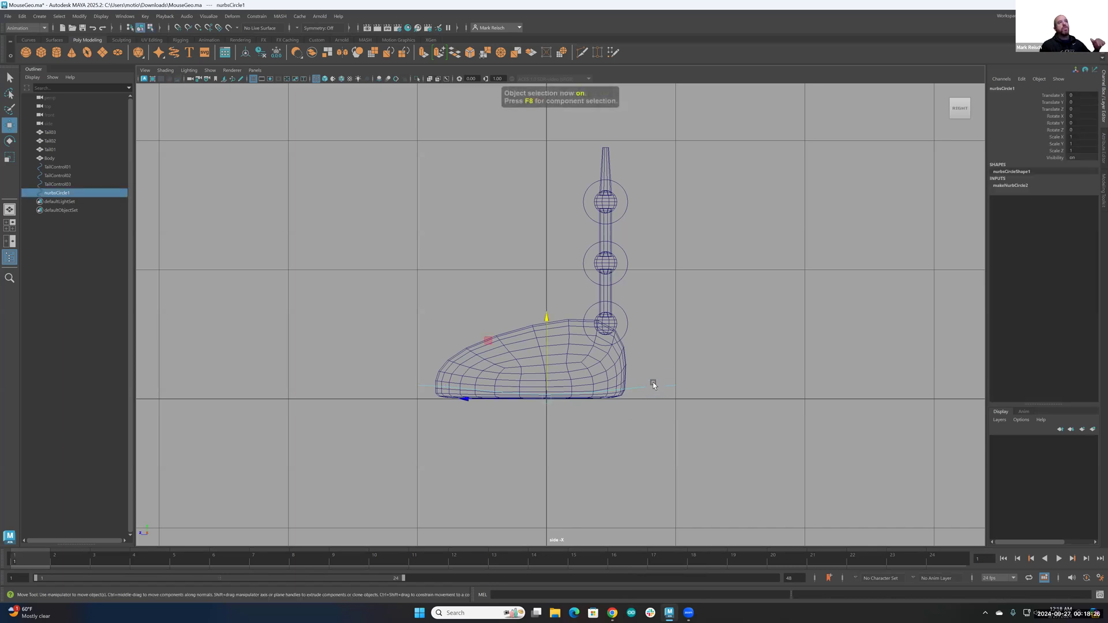
{"action": "left_click", "coordinate": [659, 378]}
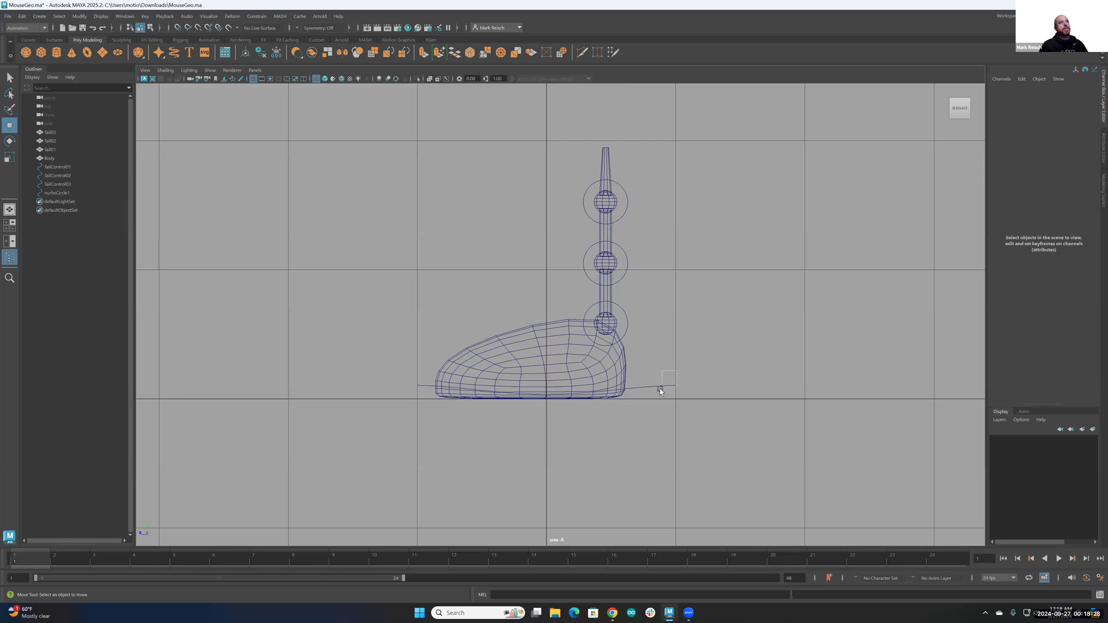
{"action": "left_click_drag", "start_coordinate": [659, 389], "coordinate": [659, 389]}
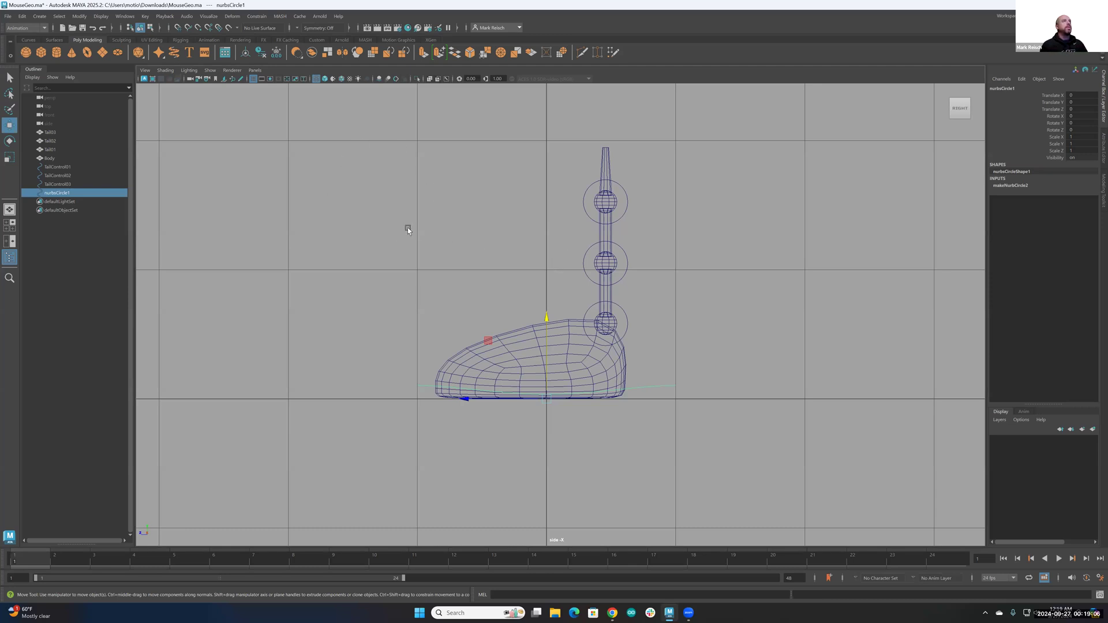
Examine the scene's nodes in the Hypergraph hierarchy and close that window.
{"action": "key", "text": "space"}
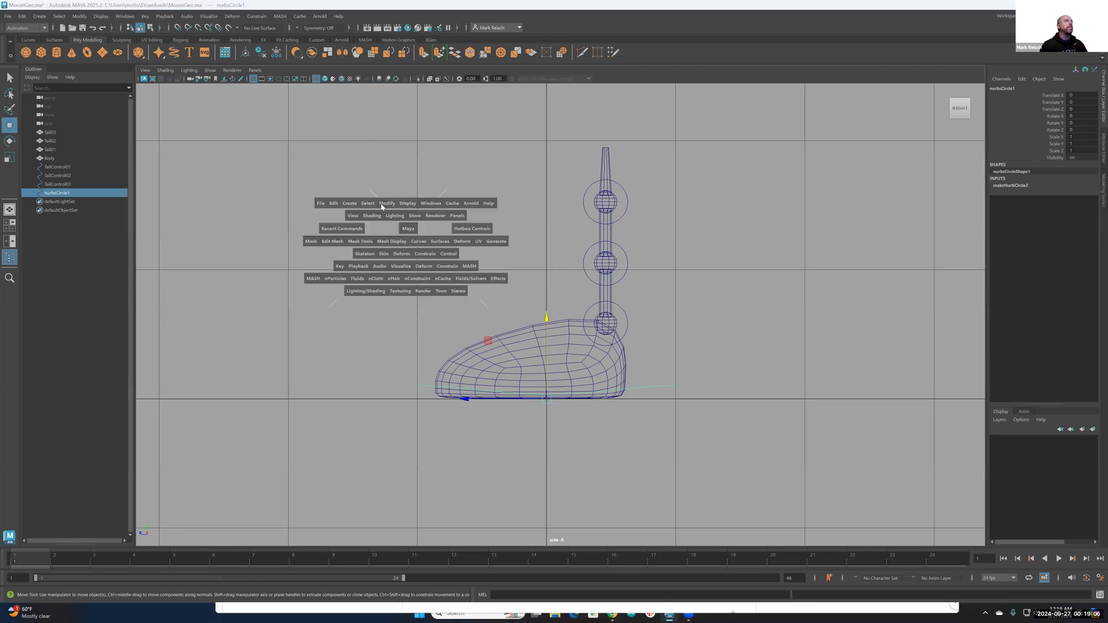
{"action": "left_click", "coordinate": [430, 203]}
{"action": "mouse_move", "coordinate": [459, 264]}
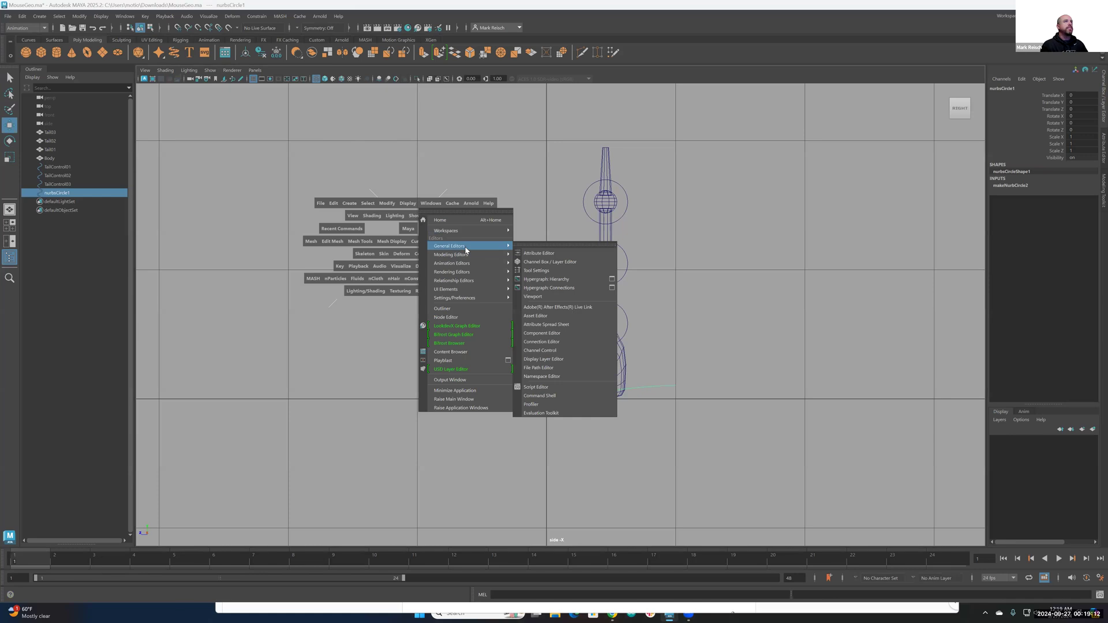
{"action": "left_click", "coordinate": [545, 280]}
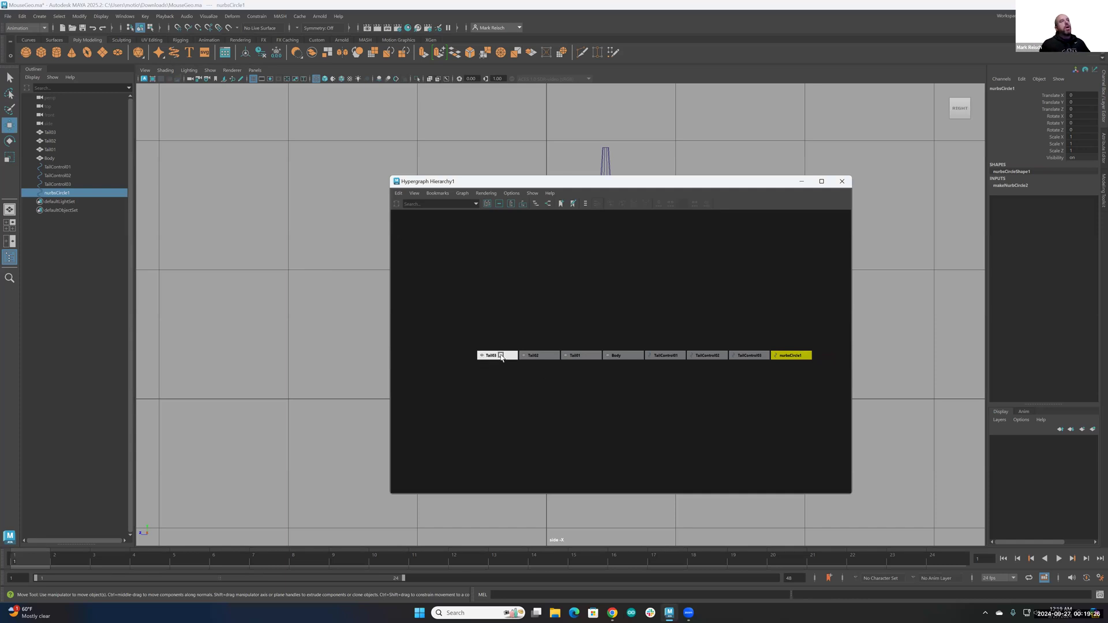
{"action": "left_click", "coordinate": [469, 346]}
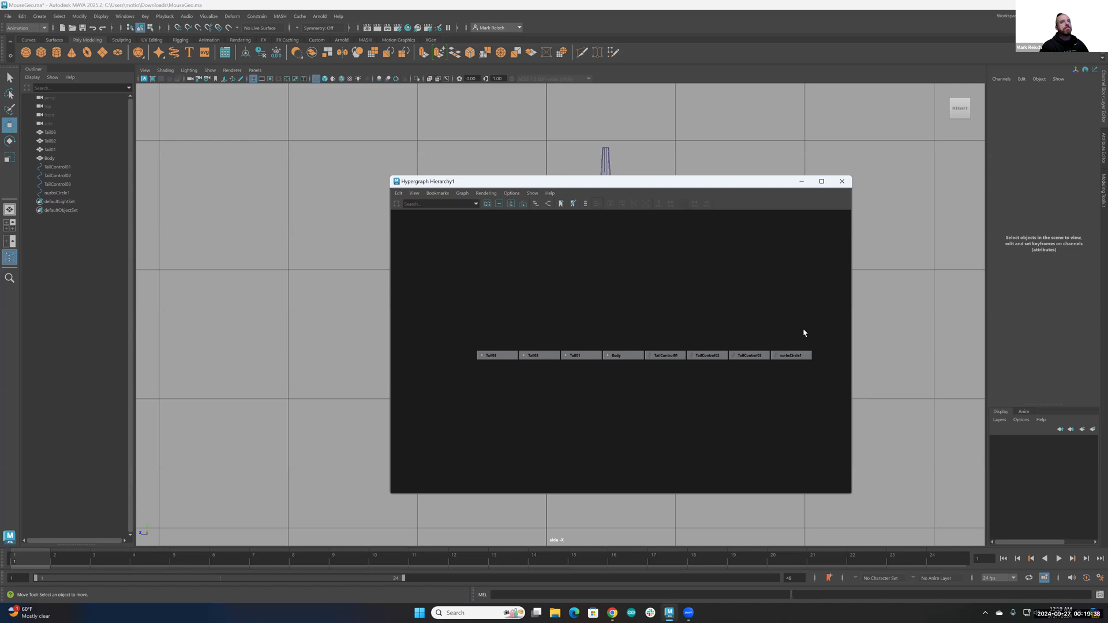
{"action": "left_click", "coordinate": [841, 181]}
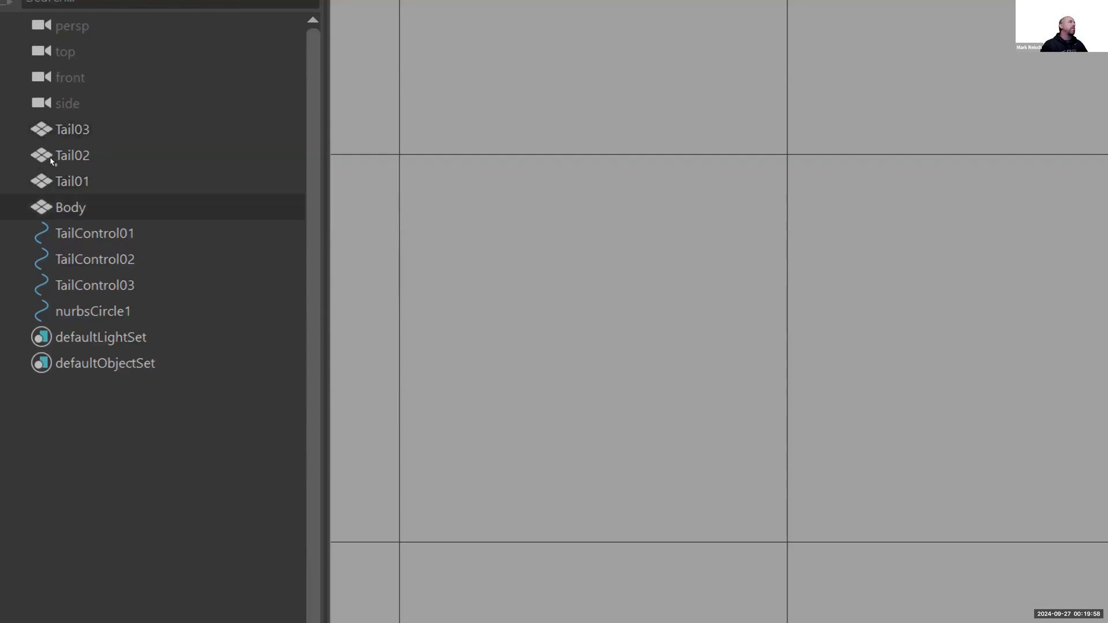
Group the Body, Tail01, Tail02 and Tail03 meshes together.
{"action": "left_click", "coordinate": [52, 206]}
{"action": "left_click", "coordinate": [50, 134], "text": "shift"}
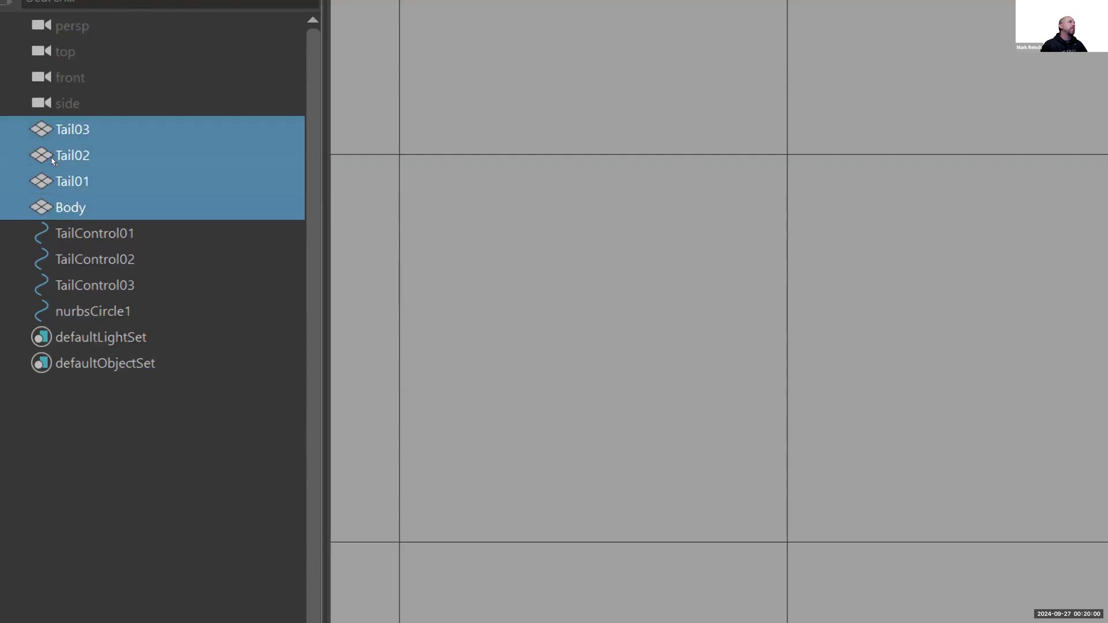
{"action": "key", "text": "ctrl+z"}
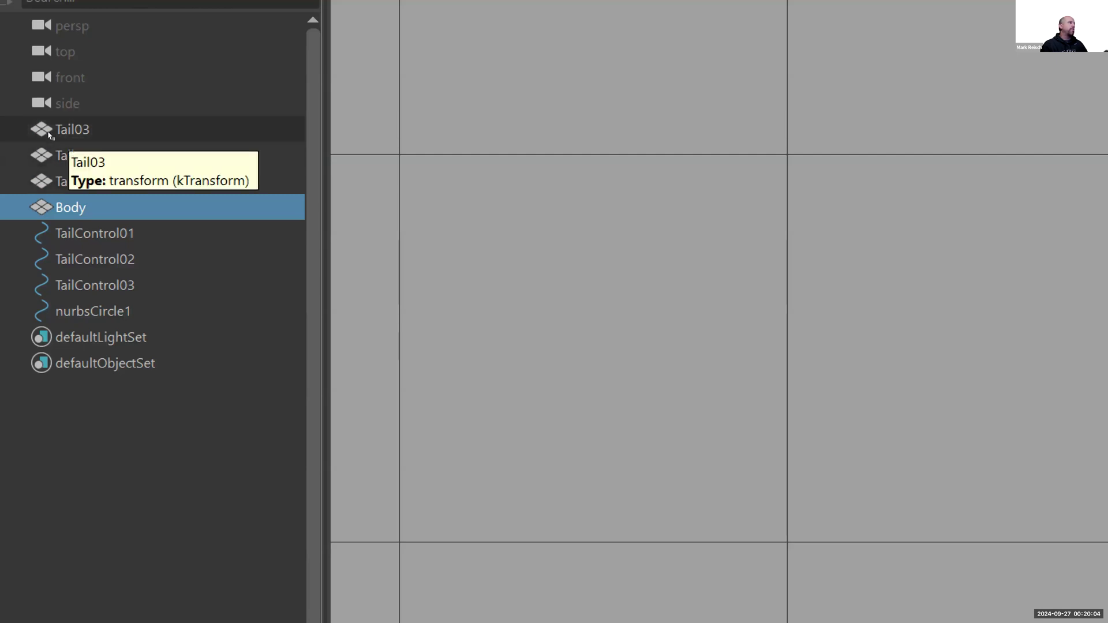
{"action": "left_click", "coordinate": [49, 135], "text": "shift"}
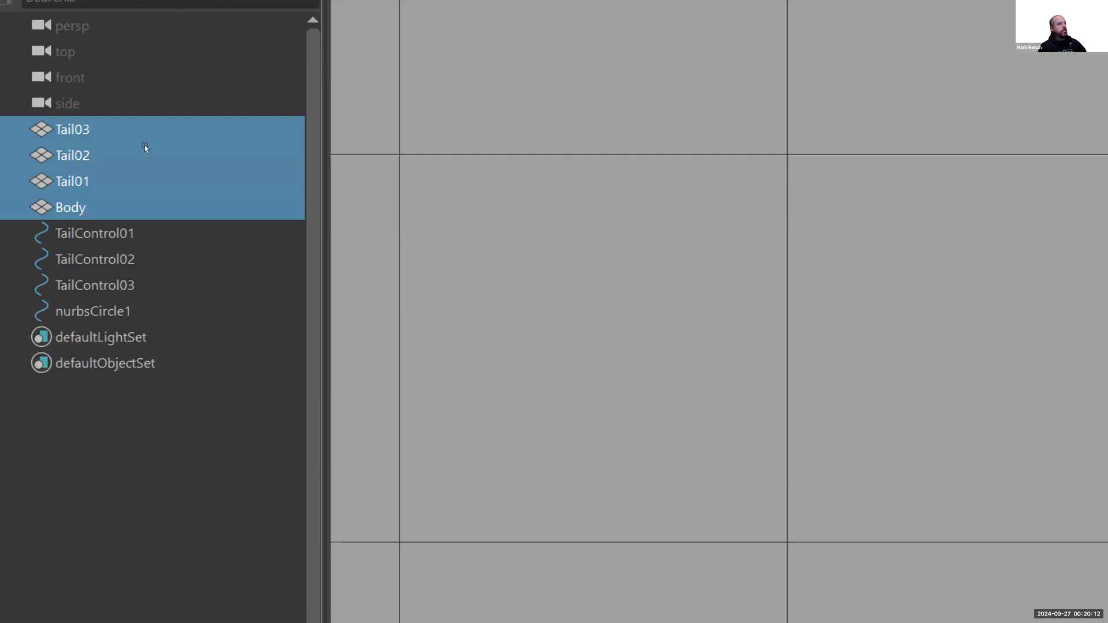
{"action": "key", "text": "ctrl+g"}
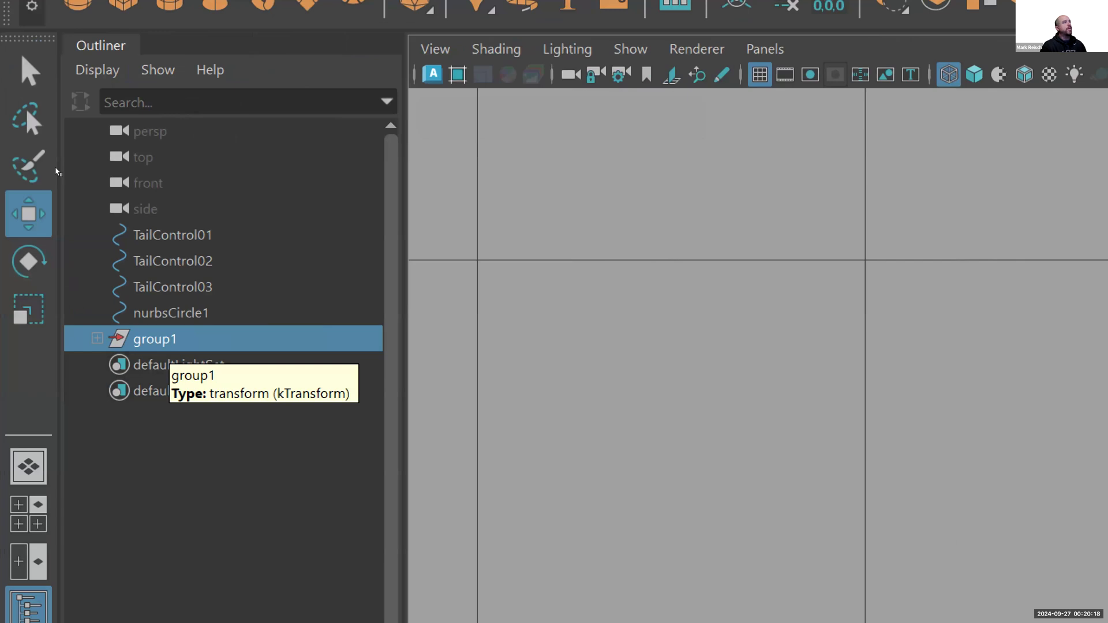
Name the new mesh group GeometryGRP and check which objects it contains.
{"action": "double_click", "coordinate": [155, 339]}
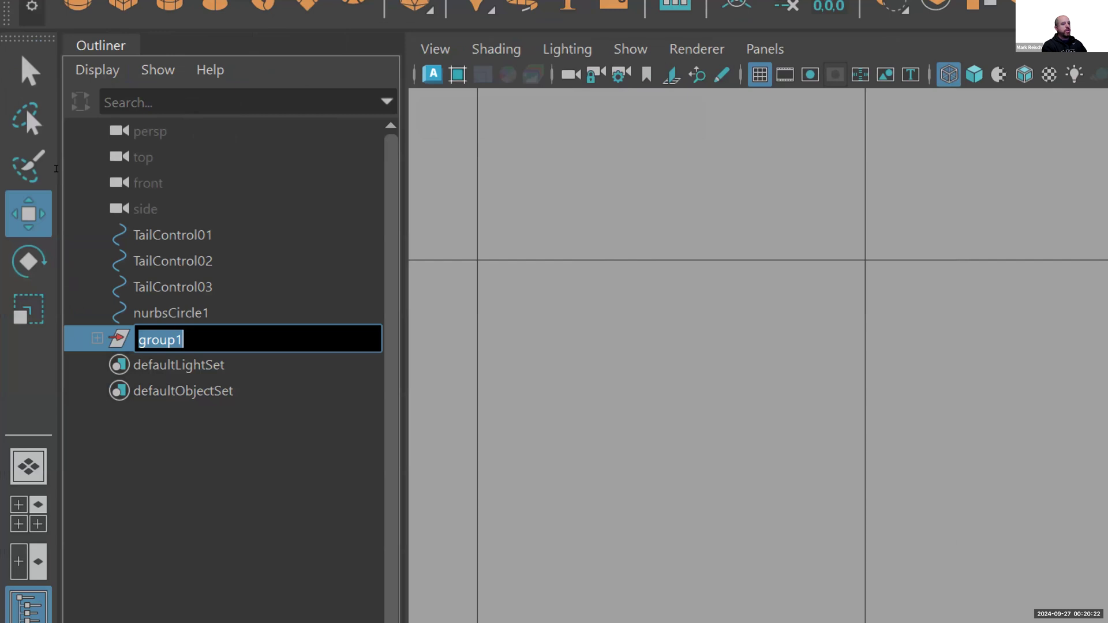
{"action": "type", "text": "Ge"}
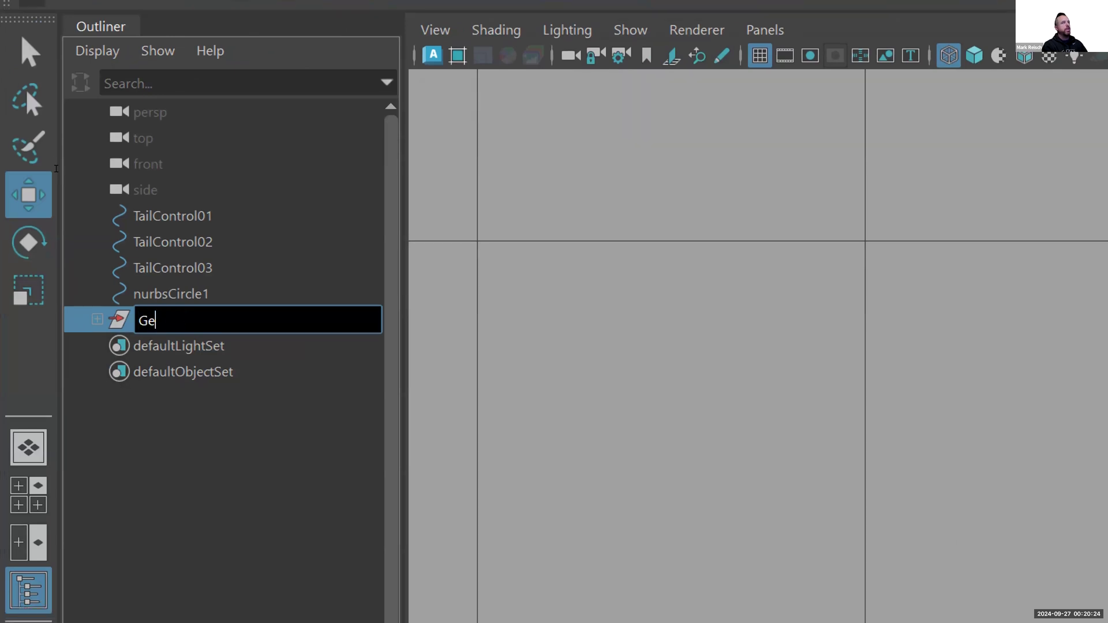
{"action": "type", "text": "ometry"}
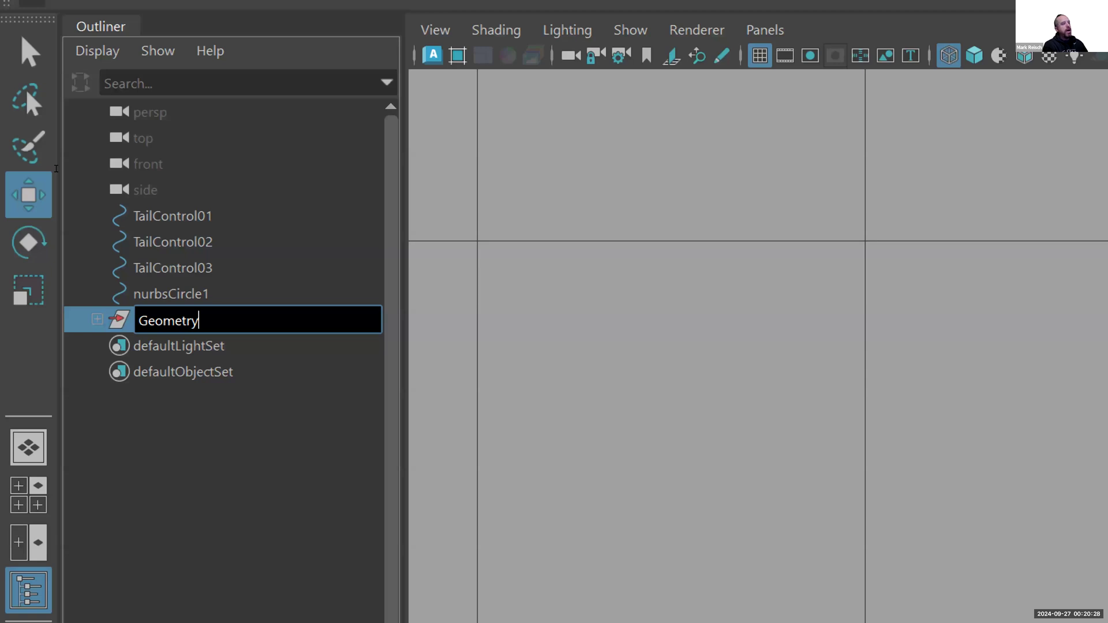
{"action": "type", "text": "GRP"}
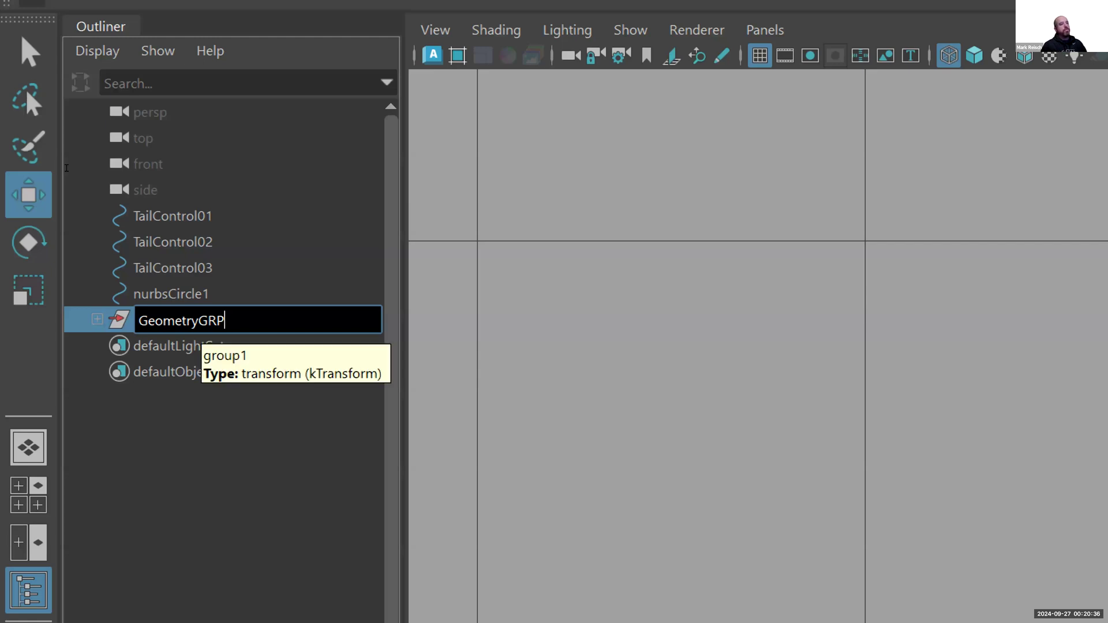
{"action": "key", "text": "Return"}
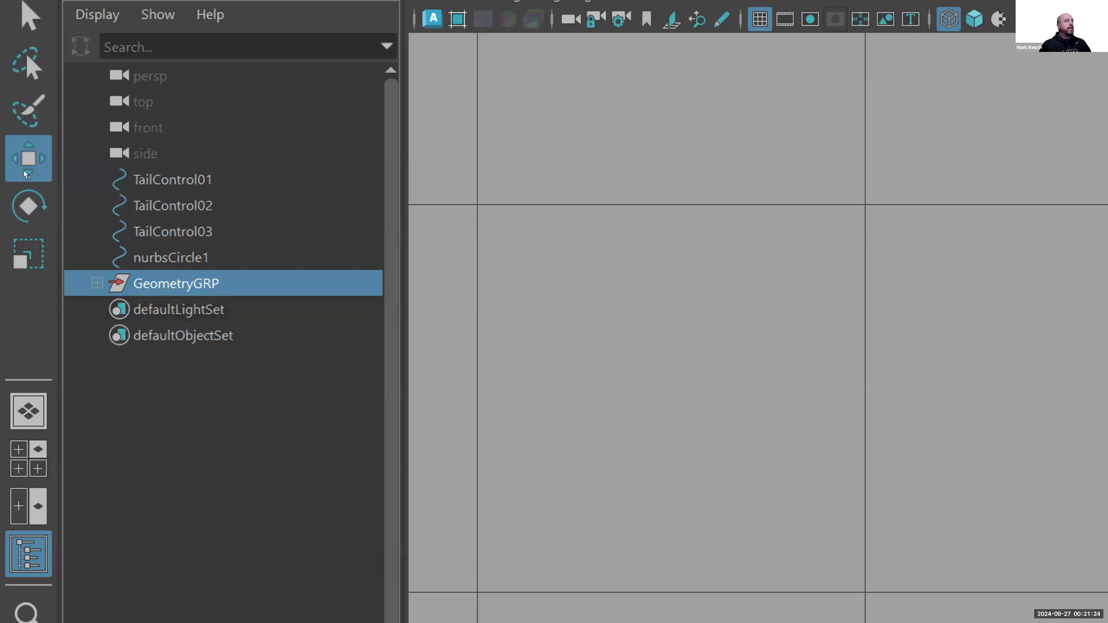
{"action": "left_click", "coordinate": [97, 283]}
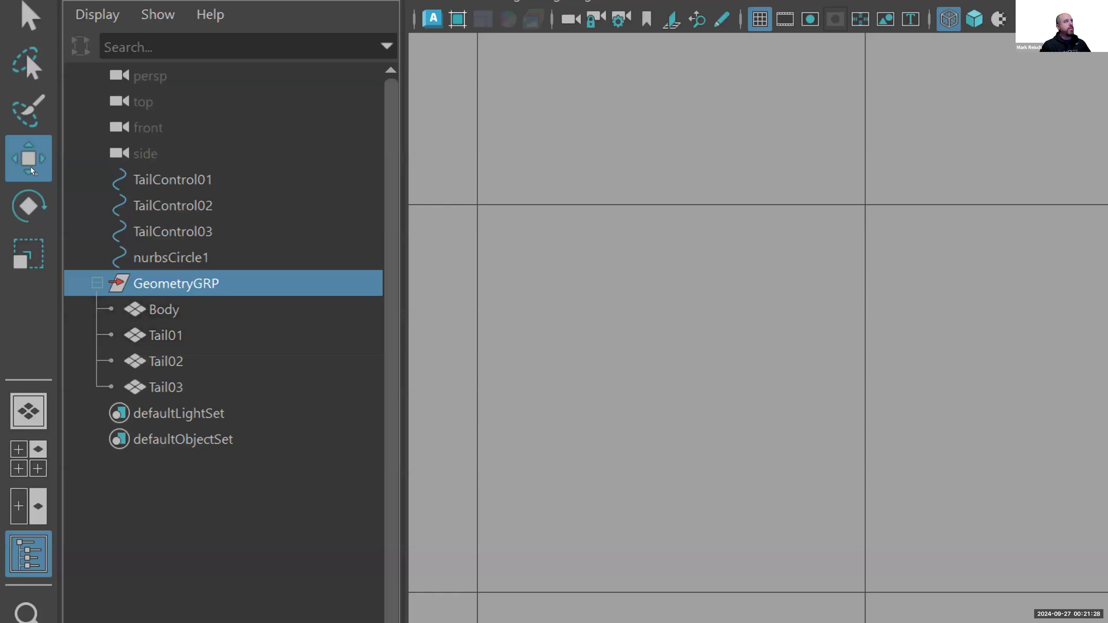
{"action": "left_click", "coordinate": [97, 283]}
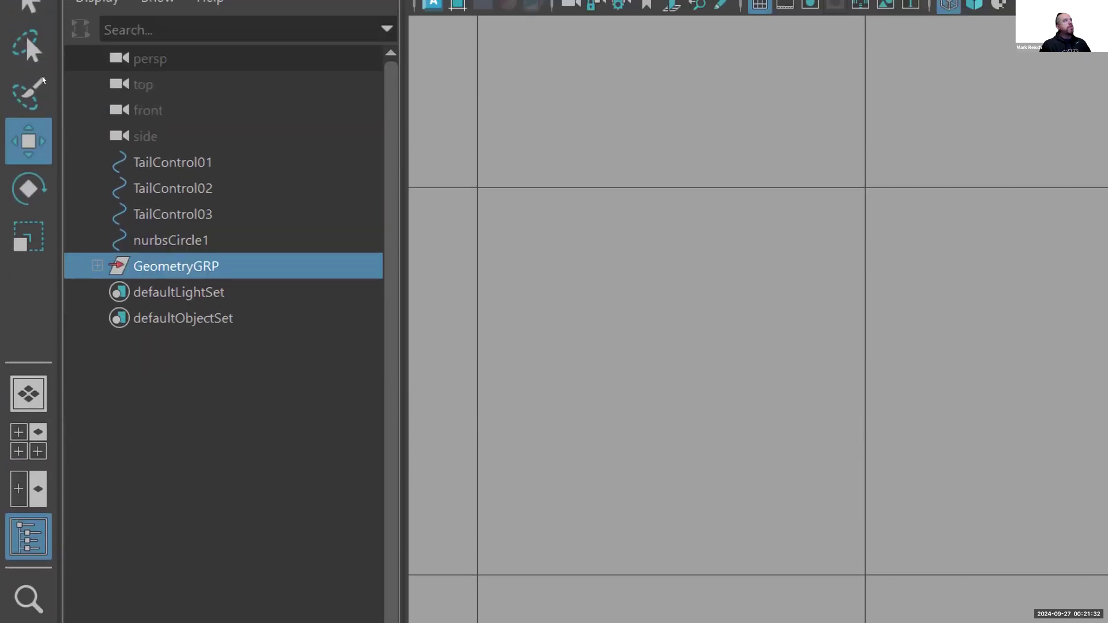
Group TailControl01, TailControl02, TailControl03 and nurbsCircle1, and name the group ControlsGRP.
{"action": "left_click", "coordinate": [172, 204]}
{"action": "left_click", "coordinate": [172, 281], "text": "shift"}
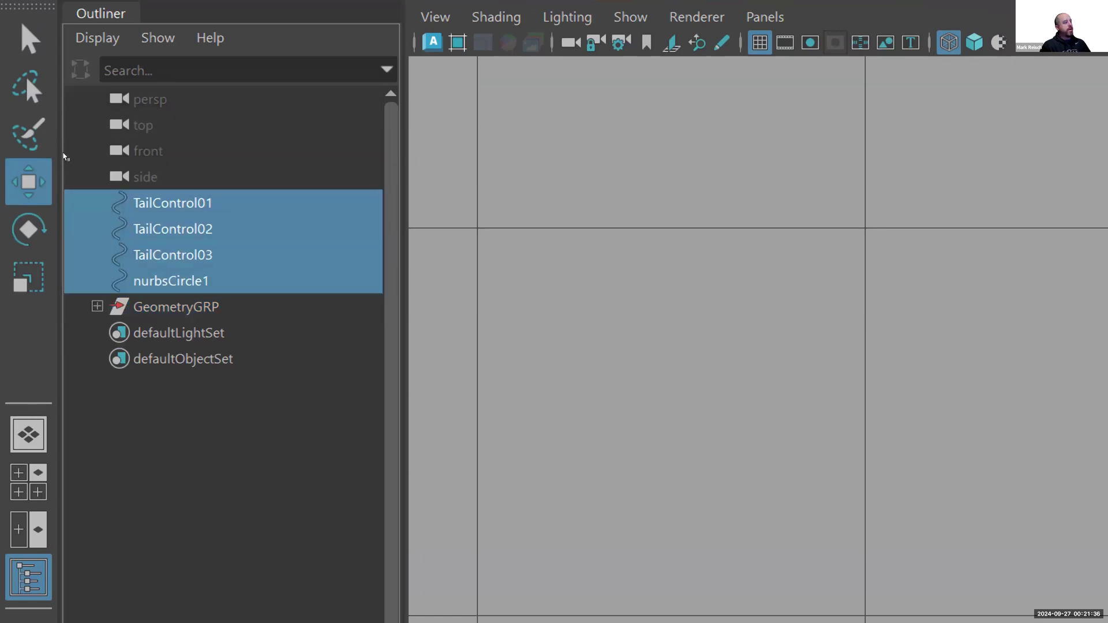
{"action": "key", "text": "ctrl+g"}
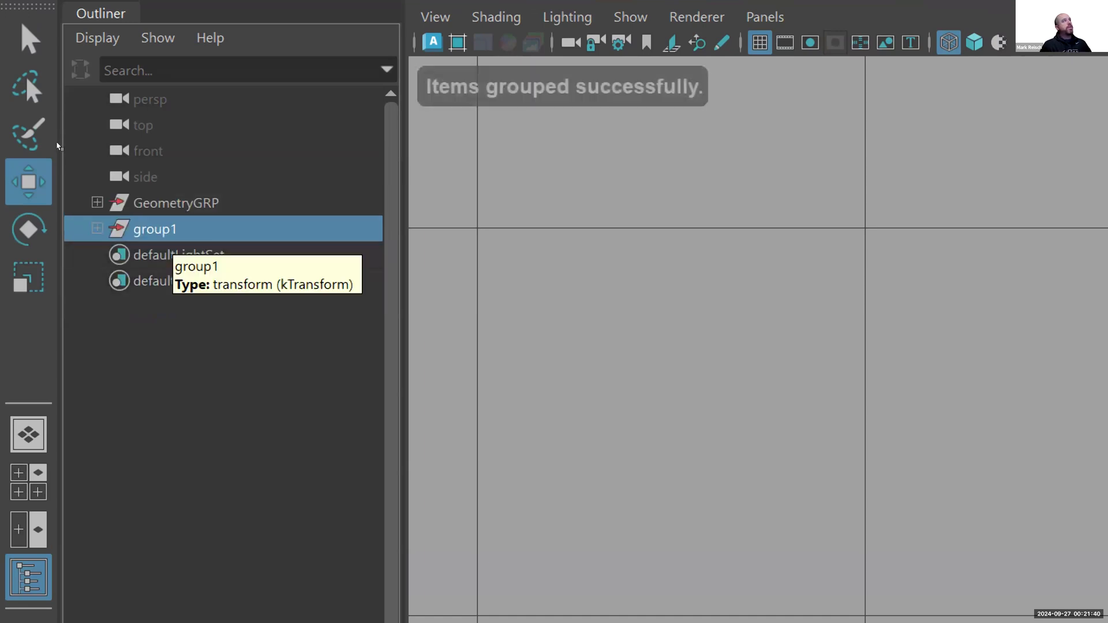
{"action": "double_click", "coordinate": [154, 229]}
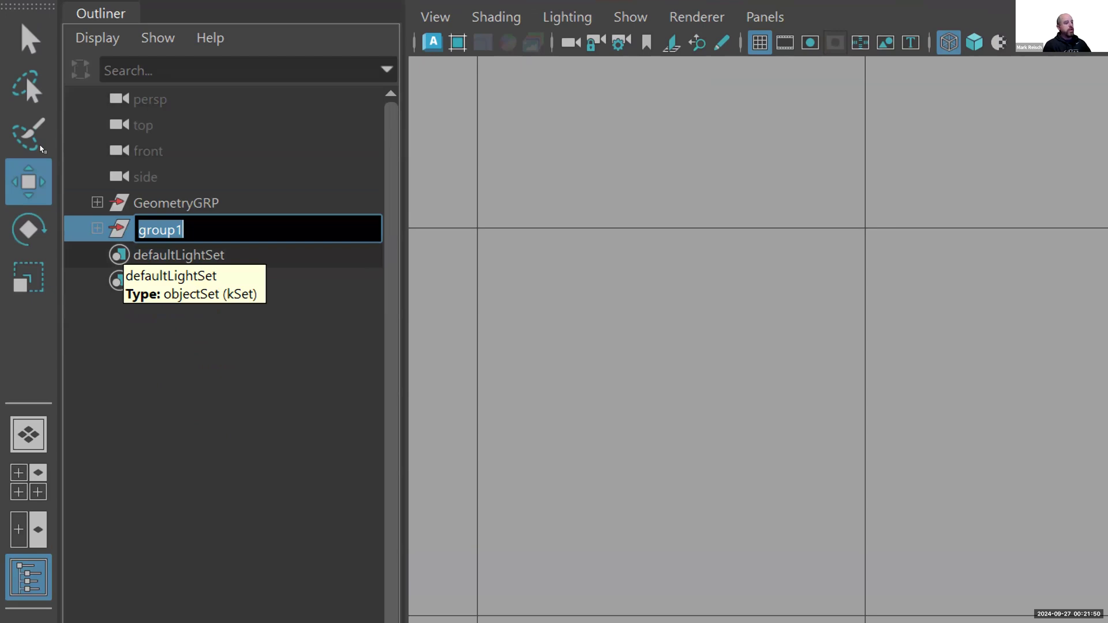
{"action": "type", "text": "Contro"}
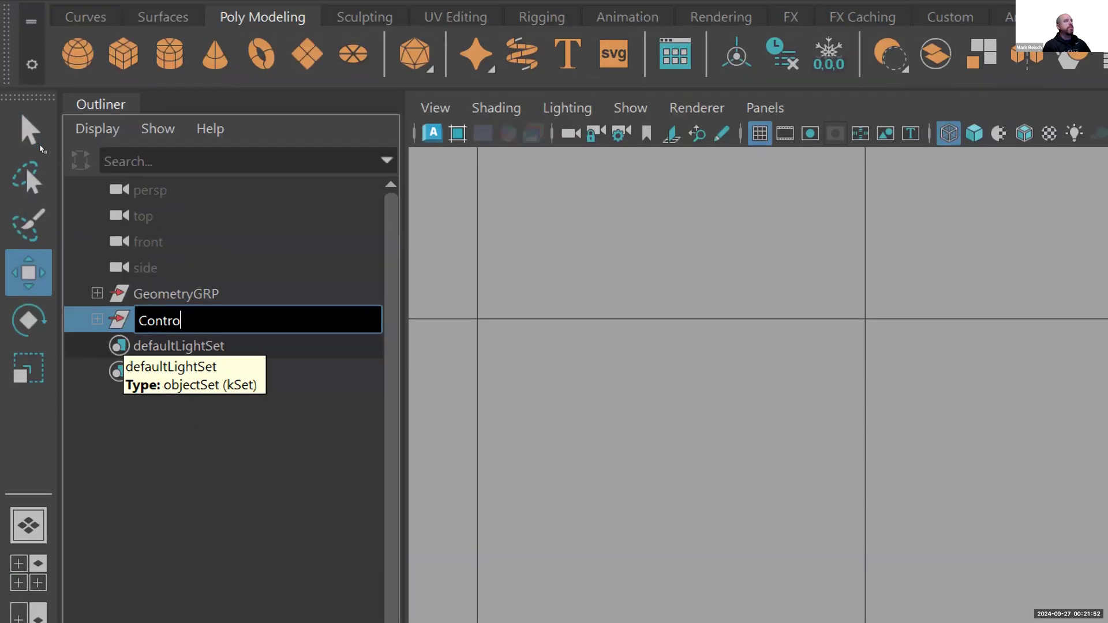
{"action": "type", "text": "lsGRP"}
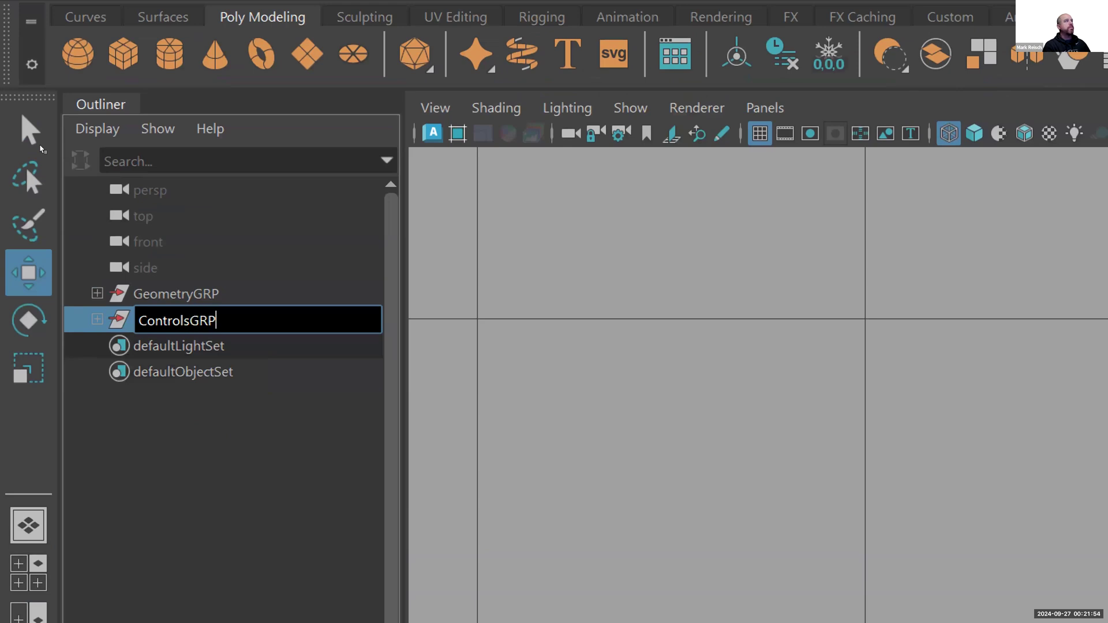
{"action": "key", "text": "Return"}
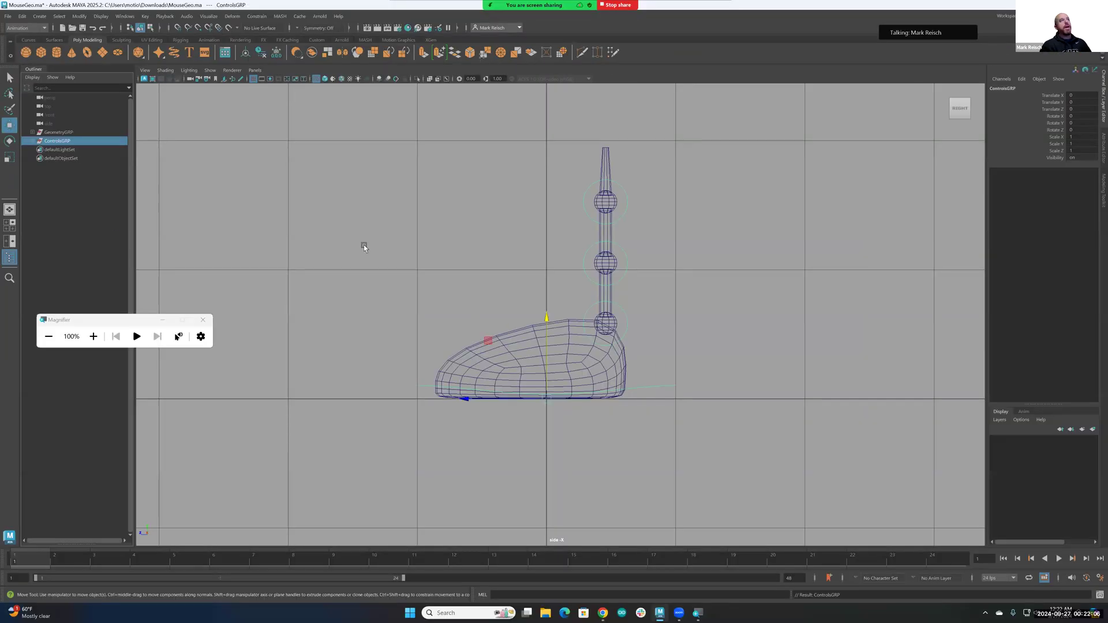
Check object selection in the side view by selecting the body, the middle tail control, the lowest tail segment and the entire mouse.
{"action": "left_click_drag", "start_coordinate": [465, 420], "coordinate": [551, 327]}
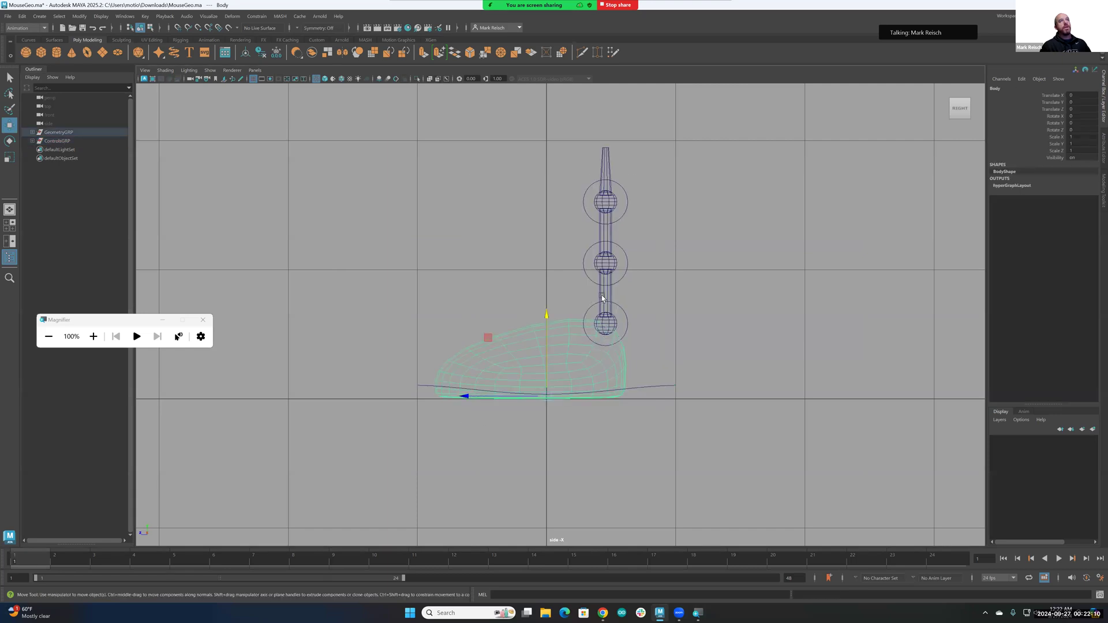
{"action": "left_click", "coordinate": [602, 293]}
{"action": "left_click", "coordinate": [605, 285]}
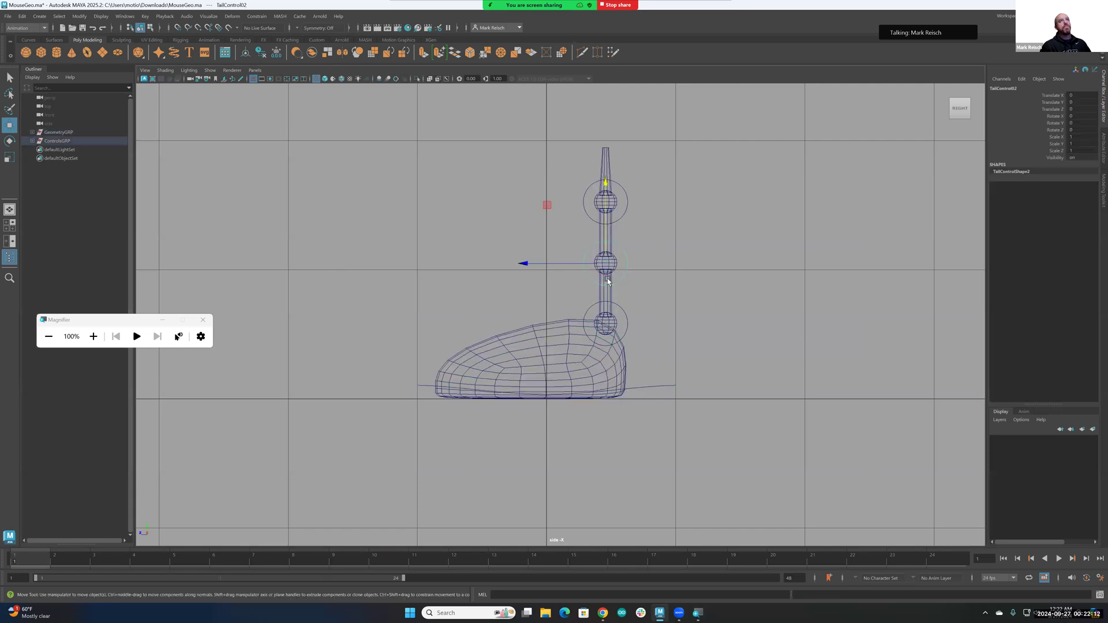
{"action": "left_click", "coordinate": [607, 280]}
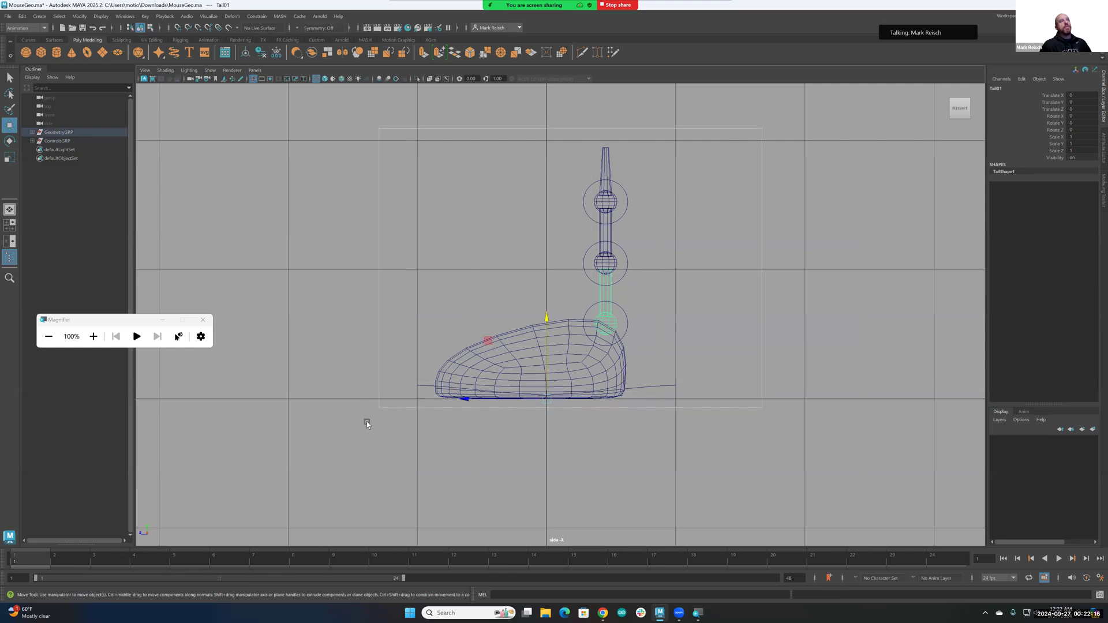
{"action": "key", "text": "Down"}
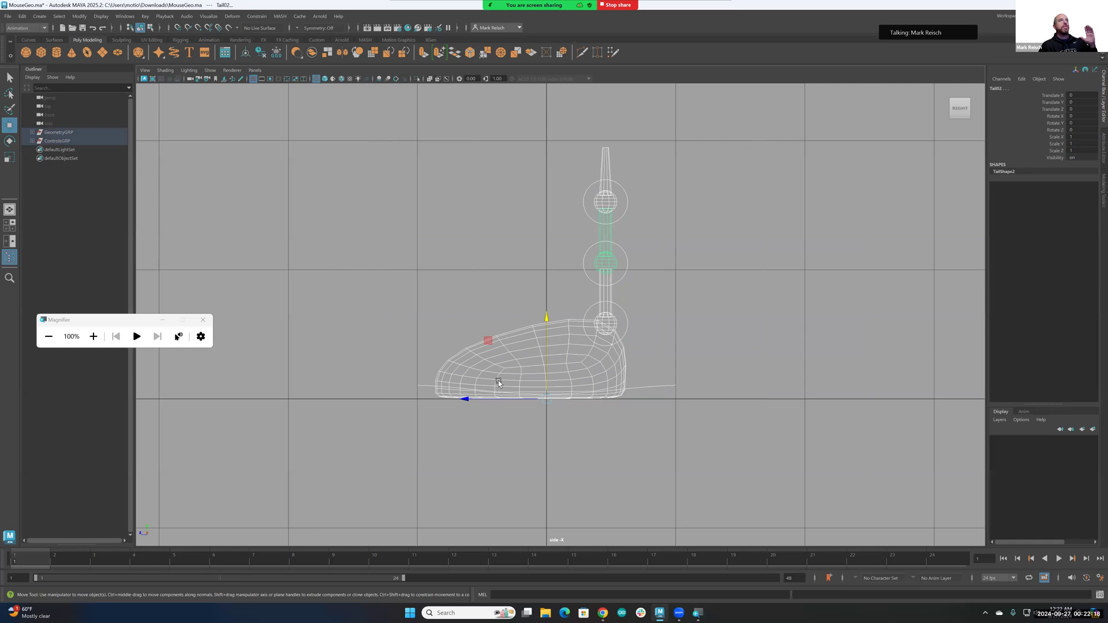
Freeze the transformations of all selected mouse meshes and control curves, and clear the selection.
{"action": "left_click", "coordinate": [277, 58]}
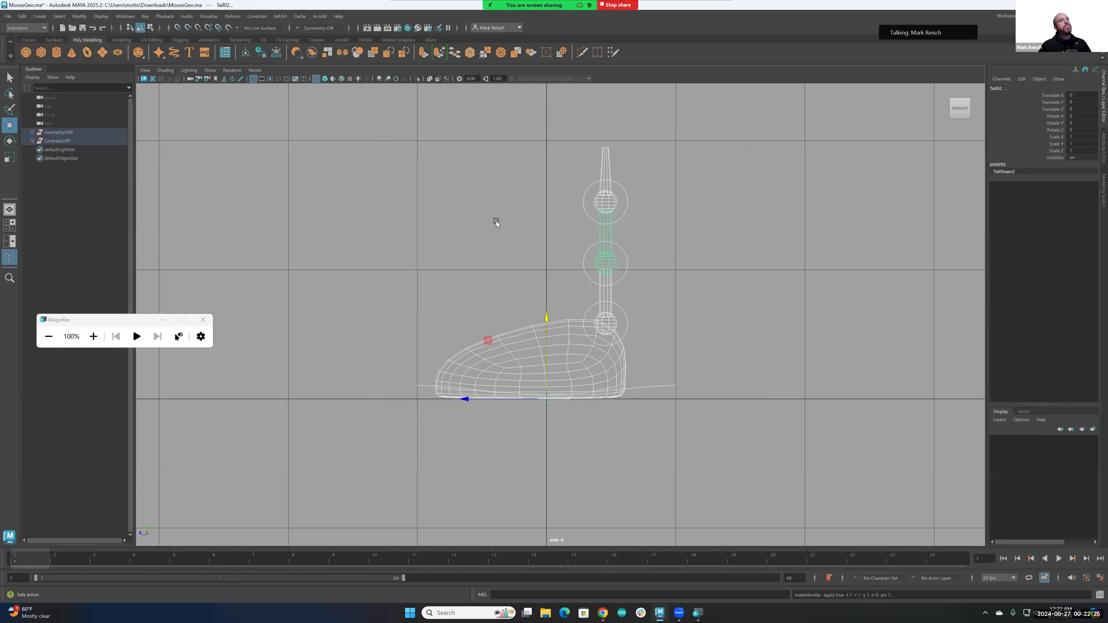
{"action": "left_click", "coordinate": [679, 305]}
Move Tail01 away behind the mouse, to about 0.8 in Y and -1.3 in Z, and rotate it about -50 degrees in X.
{"action": "left_click", "coordinate": [604, 295]}
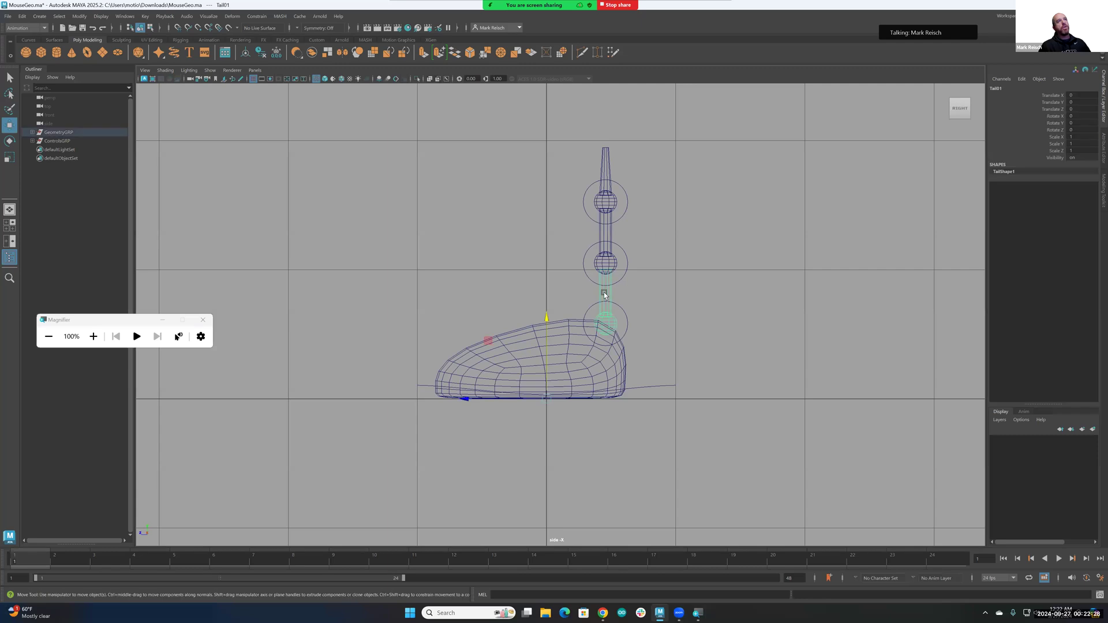
{"action": "left_click_drag", "start_coordinate": [546, 398], "coordinate": [712, 293]}
{"action": "key", "text": "e"}
{"action": "left_click_drag", "start_coordinate": [744, 228], "coordinate": [768, 245]}
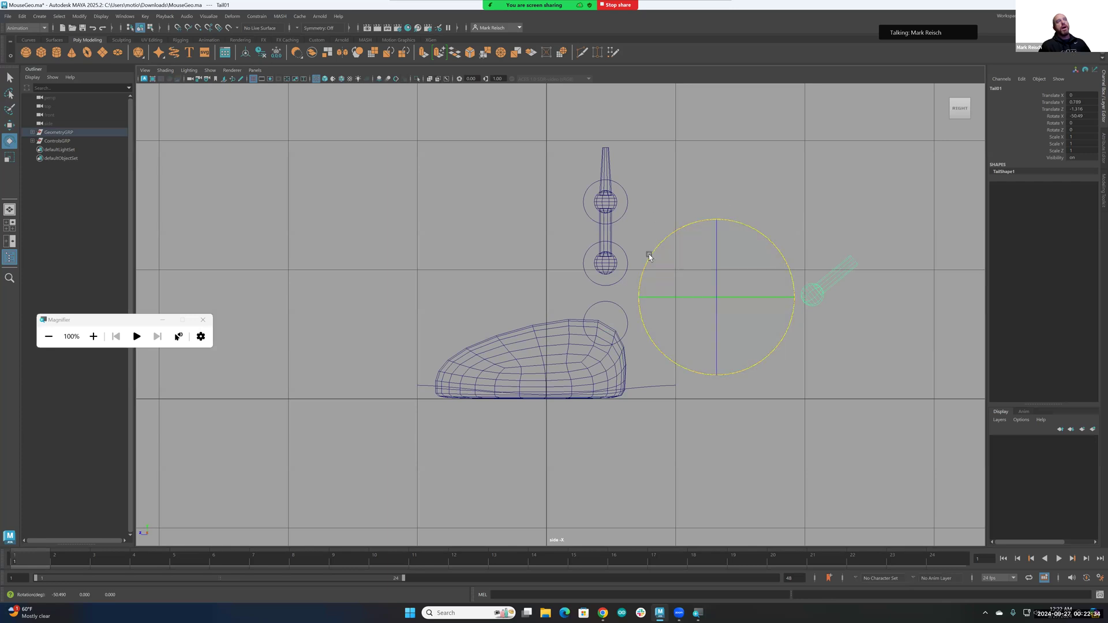
{"action": "left_click", "coordinate": [643, 213]}
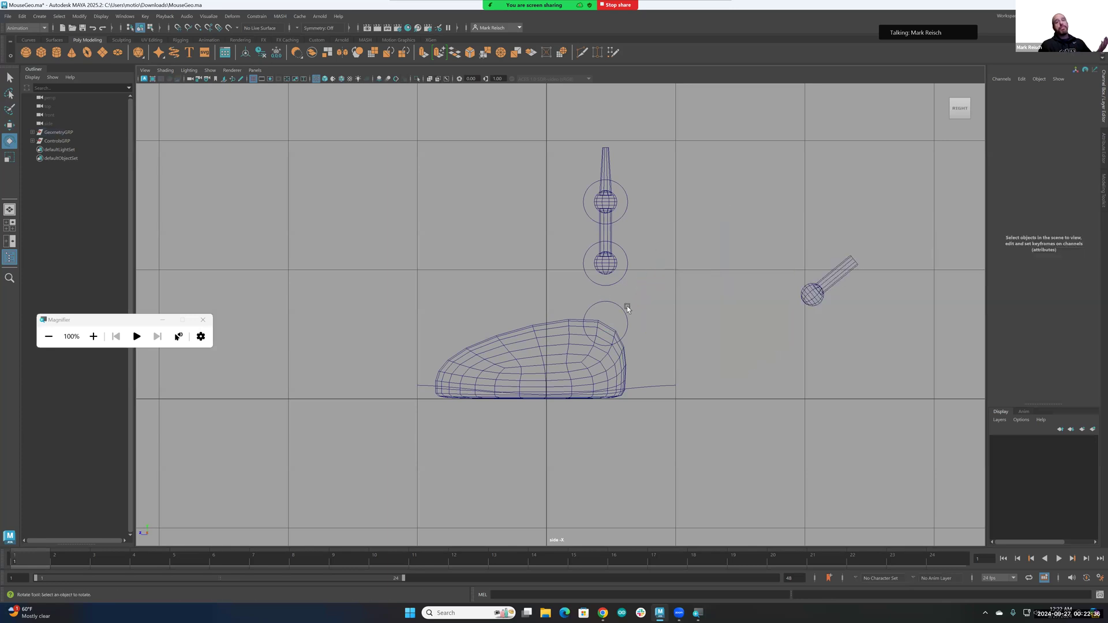
Reset all translate and rotate values of Tail01 to 0 to return it to its frozen position.
{"action": "left_click", "coordinate": [812, 298]}
{"action": "left_click_drag", "start_coordinate": [1077, 95], "coordinate": [1077, 128]}
{"action": "type", "text": "0"}
{"action": "key", "text": "Return"}
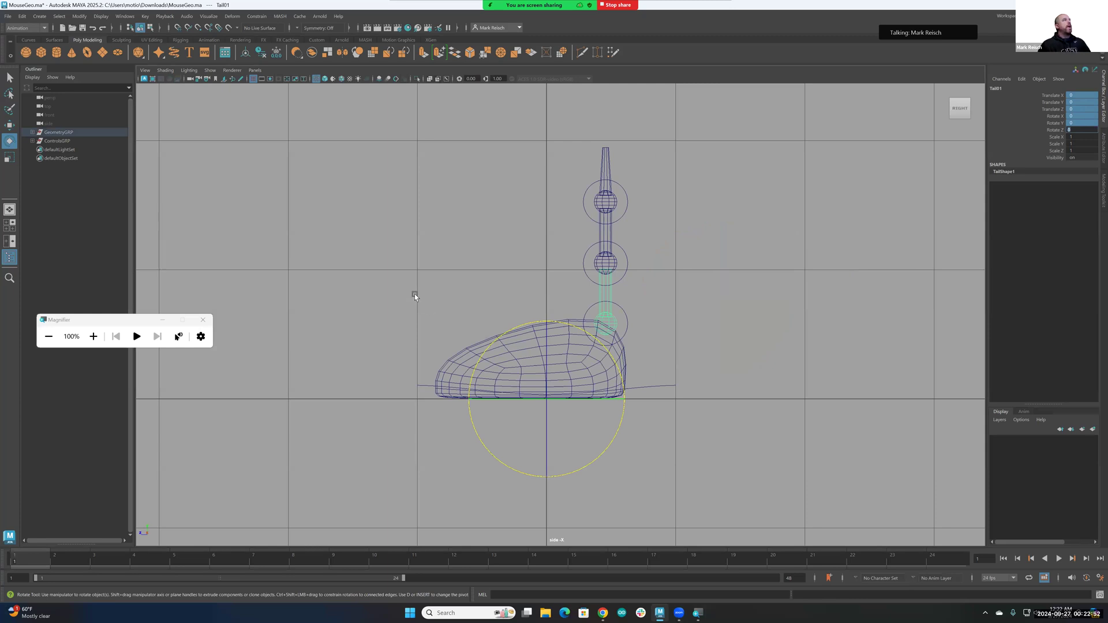
{"action": "left_click", "coordinate": [50, 186]}
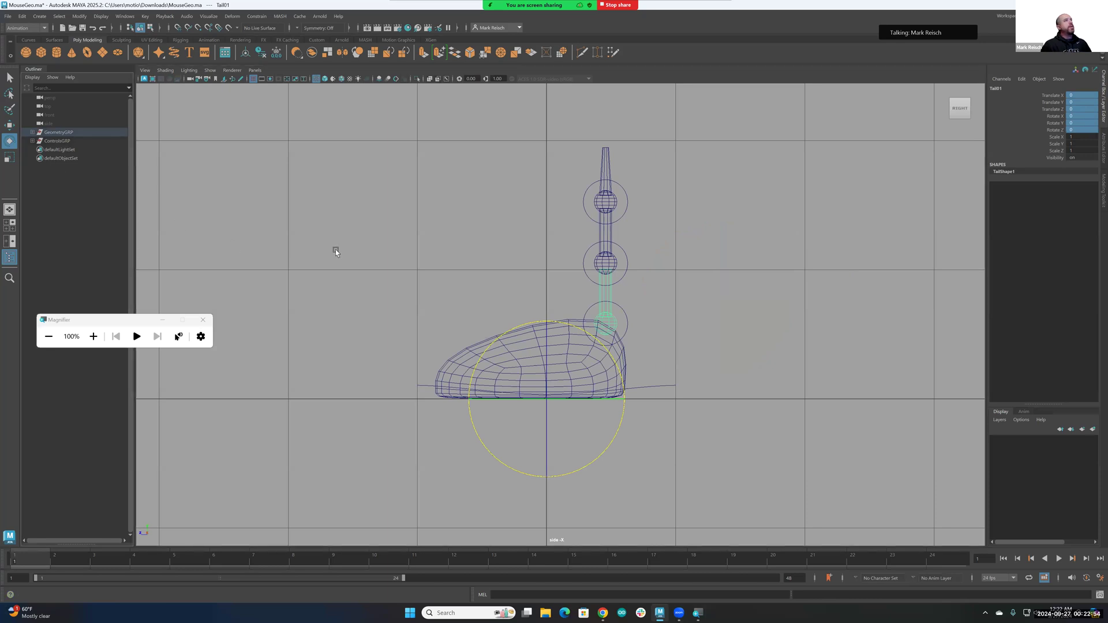
Select GeometryGRP and ControlsGRP together and expand both groups to list their members.
{"action": "left_click", "coordinate": [58, 132]}
{"action": "left_click", "coordinate": [56, 142], "text": "shift"}
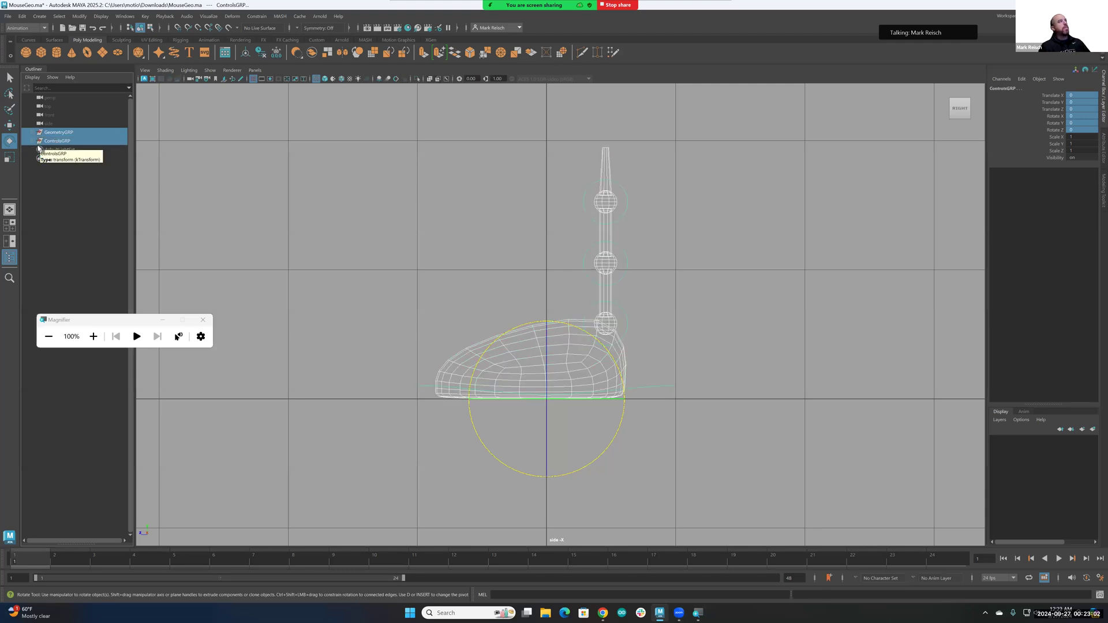
{"action": "left_click", "coordinate": [33, 140]}
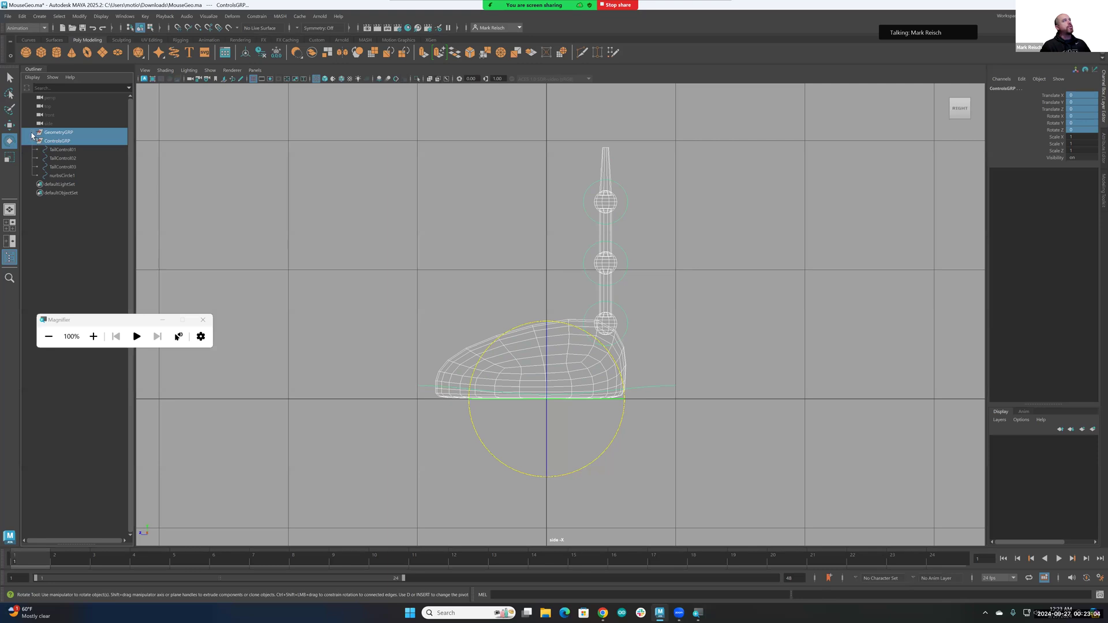
{"action": "left_click", "coordinate": [33, 133]}
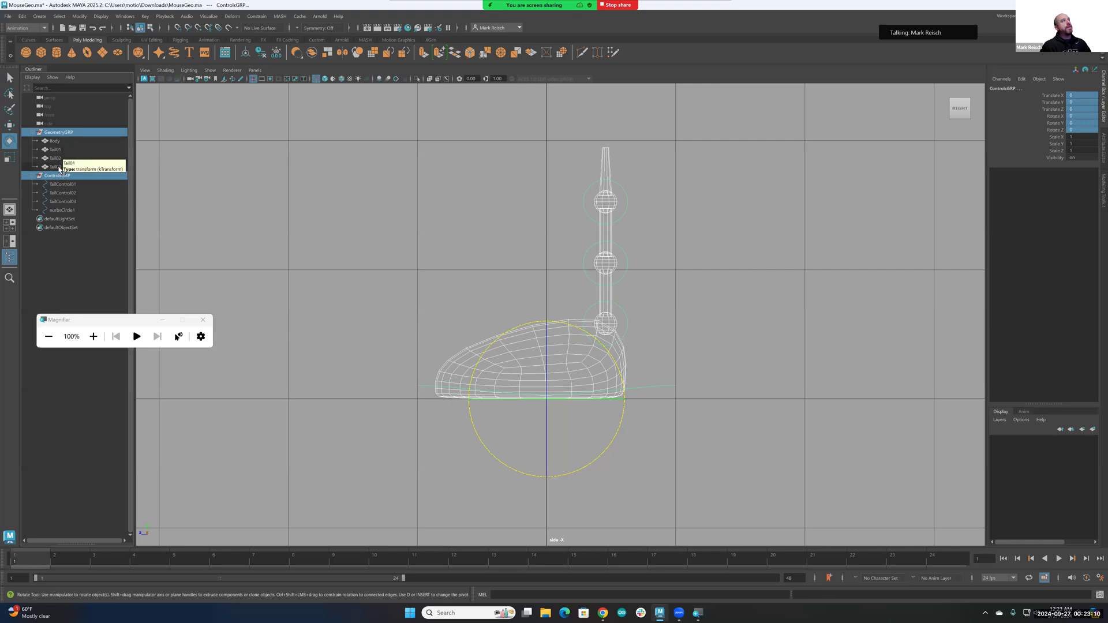
Compare selecting the groups along with all their members with selecting only the GeometryGRP and ControlsGRP nodes.
{"action": "left_click", "coordinate": [58, 132]}
{"action": "left_click", "coordinate": [58, 167], "text": "shift"}
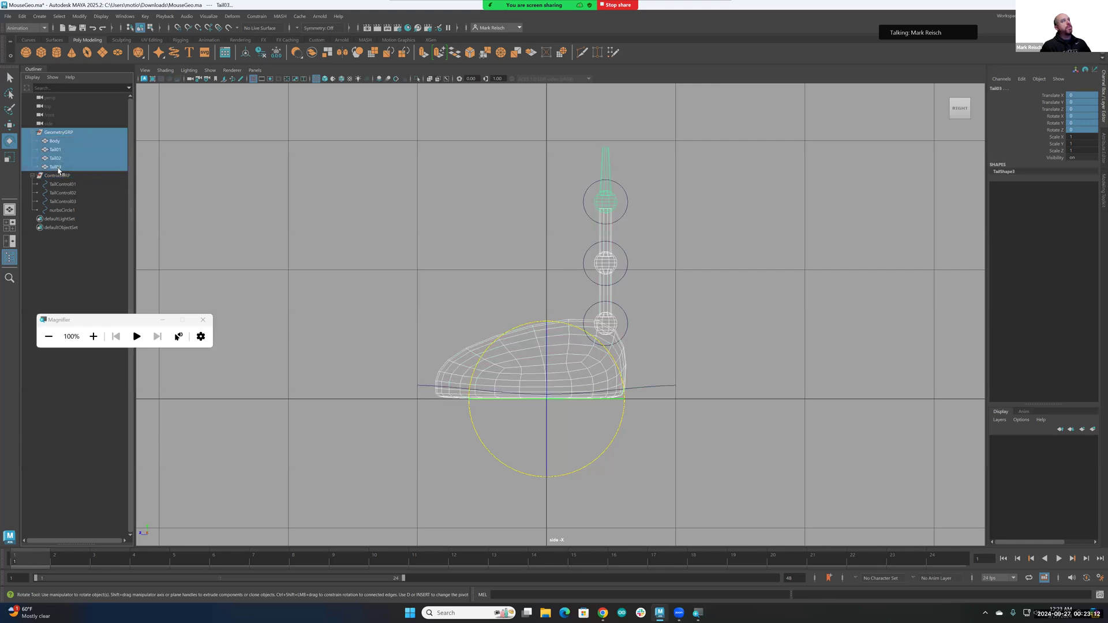
{"action": "left_click", "coordinate": [61, 210], "text": "shift"}
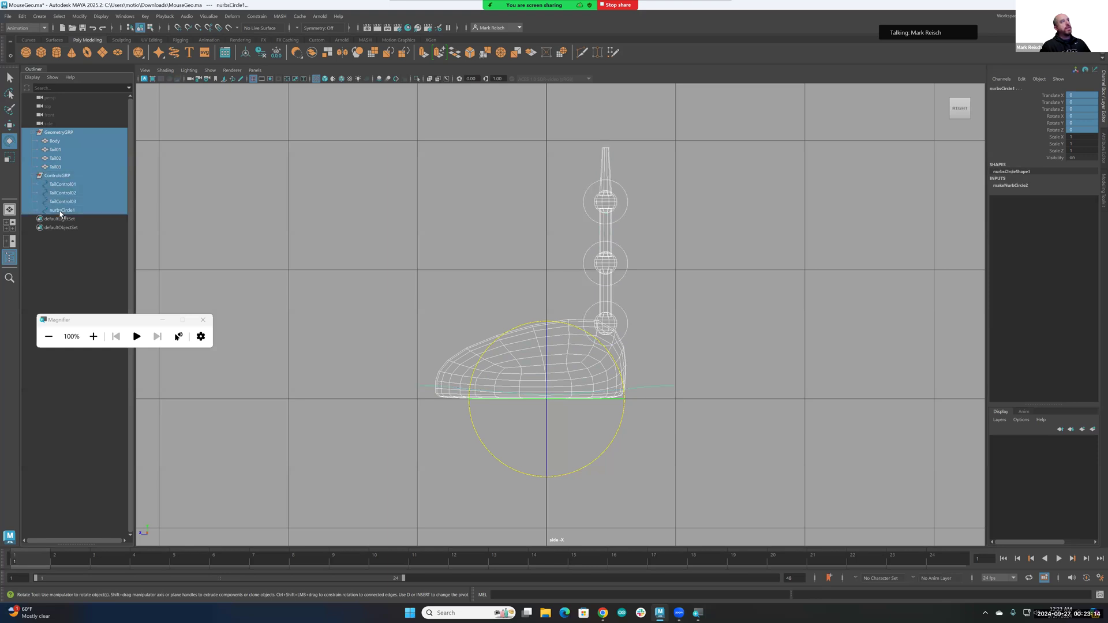
{"action": "left_click", "coordinate": [68, 176]}
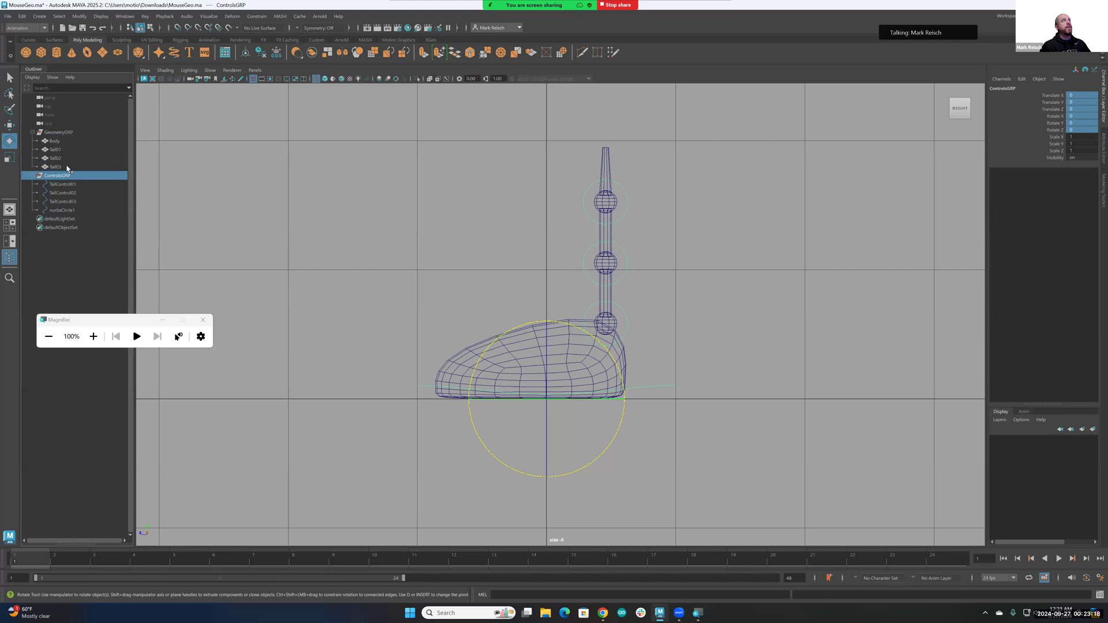
{"action": "left_click", "coordinate": [65, 133], "text": "ctrl"}
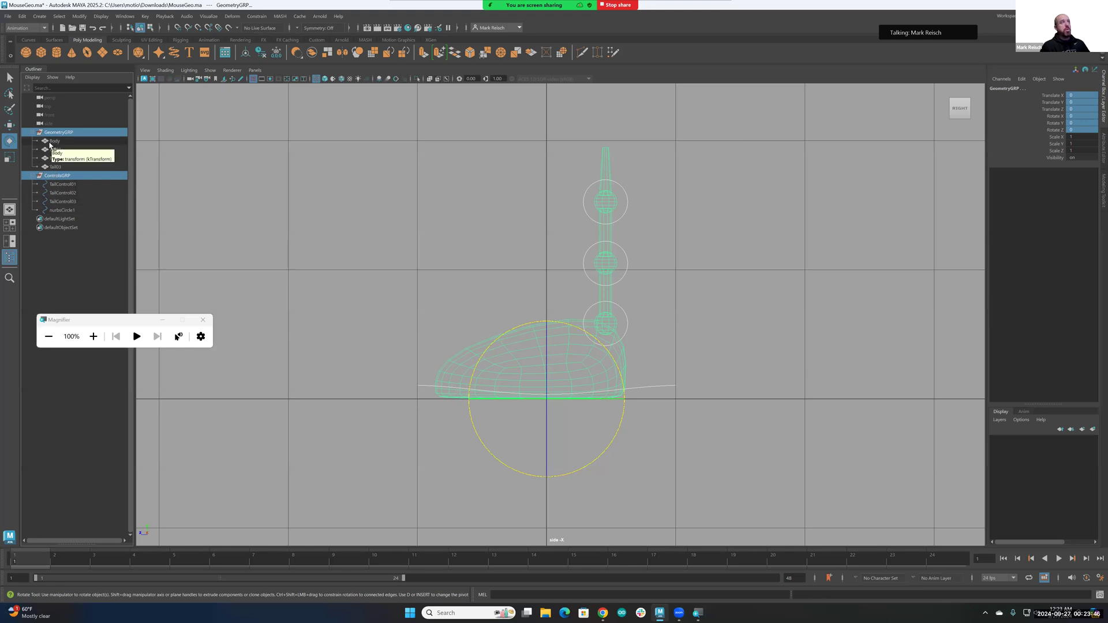
Group everything from GeometryGRP through nurbsCircle1, members included, and inspect the resulting group's hierarchy.
{"action": "left_click_drag", "start_coordinate": [50, 146], "coordinate": [56, 212]}
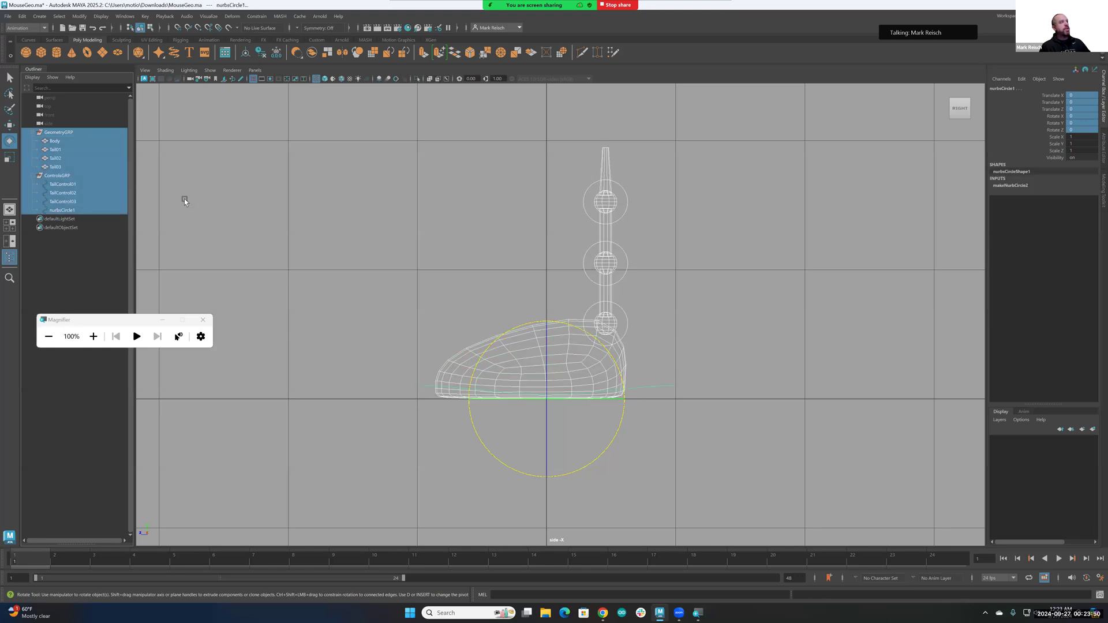
{"action": "key", "text": "ctrl+g"}
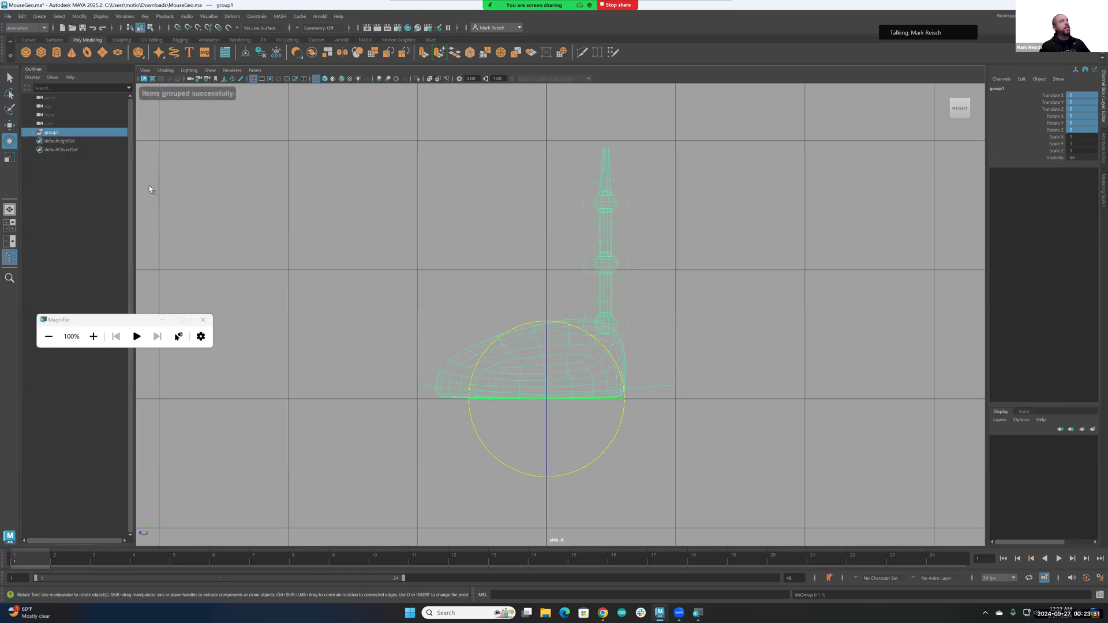
{"action": "left_click", "coordinate": [32, 134]}
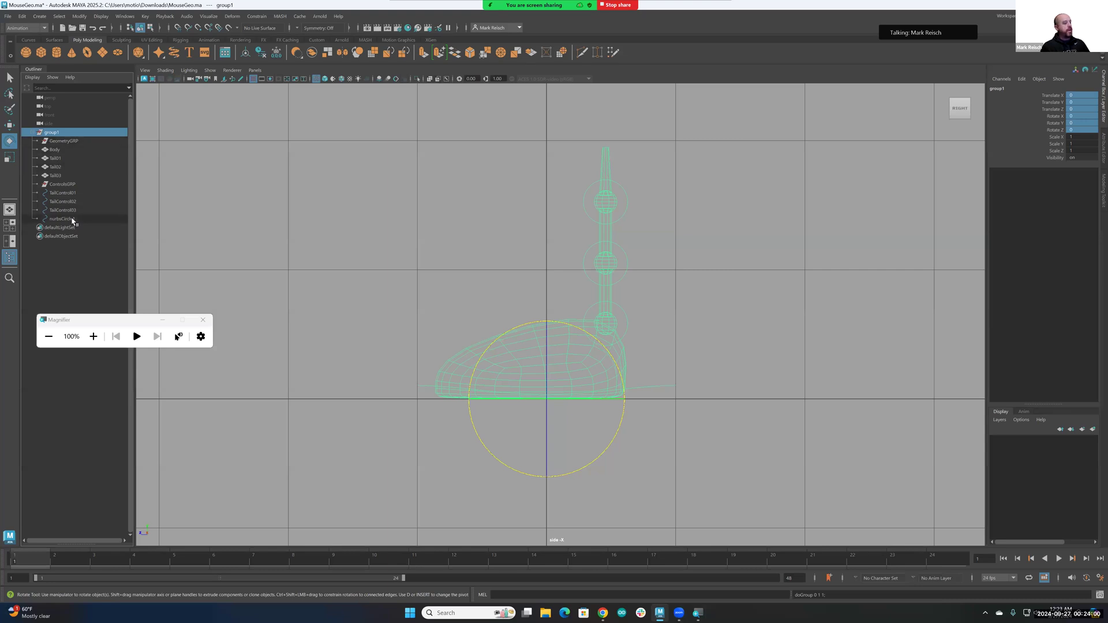
Undo the grouping of all the individual objects and expand GeometryGRP and ControlsGRP again.
{"action": "key", "text": "ctrl+z"}
{"action": "key", "text": "ctrl+z"}
{"action": "key", "text": "ctrl+z"}
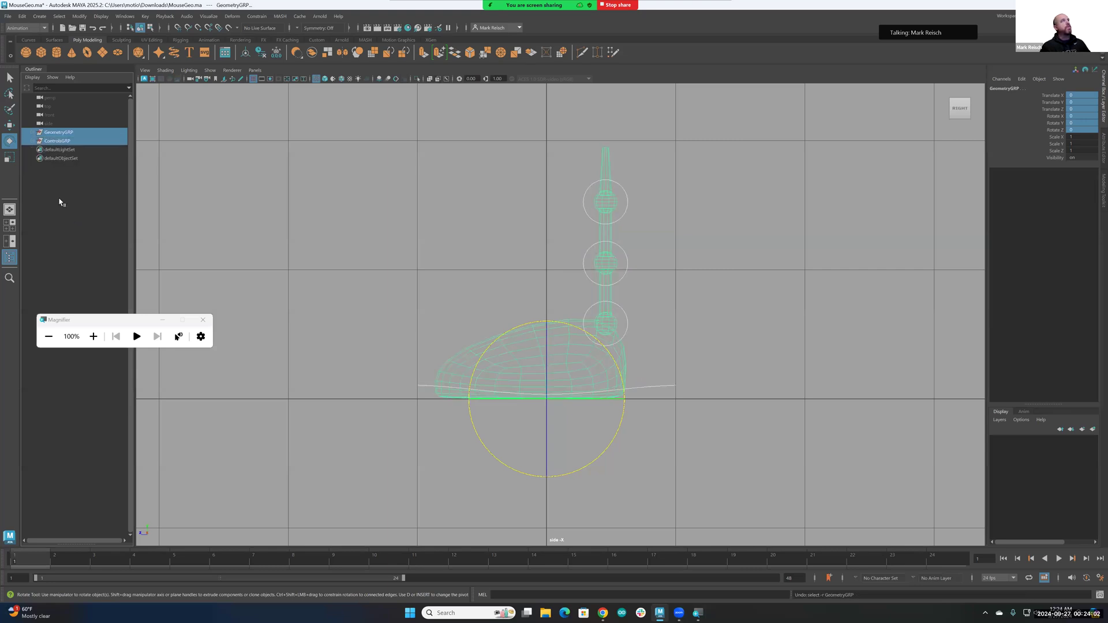
{"action": "key", "text": "ctrl+z"}
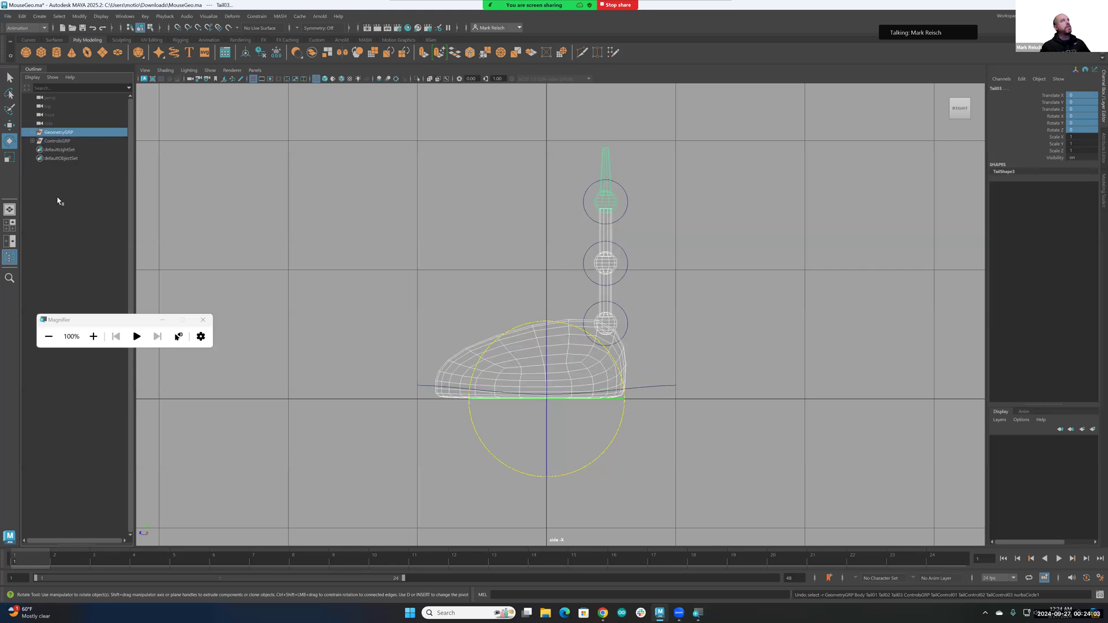
{"action": "left_click", "coordinate": [32, 133]}
{"action": "left_click", "coordinate": [33, 175]}
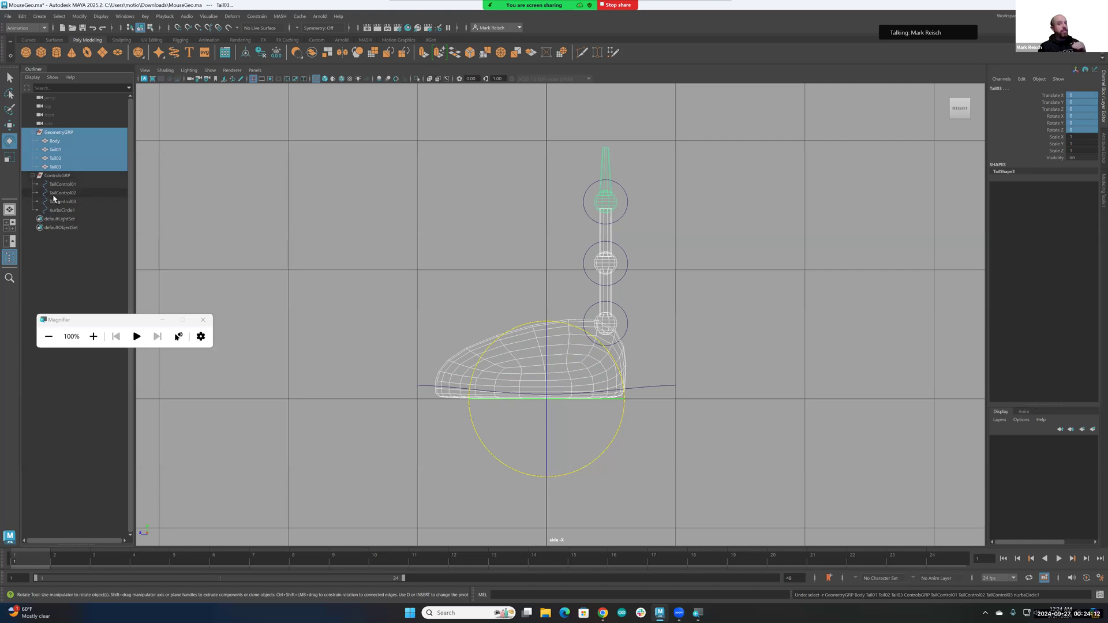
Group only the GeometryGRP and ControlsGRP nodes under one parent, leaving their members unselected.
{"action": "left_click", "coordinate": [61, 177]}
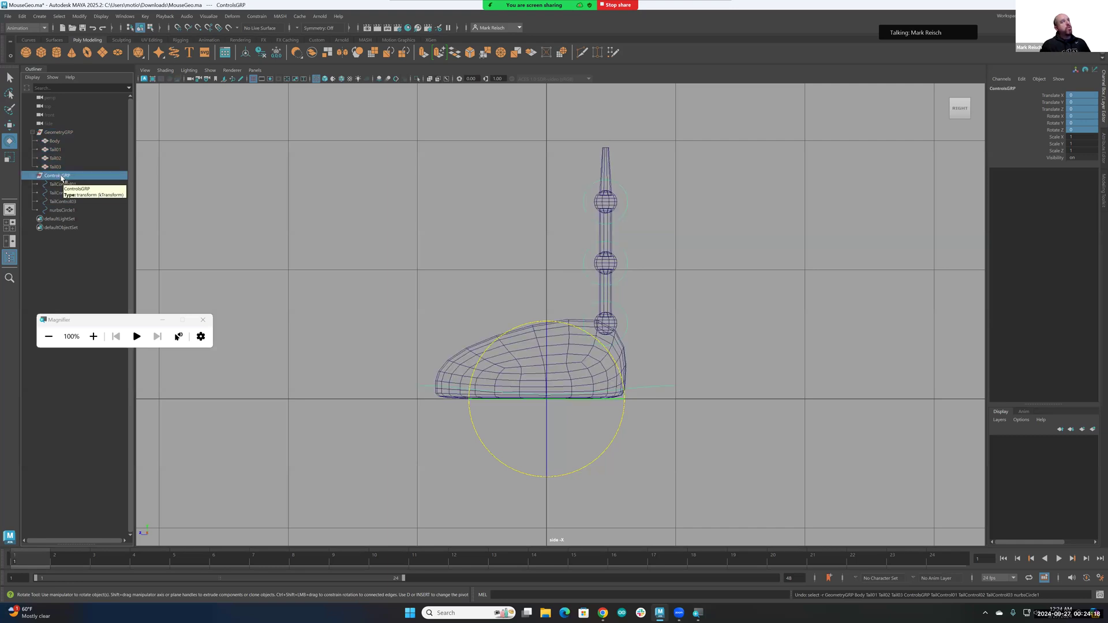
{"action": "left_click", "coordinate": [58, 133], "text": "ctrl"}
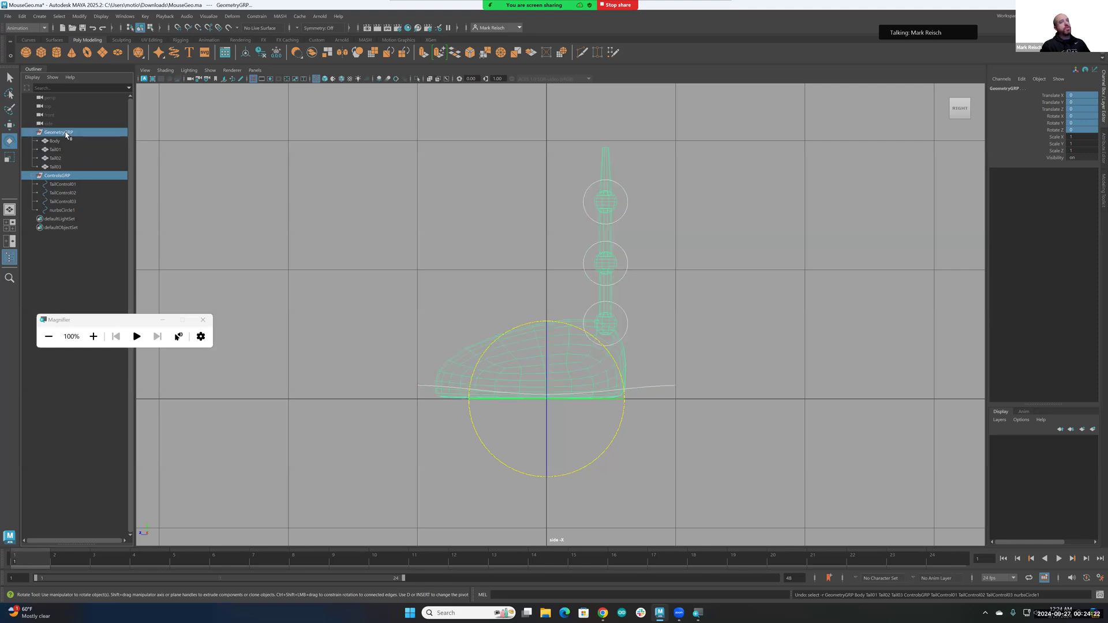
{"action": "left_click", "coordinate": [57, 174], "text": "shift"}
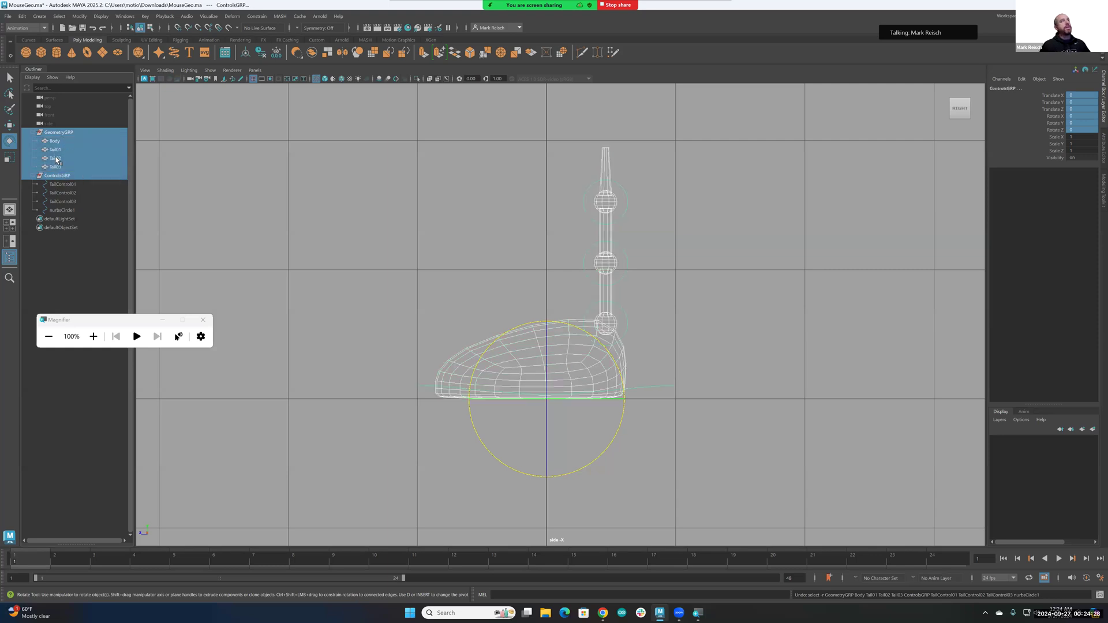
{"action": "left_click", "coordinate": [56, 132]}
{"action": "left_click", "coordinate": [60, 176], "text": "ctrl"}
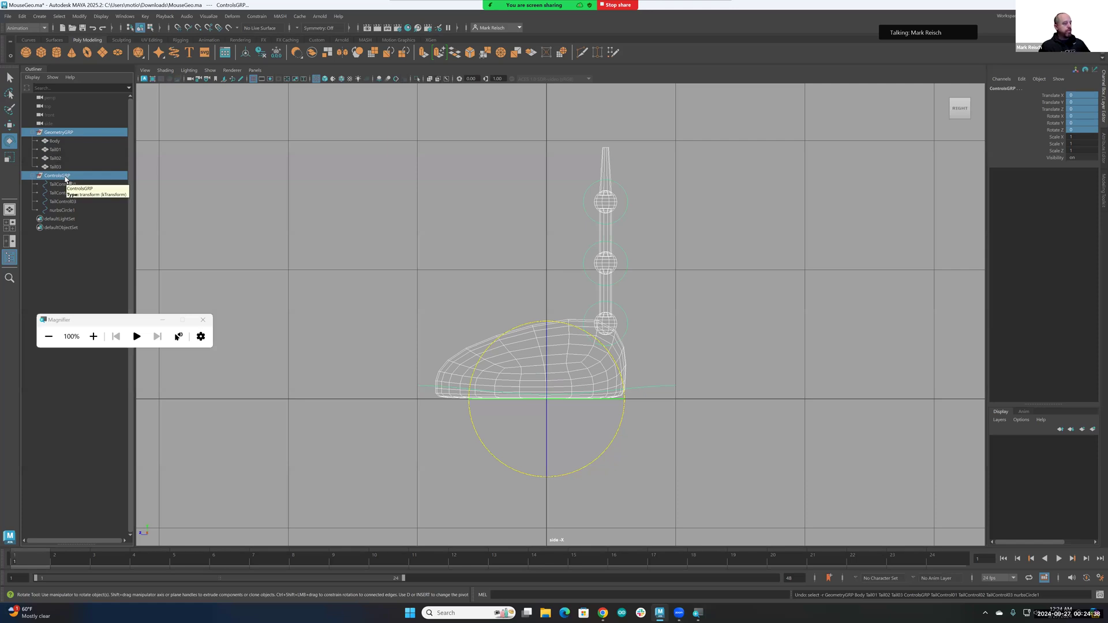
{"action": "key", "text": "ctrl+g"}
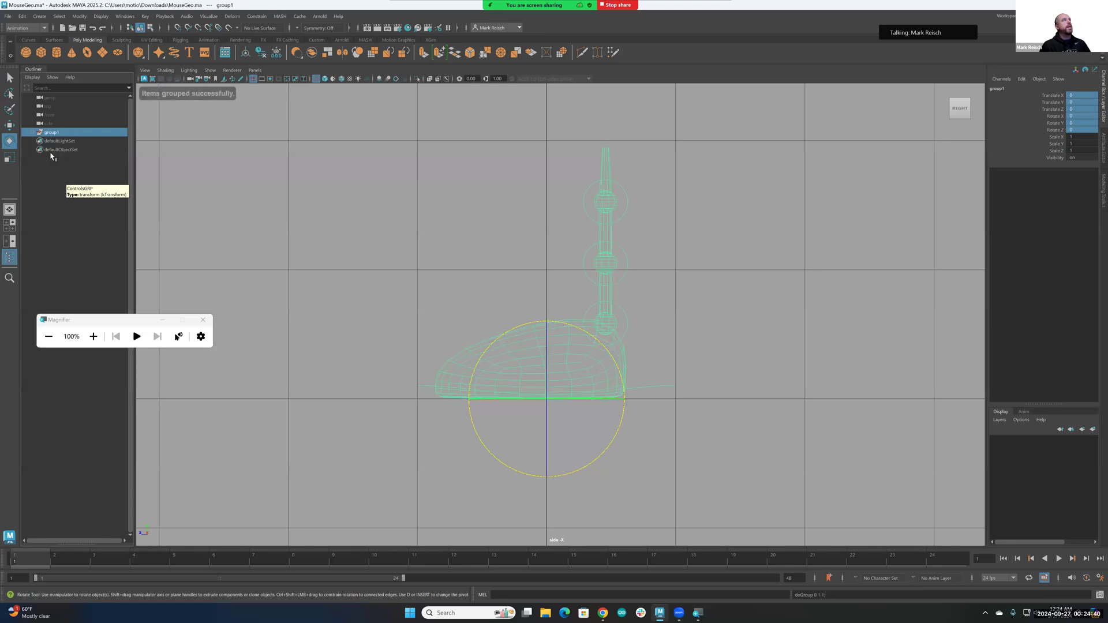
Rename the new parent group Mouse and expand it to show its two subgroups.
{"action": "double_click", "coordinate": [51, 133]}
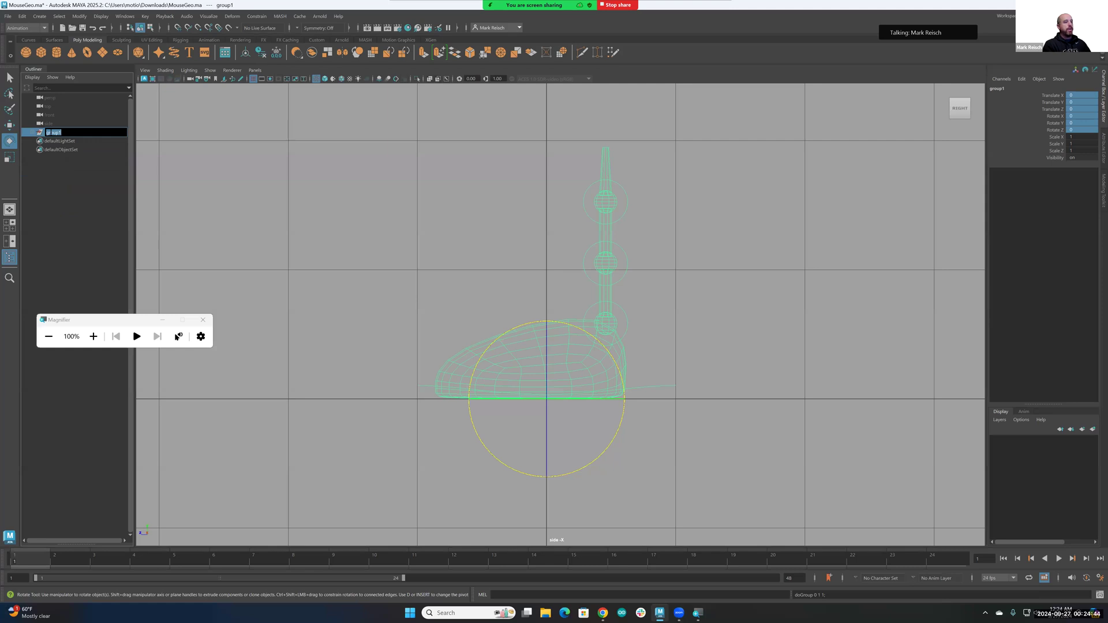
{"action": "type", "text": "Mouse"}
{"action": "key", "text": "Return"}
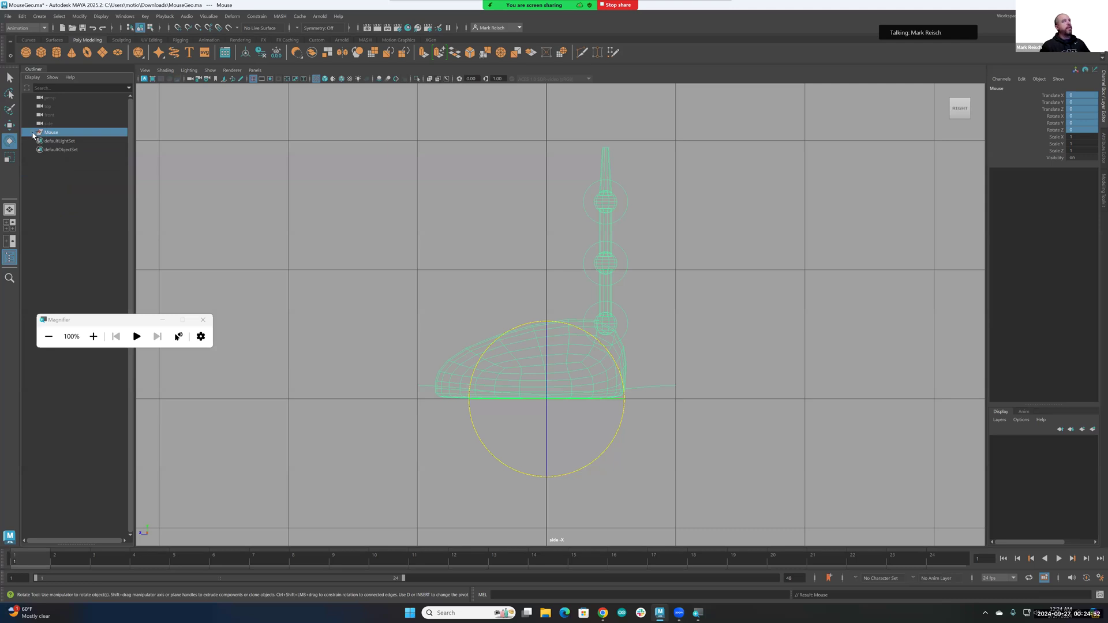
{"action": "left_click", "coordinate": [33, 133]}
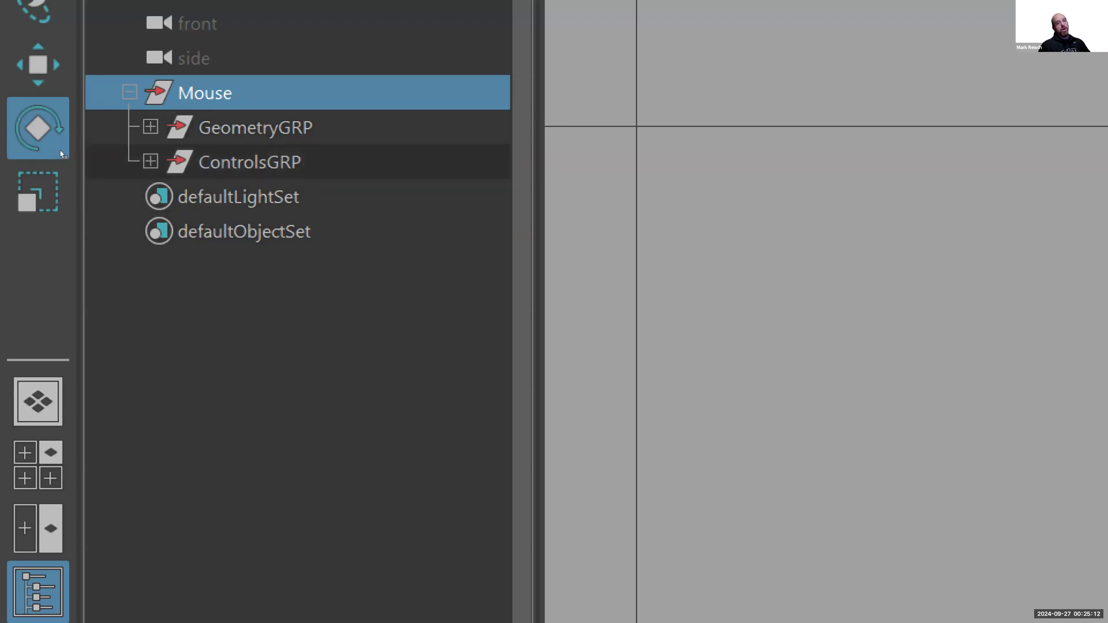
Examine the Mouse hierarchy by collapsing and expanding its levels, down to all members of GeometryGRP and ControlsGRP.
{"action": "left_click", "coordinate": [151, 127]}
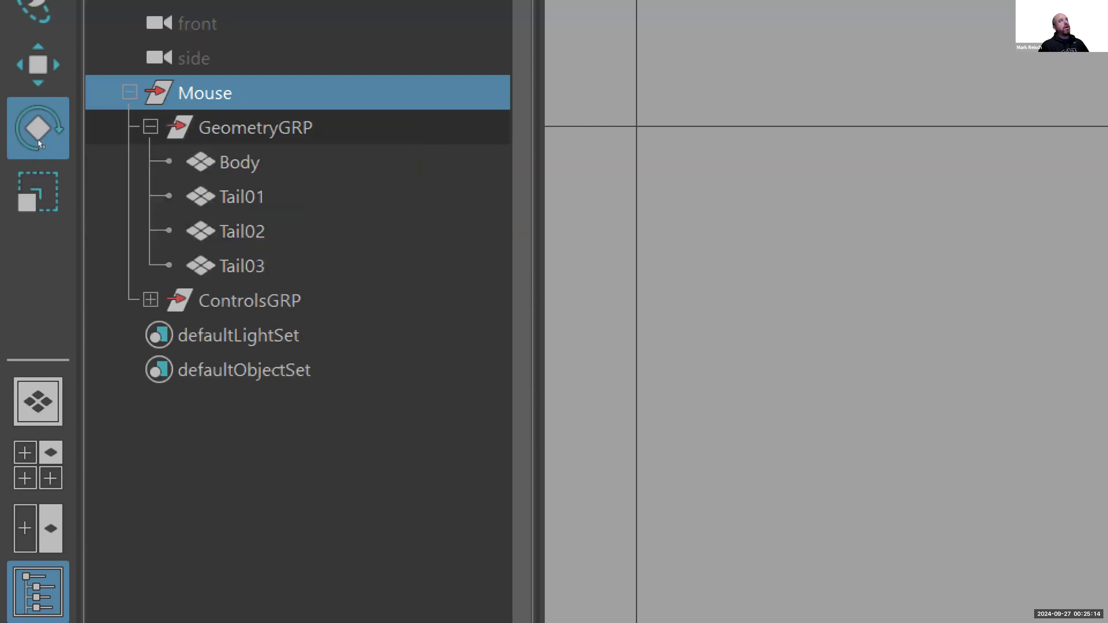
{"action": "left_click", "coordinate": [151, 127]}
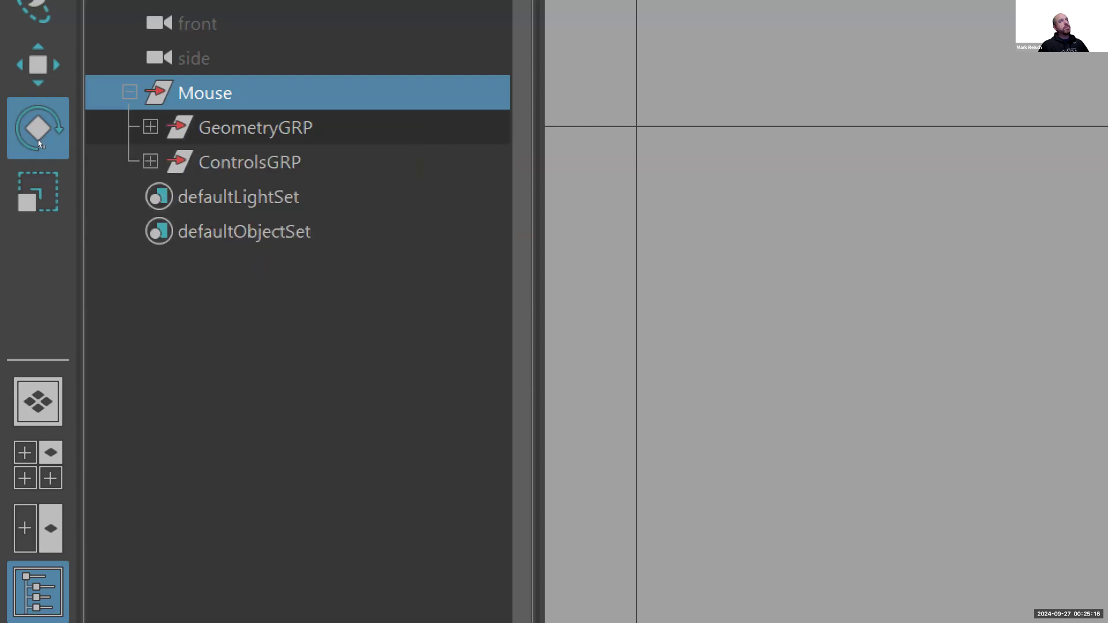
{"action": "left_click", "coordinate": [150, 127]}
{"action": "left_click", "coordinate": [150, 127]}
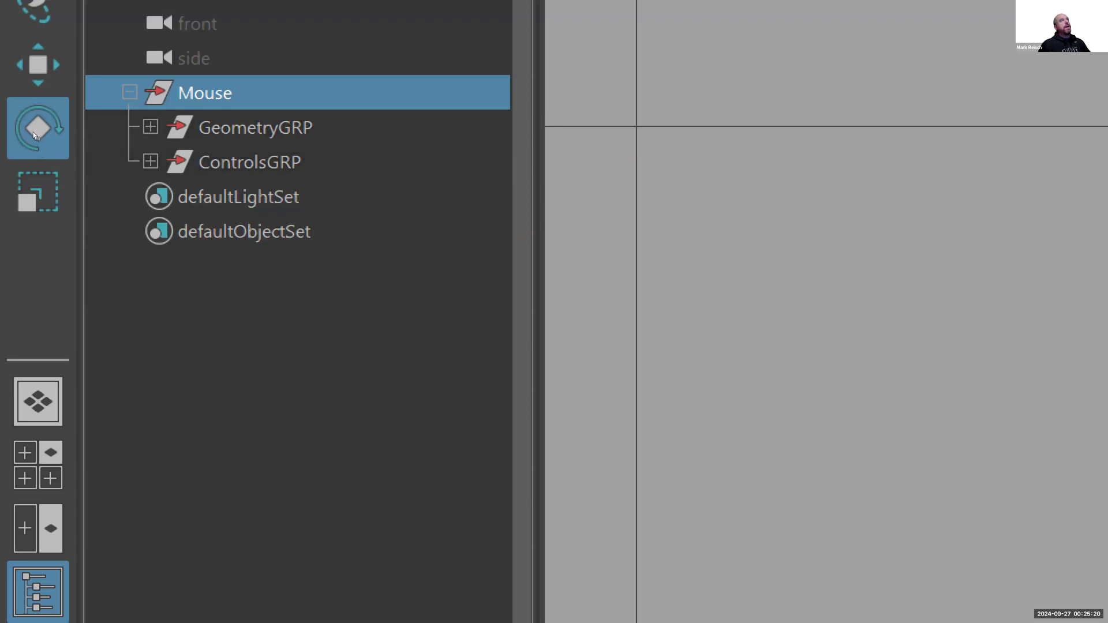
{"action": "left_click", "coordinate": [130, 93]}
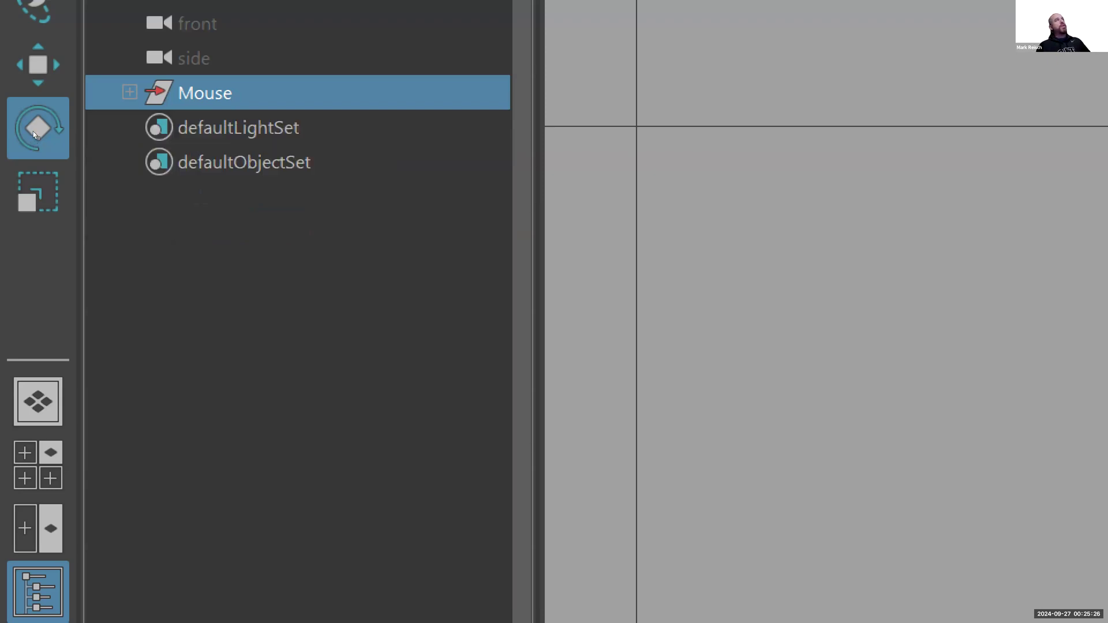
{"action": "left_click", "coordinate": [130, 92]}
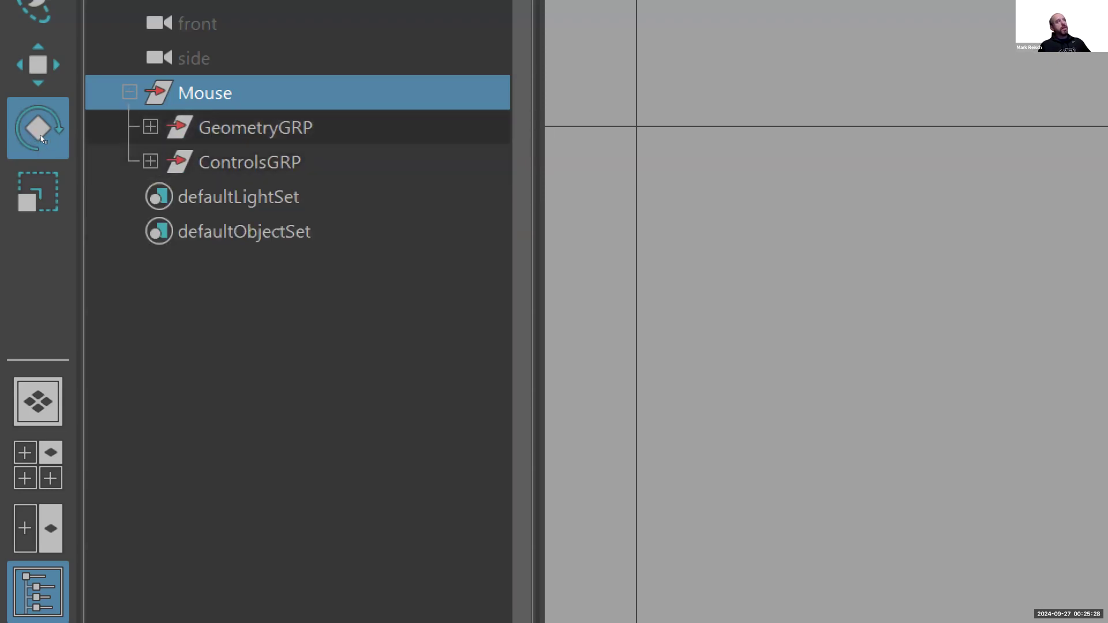
{"action": "left_click", "coordinate": [130, 93]}
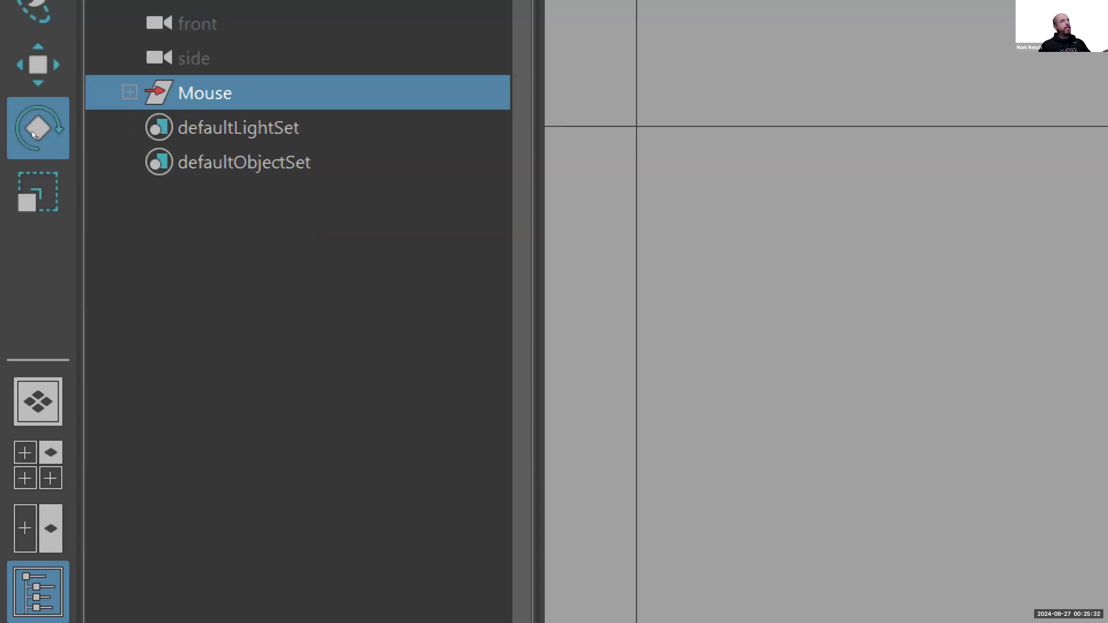
{"action": "left_click", "coordinate": [130, 92], "text": "shift"}
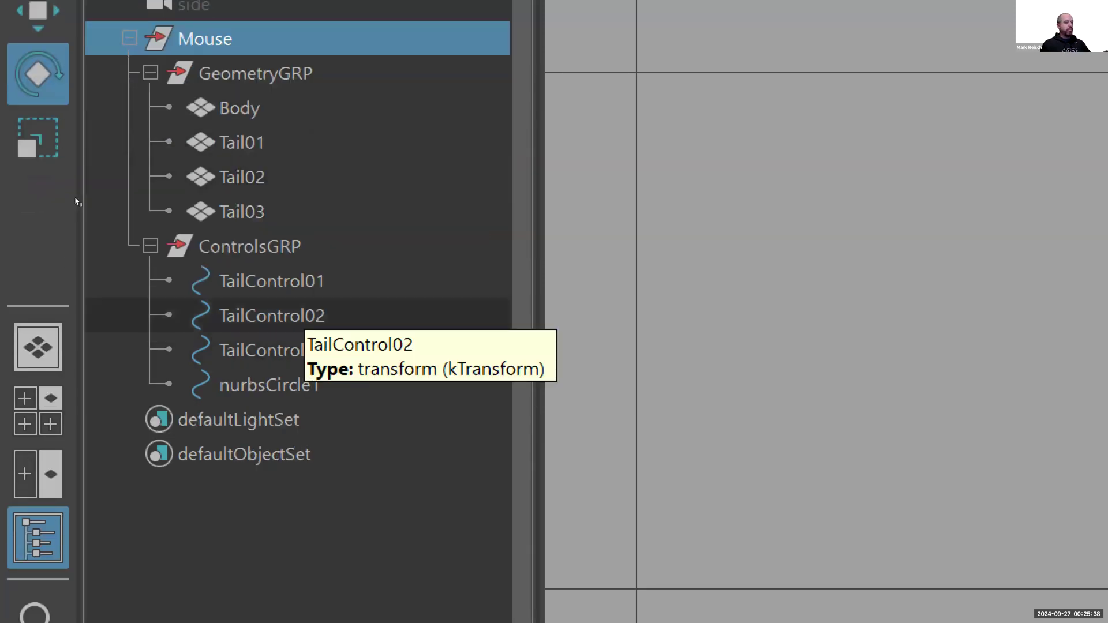
{"action": "key", "text": "super+minus"}
{"action": "key", "text": "super+minus"}
{"action": "key", "text": "super+minus"}
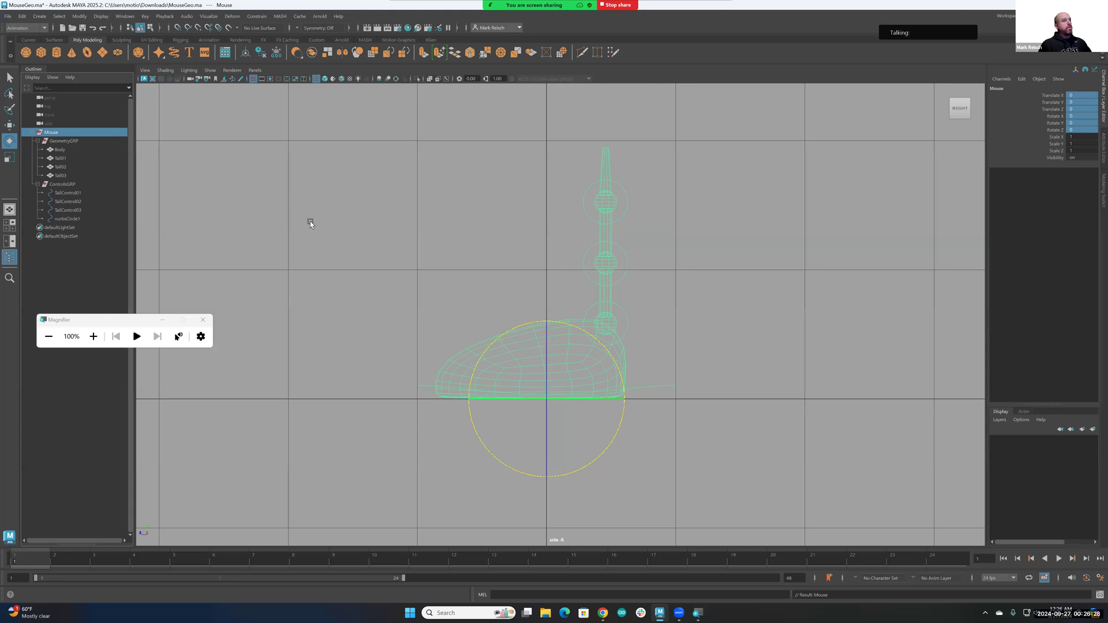
Select the TailControl01 circle at the tail's base with the Move tool active, and add the Tail01 mesh to the selection.
{"action": "left_click", "coordinate": [74, 194]}
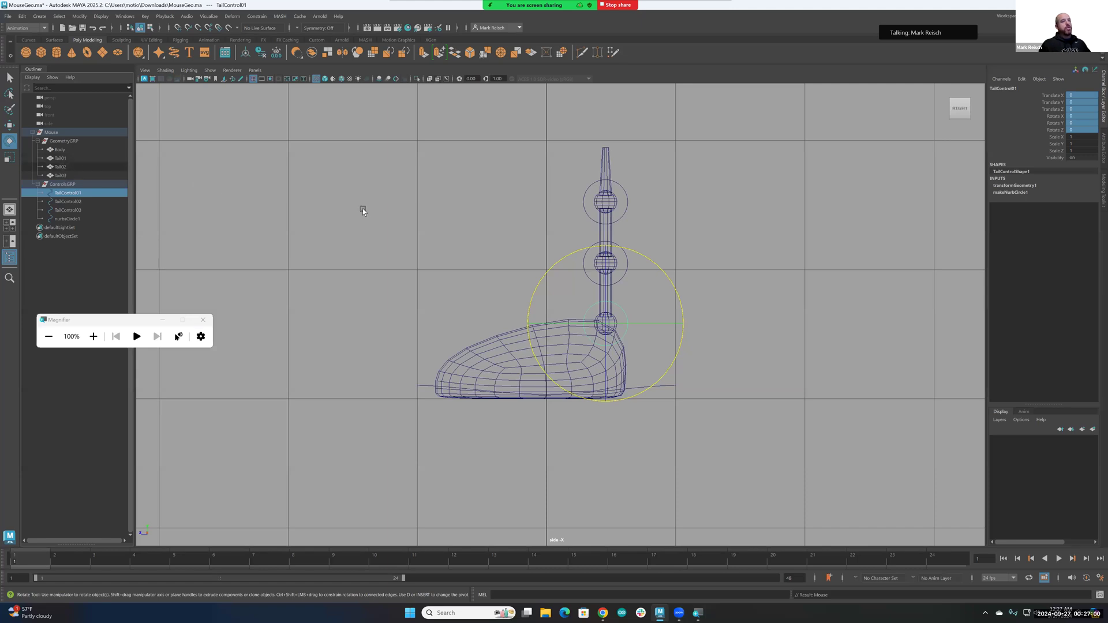
{"action": "key", "text": "w"}
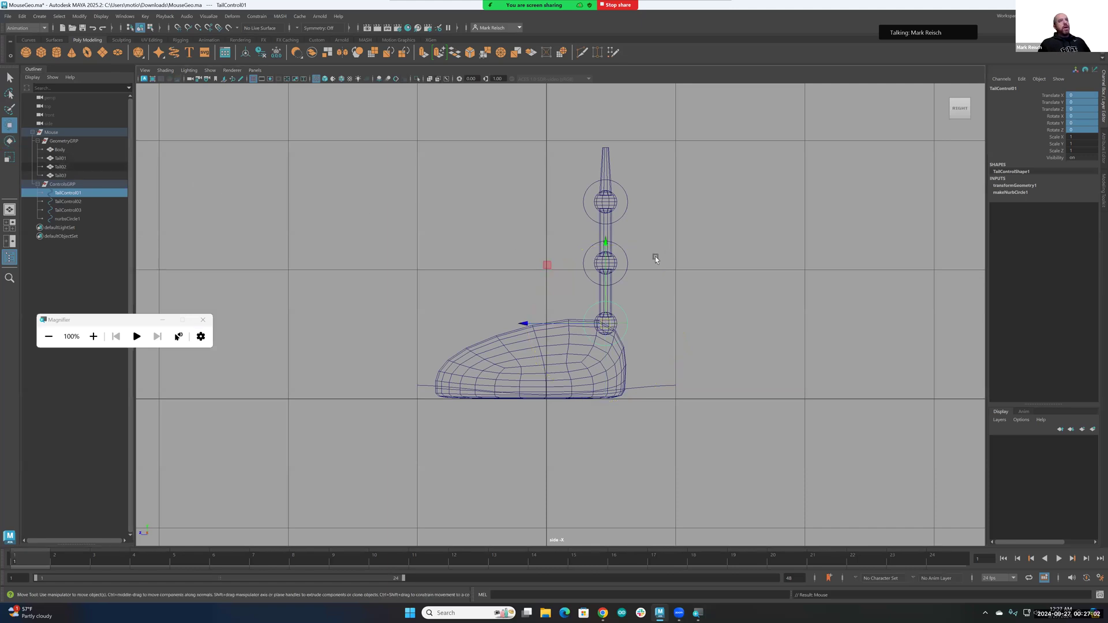
{"action": "left_click", "coordinate": [633, 316]}
{"action": "left_click", "coordinate": [632, 327]}
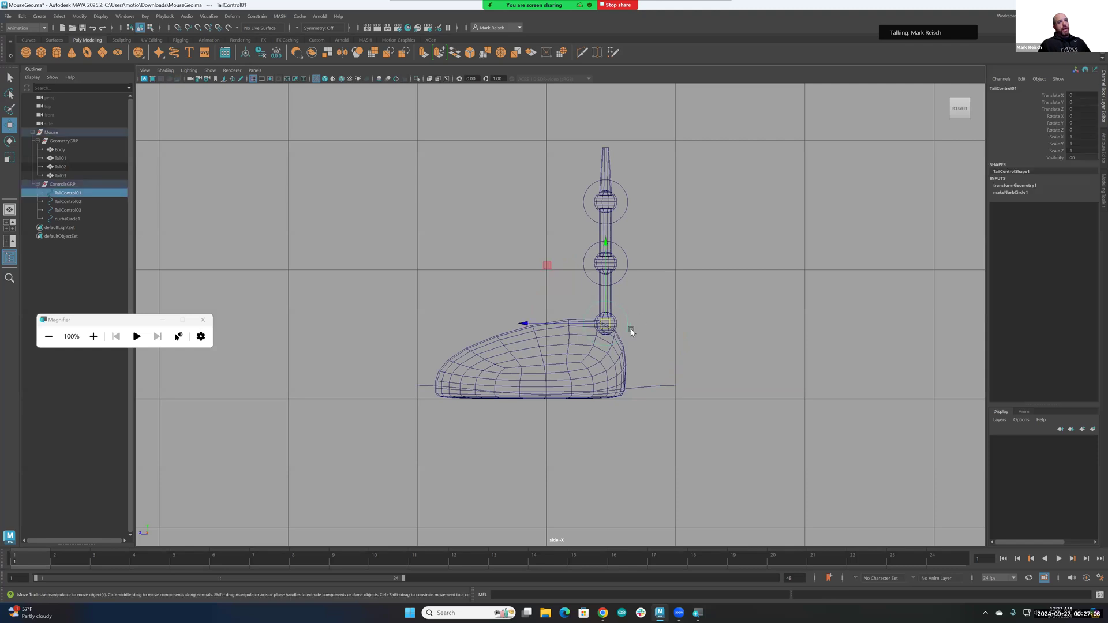
{"action": "scroll", "coordinate": [657, 344], "scroll_direction": "up", "scroll_amount": 4}
{"action": "scroll", "coordinate": [784, 355], "scroll_direction": "up", "scroll_amount": 2}
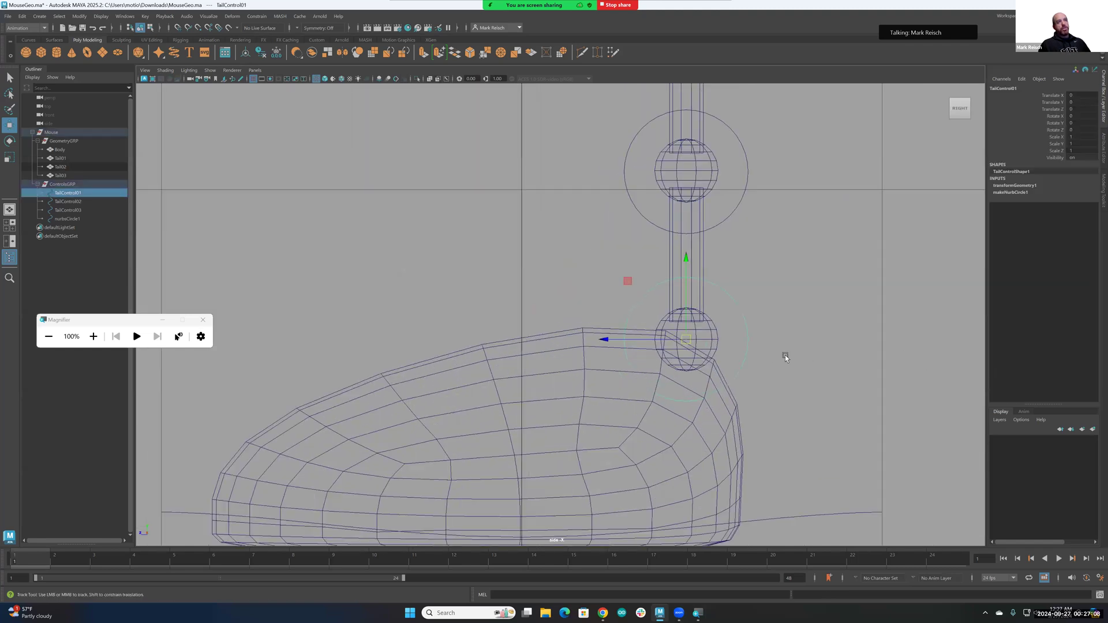
{"action": "scroll", "coordinate": [645, 331], "scroll_direction": "up", "scroll_amount": 2}
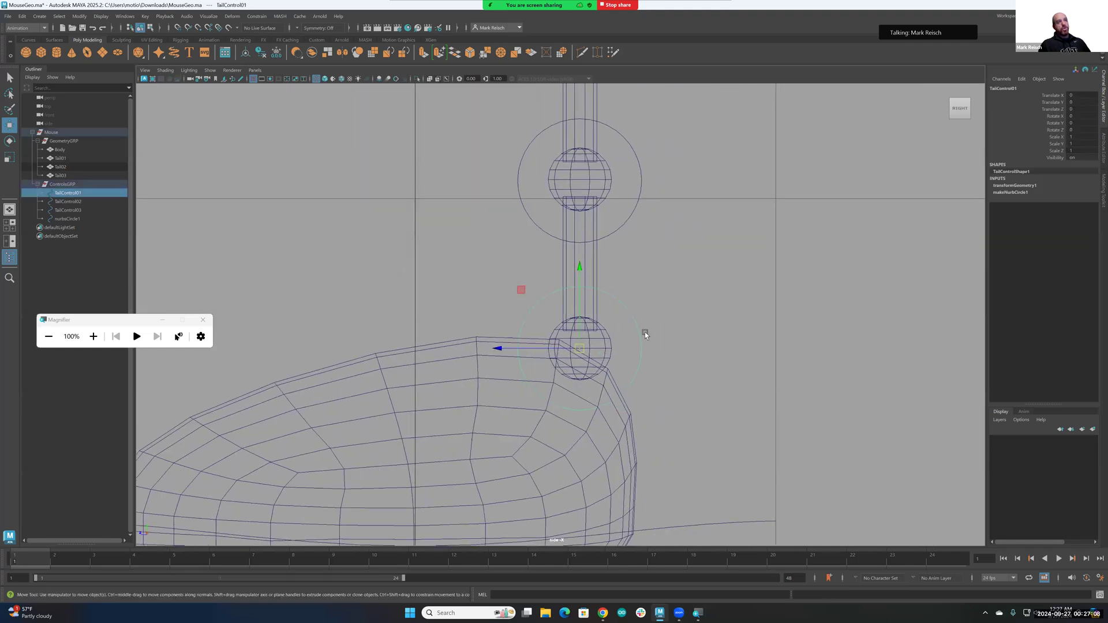
{"action": "left_click", "coordinate": [604, 337], "text": "shift"}
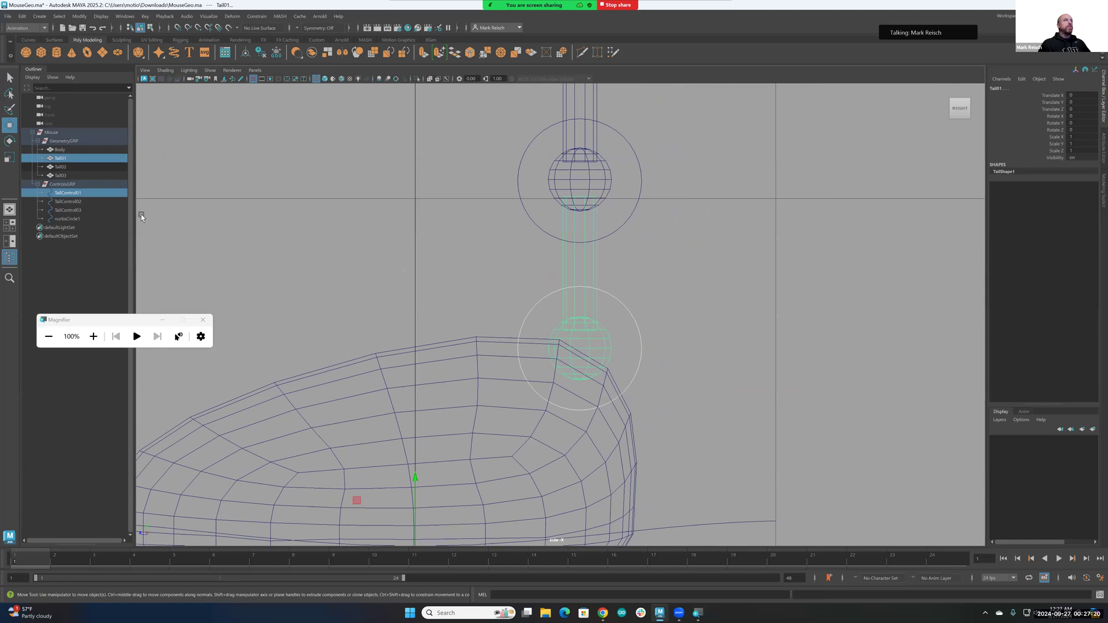
Reselect TailControl01 followed by only Tail01 in the Outliner, and open the Parent constraint options clear of the model.
{"action": "left_click", "coordinate": [70, 194]}
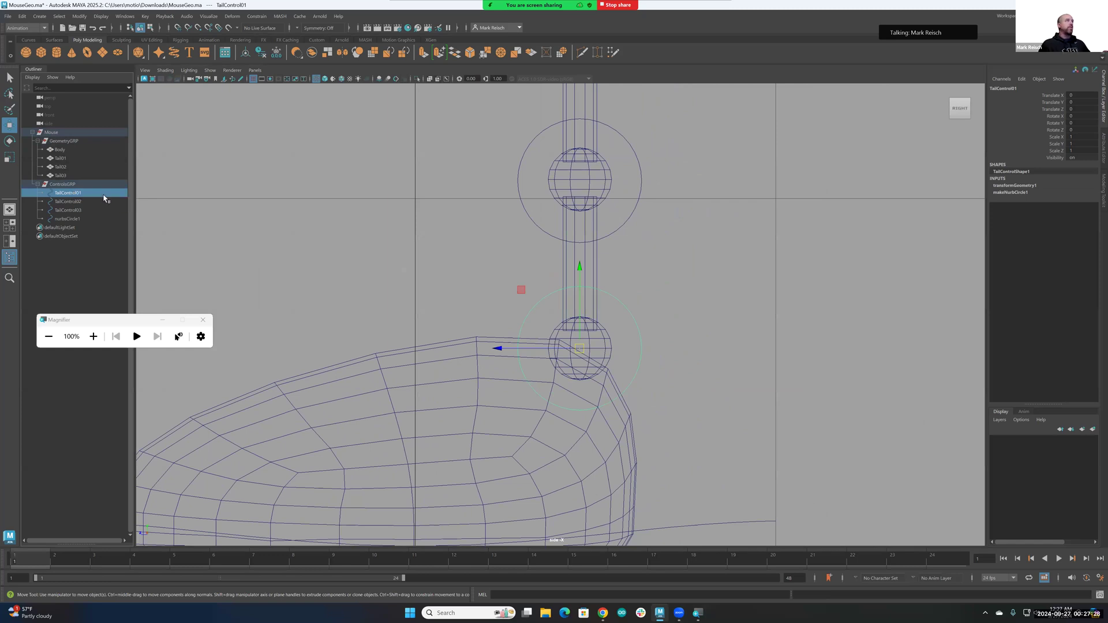
{"action": "left_click", "coordinate": [68, 158], "text": "ctrl"}
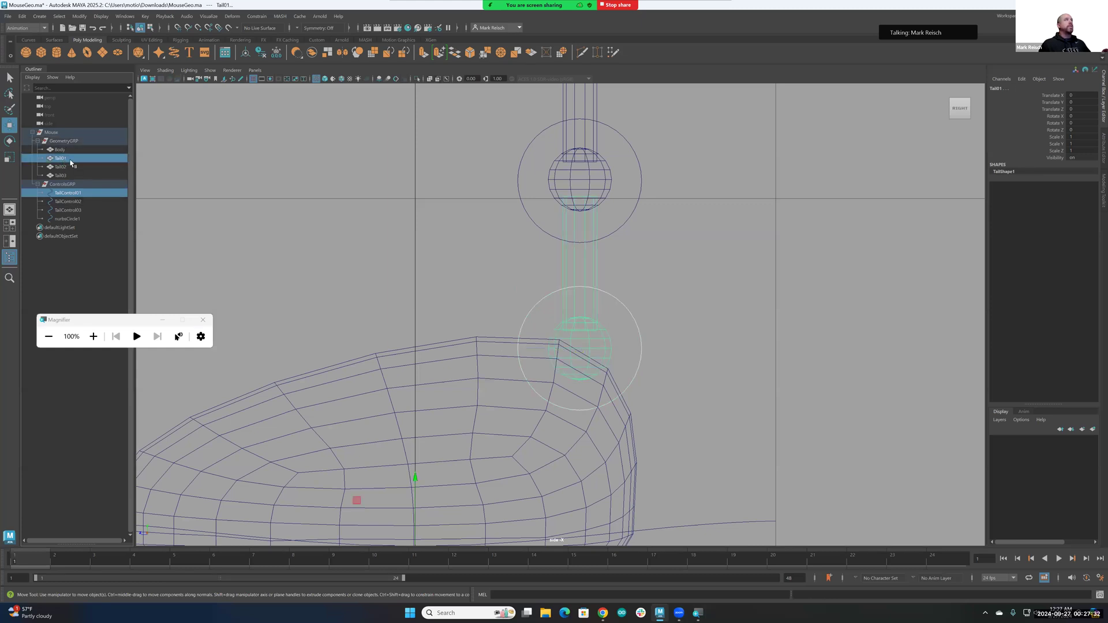
{"action": "left_click", "coordinate": [67, 160], "text": "shift"}
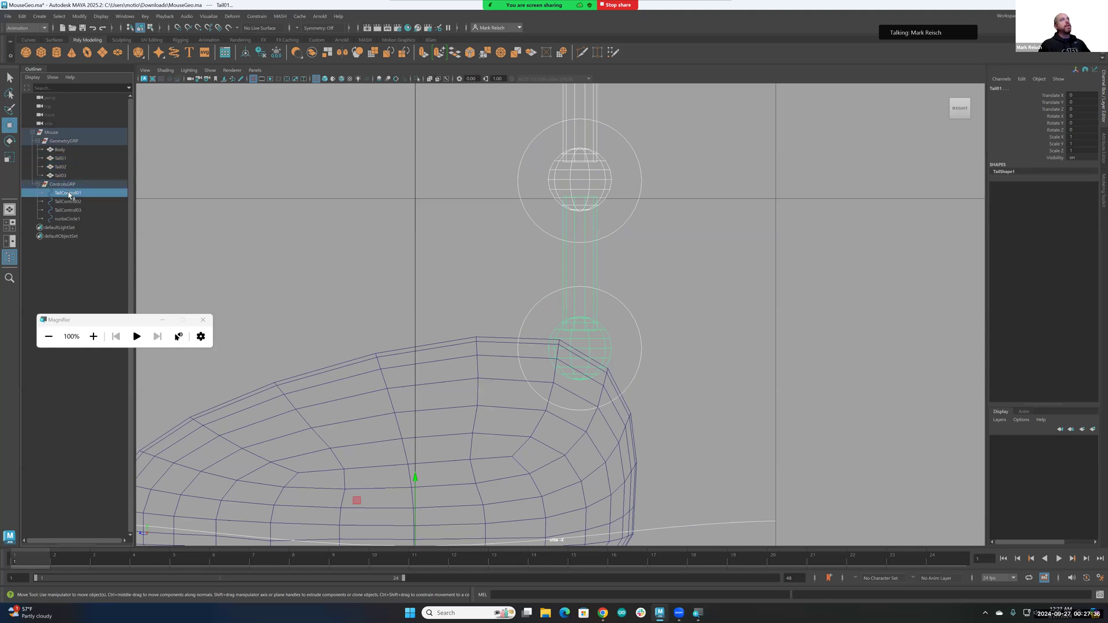
{"action": "left_click", "coordinate": [70, 193]}
{"action": "left_click", "coordinate": [66, 160], "text": "ctrl"}
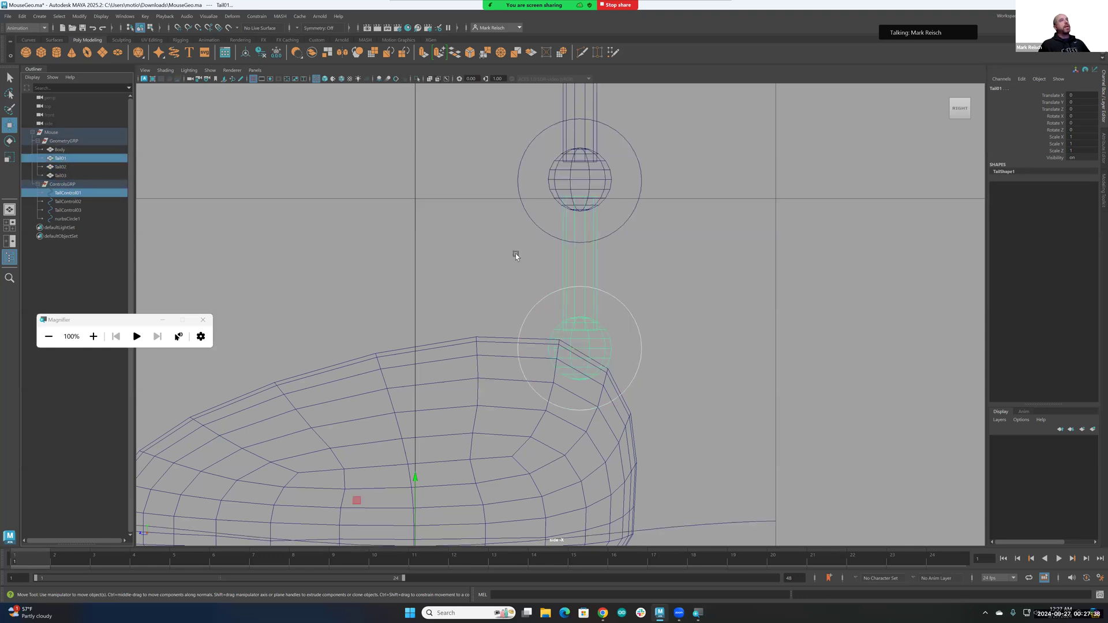
{"action": "key", "text": "space"}
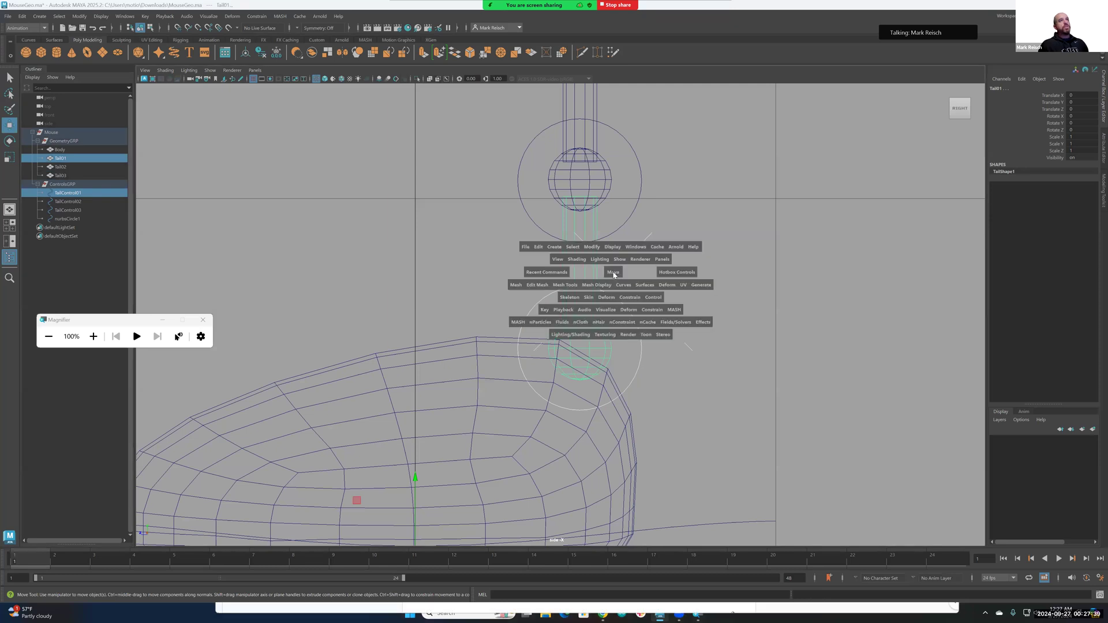
{"action": "left_click", "coordinate": [629, 297]}
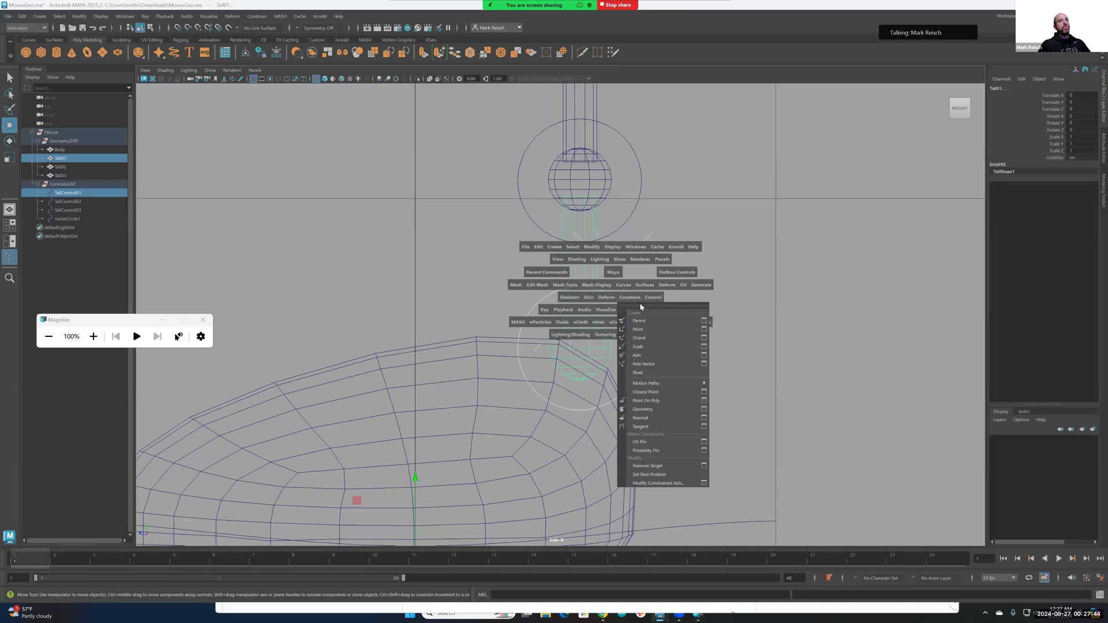
{"action": "left_click", "coordinate": [704, 321]}
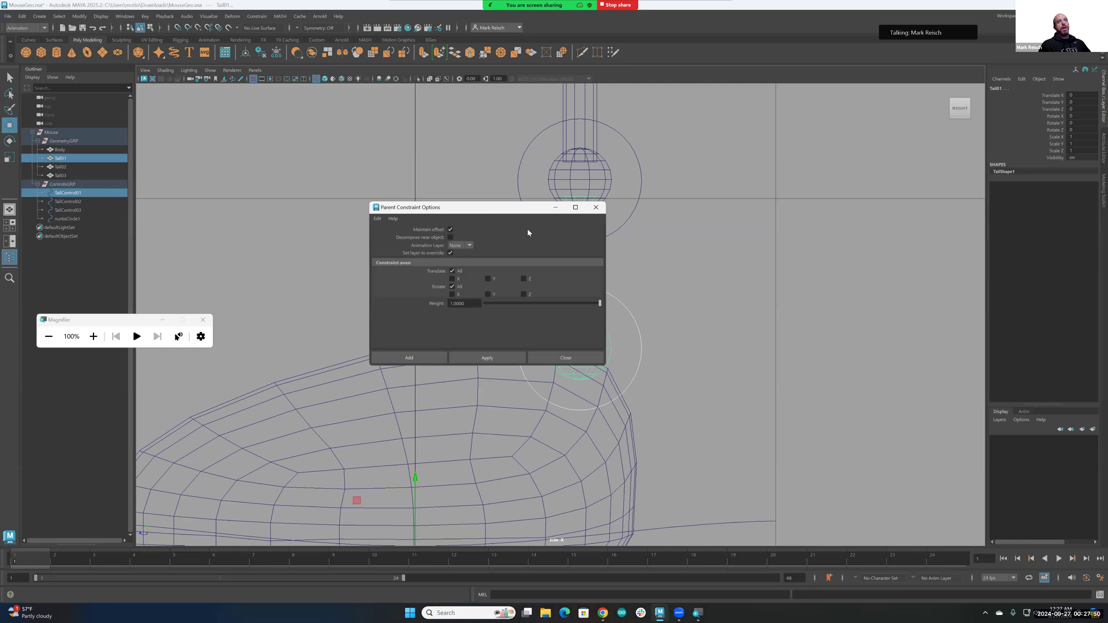
{"action": "left_click_drag", "start_coordinate": [520, 207], "coordinate": [859, 206]}
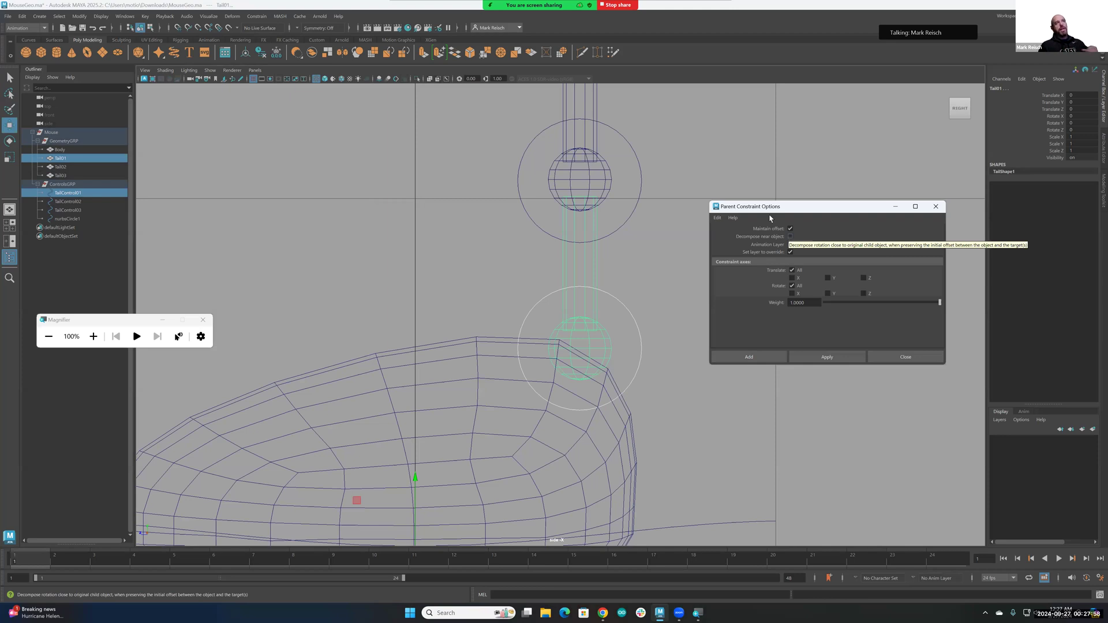
Try parent-constraining Tail01 to TailControl01 with Maintain offset disabled, and undo the constraint.
{"action": "middle_click_drag", "start_coordinate": [559, 355], "coordinate": [569, 296], "text": "alt"}
{"action": "right_click_drag", "start_coordinate": [569, 294], "coordinate": [573, 388], "text": "alt"}
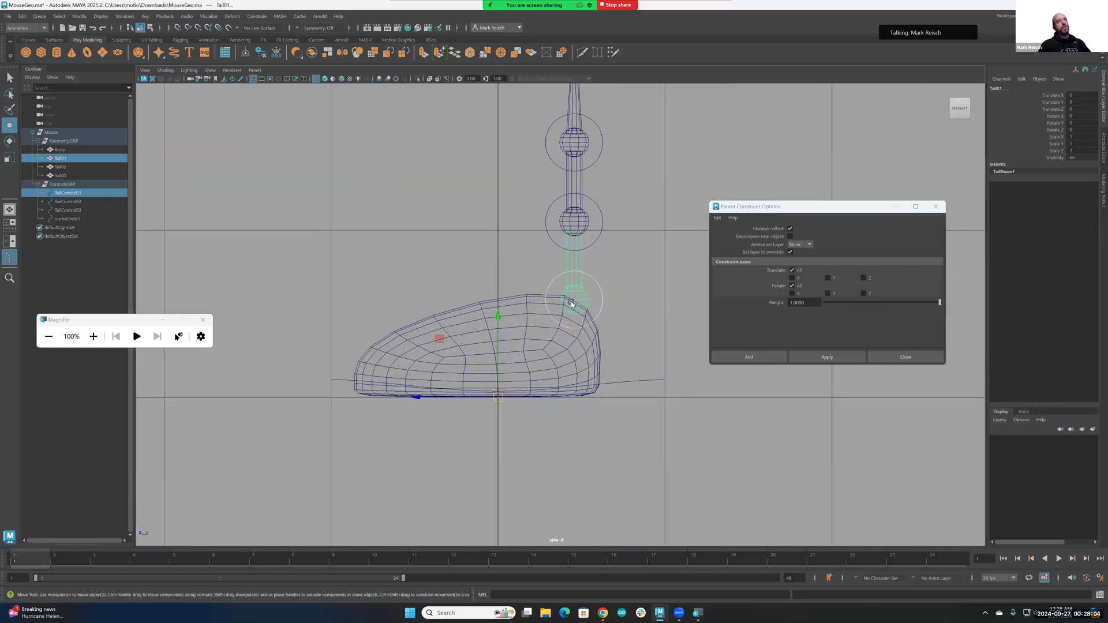
{"action": "left_click", "coordinate": [790, 229]}
{"action": "left_click", "coordinate": [834, 361]}
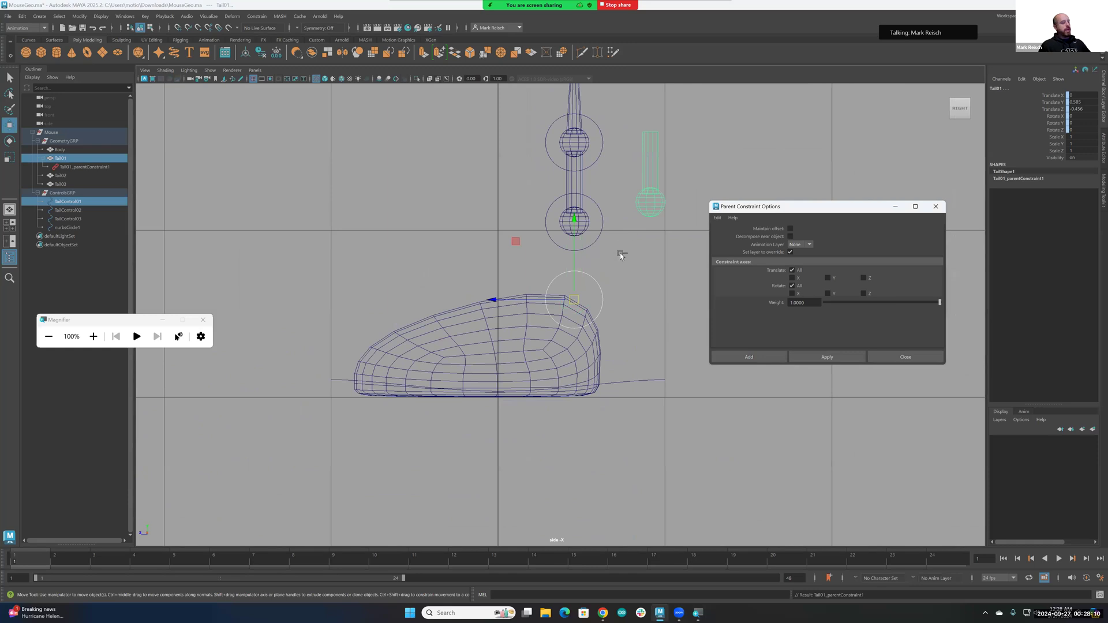
{"action": "key", "text": "ctrl+z"}
Parent-constrain Tail01 to TailControl01 with Maintain offset enabled.
{"action": "left_click", "coordinate": [790, 229]}
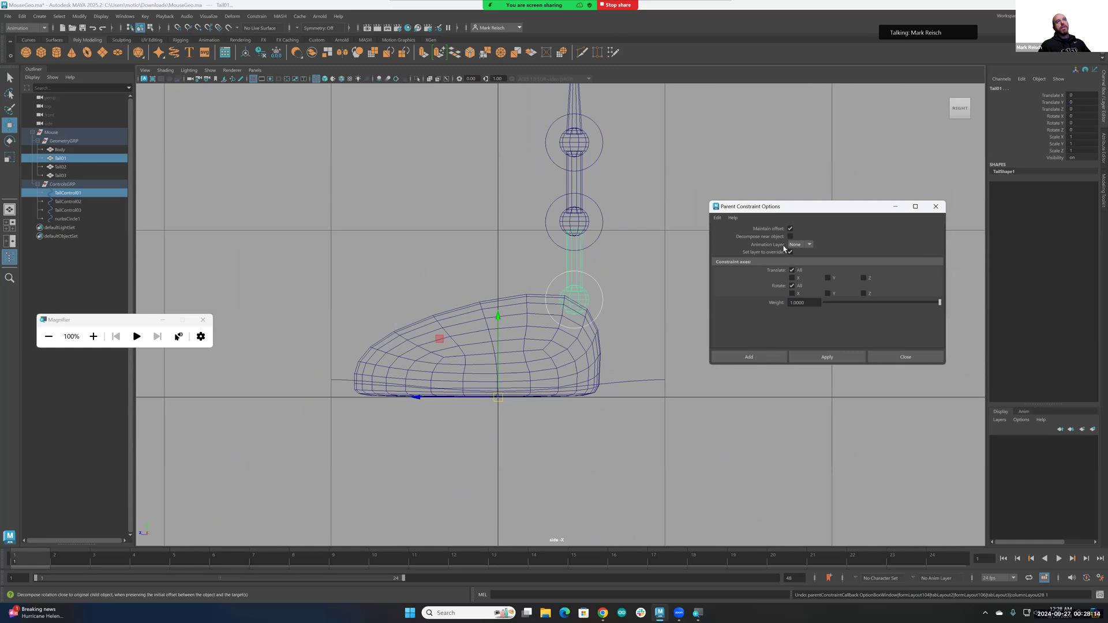
{"action": "left_click", "coordinate": [811, 358]}
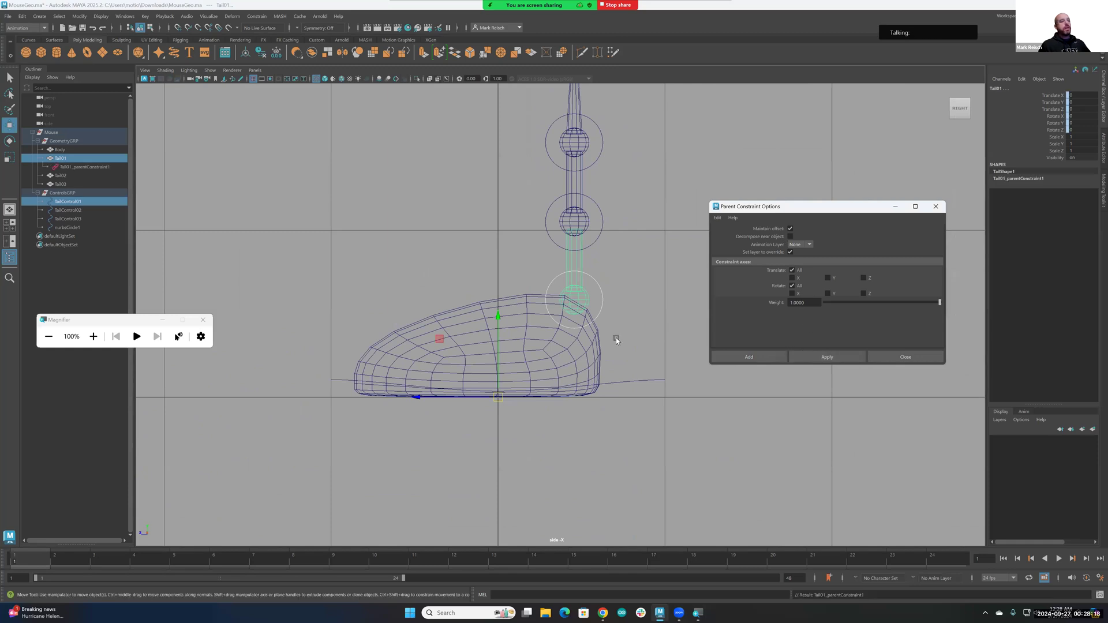
Add a scale constraint from TailControl01 to Tail01 with Maintain offset enabled on all axes.
{"action": "key", "text": "space"}
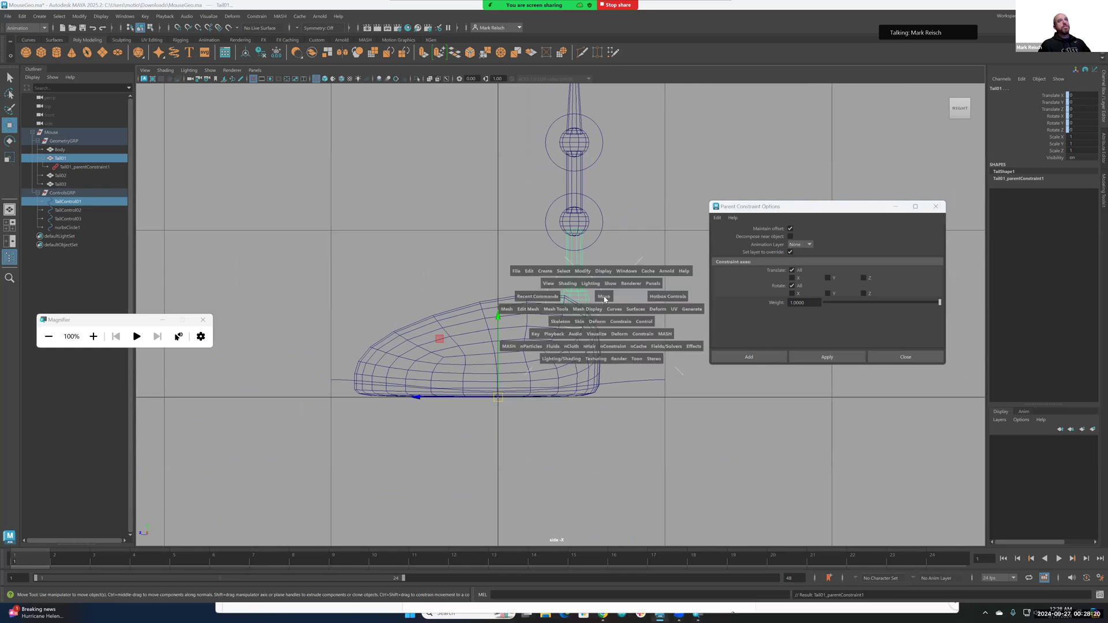
{"action": "left_click", "coordinate": [621, 322]}
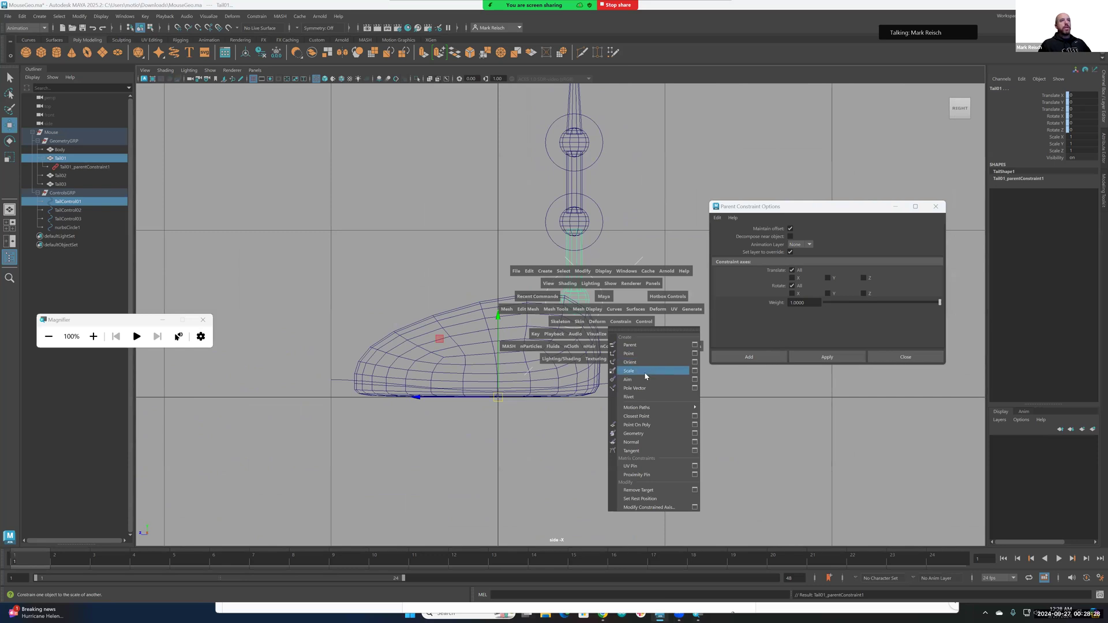
{"action": "left_click", "coordinate": [695, 370]}
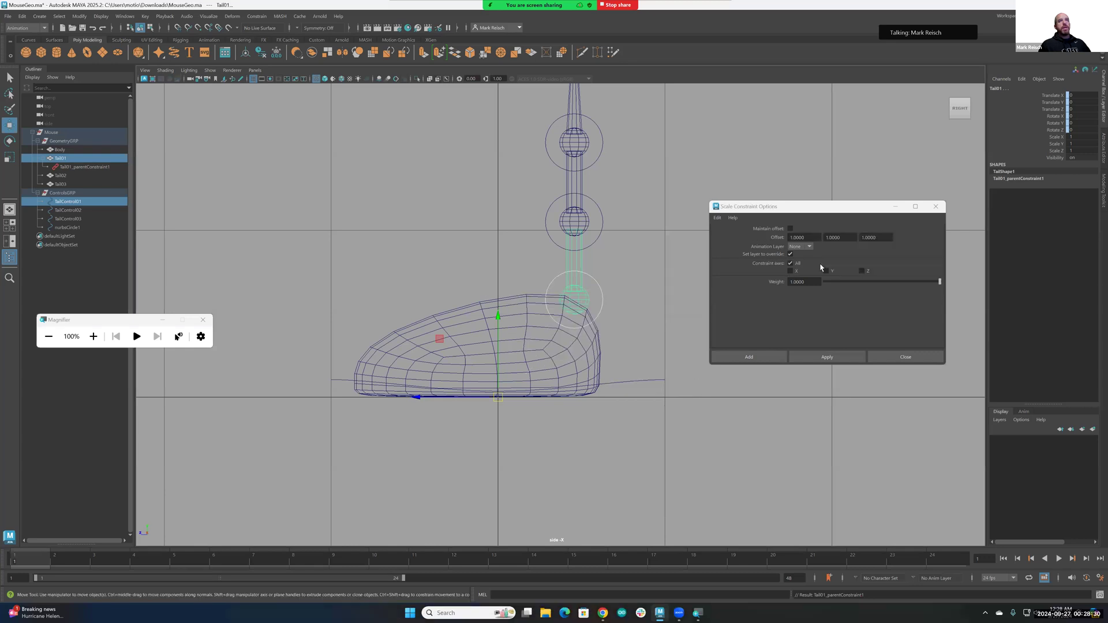
{"action": "left_click", "coordinate": [790, 229]}
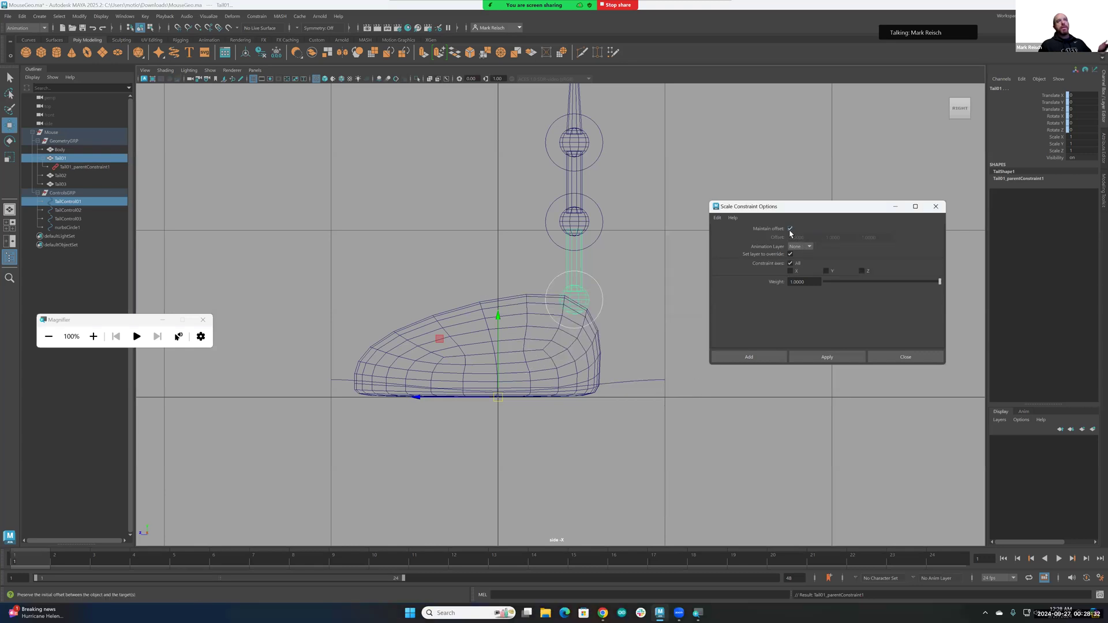
{"action": "left_click", "coordinate": [770, 355]}
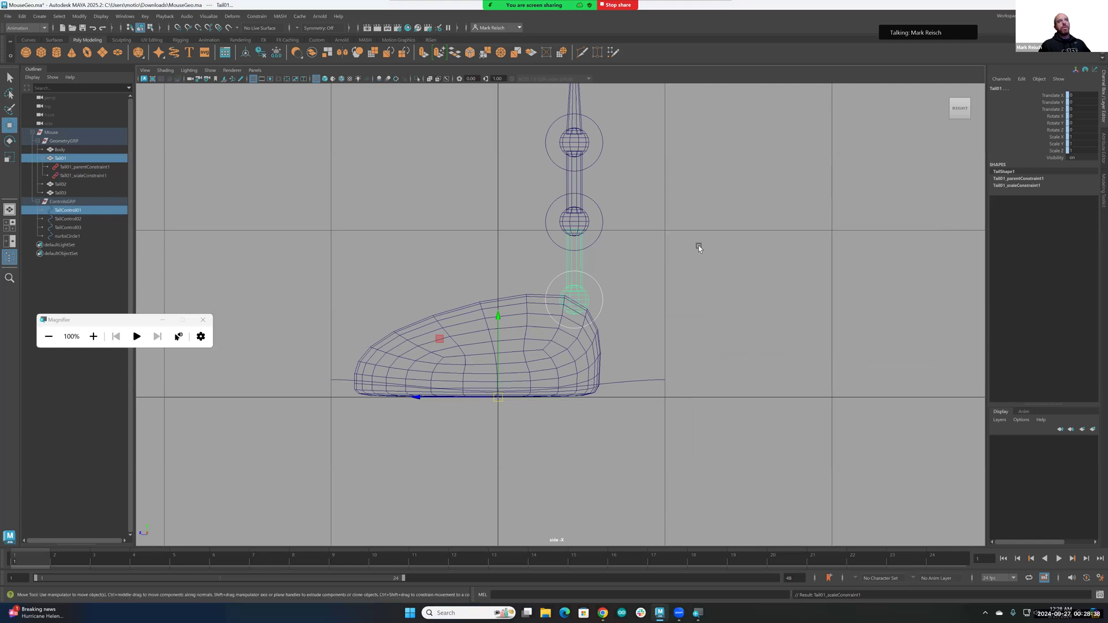
Rehearse the constraint selection order on the lowest tail segment, picking the TailControl01 circle before adding the Tail01 mesh.
{"action": "middle_click_drag", "start_coordinate": [698, 246], "coordinate": [715, 290], "text": "alt"}
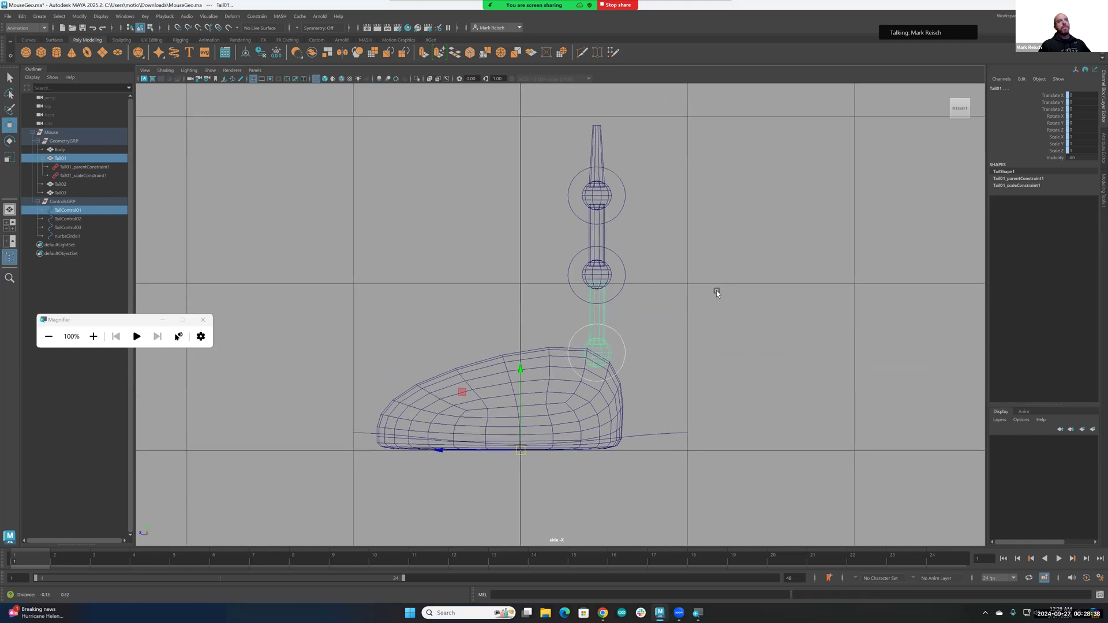
{"action": "left_click", "coordinate": [618, 288]}
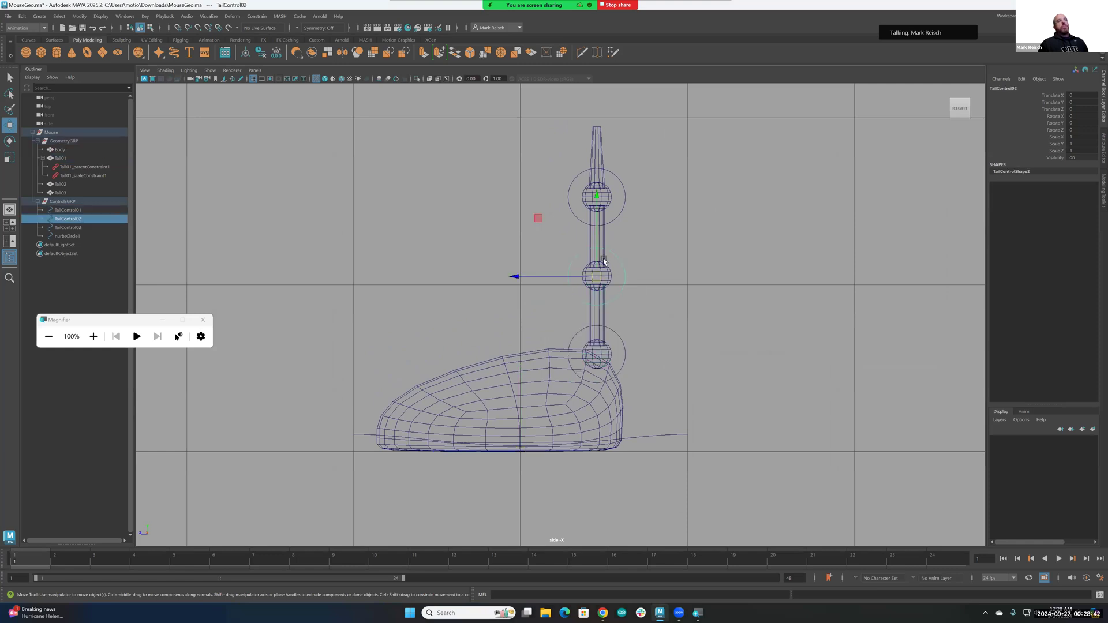
{"action": "middle_click_drag", "start_coordinate": [914, 311], "coordinate": [915, 334], "text": "alt"}
{"action": "scroll", "coordinate": [837, 316], "scroll_direction": "up", "scroll_amount": 2}
{"action": "middle_click_drag", "start_coordinate": [833, 306], "coordinate": [794, 324], "text": "alt"}
{"action": "scroll", "coordinate": [768, 346], "scroll_direction": "up", "scroll_amount": 1}
{"action": "left_click", "coordinate": [632, 425]}
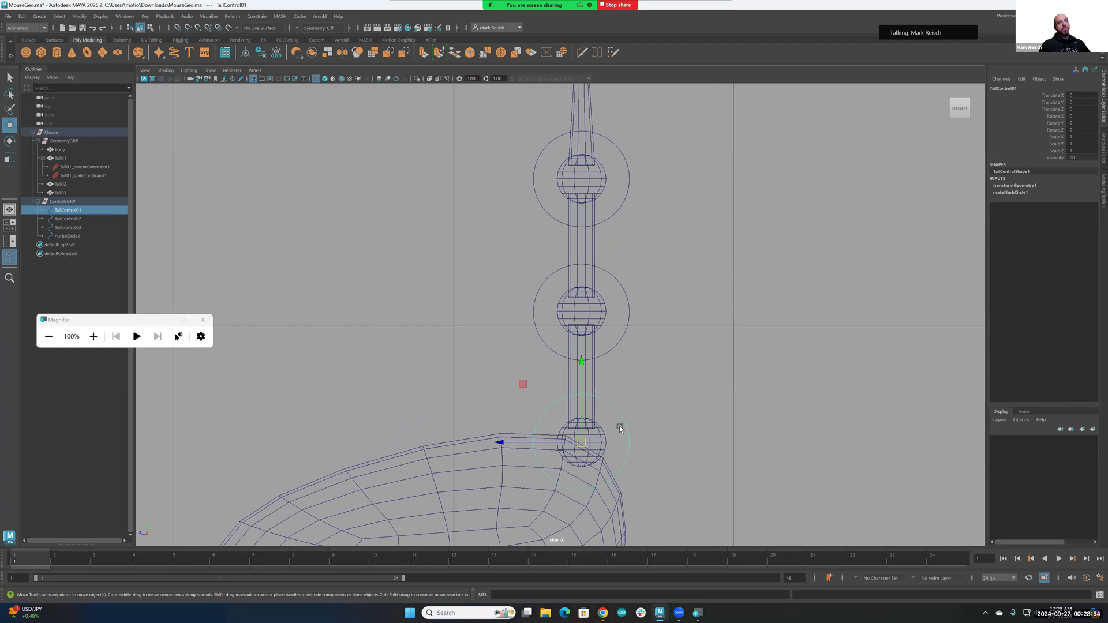
{"action": "left_click", "coordinate": [603, 434], "text": "shift"}
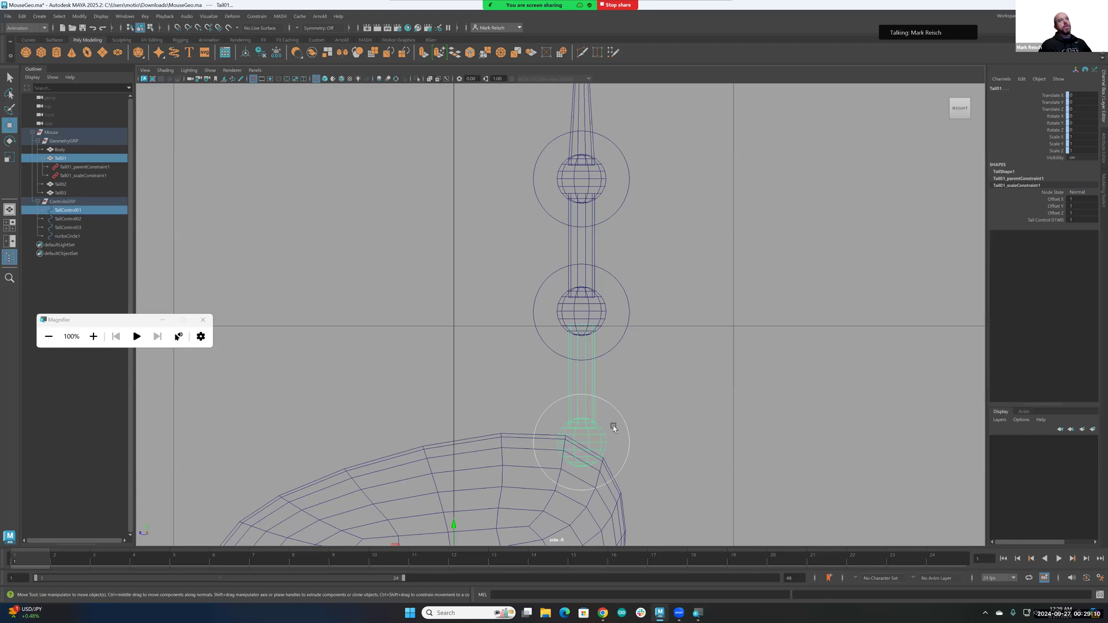
{"action": "left_click_drag", "start_coordinate": [636, 421], "coordinate": [617, 430]}
{"action": "left_click", "coordinate": [603, 432], "text": "shift"}
Select the TailControl02 circle around the tail's middle joint.
{"action": "middle_click_drag", "start_coordinate": [631, 356], "coordinate": [622, 380], "text": "alt"}
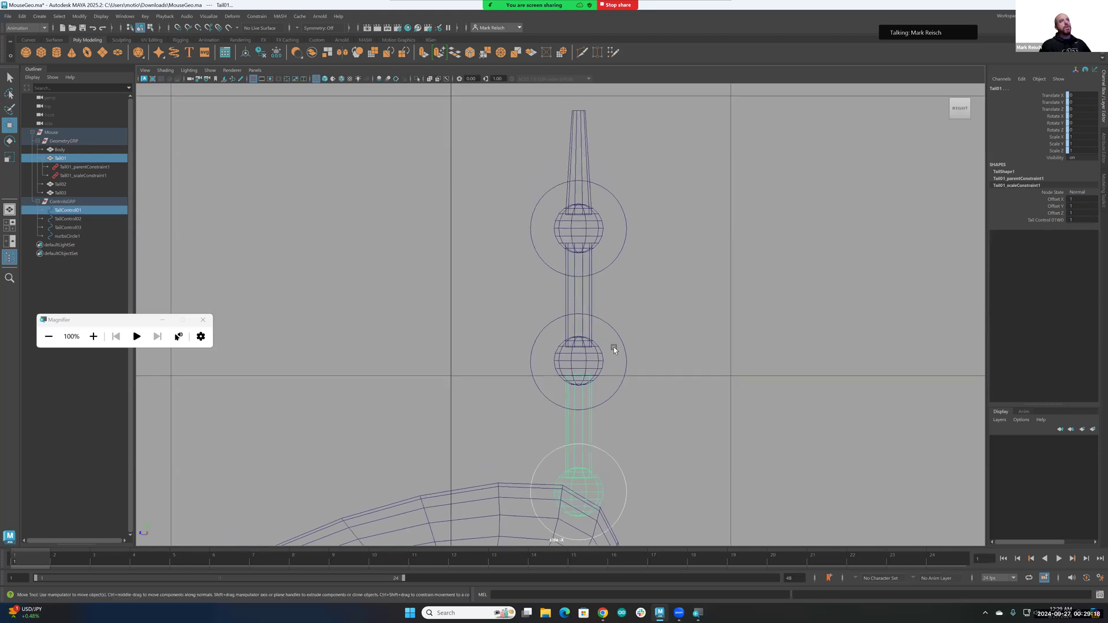
{"action": "left_click_drag", "start_coordinate": [614, 348], "coordinate": [645, 334]}
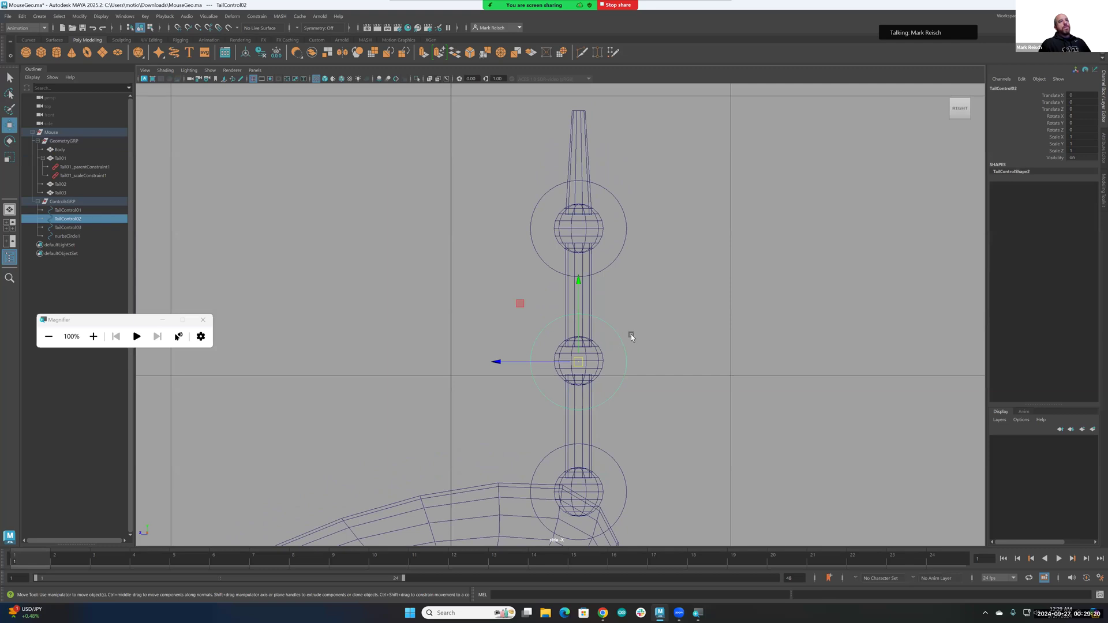
Constrain the Tail02 mesh to TailControl02 with a parent constraint and a scale constraint.
{"action": "left_click", "coordinate": [594, 360], "text": "shift"}
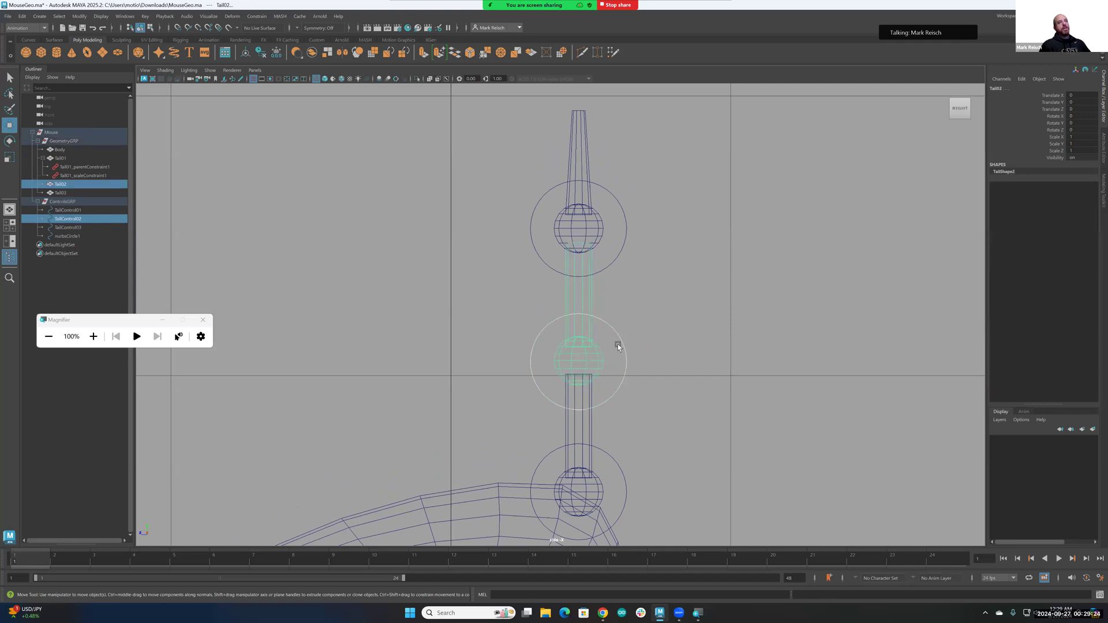
{"action": "key", "text": "space"}
{"action": "left_click", "coordinate": [634, 370]}
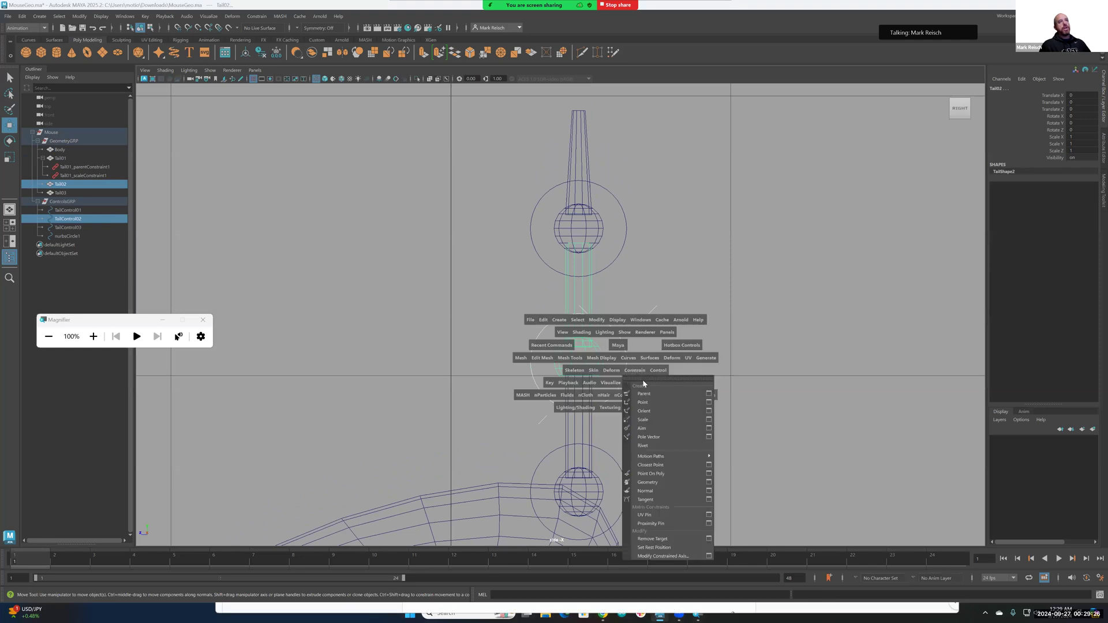
{"action": "key", "text": "space"}
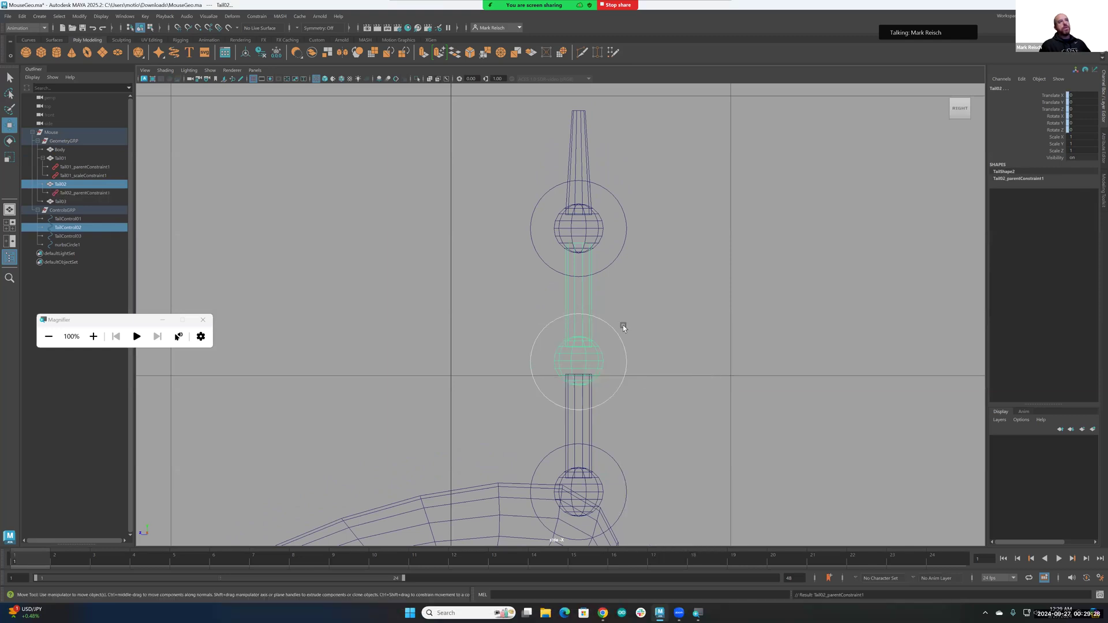
{"action": "key", "text": "space"}
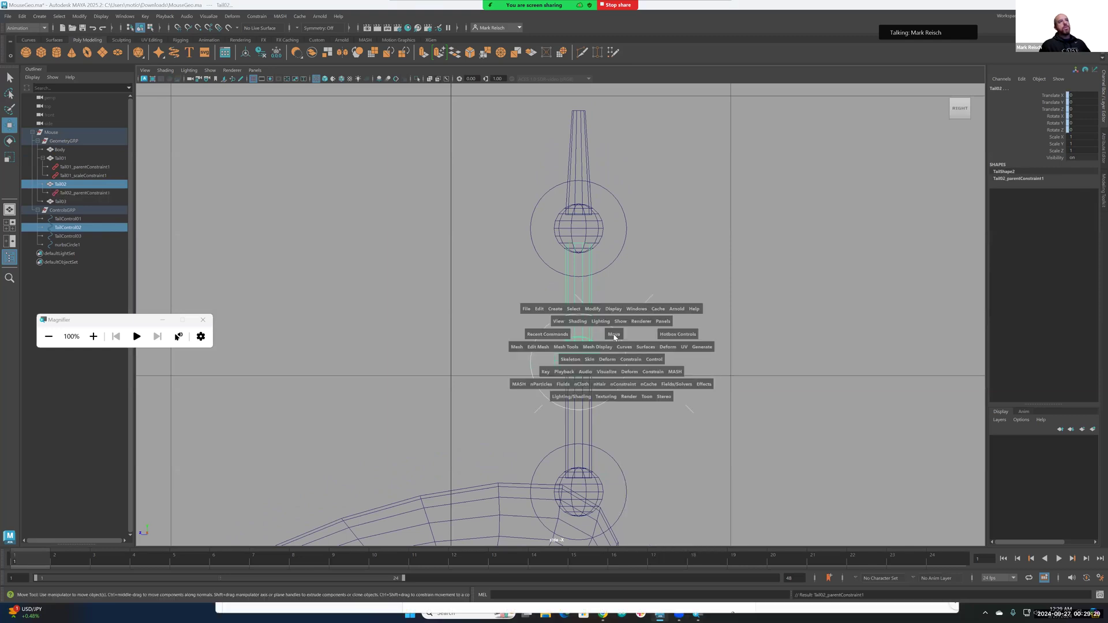
{"action": "left_click", "coordinate": [630, 360]}
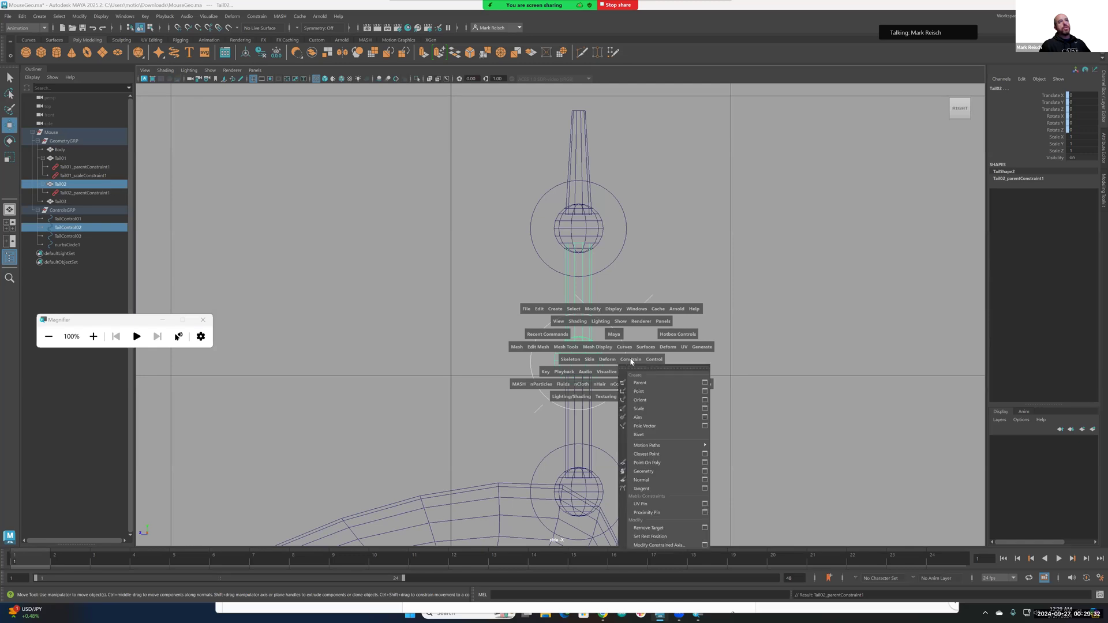
{"action": "left_click", "coordinate": [645, 408]}
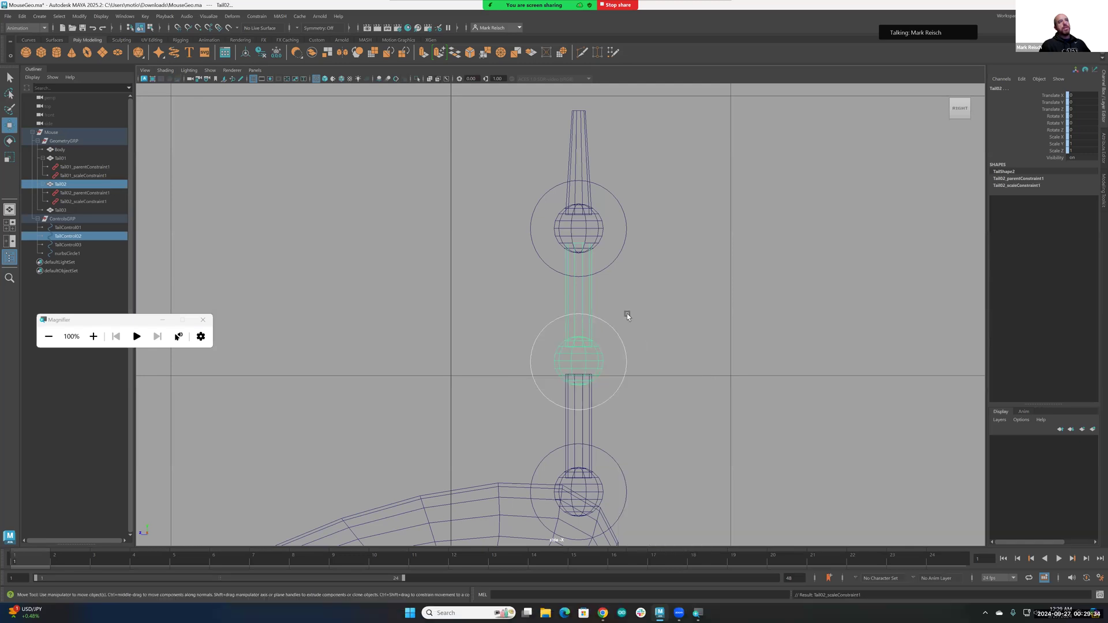
Constrain the Tail03 mesh to TailControl03 with a parent constraint and a scale constraint.
{"action": "left_click", "coordinate": [620, 244]}
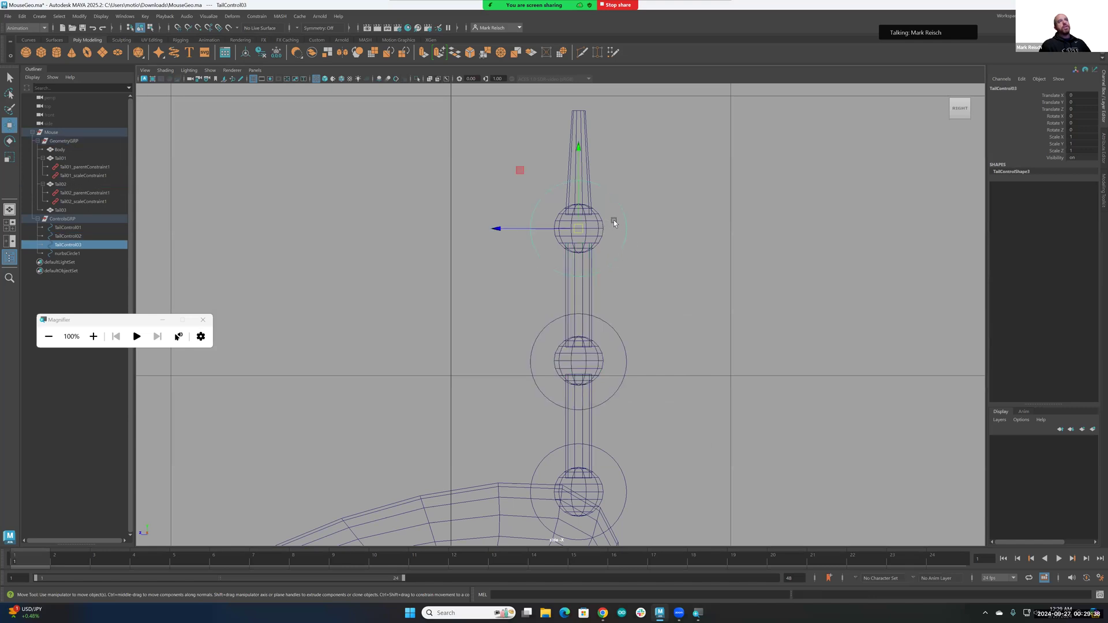
{"action": "middle_click_drag", "start_coordinate": [638, 234], "coordinate": [663, 301], "text": "alt"}
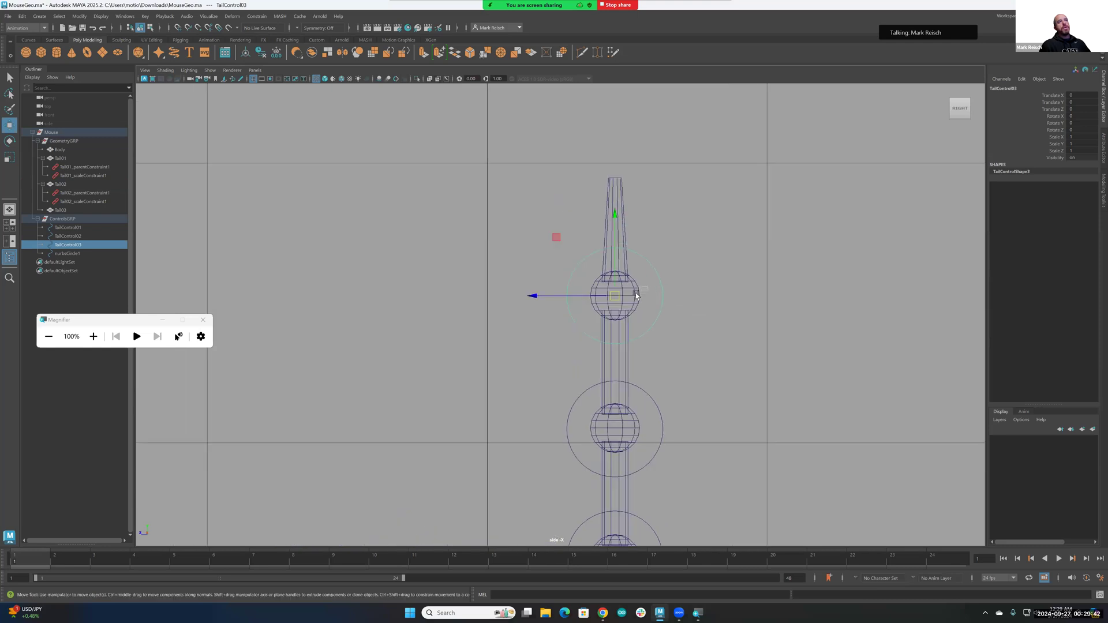
{"action": "left_click", "coordinate": [635, 295]}
{"action": "key", "text": "space"}
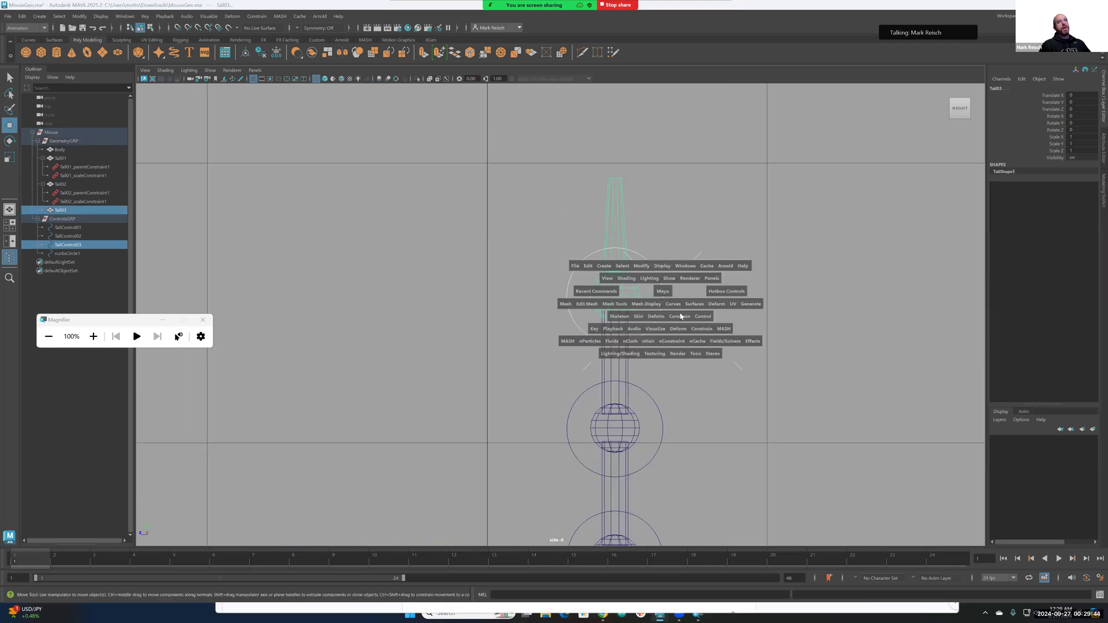
{"action": "left_click", "coordinate": [682, 317]}
{"action": "left_click", "coordinate": [694, 339]}
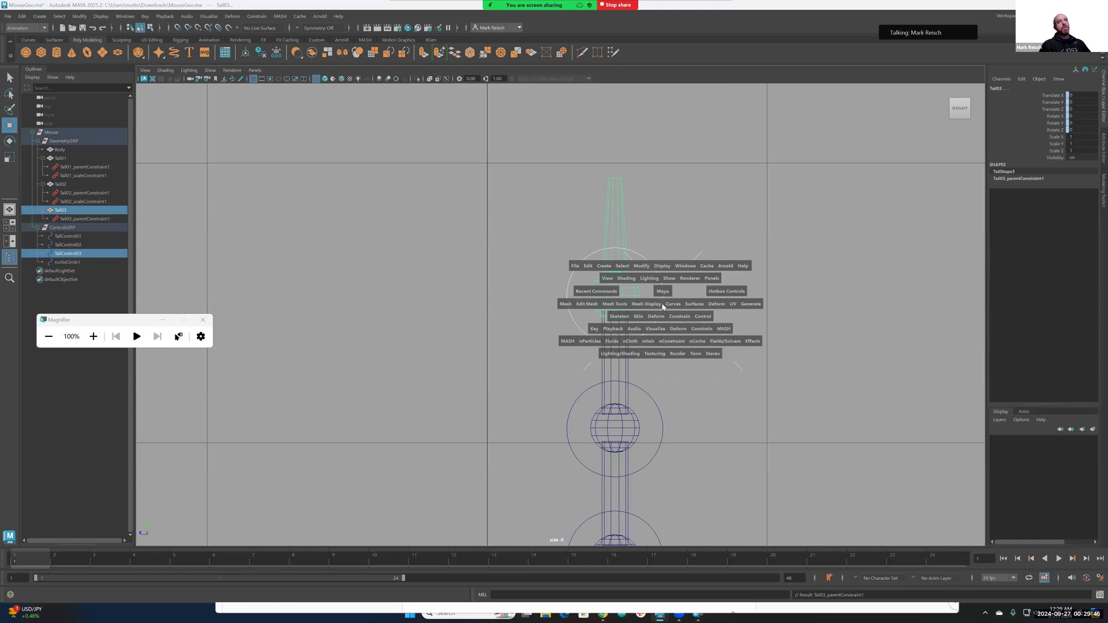
{"action": "left_click", "coordinate": [679, 318]}
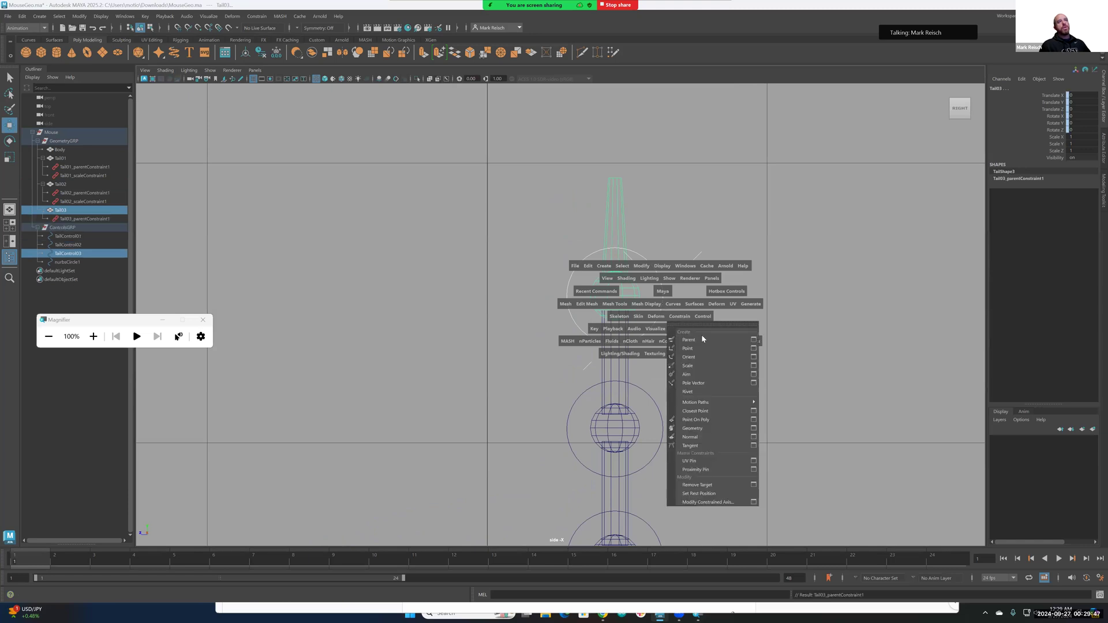
{"action": "left_click", "coordinate": [699, 372]}
Rename the large circle control around the base of the mouse body as MasterMove.
{"action": "right_click_drag", "start_coordinate": [690, 330], "coordinate": [593, 346], "text": "alt"}
{"action": "middle_click_drag", "start_coordinate": [600, 358], "coordinate": [604, 331], "text": "alt"}
{"action": "right_click_drag", "start_coordinate": [604, 331], "coordinate": [870, 324], "text": "alt"}
{"action": "mouse_move", "coordinate": [638, 285]}
{"action": "middle_mouse_down", "text": "alt"}
{"action": "mouse_move", "coordinate": [648, 340]}
{"action": "mouse_move", "coordinate": [654, 271]}
{"action": "middle_mouse_up", "text": "alt"}
{"action": "middle_click_drag", "start_coordinate": [625, 323], "coordinate": [627, 329], "text": "alt"}
{"action": "right_click_drag", "start_coordinate": [627, 329], "coordinate": [684, 360], "text": "alt"}
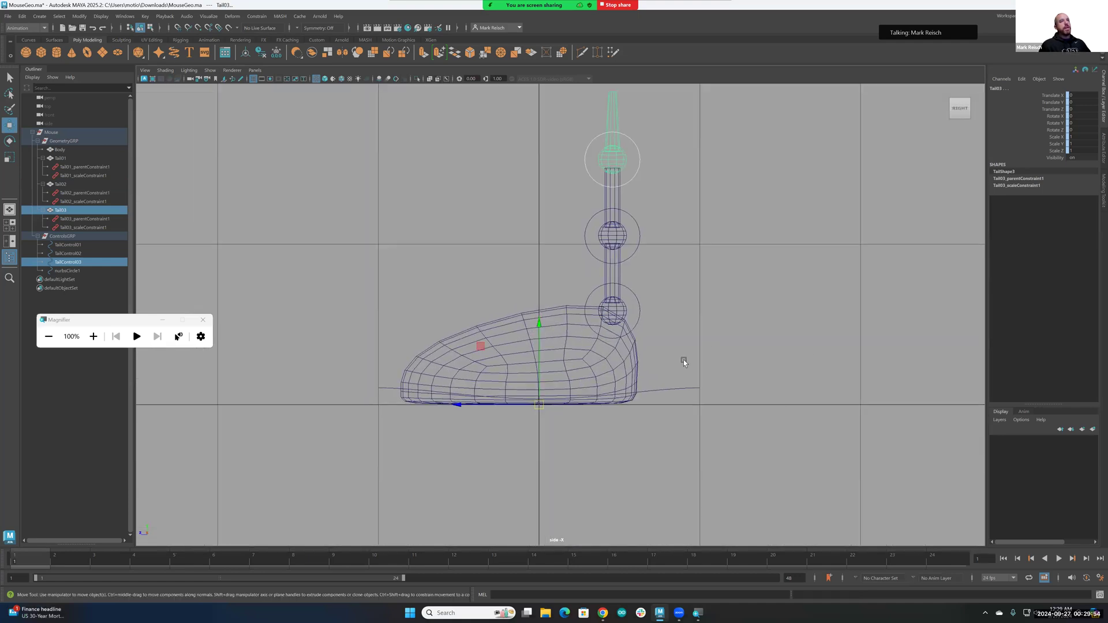
{"action": "left_click", "coordinate": [678, 379]}
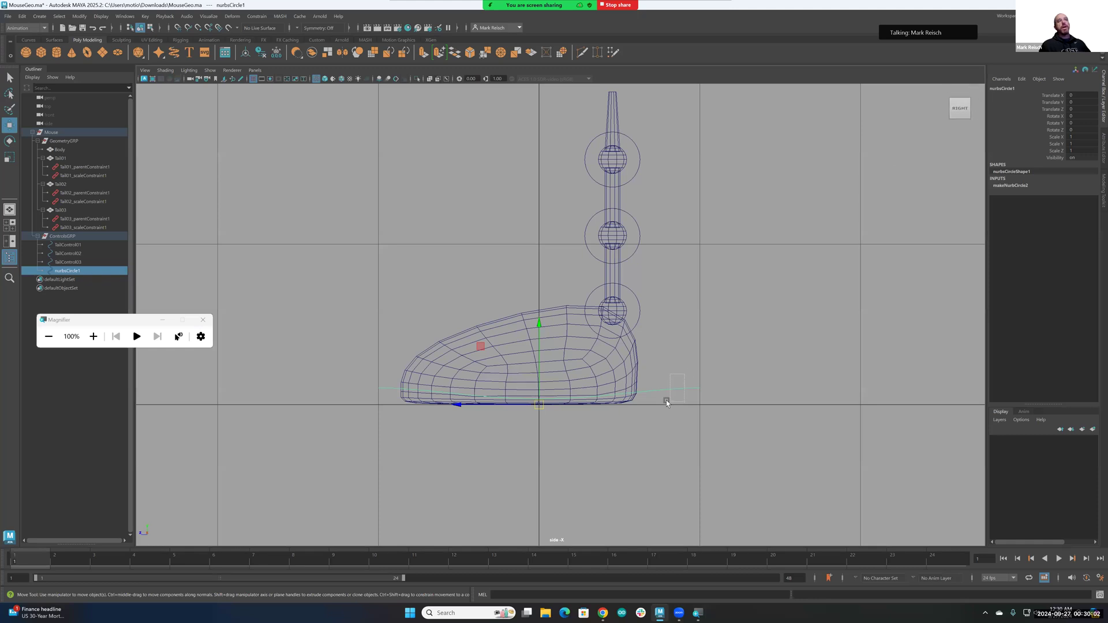
{"action": "left_click", "coordinate": [1002, 88]}
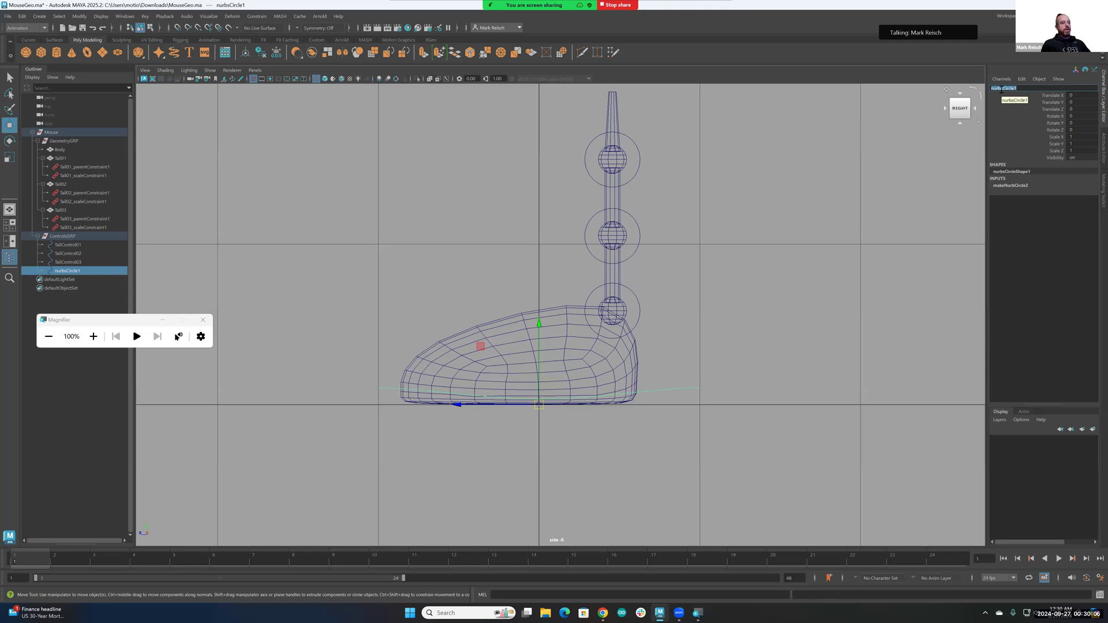
{"action": "type", "text": "MasterMove"}
{"action": "key", "text": "Return"}
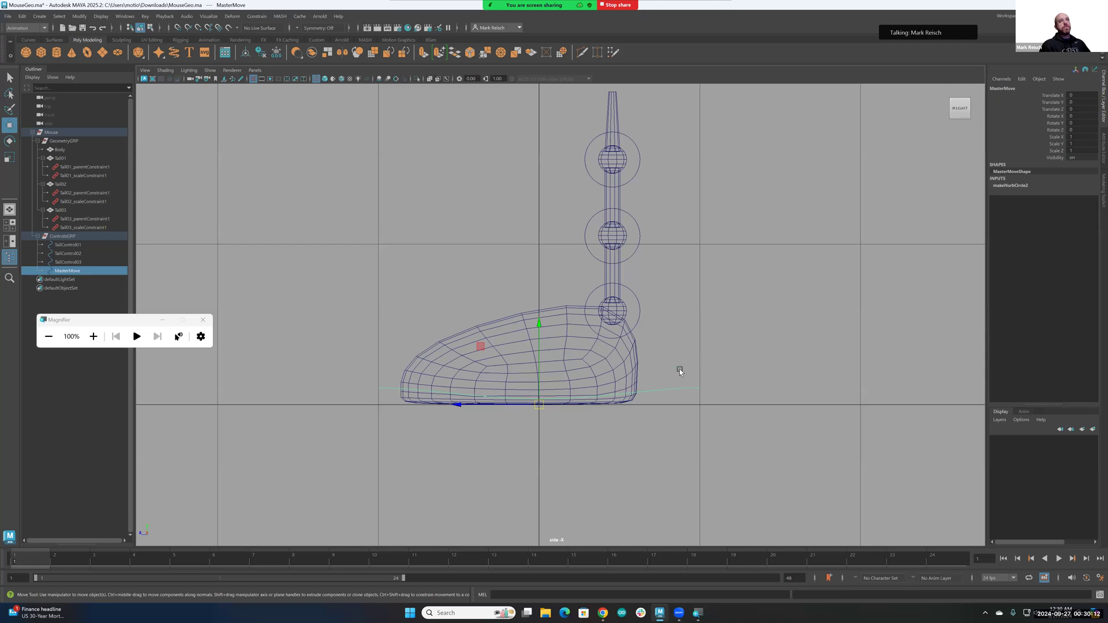
Constrain the Body mesh to the MasterMove control with a parent constraint and a scale constraint.
{"action": "left_click", "coordinate": [627, 373], "text": "shift"}
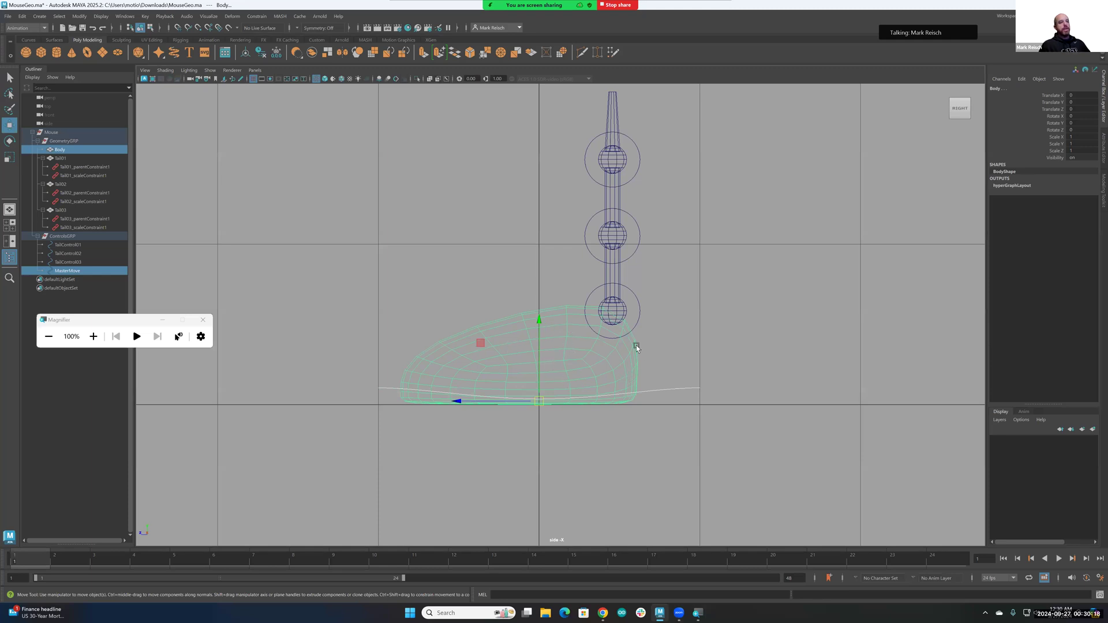
{"action": "key", "text": "space"}
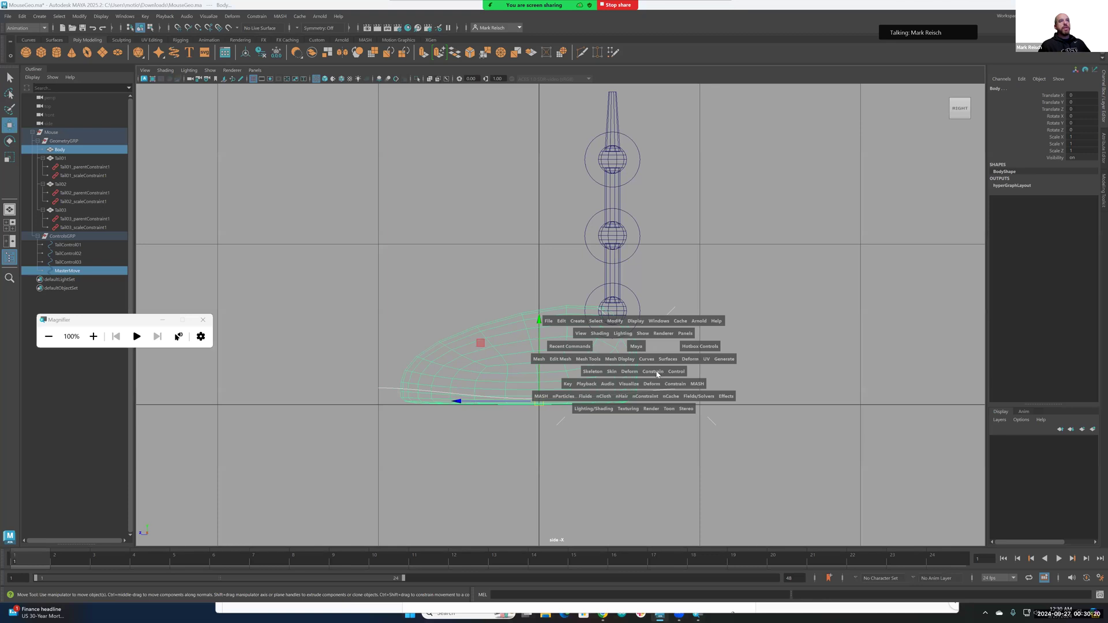
{"action": "left_click", "coordinate": [656, 372]}
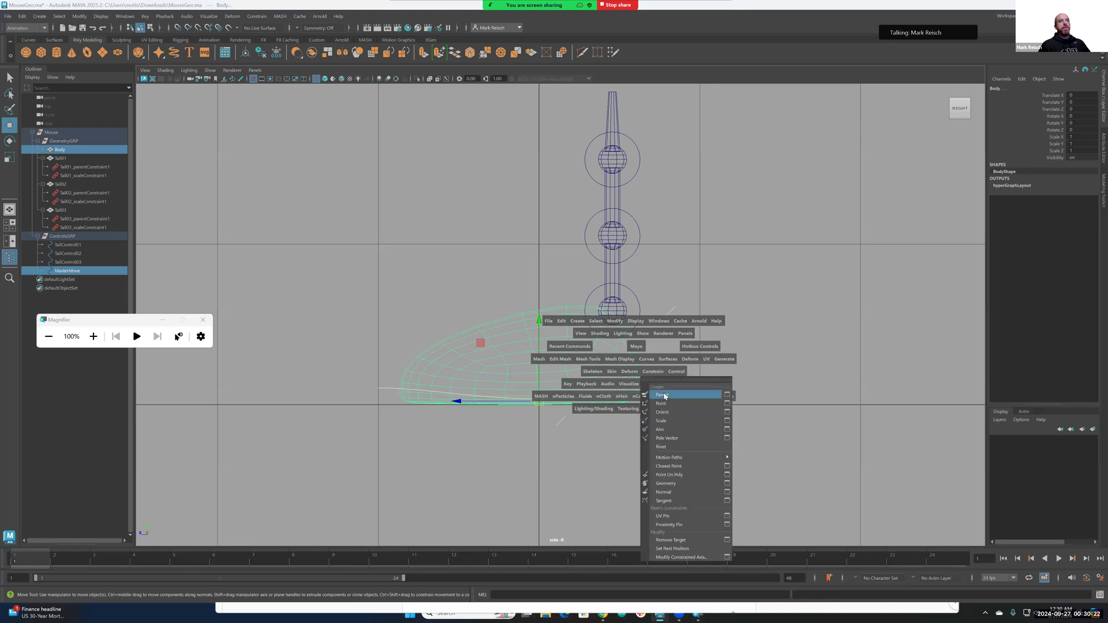
{"action": "left_click", "coordinate": [662, 394]}
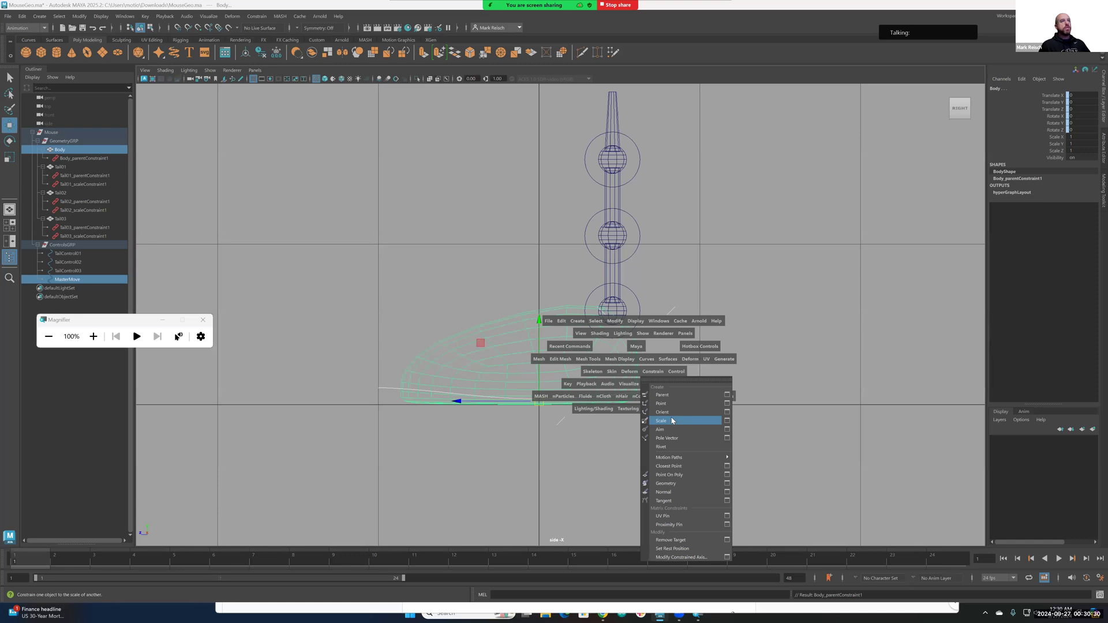
{"action": "left_click", "coordinate": [664, 420]}
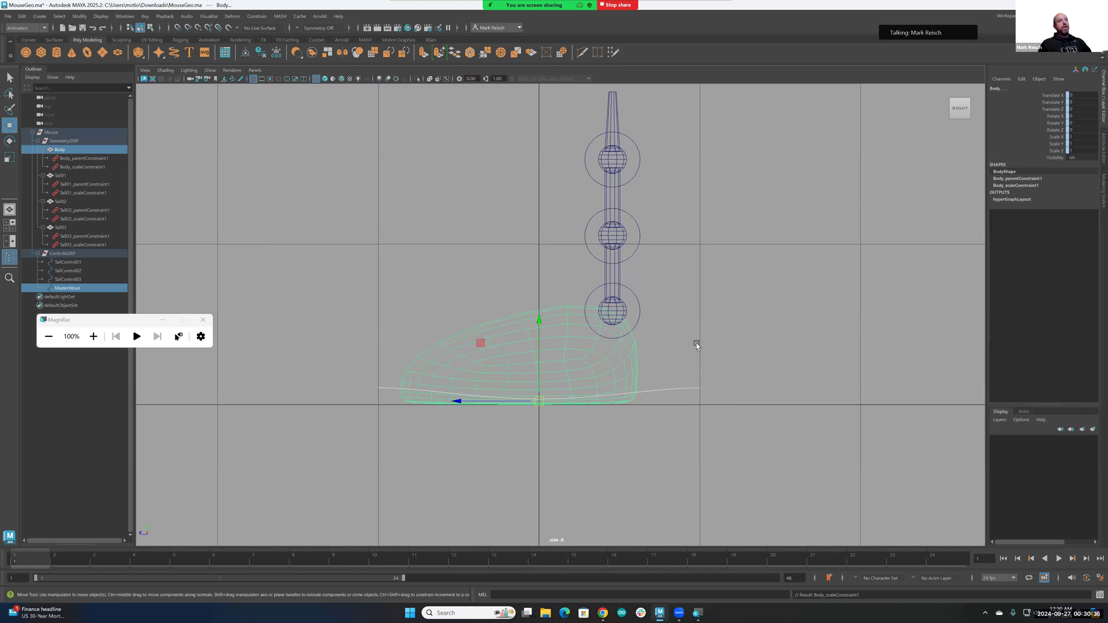
Test-rotate TailControl01 at the base of the tail, and undo the rotation.
{"action": "middle_click_drag", "start_coordinate": [678, 336], "coordinate": [705, 375], "text": "alt"}
{"action": "left_click", "coordinate": [705, 375]}
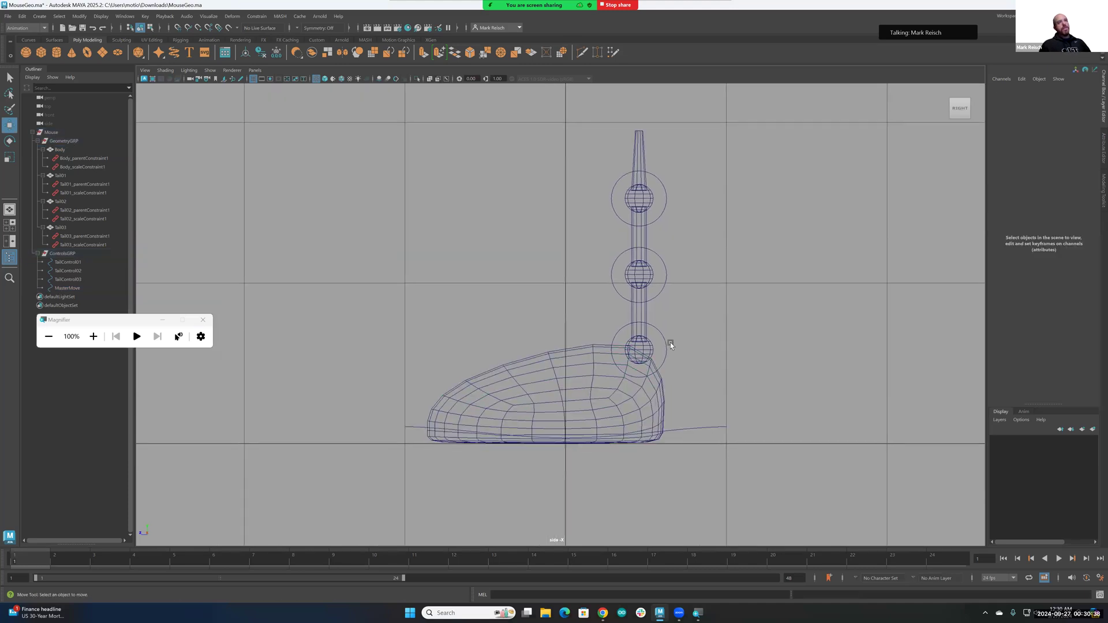
{"action": "left_click", "coordinate": [668, 338]}
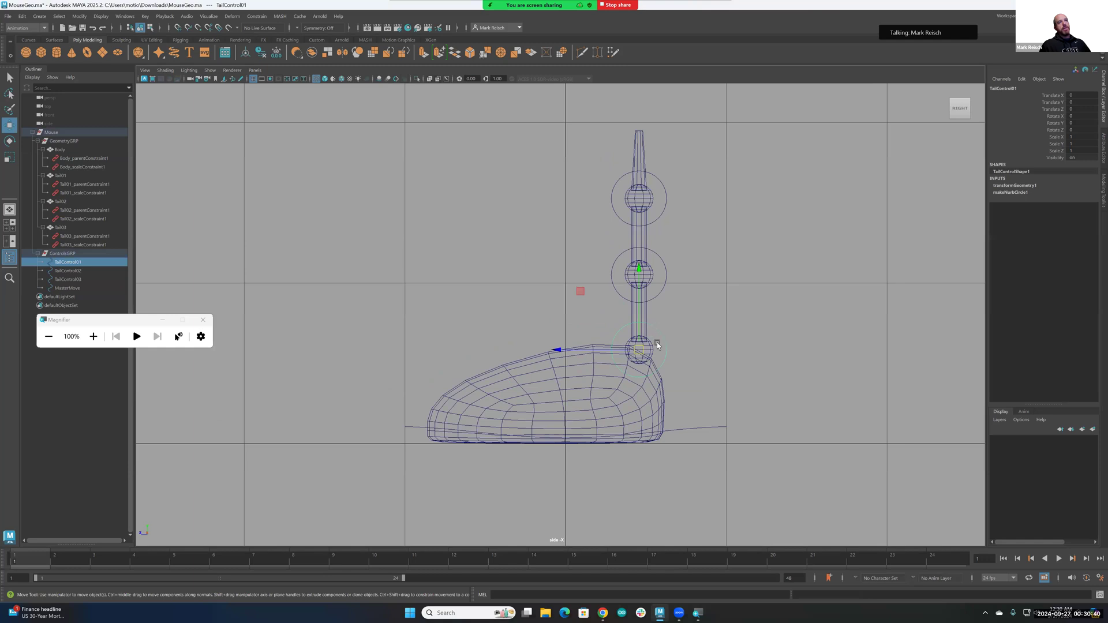
{"action": "key", "text": "e"}
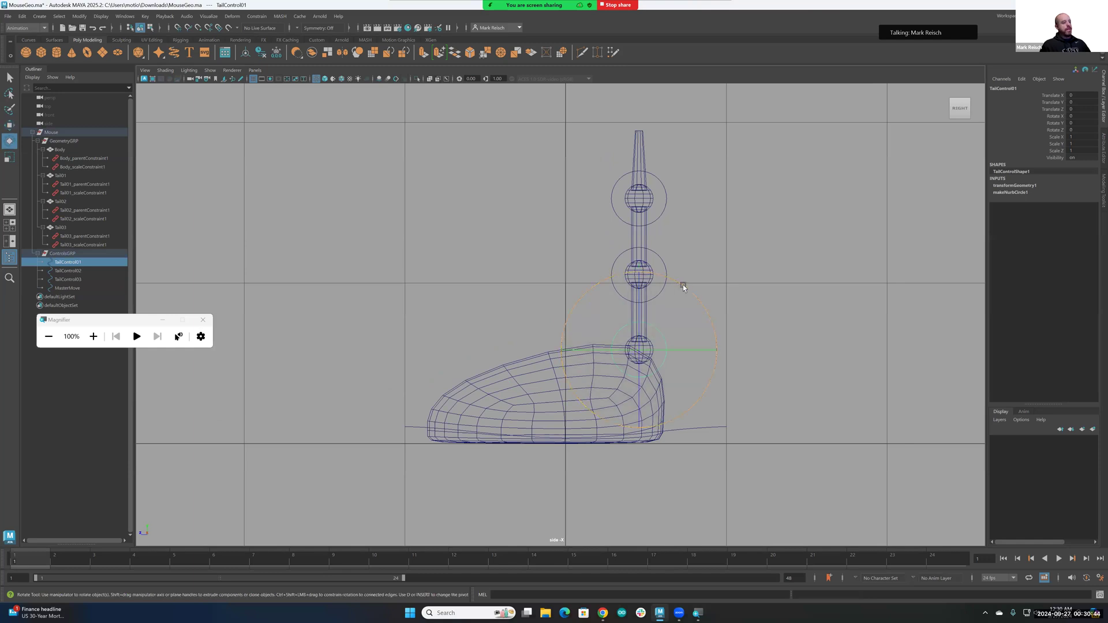
{"action": "left_click_drag", "start_coordinate": [683, 285], "coordinate": [684, 310]}
{"action": "key", "text": "ctrl+z"}
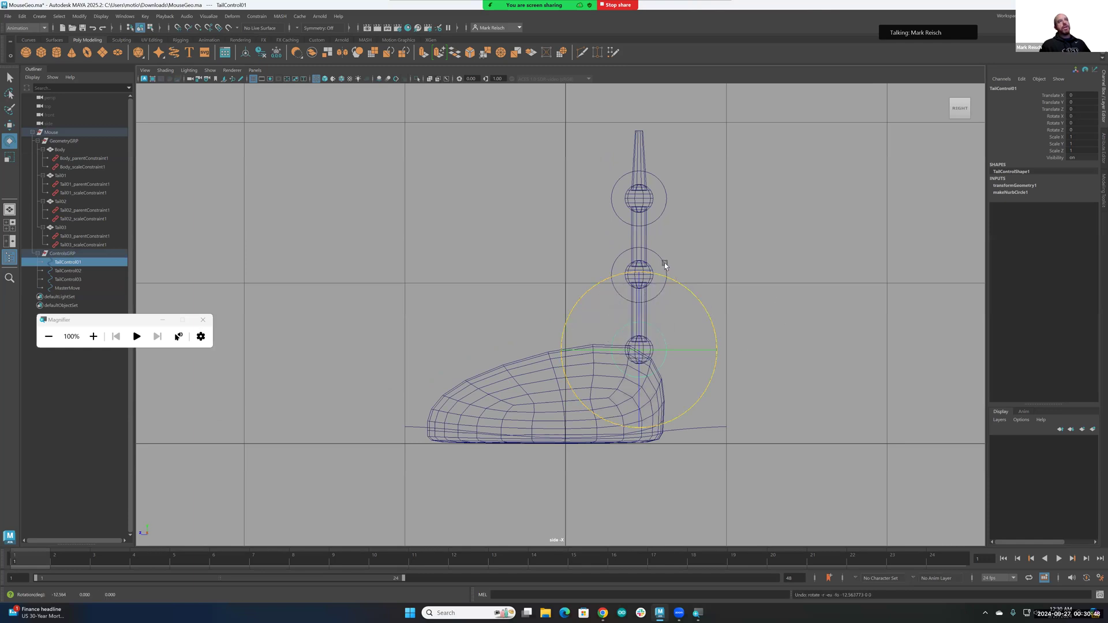
Test-rotate TailControl02 and TailControl03 one after the other, undoing each rotation.
{"action": "left_click", "coordinate": [664, 263]}
{"action": "left_click_drag", "start_coordinate": [680, 258], "coordinate": [678, 281]}
{"action": "key", "text": "ctrl+z"}
{"action": "left_click", "coordinate": [663, 189]}
{"action": "left_click_drag", "start_coordinate": [708, 158], "coordinate": [688, 262]}
{"action": "key", "text": "ctrl+z"}
Test-rotate the middle tail control again to check how the tail segments follow, and undo the rotations.
{"action": "left_click", "coordinate": [663, 286]}
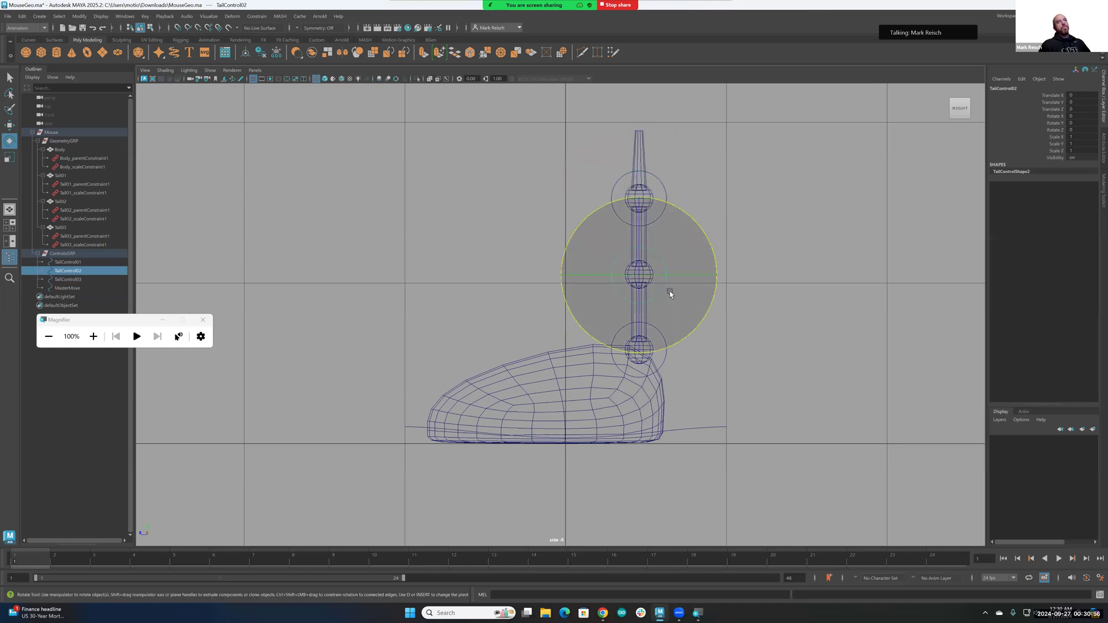
{"action": "left_click_drag", "start_coordinate": [702, 233], "coordinate": [659, 175]}
{"action": "key", "text": "ctrl+z"}
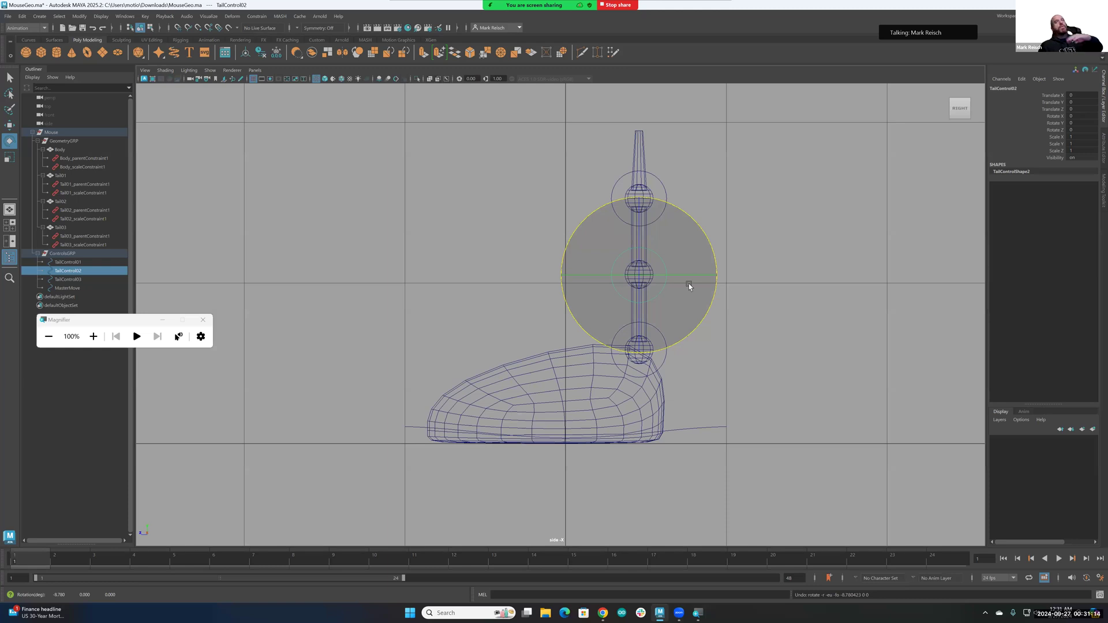
{"action": "left_click", "coordinate": [687, 283]}
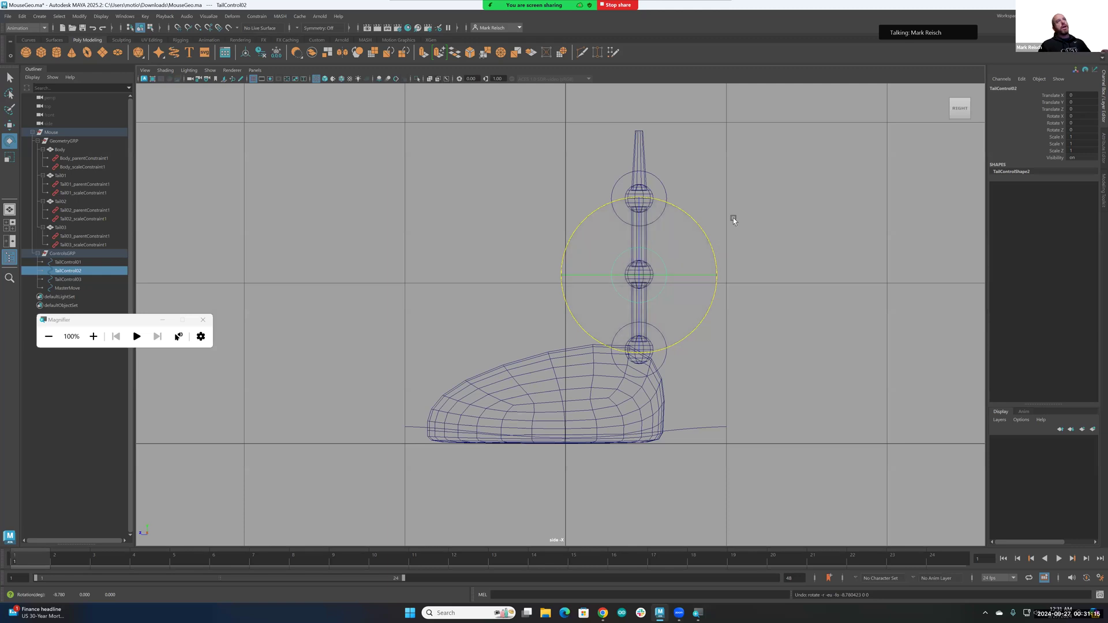
{"action": "left_click", "coordinate": [668, 284]}
{"action": "left_click_drag", "start_coordinate": [712, 264], "coordinate": [663, 177]}
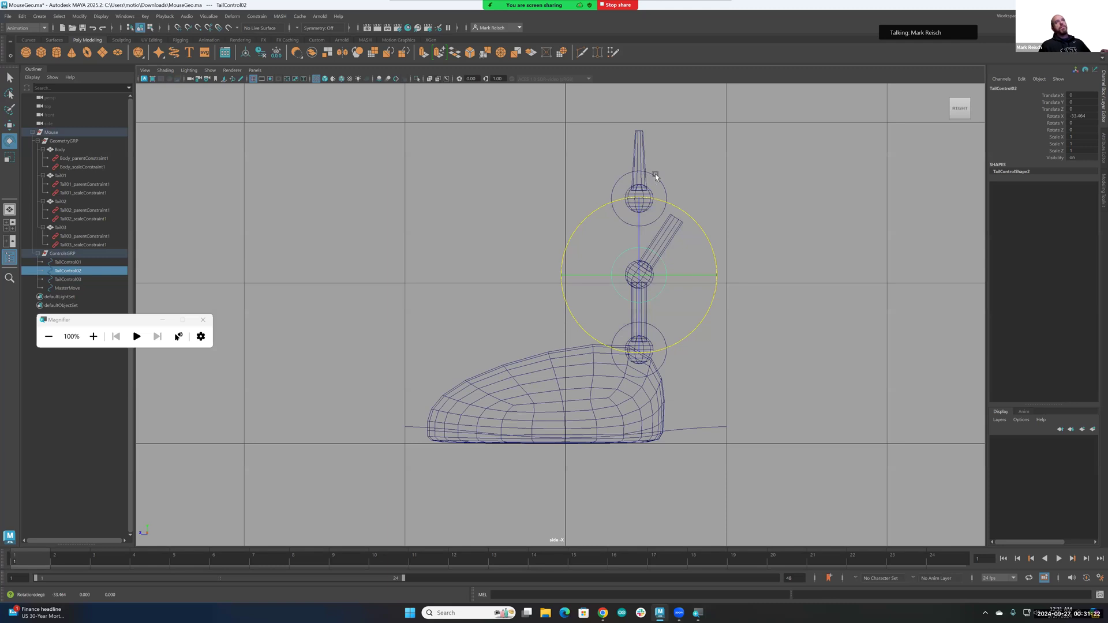
{"action": "left_click", "coordinate": [655, 174]}
{"action": "key", "text": "ctrl+z"}
{"action": "key", "text": "ctrl+z"}
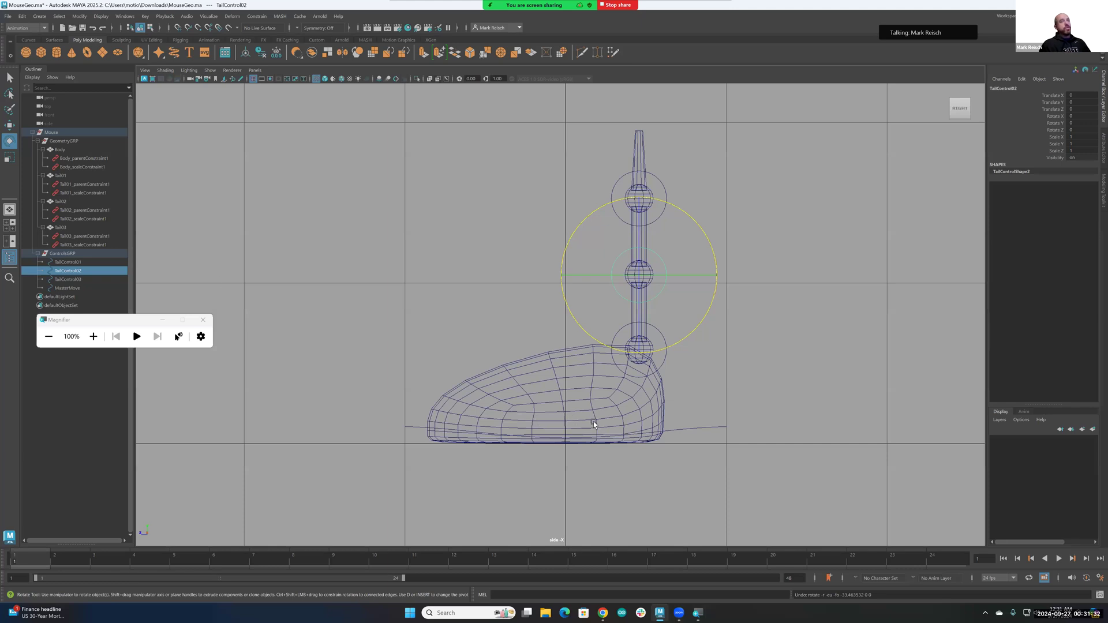
Select TailControl02, try smaller and larger manipulator sizes, leave the manipulator reduced and switch to the Move tool.
{"action": "left_click", "coordinate": [714, 351]}
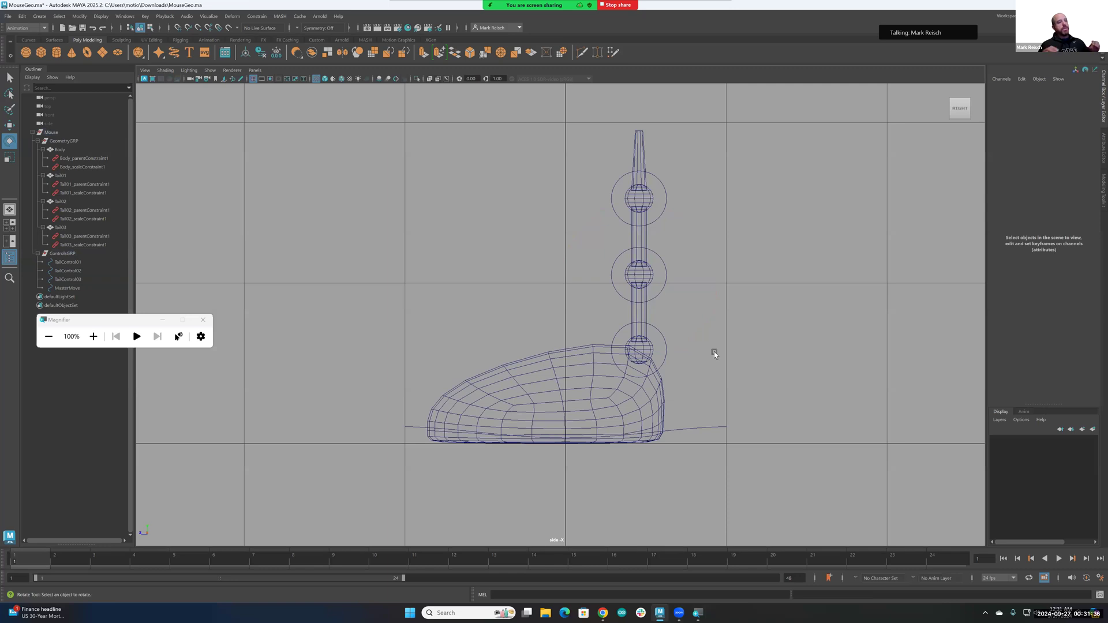
{"action": "left_click", "coordinate": [660, 333]}
{"action": "left_click", "coordinate": [692, 282]}
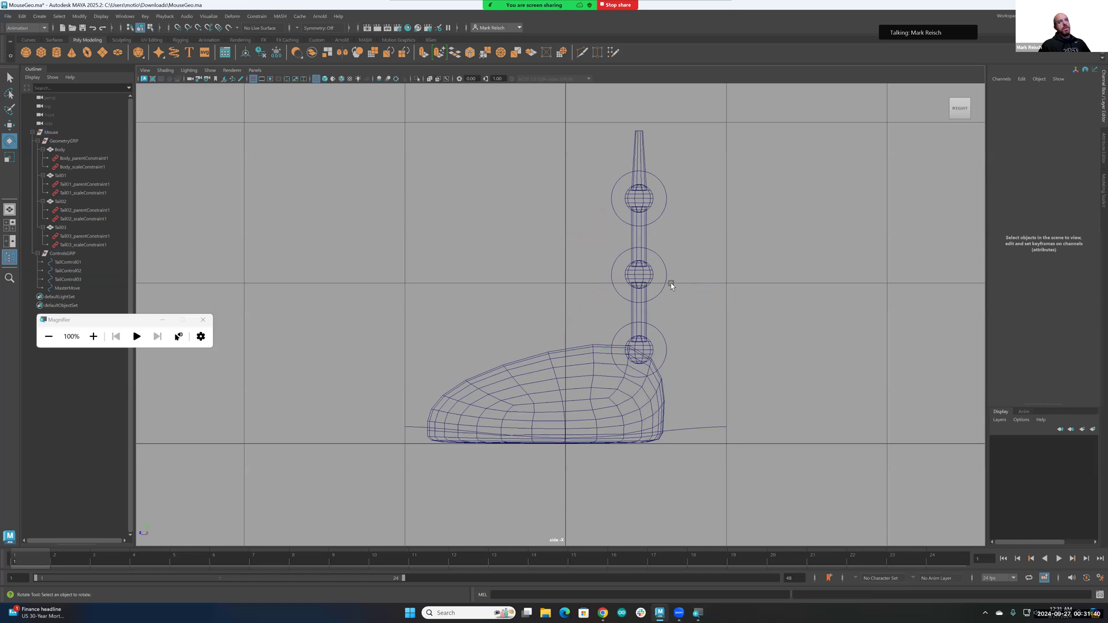
{"action": "left_click", "coordinate": [664, 284]}
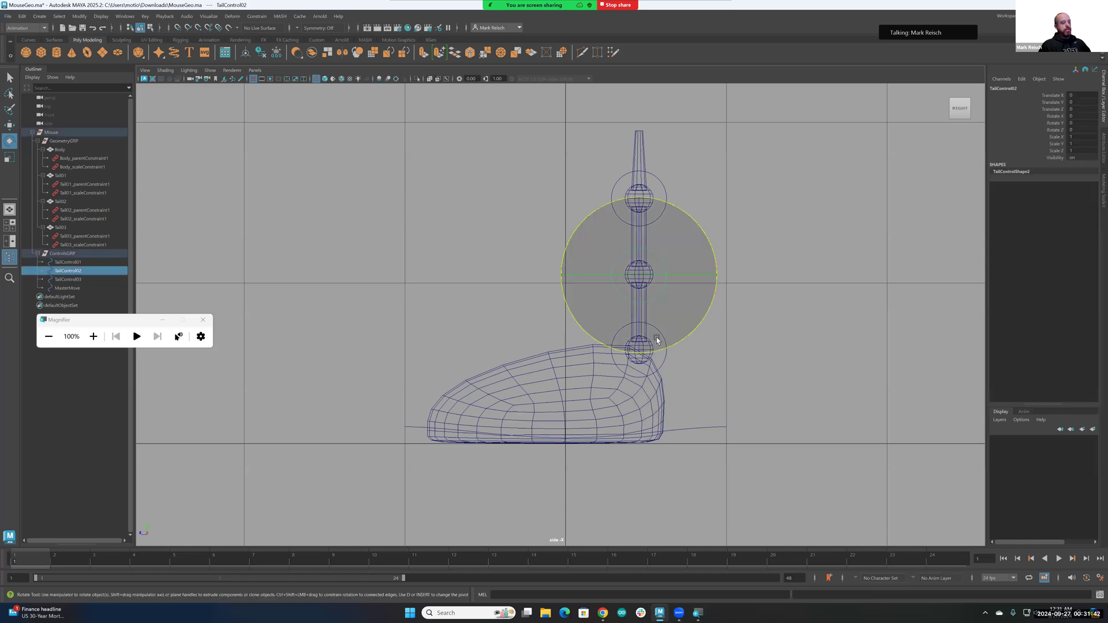
{"action": "key", "text": "minus"}
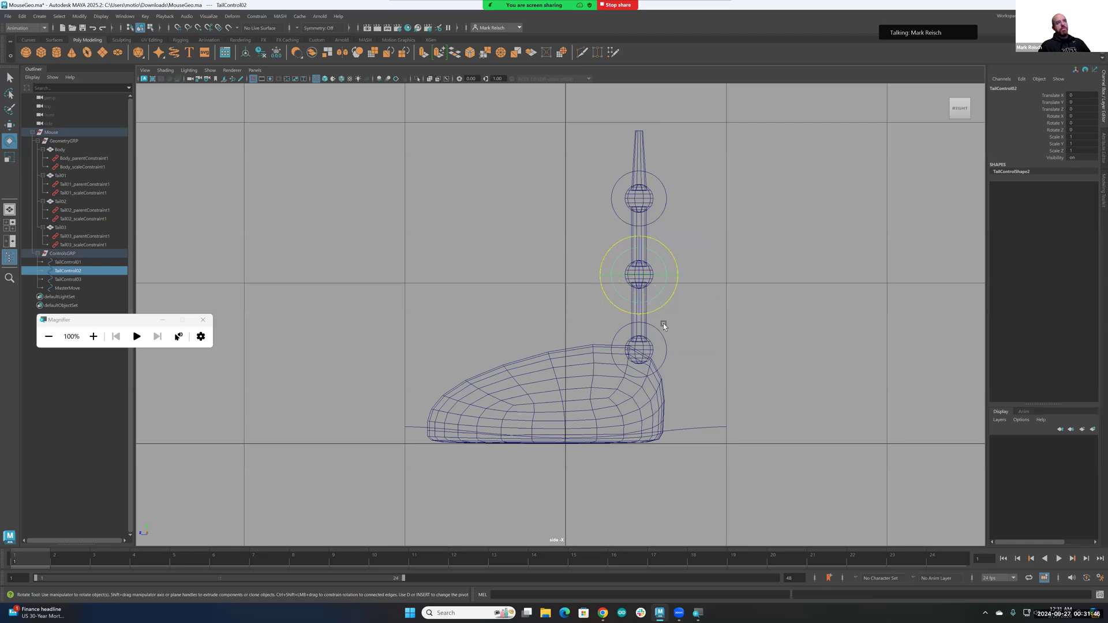
{"action": "key", "text": "equal"}
{"action": "key", "text": "equal"}
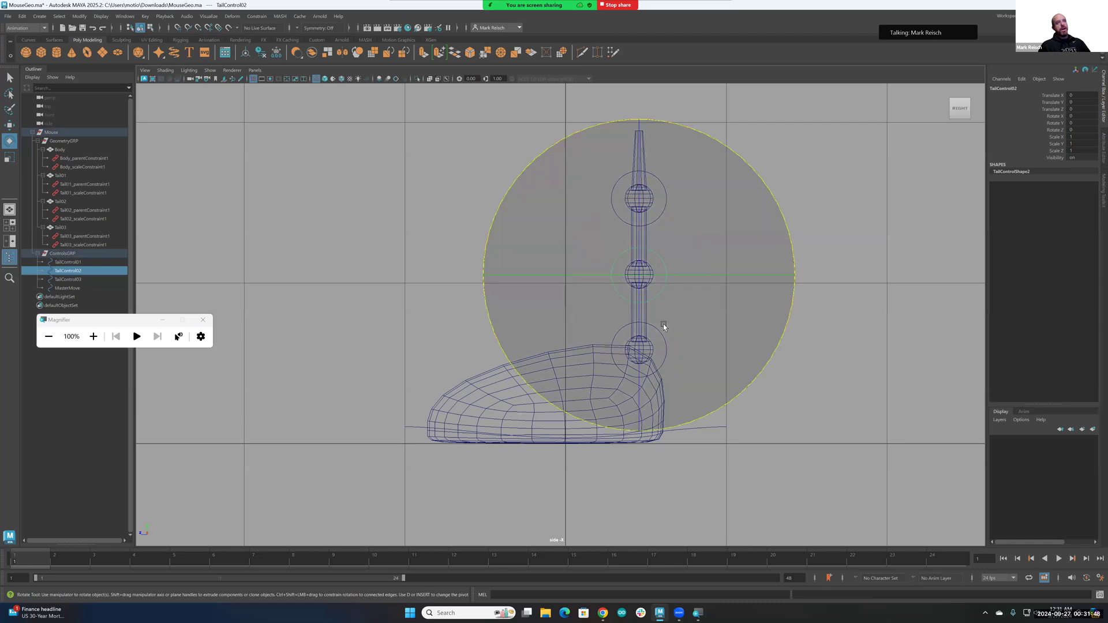
{"action": "key", "text": "minus"}
{"action": "key", "text": "w"}
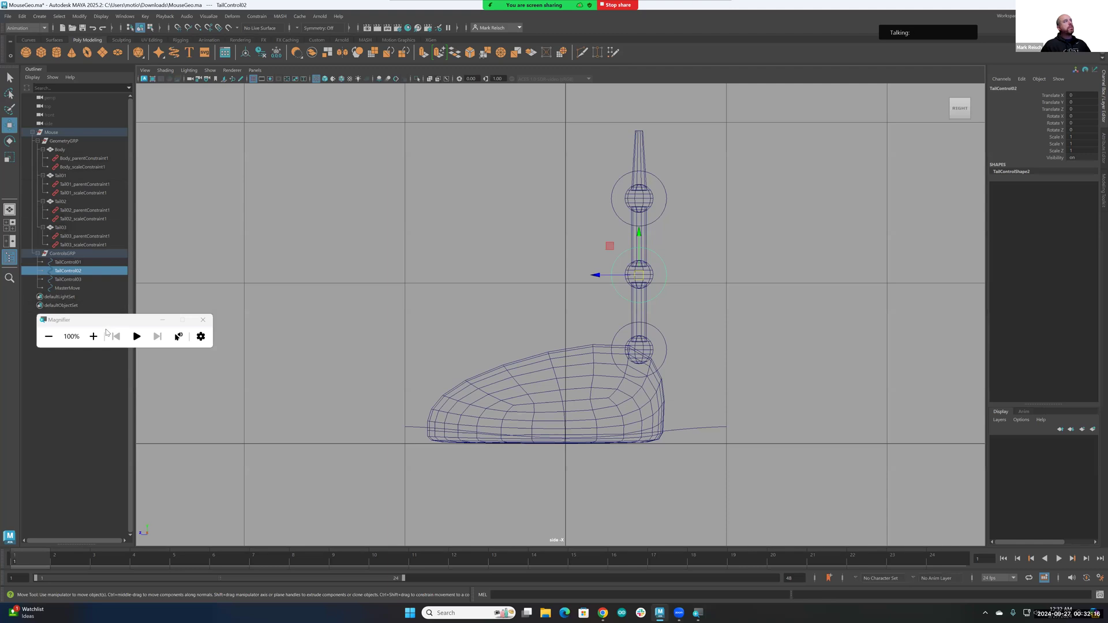
Parent TailControl03 under TailControl02, and parent TailControl02 under TailControl01.
{"action": "left_click", "coordinate": [69, 263]}
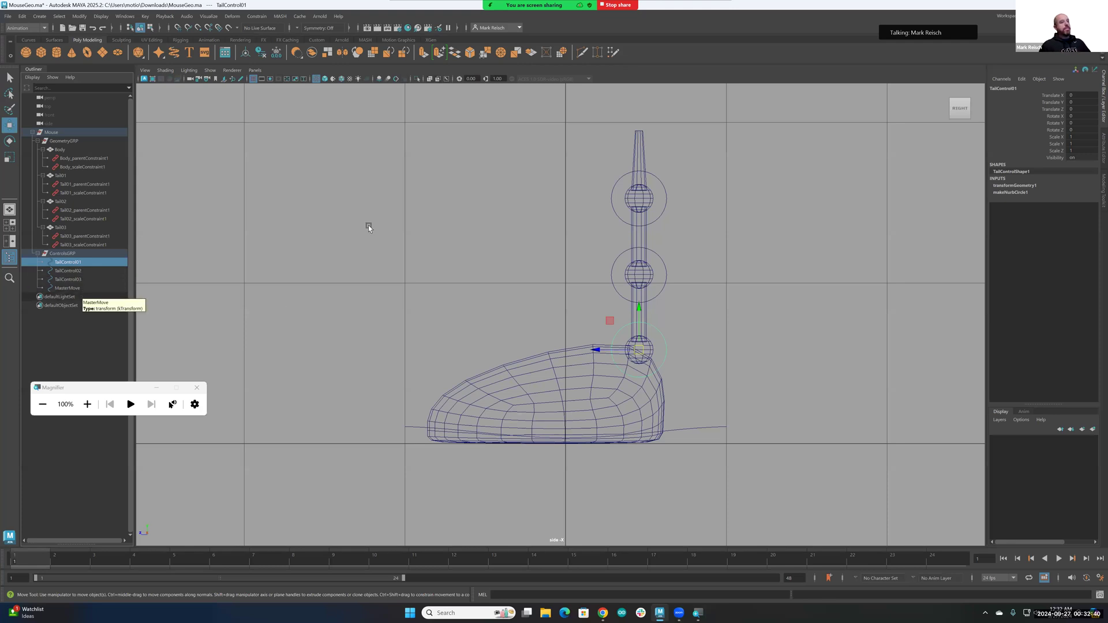
{"action": "left_click", "coordinate": [662, 196]}
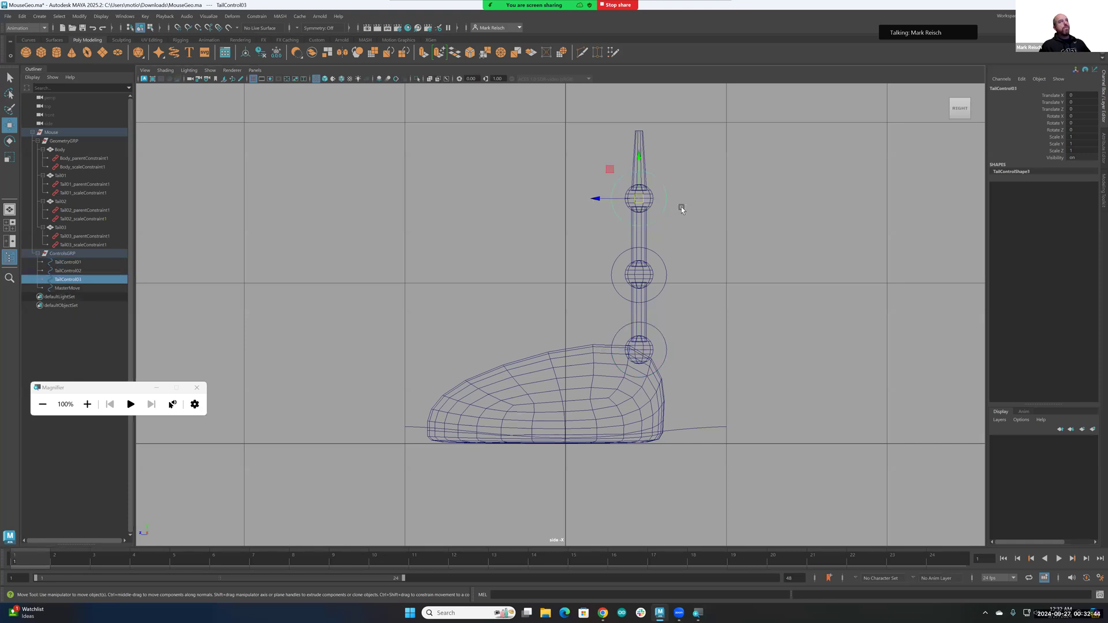
{"action": "left_click", "coordinate": [667, 260], "text": "shift"}
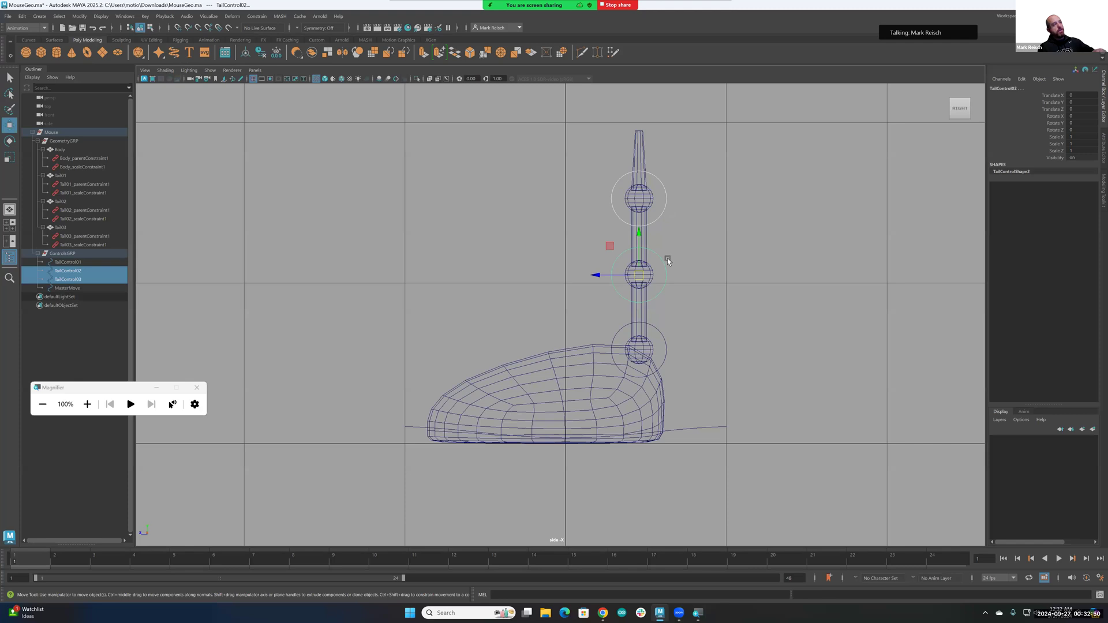
{"action": "key", "text": "p"}
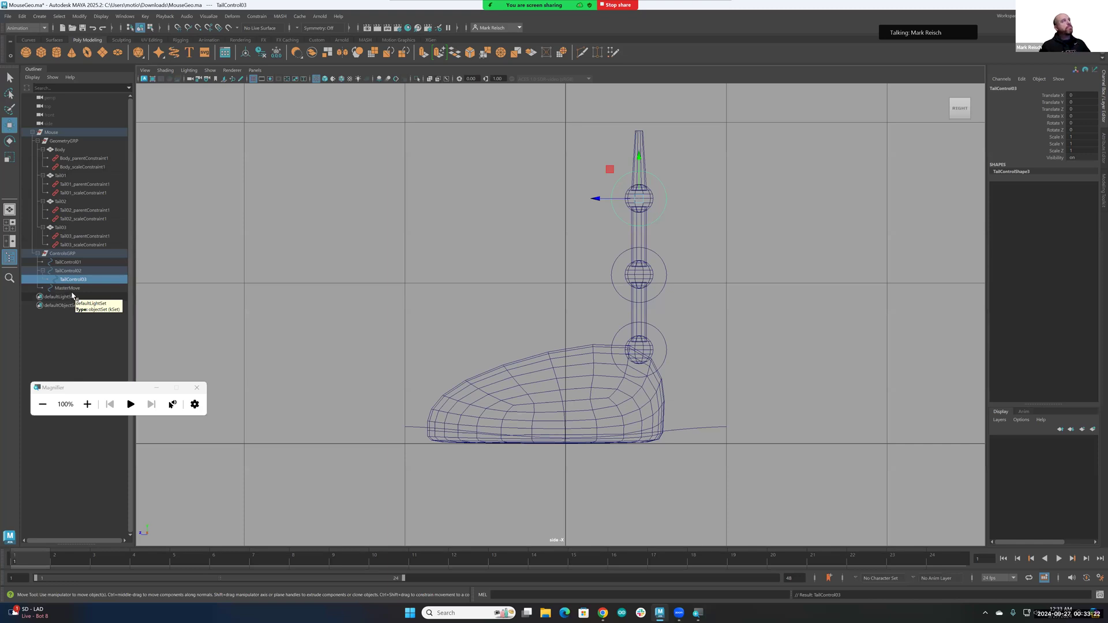
{"action": "left_click", "coordinate": [70, 271]}
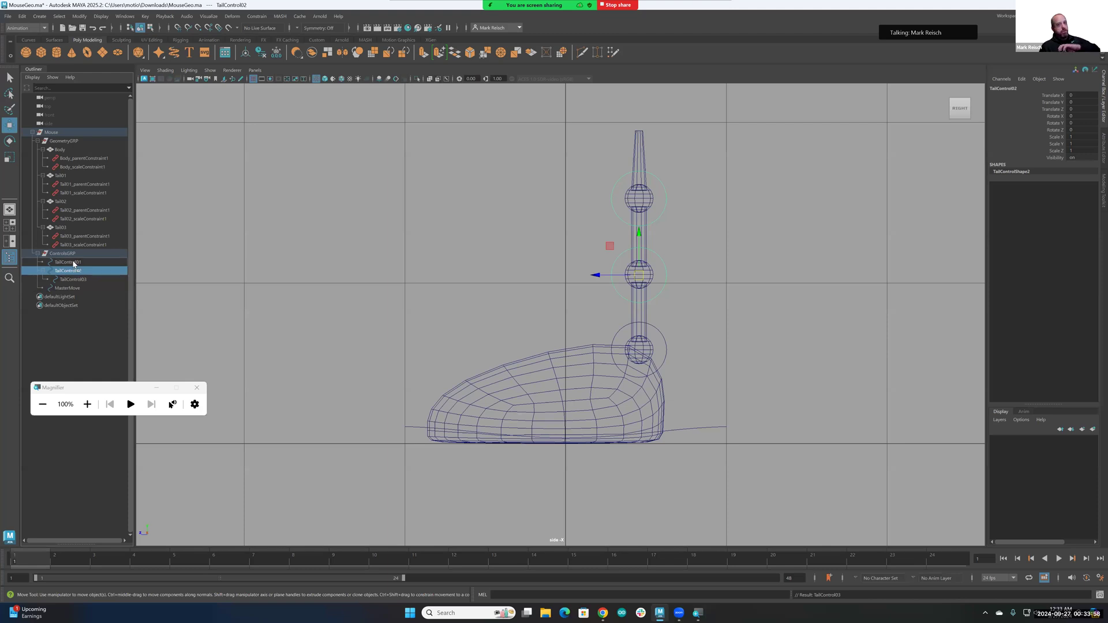
{"action": "middle_click_drag", "start_coordinate": [74, 264], "coordinate": [53, 272]}
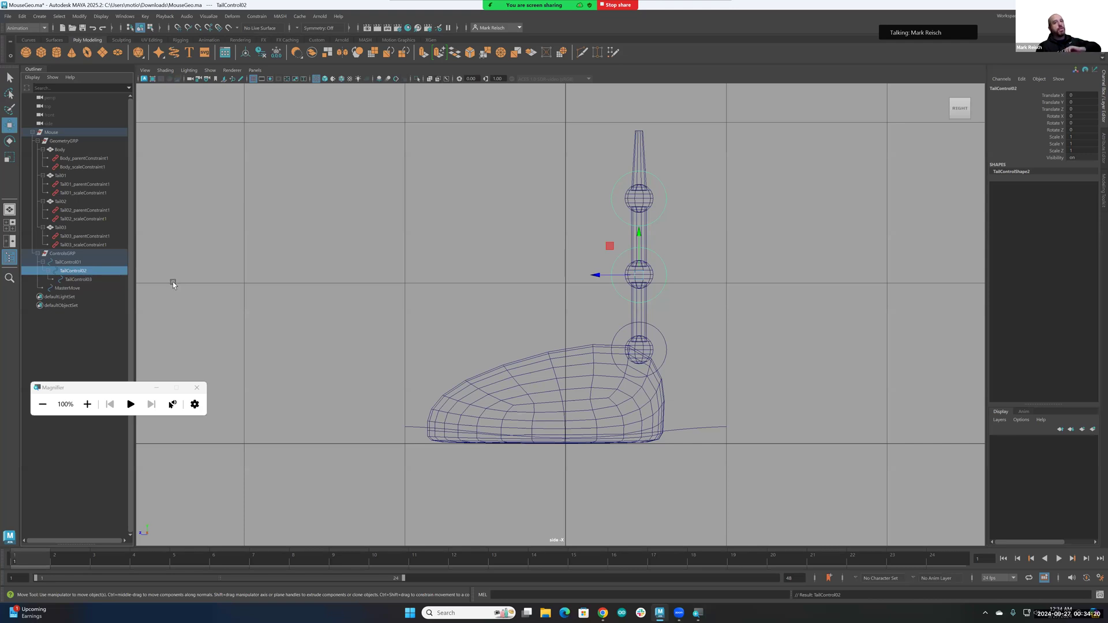
Parent TailControl01 under MasterMove and expand its hierarchy down to TailControl03 within ControlsGRP.
{"action": "left_click", "coordinate": [67, 264]}
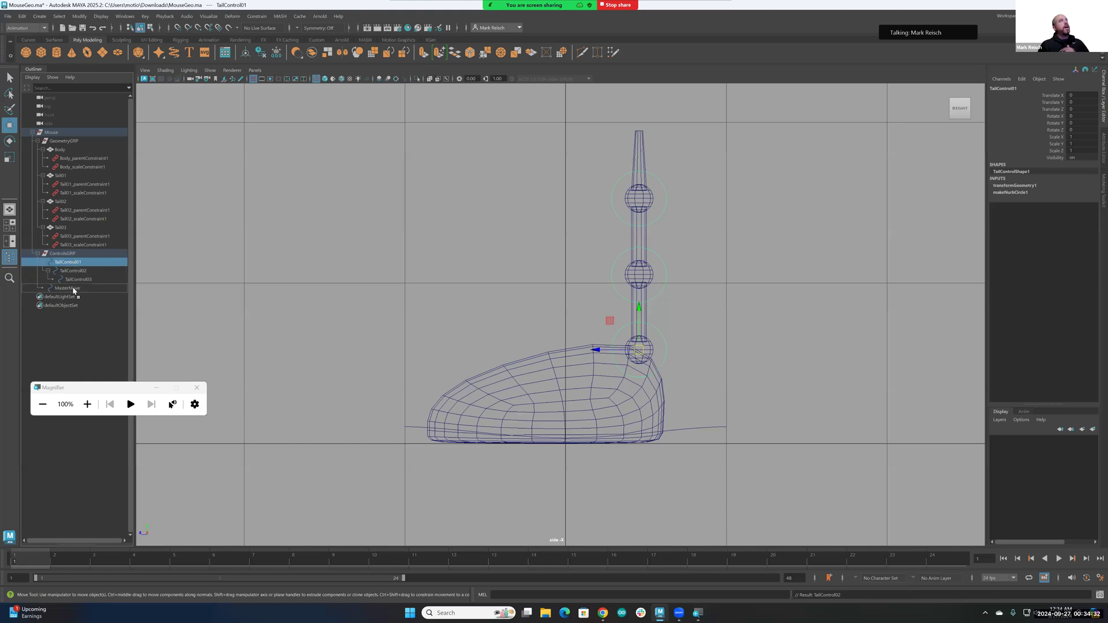
{"action": "middle_click_drag", "start_coordinate": [74, 290], "coordinate": [74, 290]}
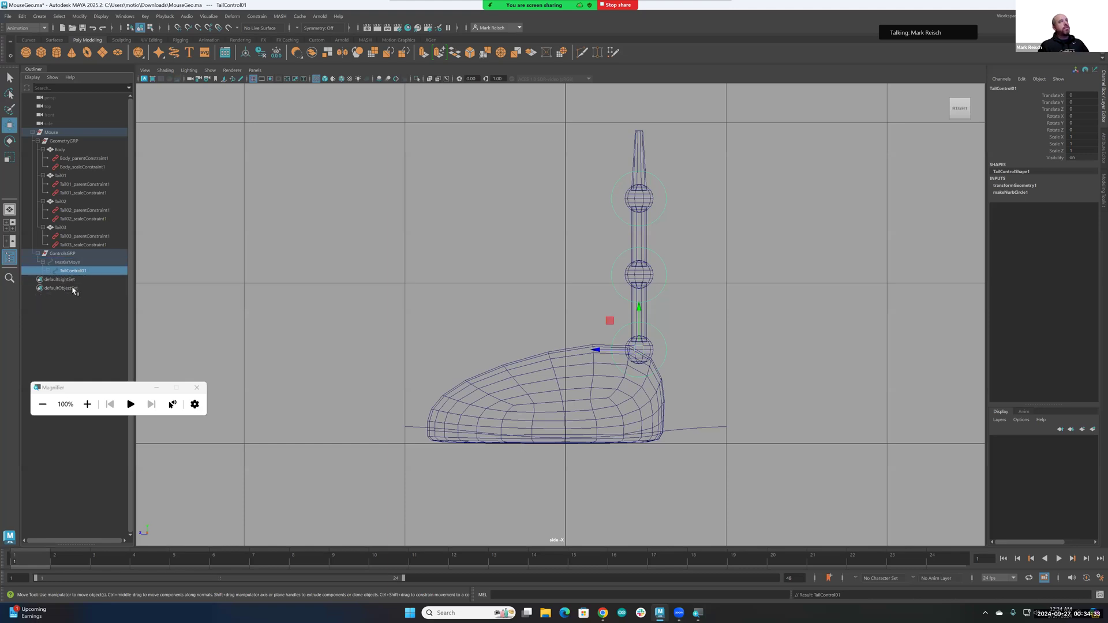
{"action": "left_click", "coordinate": [47, 271]}
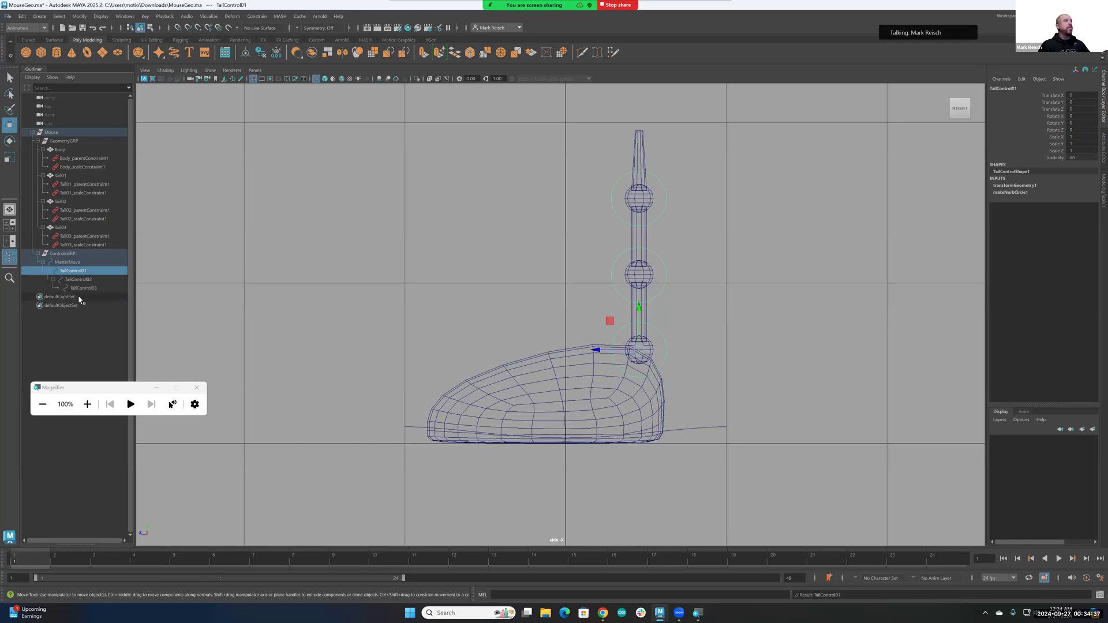
{"action": "left_click", "coordinate": [72, 261]}
{"action": "left_click", "coordinate": [70, 254]}
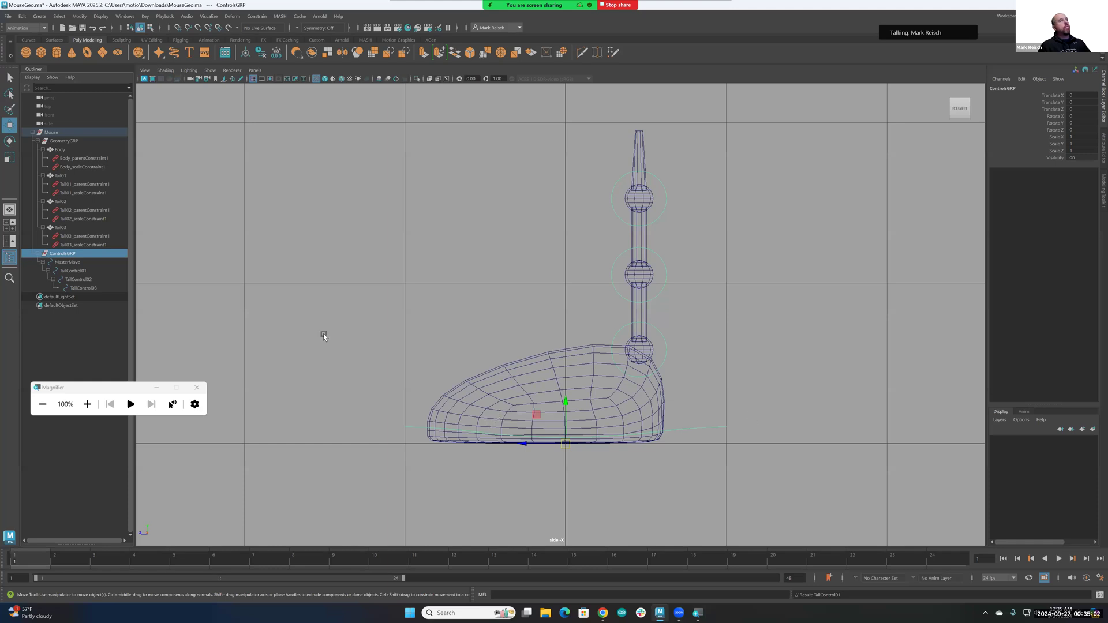
Test-move the MasterMove control along the Z axis to check that the tail controls follow, and undo the move.
{"action": "left_click", "coordinate": [643, 425]}
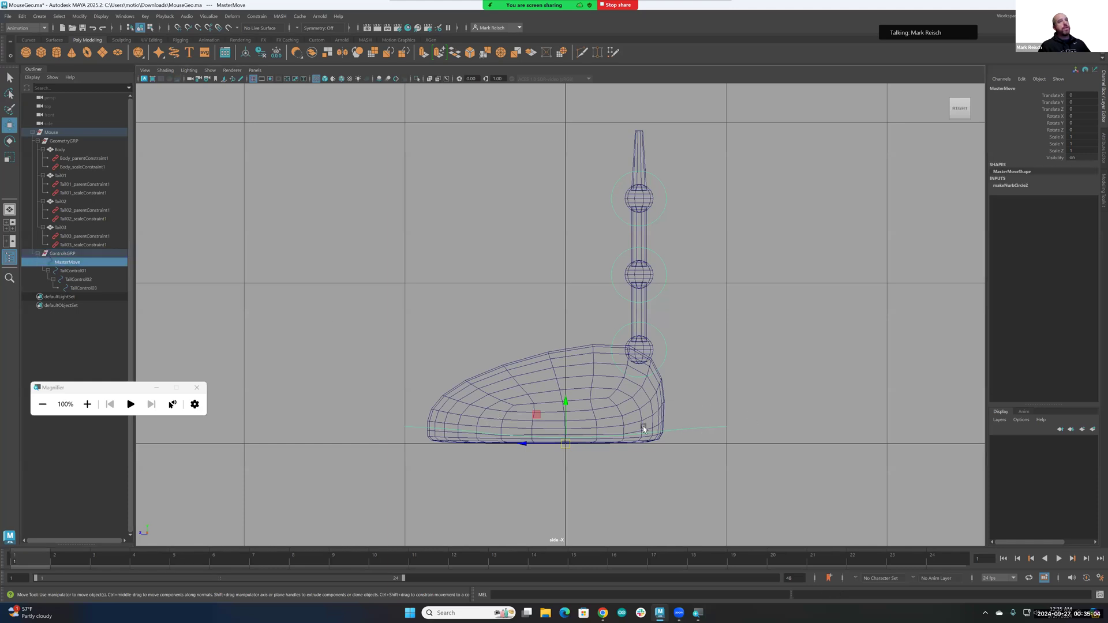
{"action": "left_click_drag", "start_coordinate": [521, 444], "coordinate": [620, 437]}
{"action": "key", "text": "ctrl+z"}
{"action": "key", "text": "ctrl+z"}
{"action": "key", "text": "ctrl+z"}
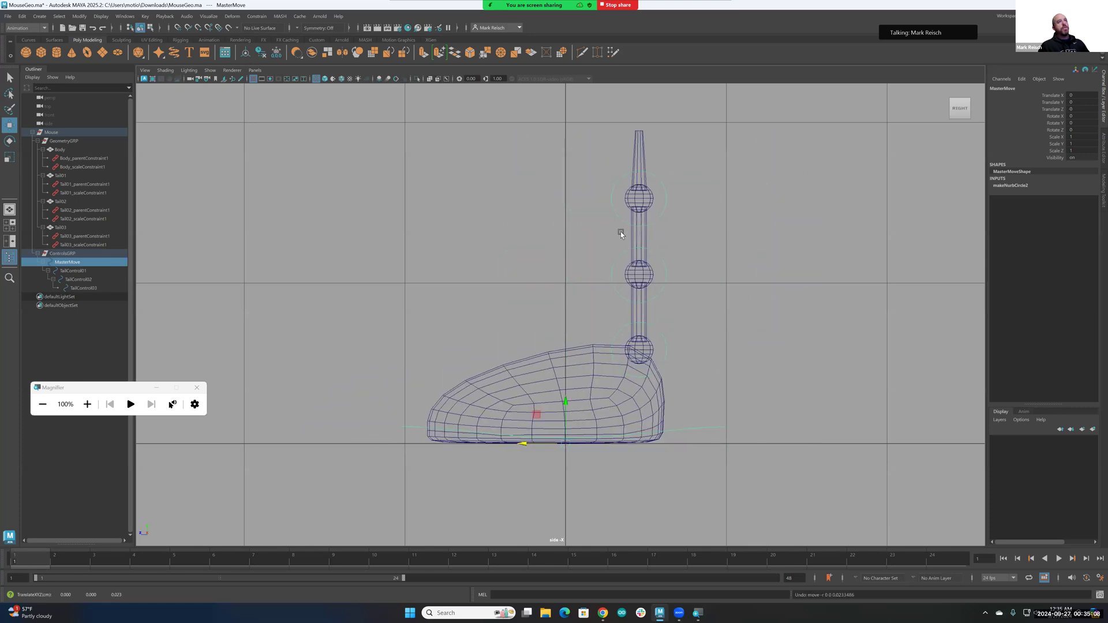
Test-rotate TailControl01, TailControl02 and TailControl03 one after the other in the new hierarchy, undoing each rotation.
{"action": "left_click", "coordinate": [661, 327]}
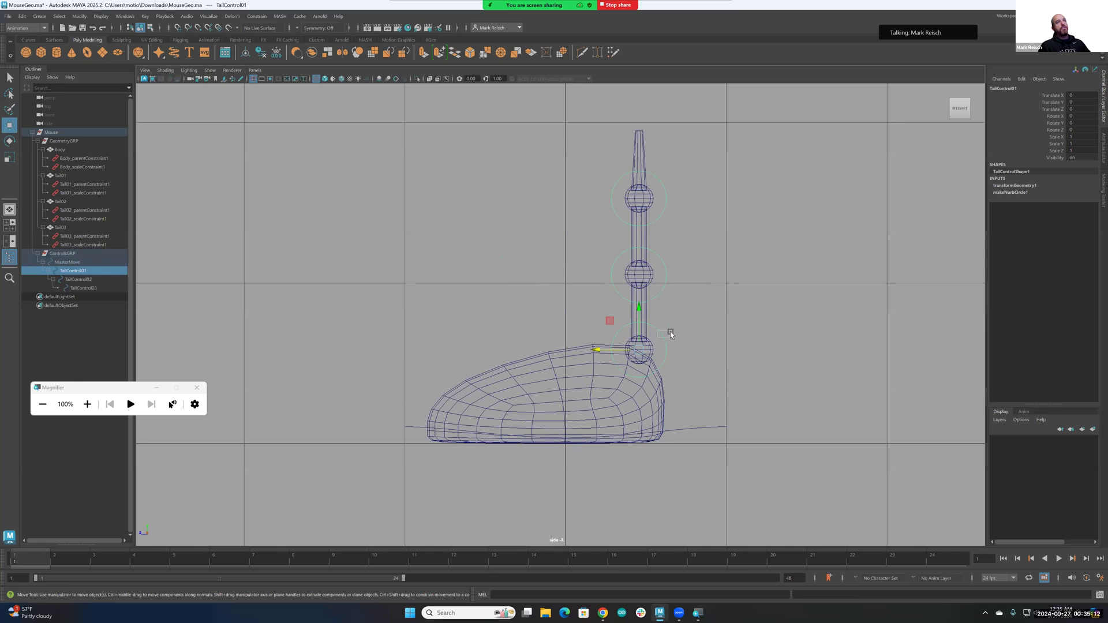
{"action": "key", "text": "e"}
{"action": "mouse_move", "coordinate": [694, 341]}
{"action": "left_mouse_down"}
{"action": "mouse_move", "coordinate": [610, 301]}
{"action": "mouse_move", "coordinate": [725, 330]}
{"action": "mouse_move", "coordinate": [677, 333]}
{"action": "left_mouse_up"}
{"action": "key", "text": "ctrl+z"}
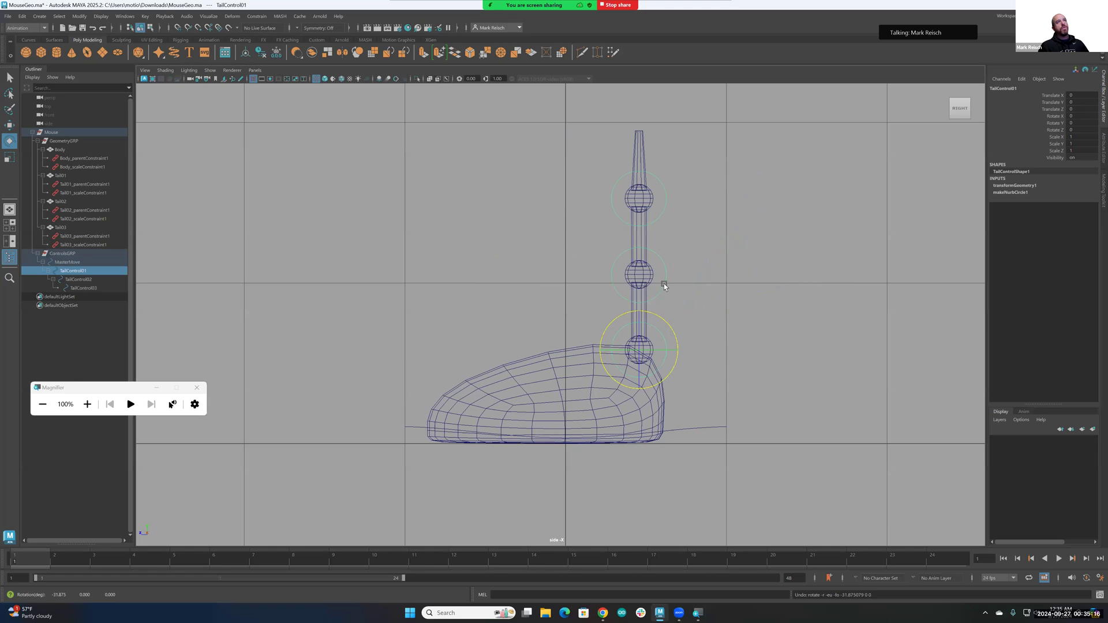
{"action": "left_click", "coordinate": [670, 290]}
{"action": "mouse_move", "coordinate": [676, 285]}
{"action": "left_mouse_down"}
{"action": "mouse_move", "coordinate": [656, 317]}
{"action": "mouse_move", "coordinate": [670, 304]}
{"action": "left_mouse_up"}
{"action": "key", "text": "ctrl+z"}
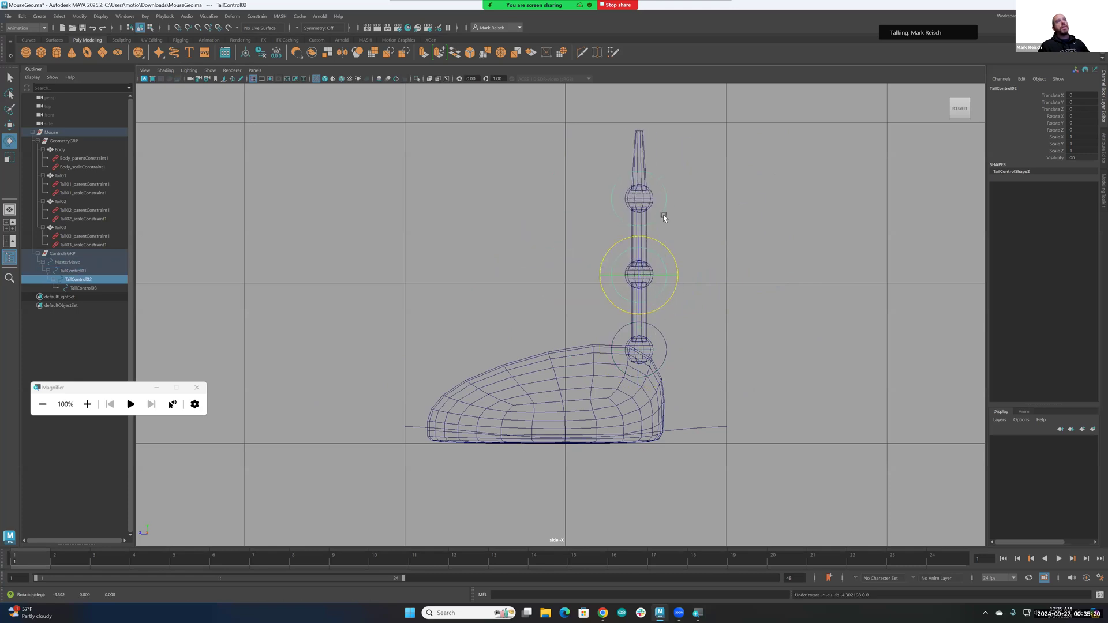
{"action": "left_click", "coordinate": [662, 214]}
{"action": "left_click_drag", "start_coordinate": [671, 220], "coordinate": [706, 272]}
{"action": "key", "text": "ctrl+z"}
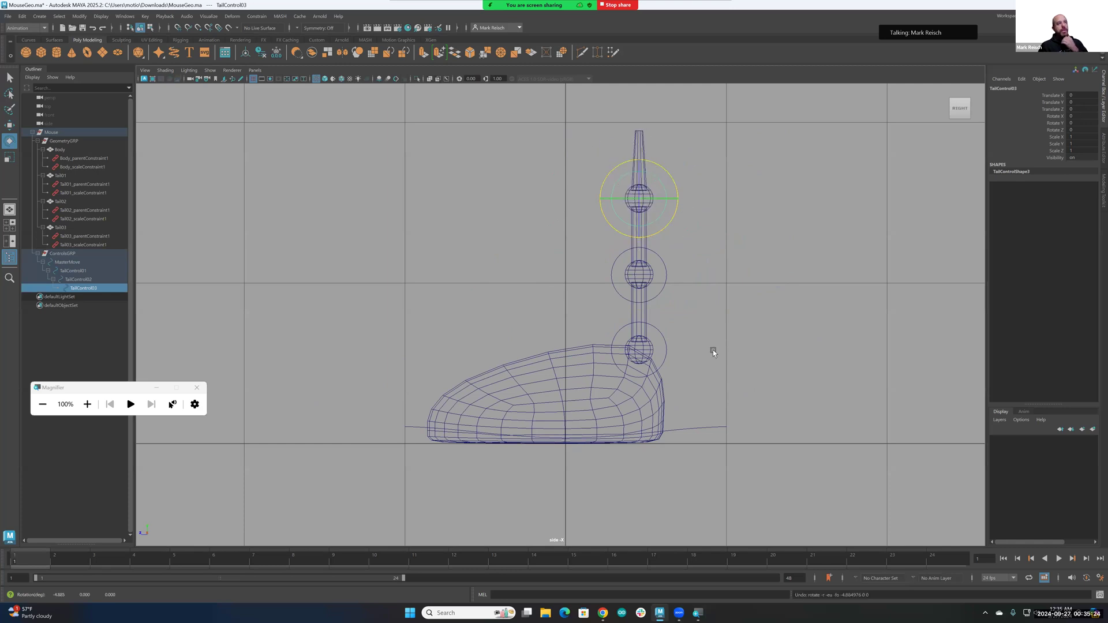
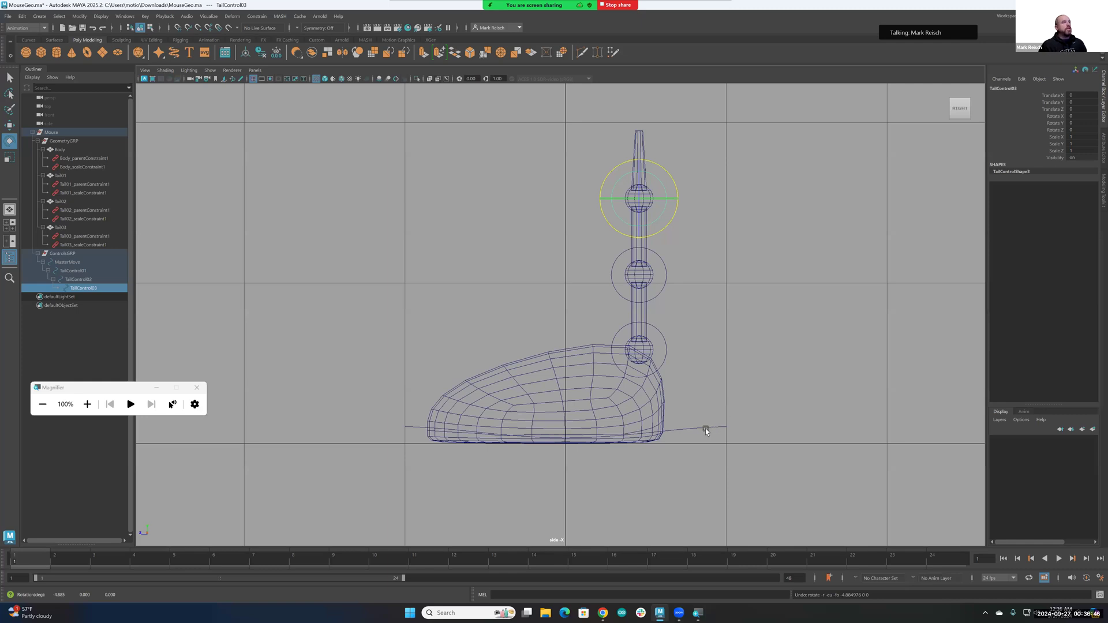
Select MasterMove together with the three tail controls, test-move them all along Translate Y, and undo the move.
{"action": "left_click", "coordinate": [68, 263]}
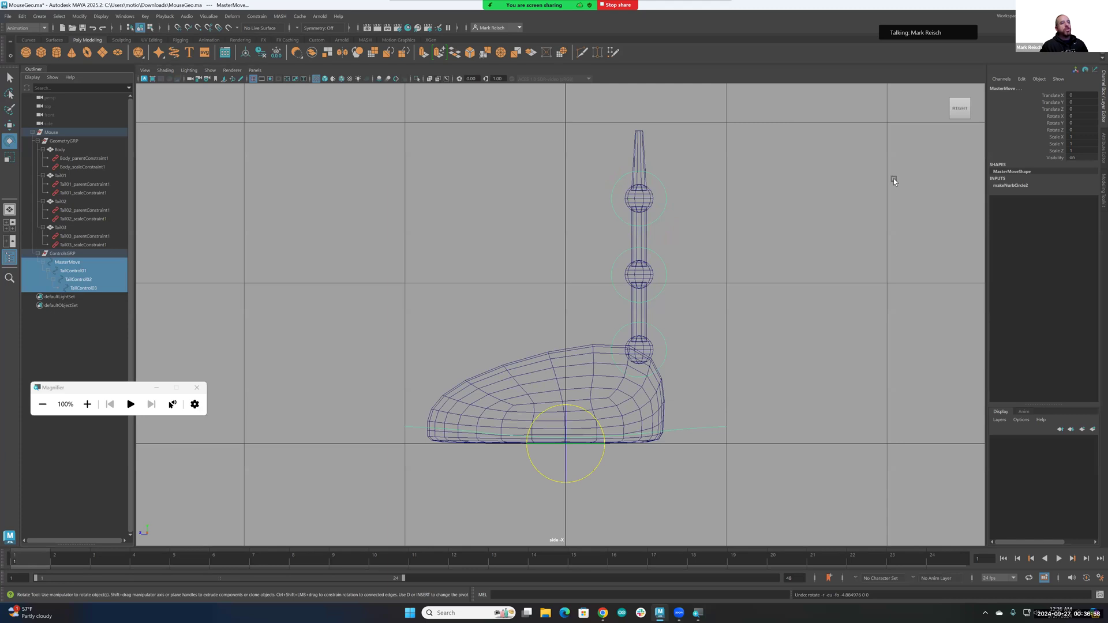
{"action": "left_click", "coordinate": [1052, 102]}
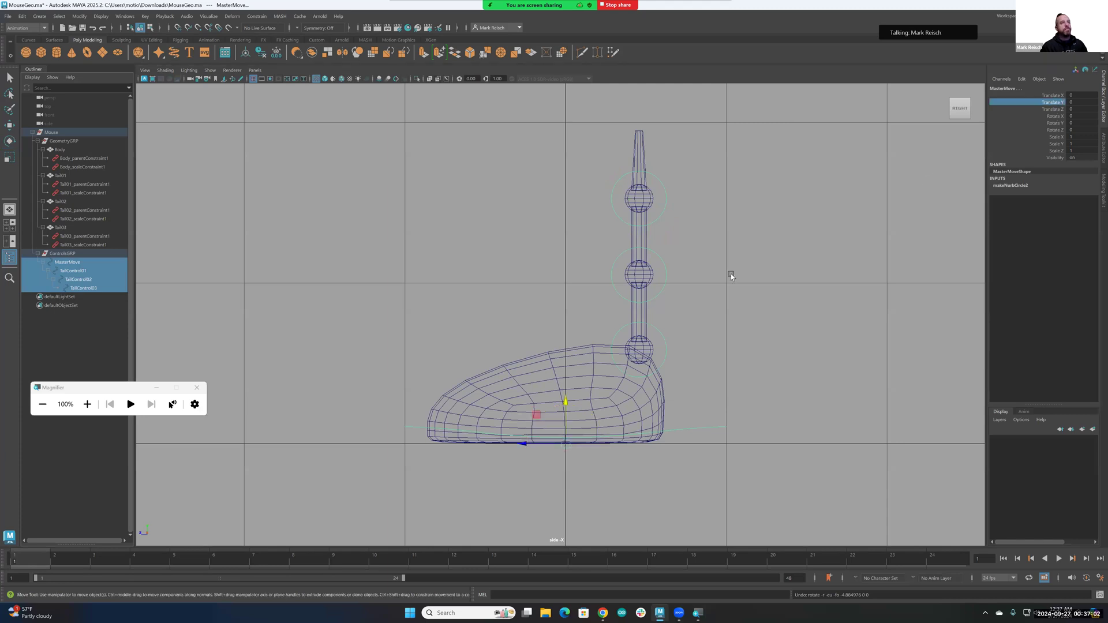
{"action": "left_click_drag", "start_coordinate": [565, 408], "coordinate": [568, 385]}
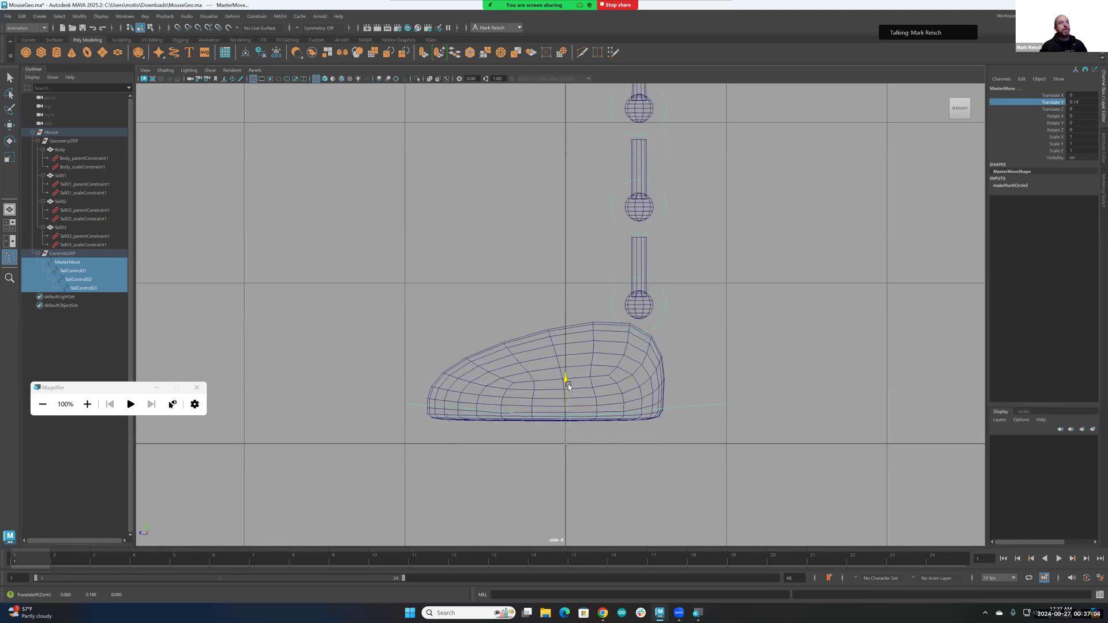
{"action": "key", "text": "ctrl+z"}
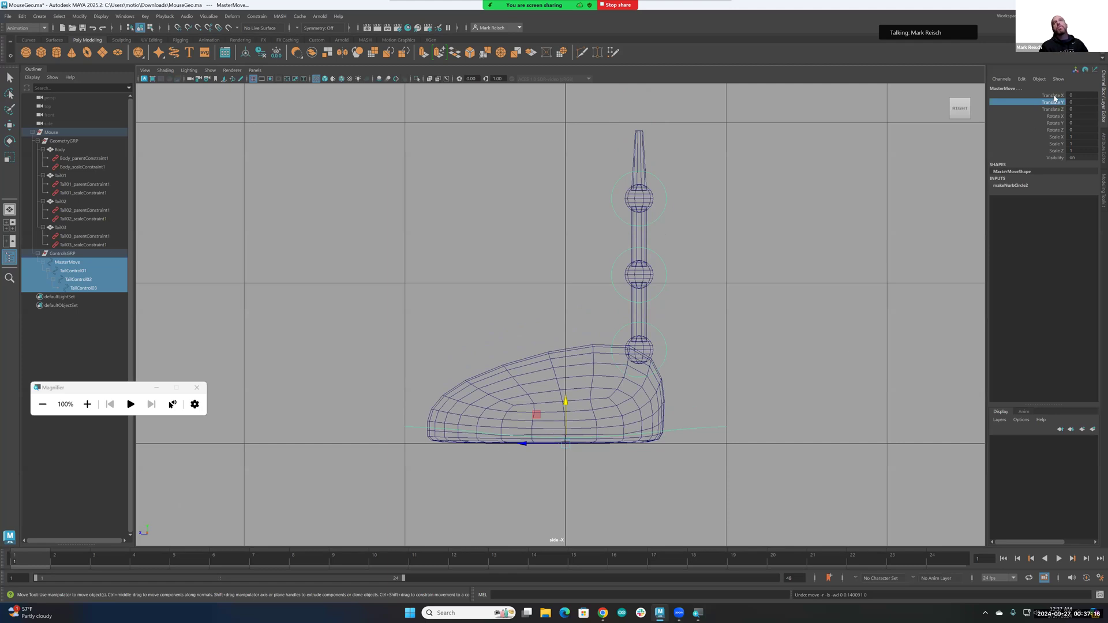
Lock and hide the Translate X and Translate Y channels on MasterMove and the three tail controls.
{"action": "left_click_drag", "start_coordinate": [1053, 95], "coordinate": [1054, 103]}
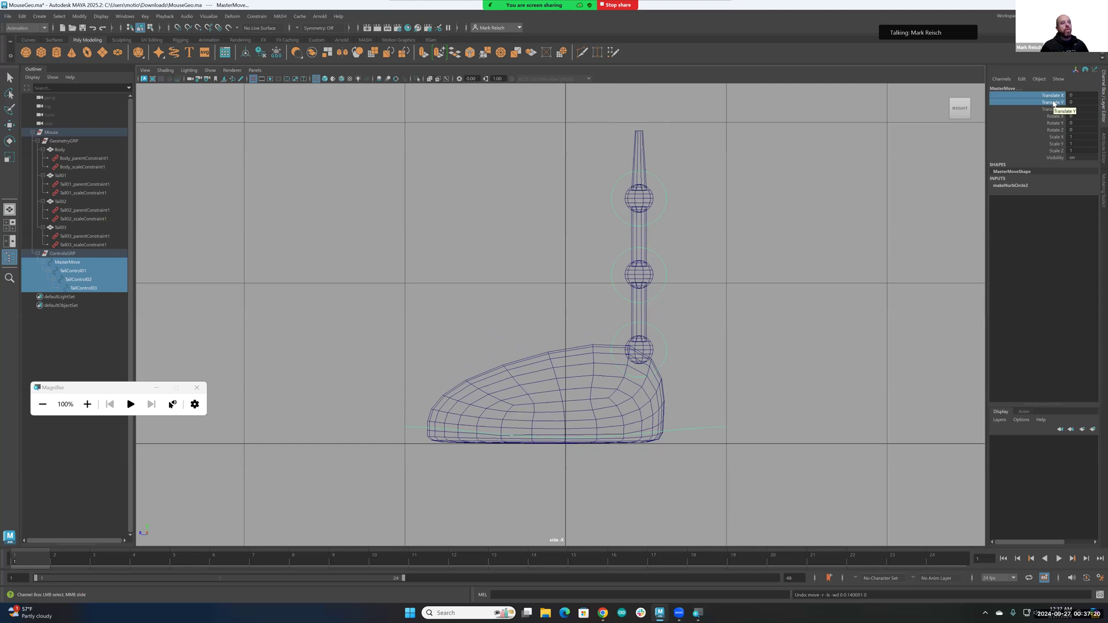
{"action": "right_click", "coordinate": [1053, 104]}
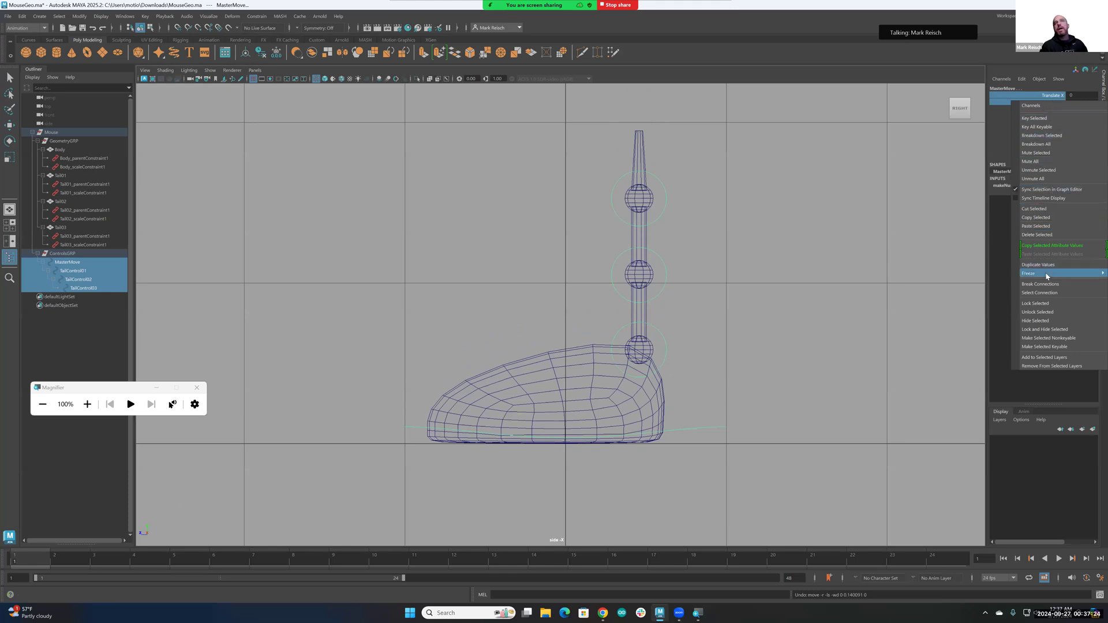
{"action": "left_click", "coordinate": [1054, 329]}
{"action": "key", "text": "e"}
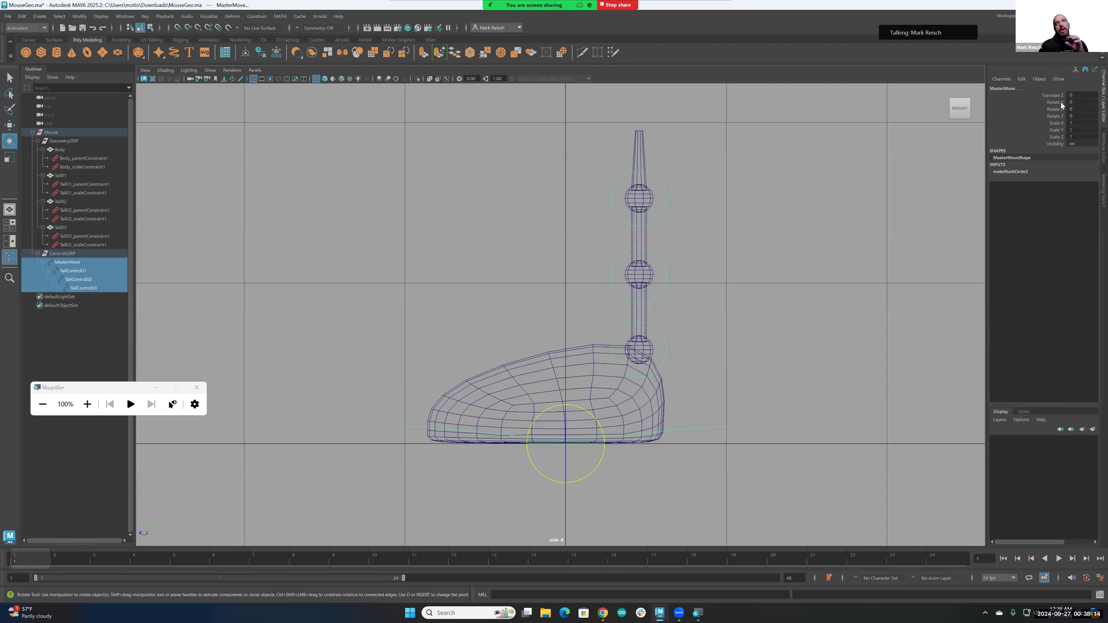
Unlock Translate X and Translate Y for the selected controls in the Channel Control editor.
{"action": "left_click", "coordinate": [1020, 81]}
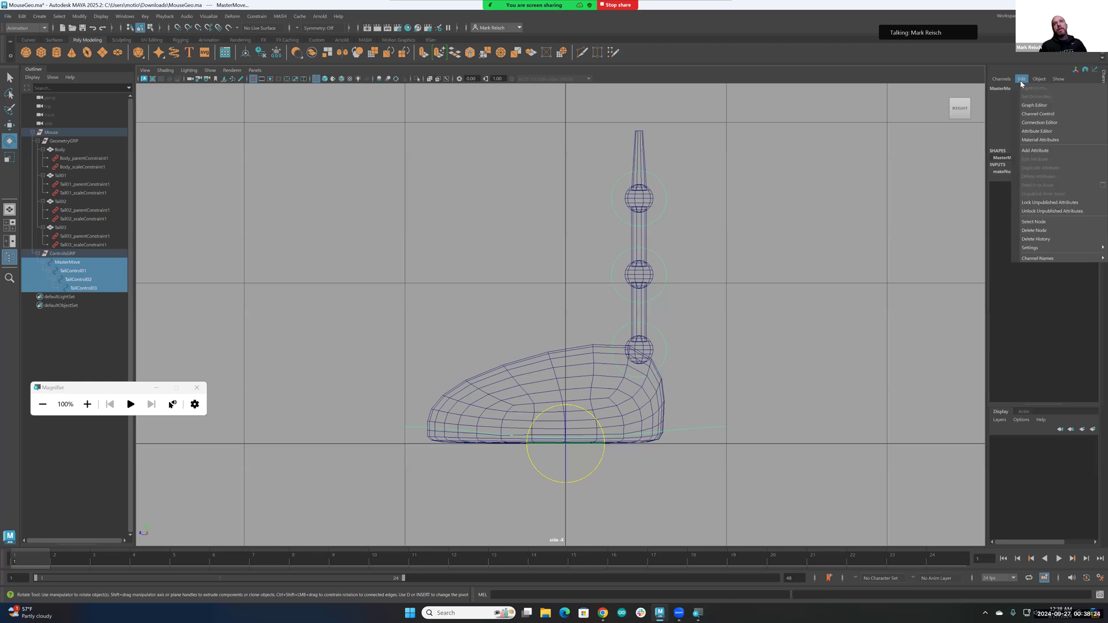
{"action": "left_click", "coordinate": [1042, 114]}
{"action": "left_click_drag", "start_coordinate": [563, 222], "coordinate": [610, 242]}
{"action": "left_click", "coordinate": [569, 265]}
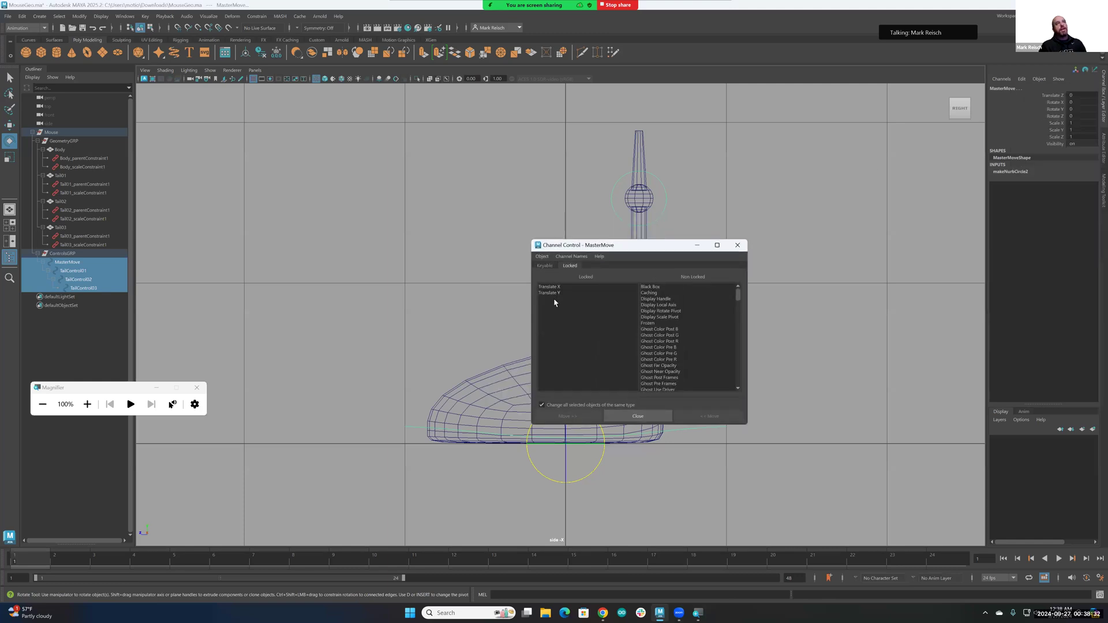
{"action": "left_click_drag", "start_coordinate": [549, 287], "coordinate": [551, 293]}
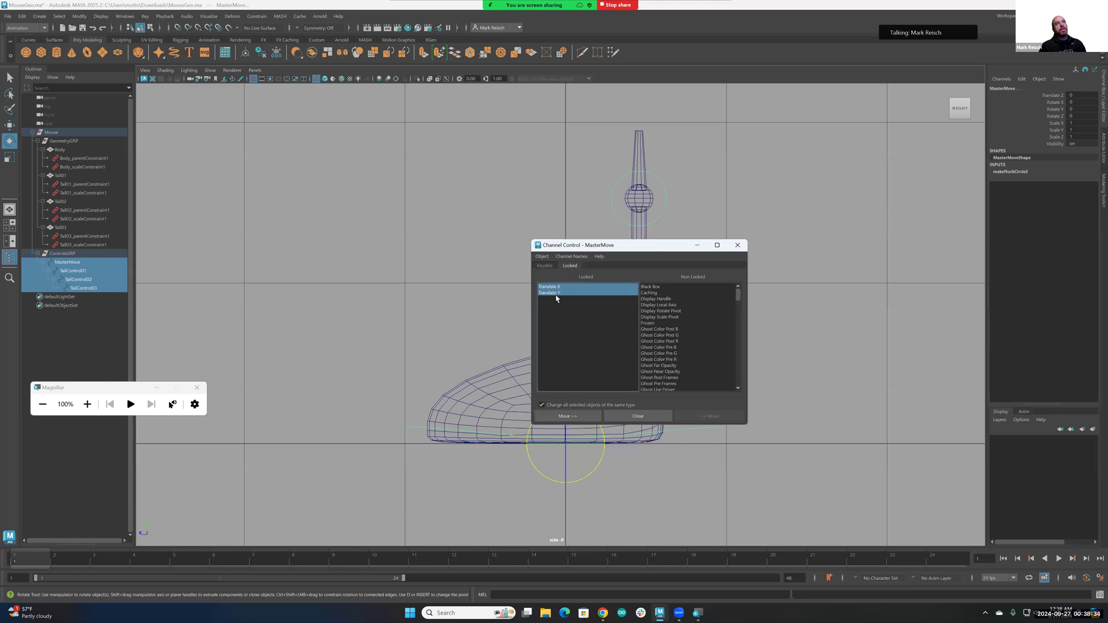
{"action": "left_click", "coordinate": [567, 416]}
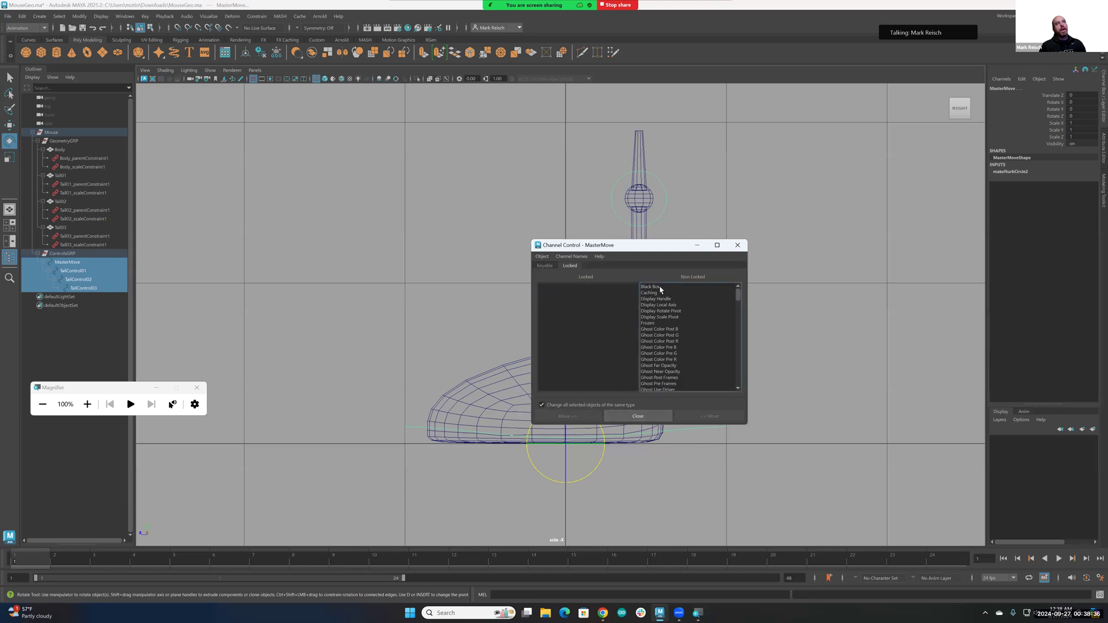
Make the hidden Translate X and Translate Y attributes keyable again in the Channel Control editor, and close the editor.
{"action": "left_click", "coordinate": [543, 265]}
{"action": "scroll", "coordinate": [631, 344], "scroll_direction": "down", "scroll_amount": 9}
{"action": "scroll", "coordinate": [631, 345], "scroll_direction": "down", "scroll_amount": 10}
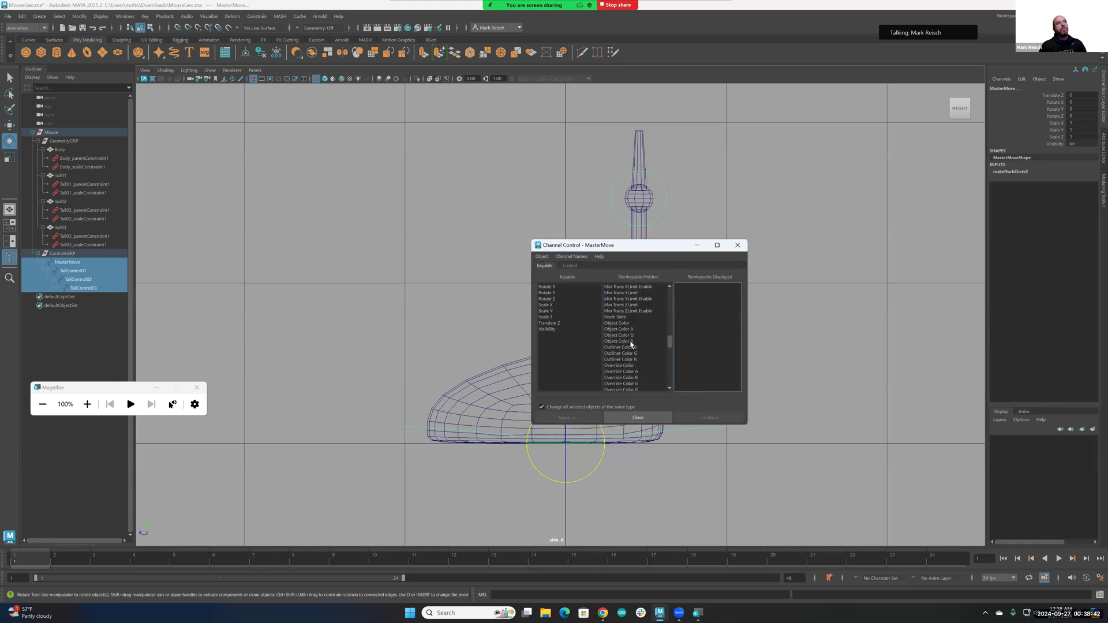
{"action": "scroll", "coordinate": [630, 344], "scroll_direction": "down", "scroll_amount": 6}
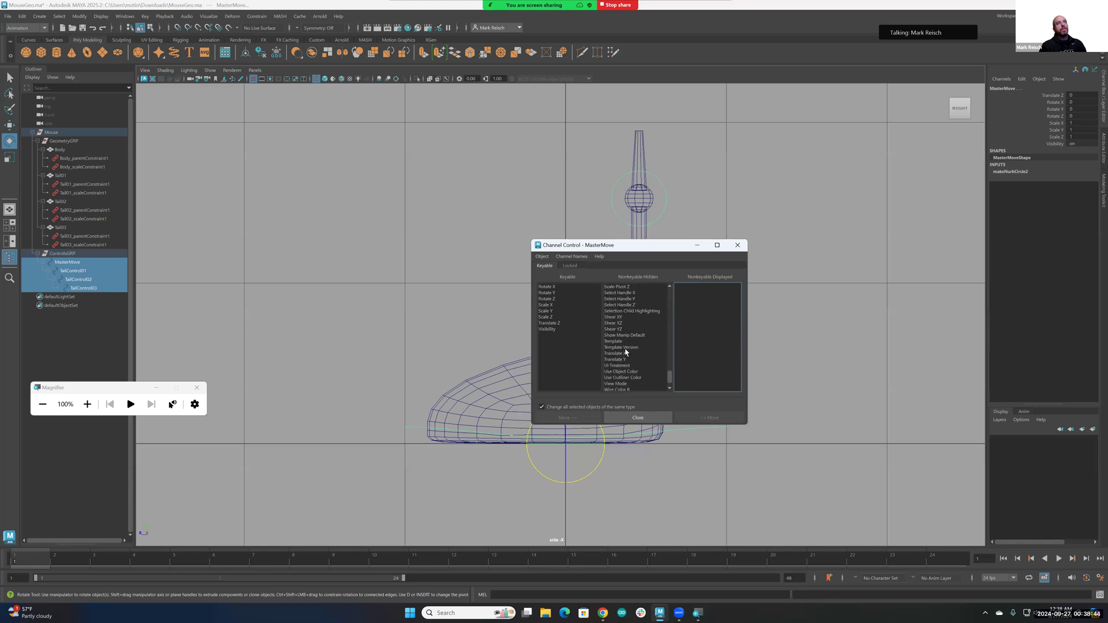
{"action": "left_click_drag", "start_coordinate": [622, 354], "coordinate": [623, 362]}
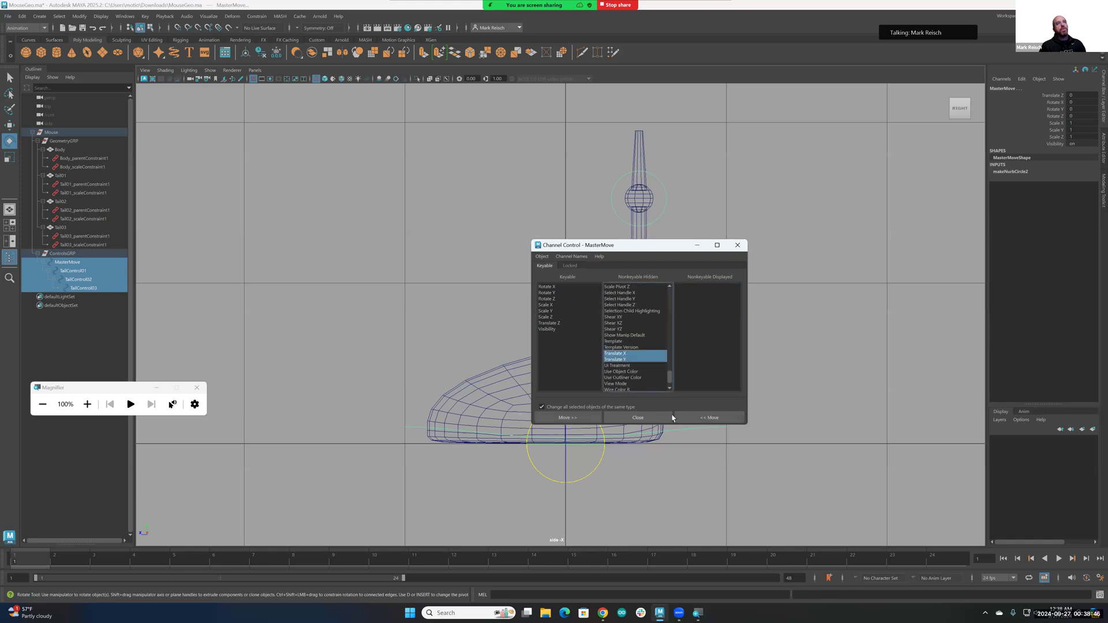
{"action": "left_click", "coordinate": [709, 417]}
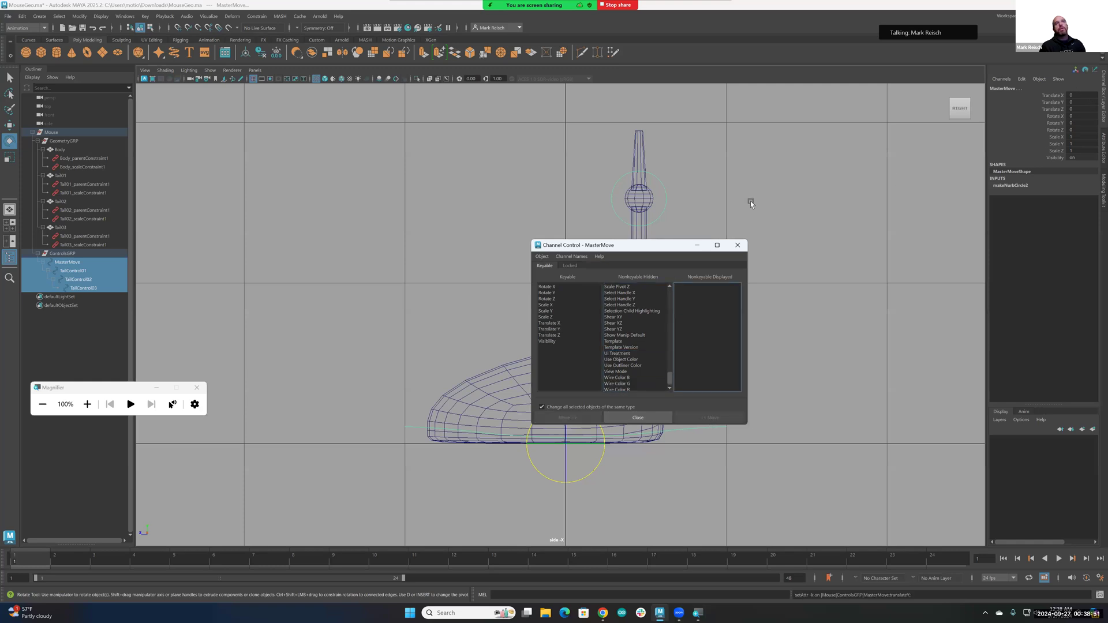
{"action": "left_click", "coordinate": [737, 244]}
Lock and hide the restored Translate X and Translate Y channels on the selected controls again.
{"action": "left_click_drag", "start_coordinate": [1054, 104], "coordinate": [1054, 96]}
{"action": "right_click", "coordinate": [1053, 98]}
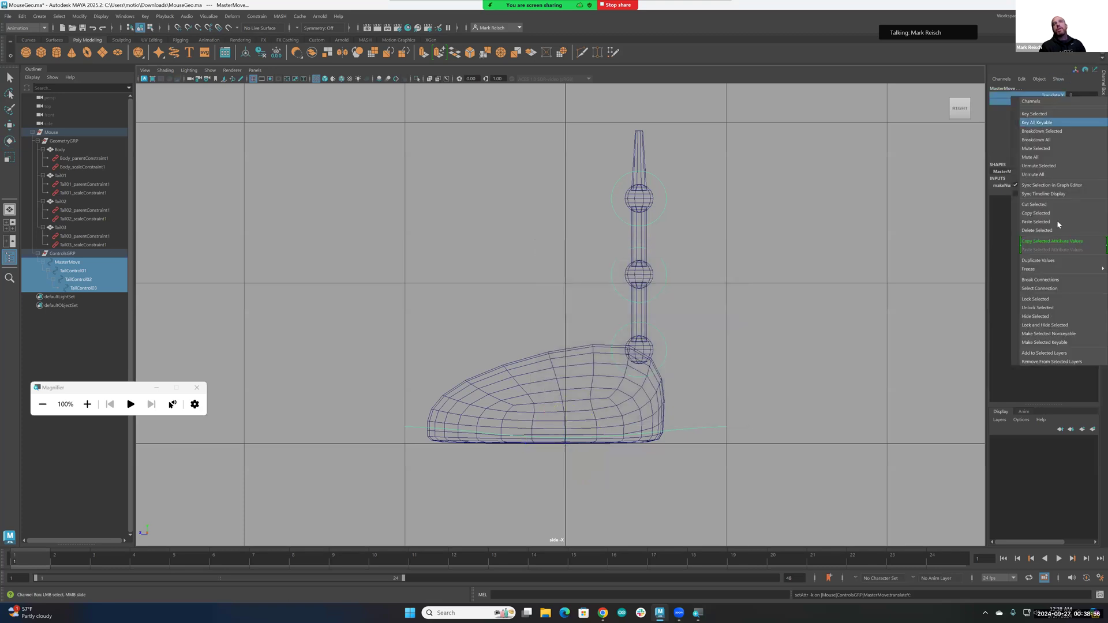
{"action": "left_click", "coordinate": [1037, 327]}
Select the three tail controls in the side view and lock and hide their Translate Z channel.
{"action": "key", "text": "e"}
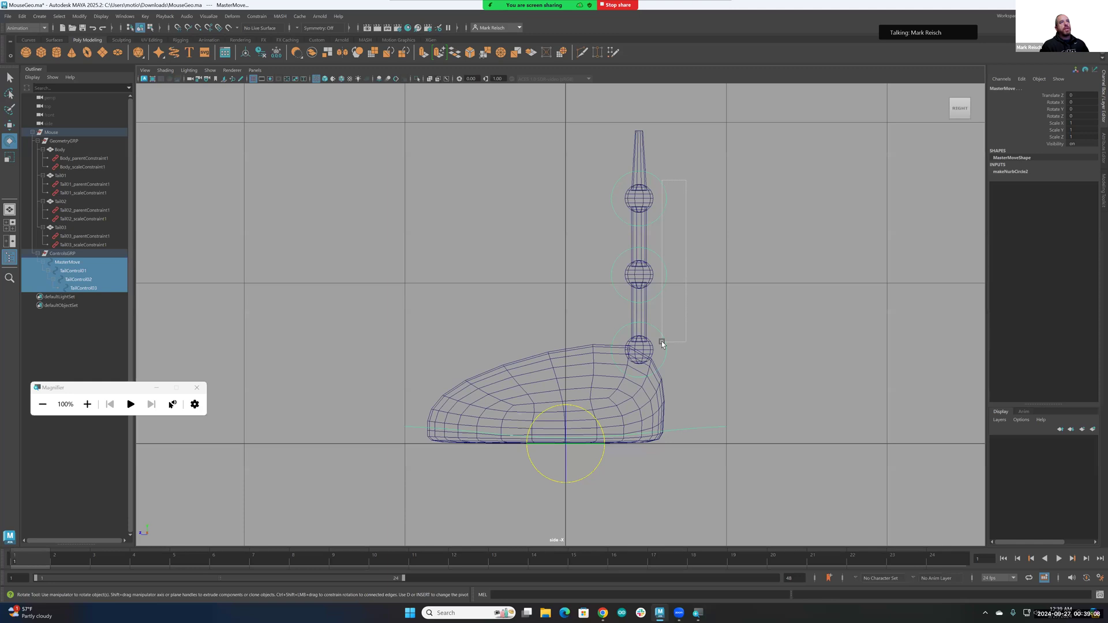
{"action": "left_click", "coordinate": [662, 343]}
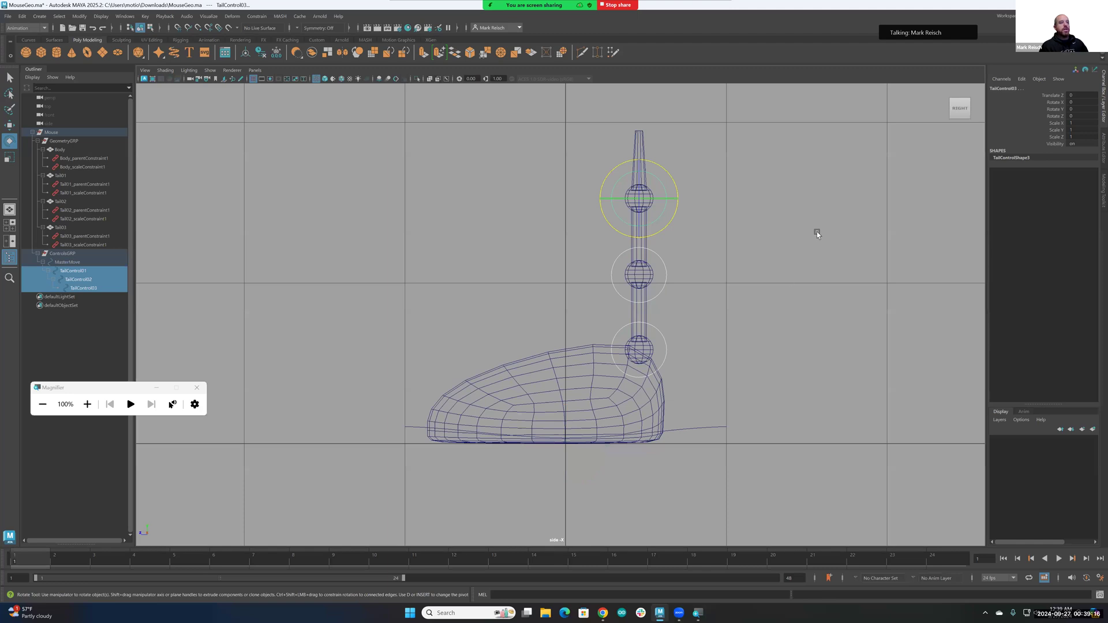
{"action": "left_click", "coordinate": [1053, 96]}
{"action": "right_click", "coordinate": [1053, 97]}
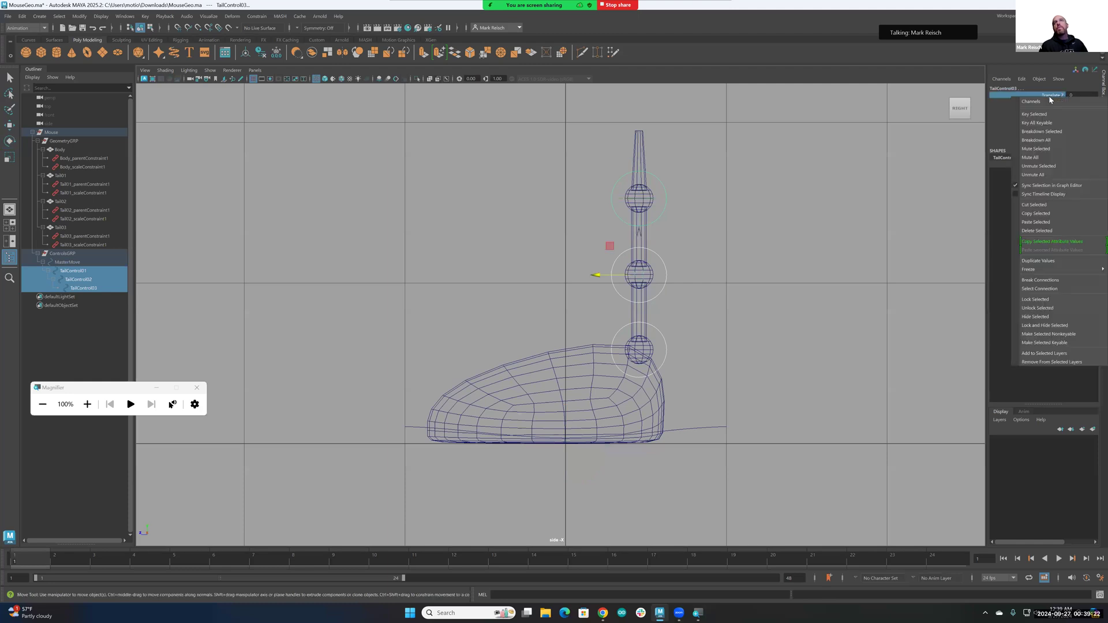
{"action": "left_click", "coordinate": [1045, 325]}
{"action": "key", "text": "e"}
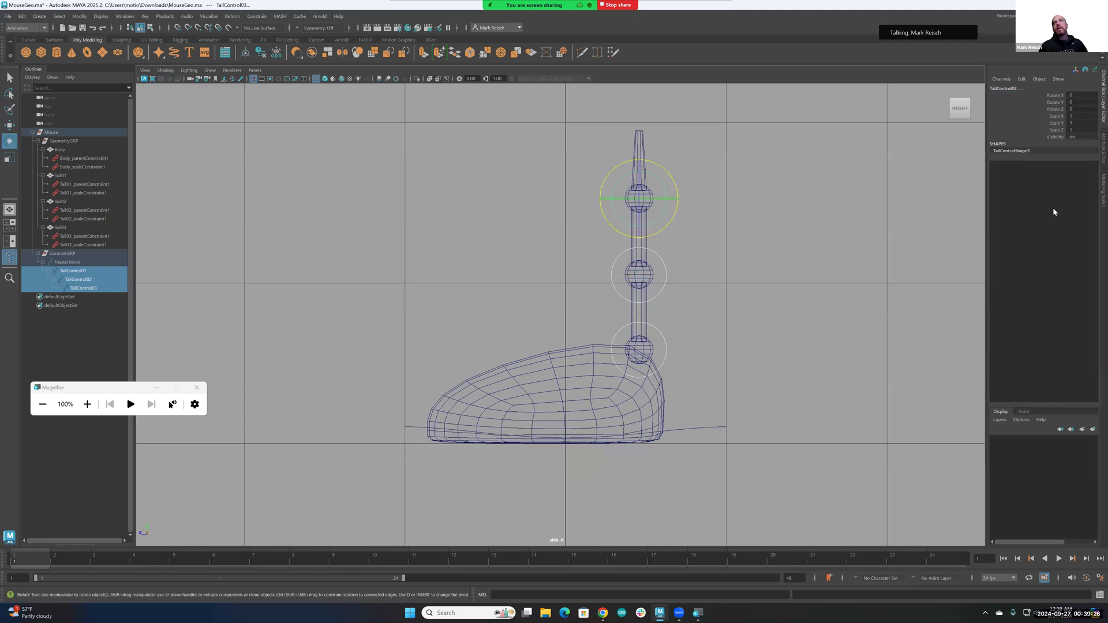
Select TailControl03 alone and check its translation with the Move tool.
{"action": "left_click", "coordinate": [665, 202]}
{"action": "key", "text": "w"}
{"action": "left_click", "coordinate": [668, 185]}
{"action": "left_click", "coordinate": [662, 192]}
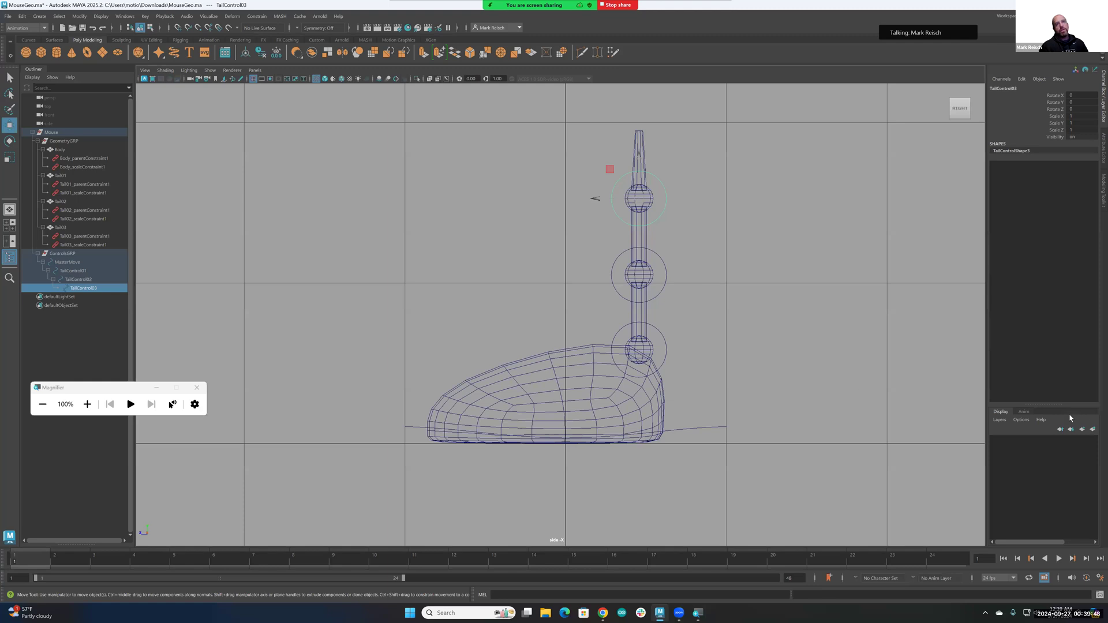
Enlarge the layer editor area below the channel list, and toggle the Channel Box / Layer Editor display off and on.
{"action": "left_click_drag", "start_coordinate": [1050, 404], "coordinate": [1049, 363]}
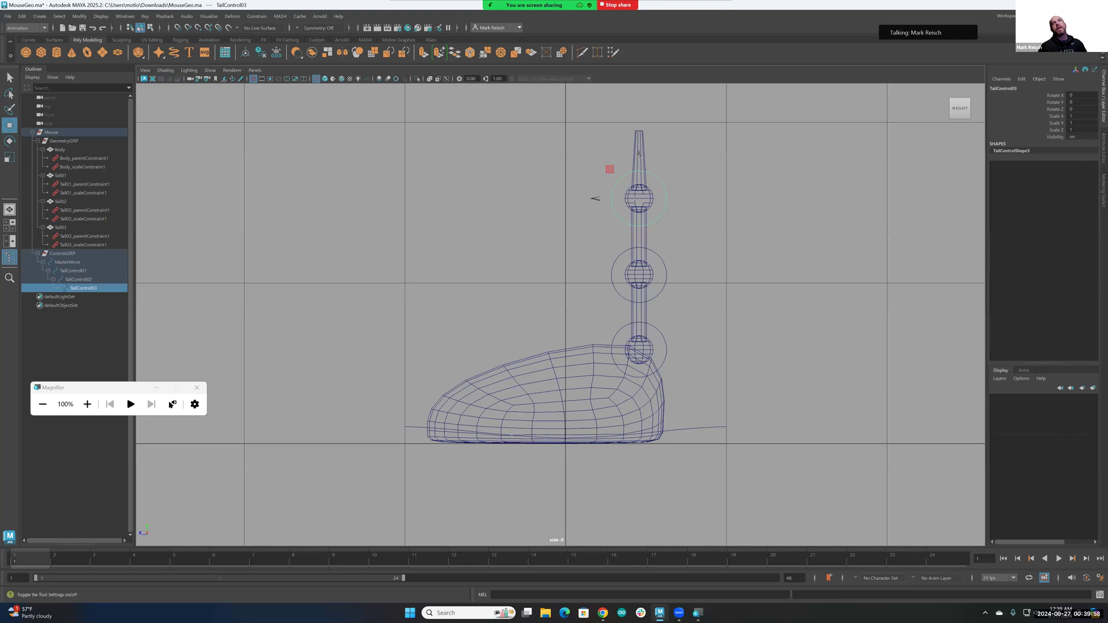
{"action": "left_click", "coordinate": [1099, 27]}
{"action": "left_click", "coordinate": [1099, 27]}
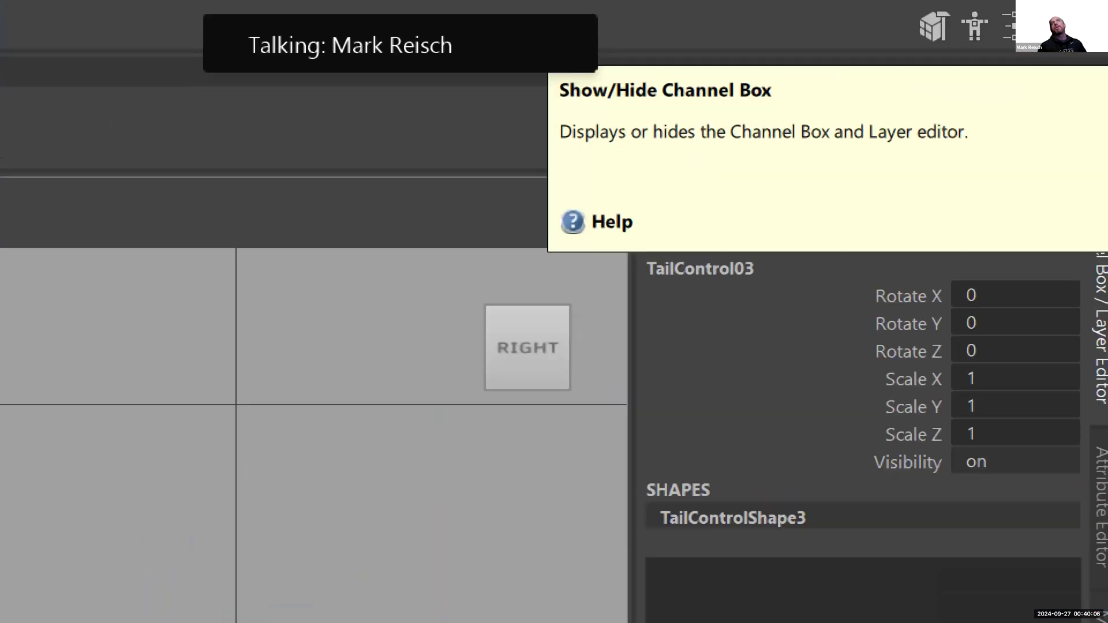
{"action": "left_click", "coordinate": [1086, 30]}
{"action": "left_click", "coordinate": [1086, 30]}
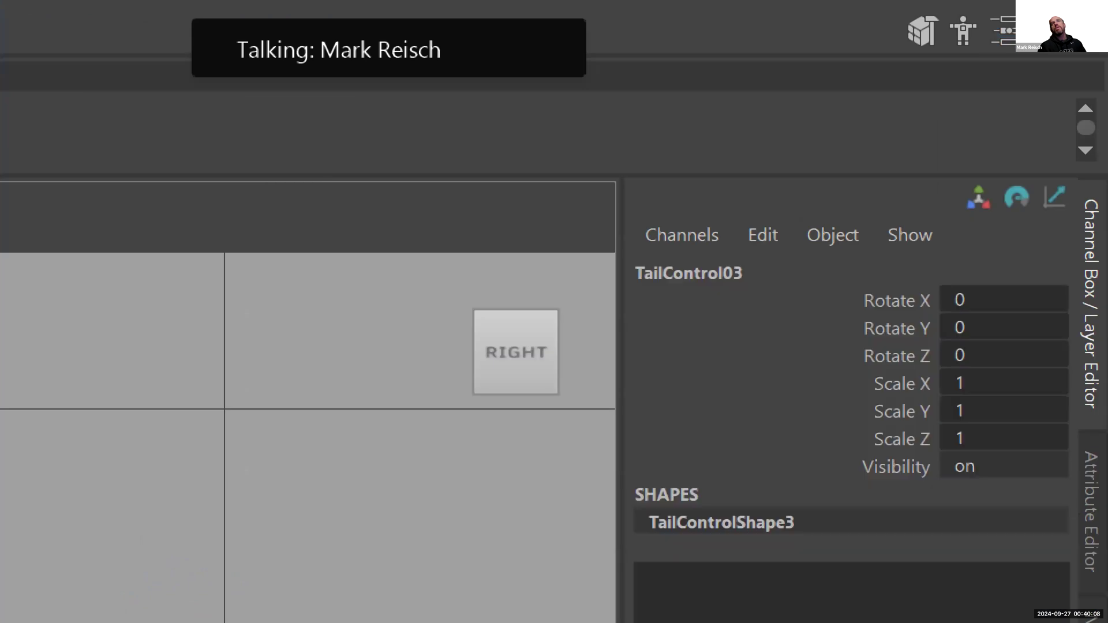
{"action": "left_click", "coordinate": [1085, 30]}
{"action": "left_click", "coordinate": [1086, 30]}
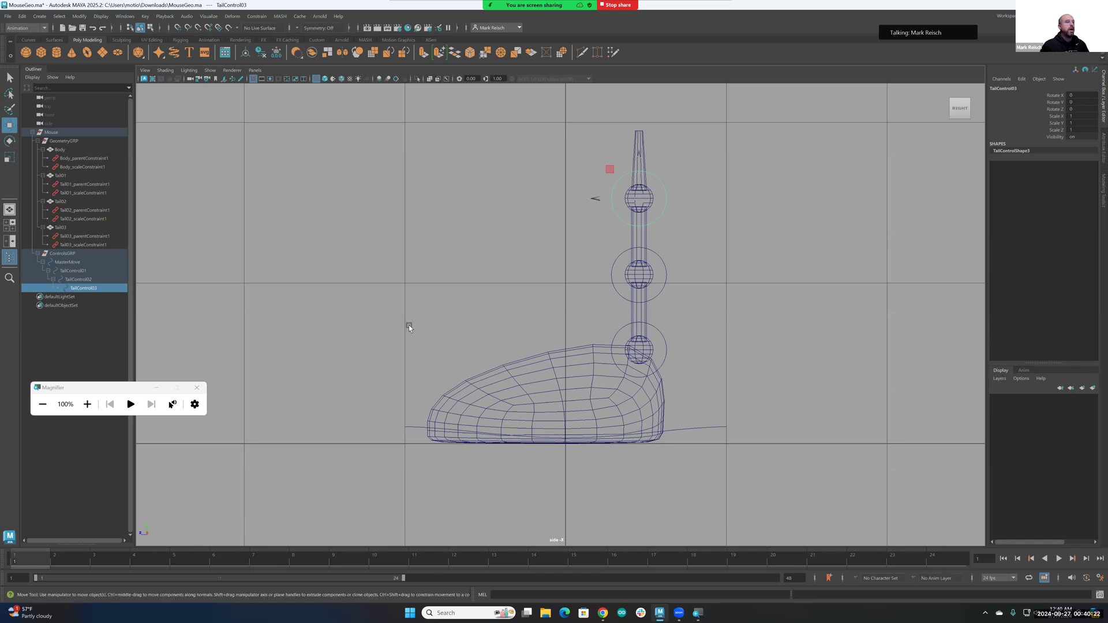
Create a new display layer from the selected ControlsGRP group.
{"action": "left_click", "coordinate": [69, 262]}
{"action": "left_click", "coordinate": [65, 254]}
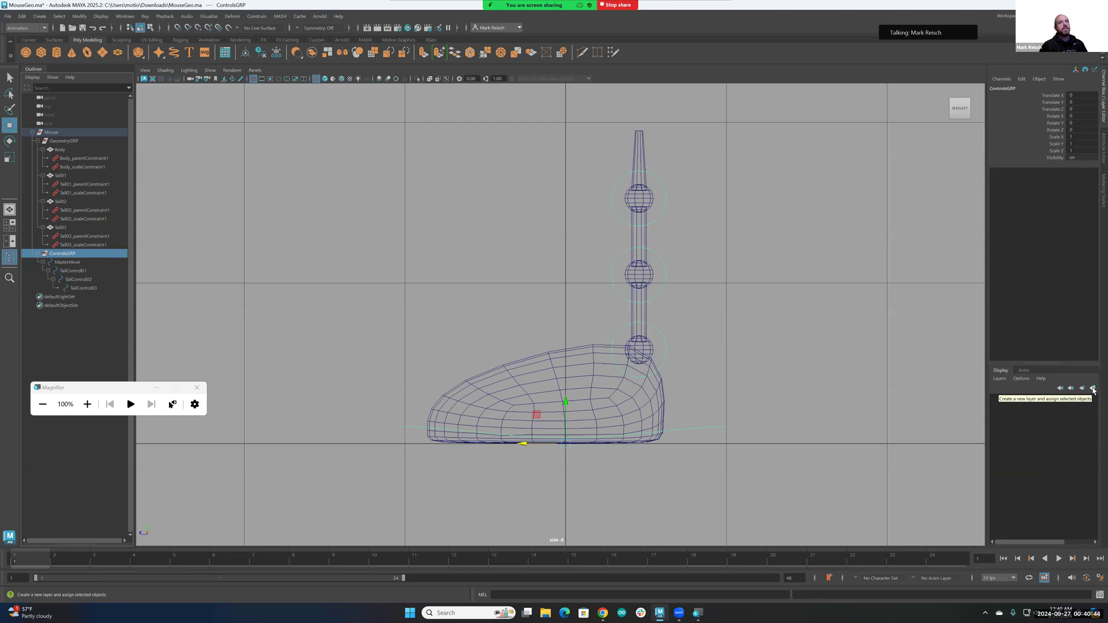
{"action": "left_click", "coordinate": [1092, 389]}
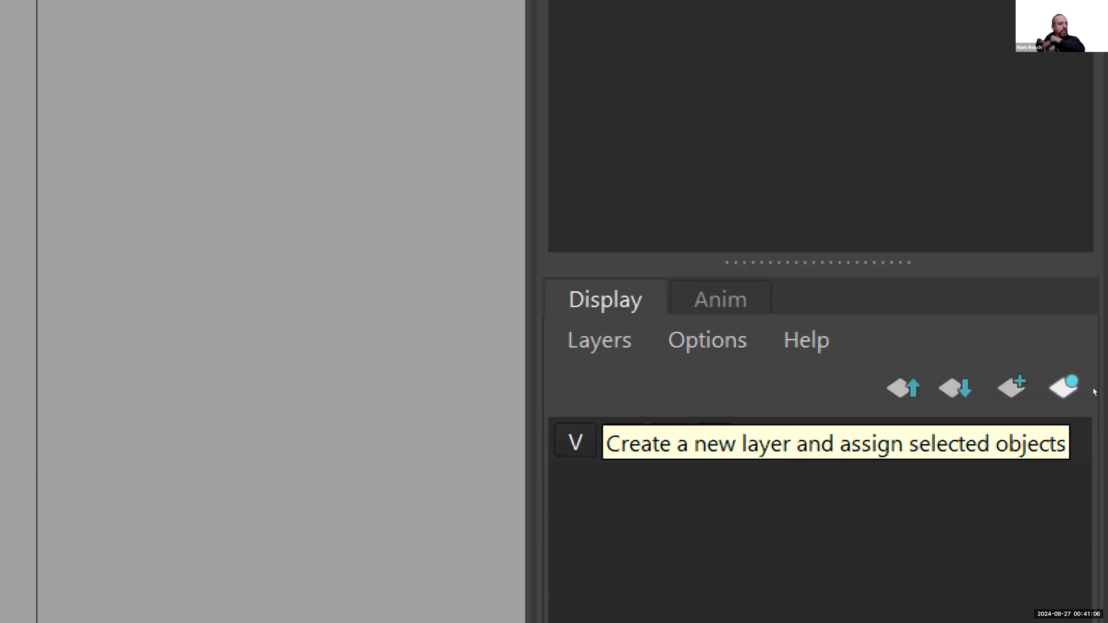
{"action": "key", "text": "super+minus"}
{"action": "key", "text": "super+minus"}
{"action": "key", "text": "super+minus"}
{"action": "key", "text": "super+minus"}
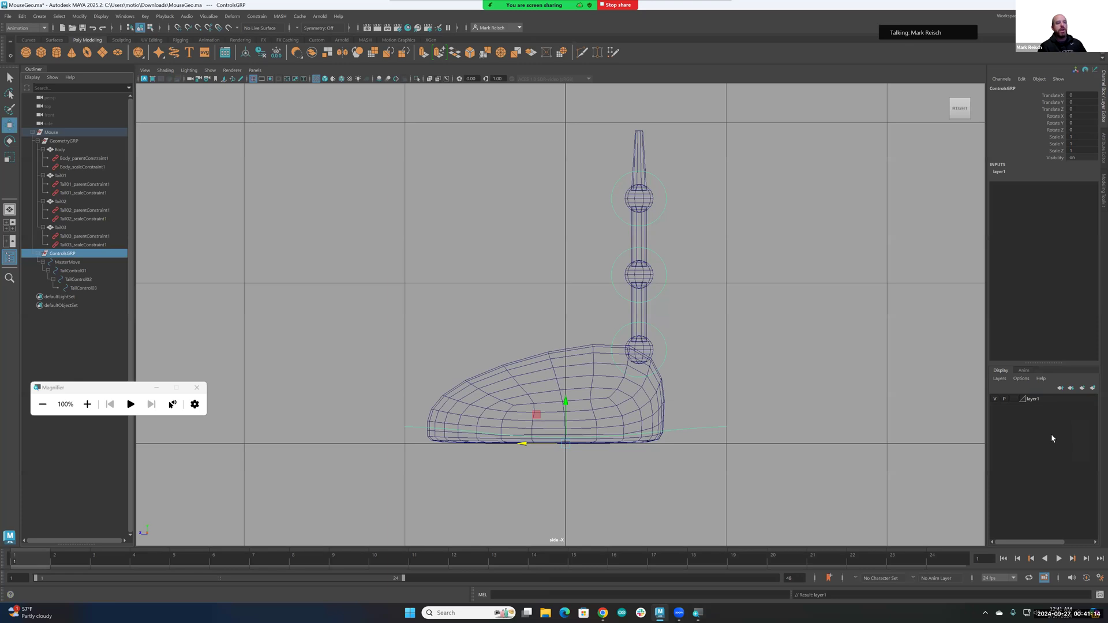
Rename the new controls layer as ControlsLYR and save the layer settings.
{"action": "left_click", "coordinate": [1032, 401]}
{"action": "double_click", "coordinate": [1032, 400]}
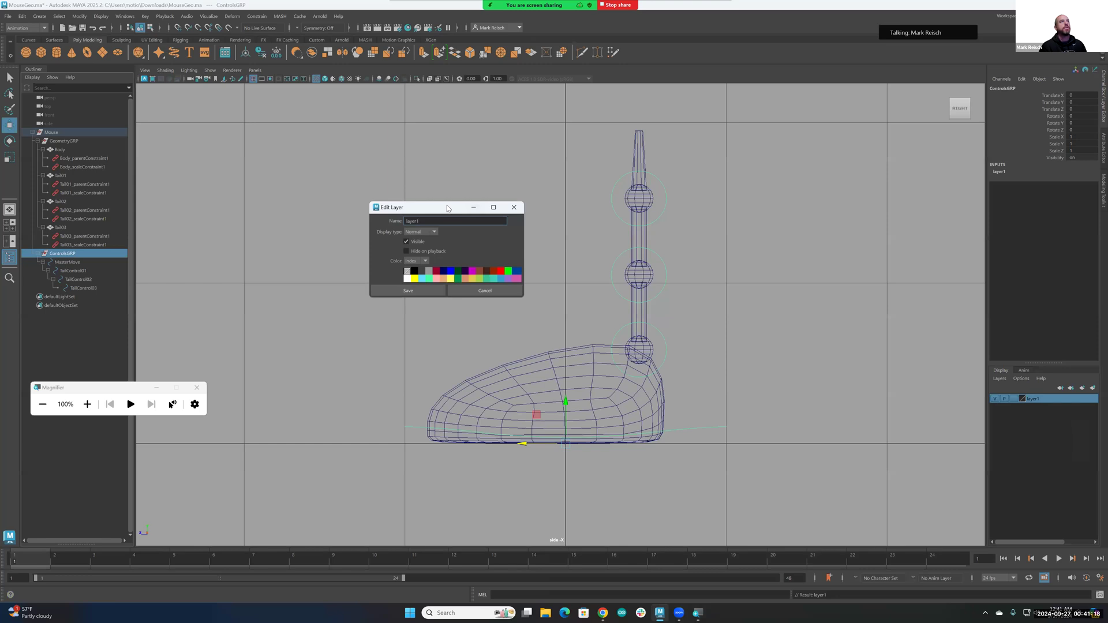
{"action": "left_click_drag", "start_coordinate": [463, 208], "coordinate": [427, 236]}
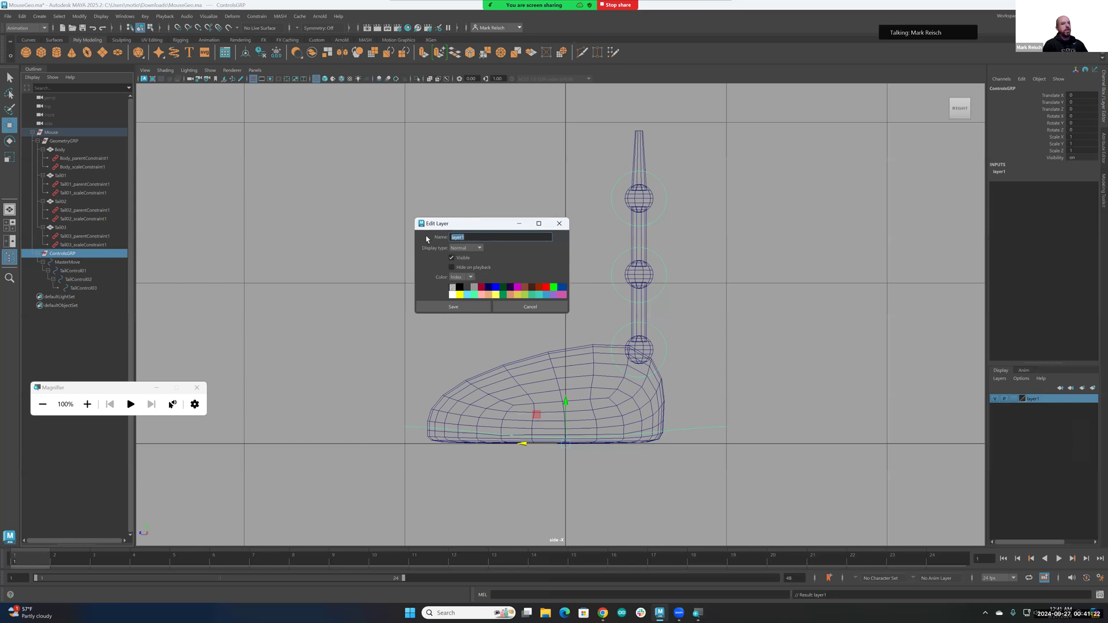
{"action": "type", "text": "ControlsLYR"}
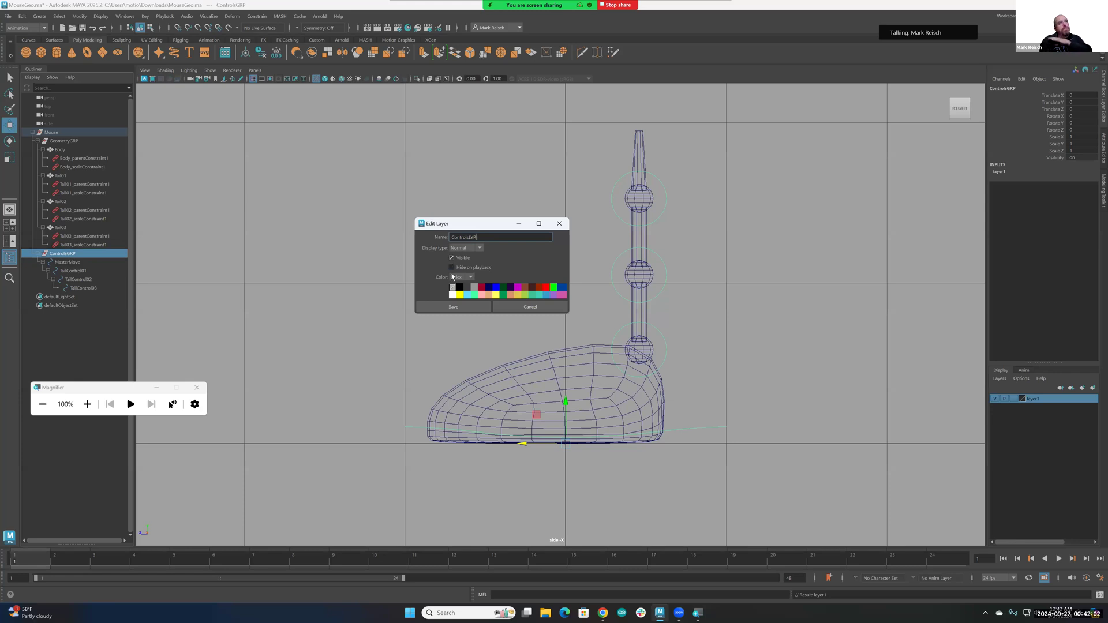
{"action": "left_click", "coordinate": [454, 306]}
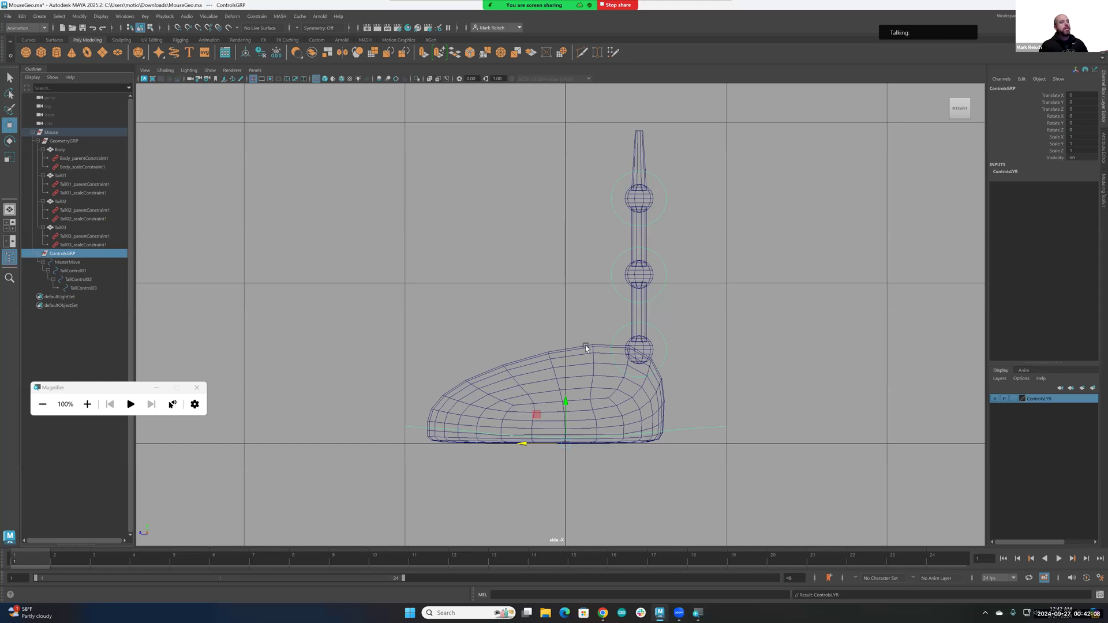
Collapse the constraint nodes under GeometryGRP and create a new display layer from the GeometryGRP group.
{"action": "left_click", "coordinate": [37, 140]}
{"action": "left_click", "coordinate": [39, 142]}
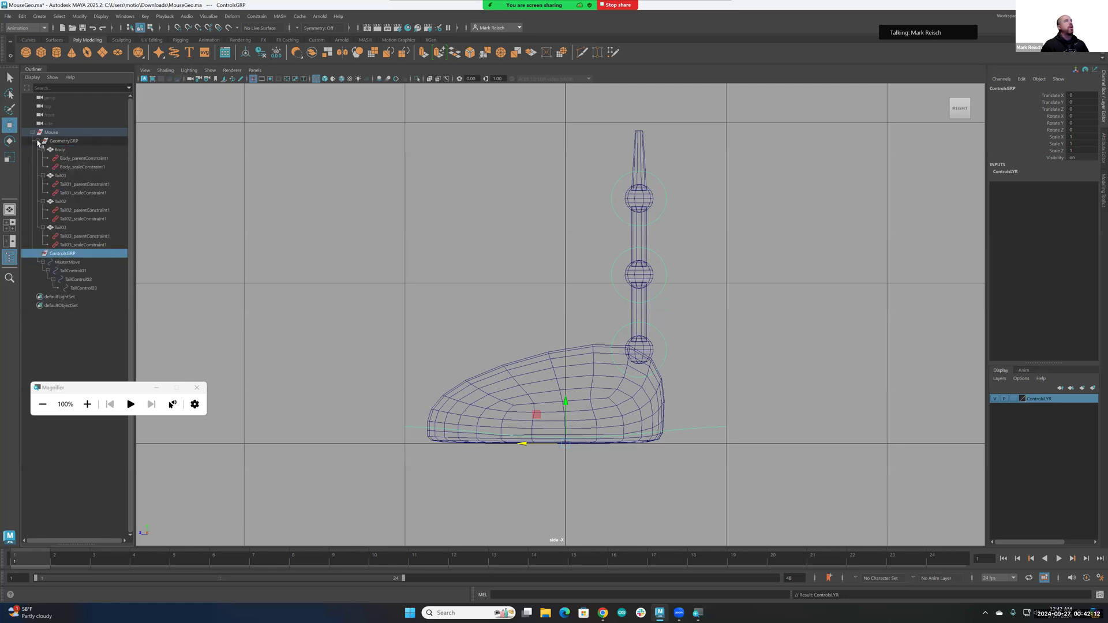
{"action": "left_click", "coordinate": [38, 141]}
{"action": "left_click", "coordinate": [37, 141]}
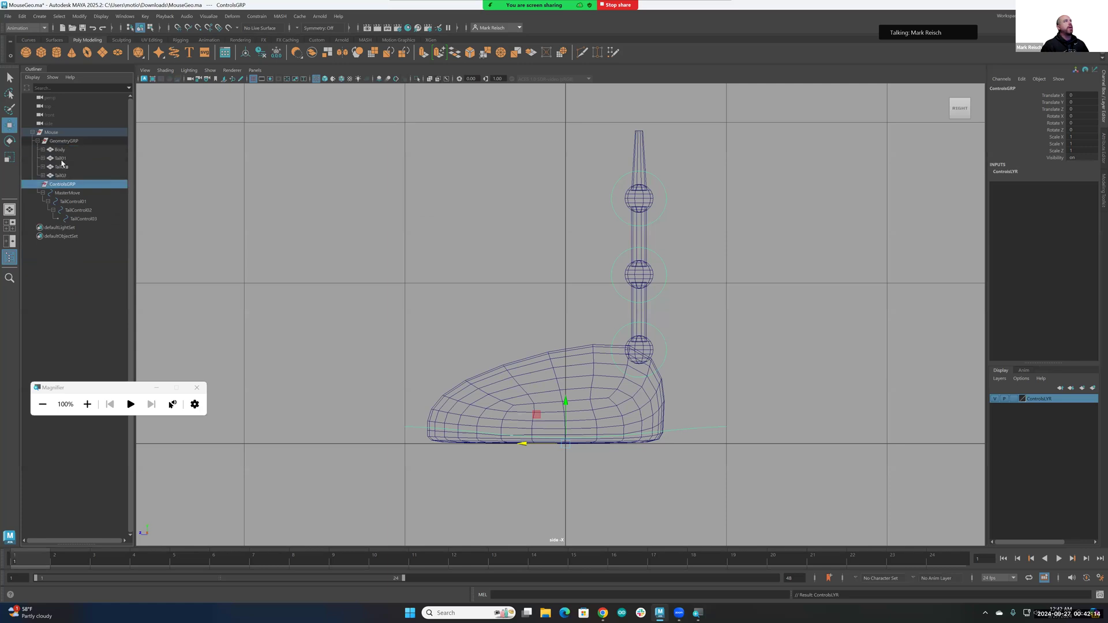
{"action": "left_click_drag", "start_coordinate": [61, 175], "coordinate": [63, 154]}
{"action": "left_click", "coordinate": [64, 141]}
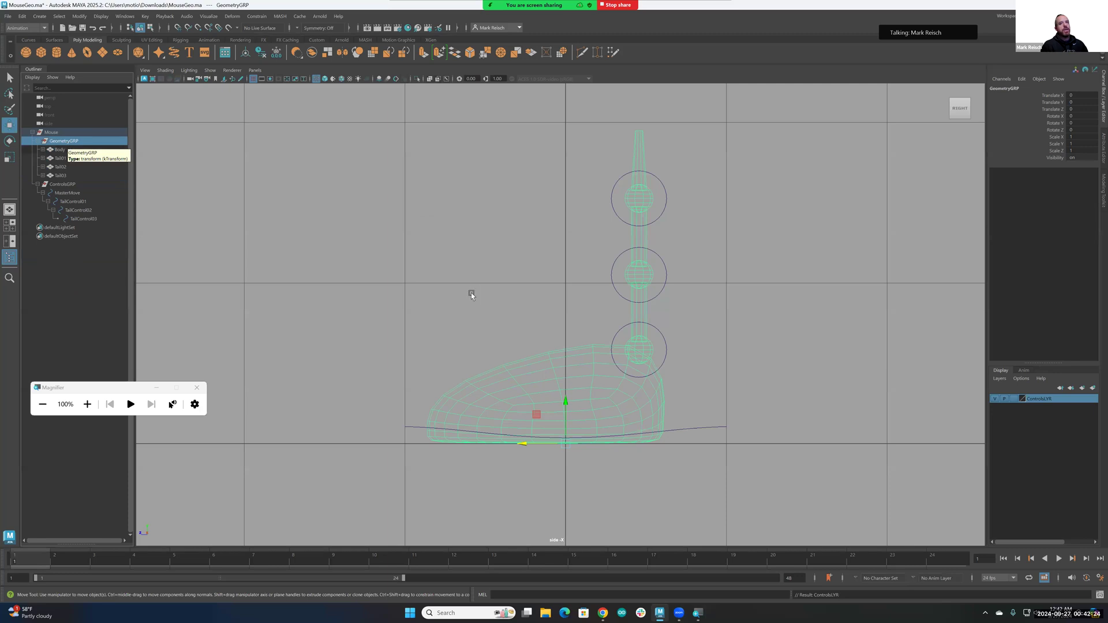
{"action": "left_click", "coordinate": [1093, 389]}
Rename the new geometry layer as GeometryLYR, set its display type to Reference and save it.
{"action": "double_click", "coordinate": [1036, 402]}
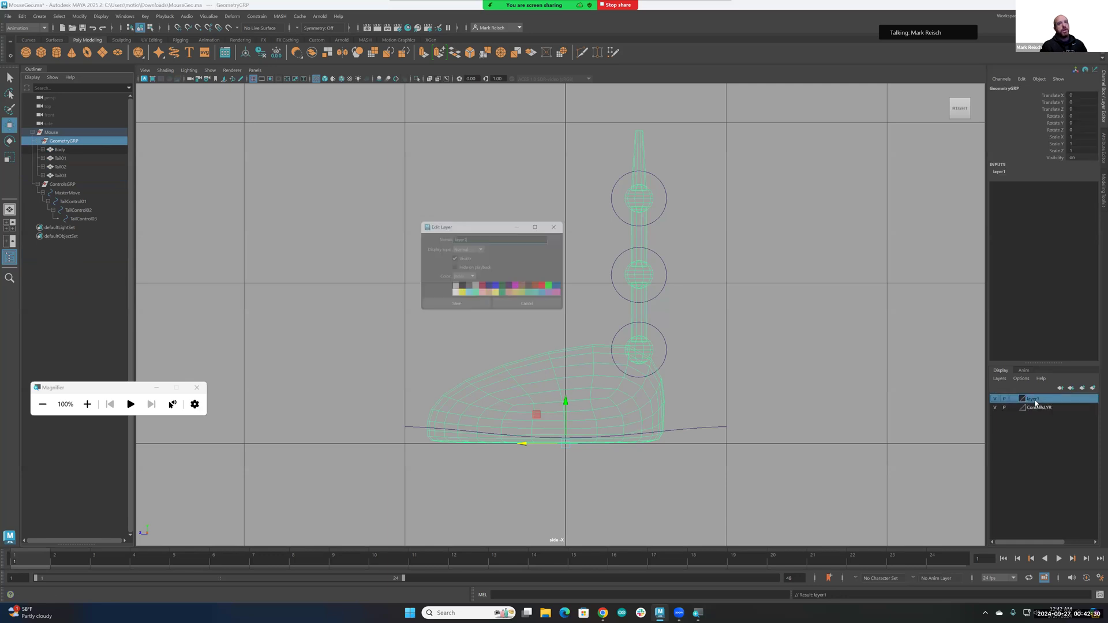
{"action": "double_click", "coordinate": [440, 237]}
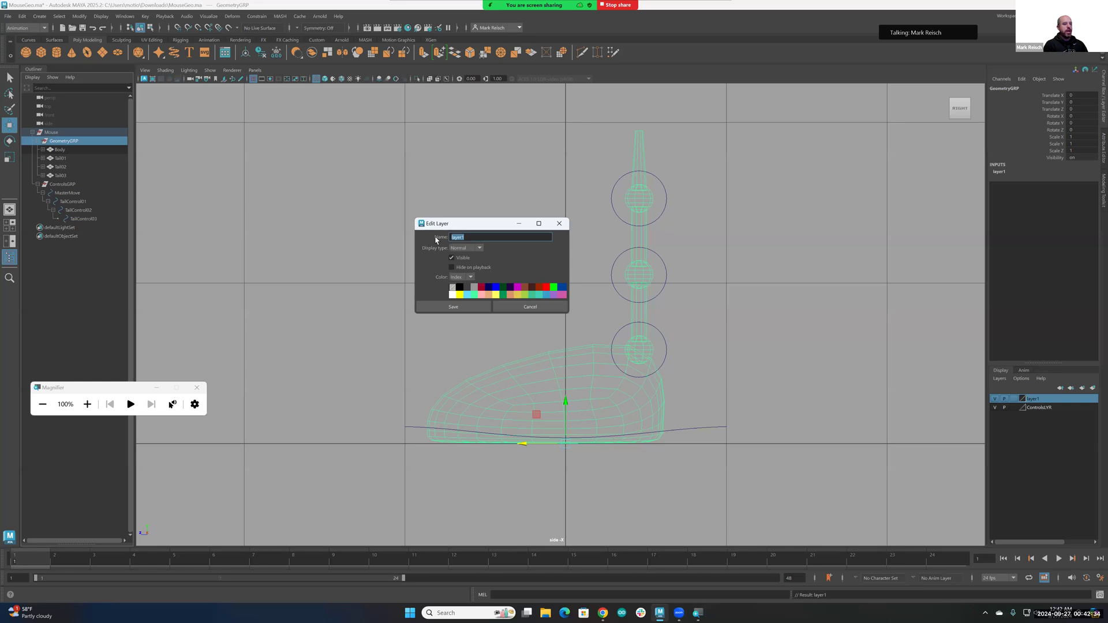
{"action": "type", "text": "GeometryLYR"}
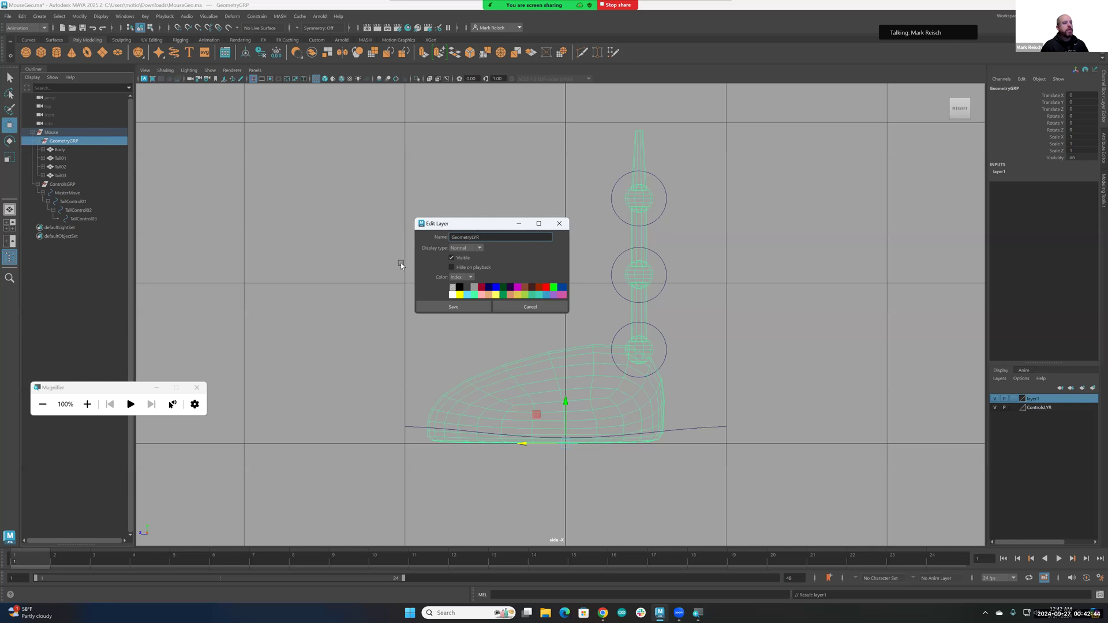
{"action": "left_click", "coordinate": [460, 250]}
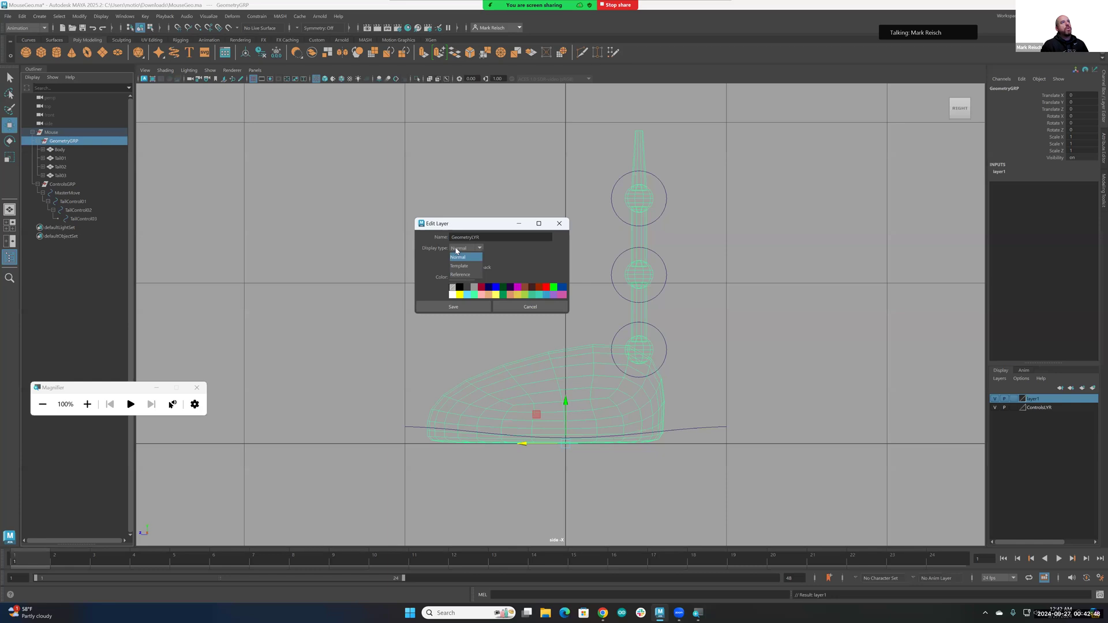
{"action": "left_click", "coordinate": [466, 275]}
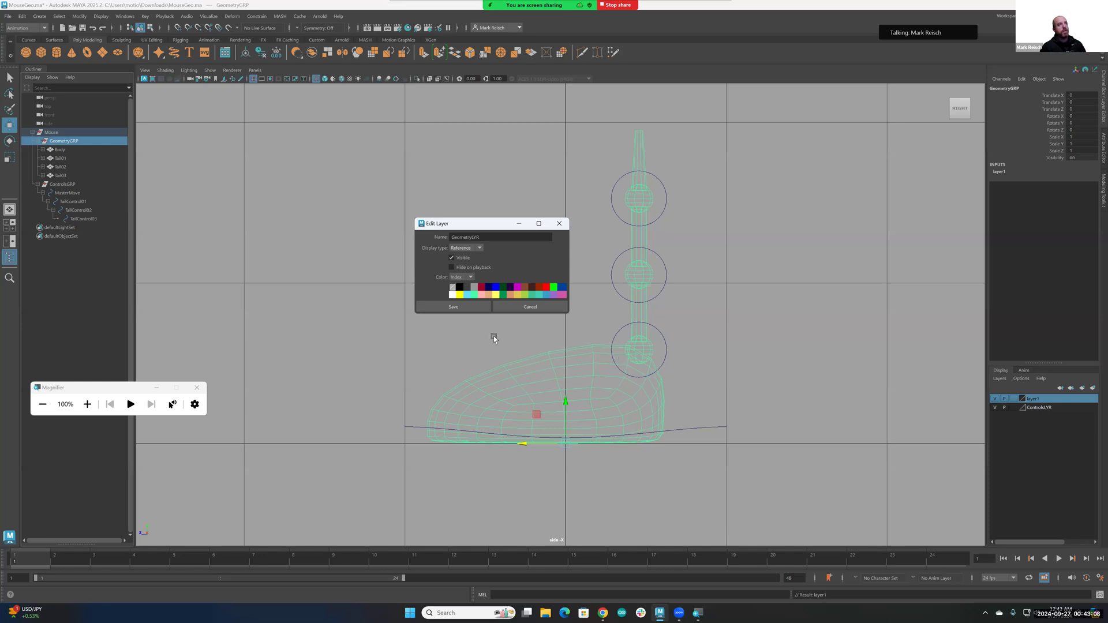
{"action": "left_click", "coordinate": [459, 308]}
Clear the selection and box-select over the tail and body in the side view to check which objects are selectable.
{"action": "left_click", "coordinate": [762, 330]}
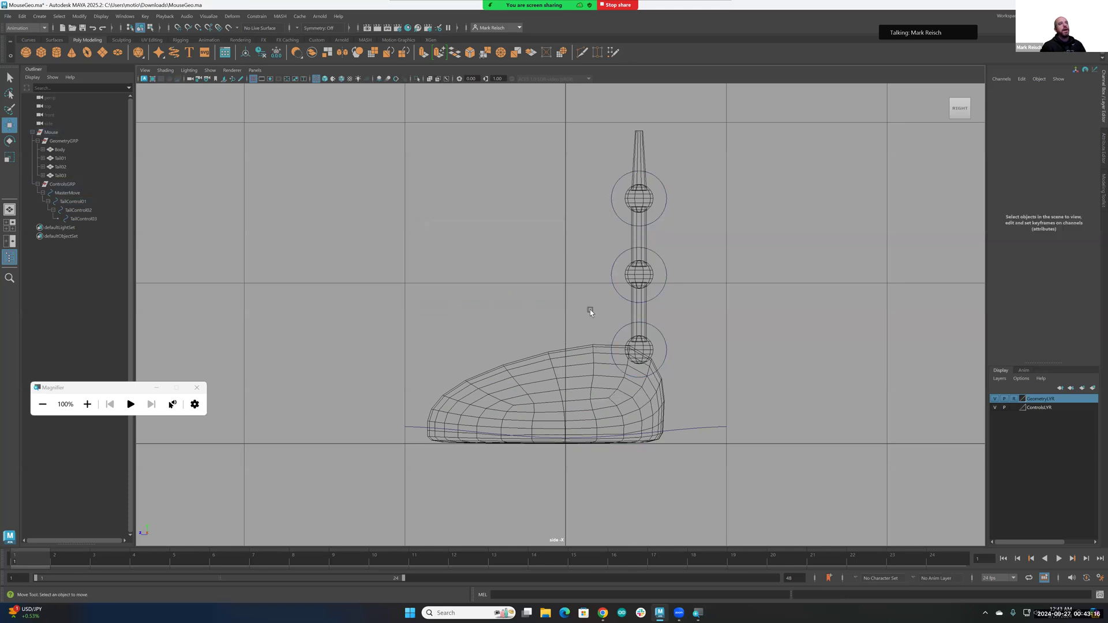
{"action": "left_click_drag", "start_coordinate": [642, 355], "coordinate": [632, 392]}
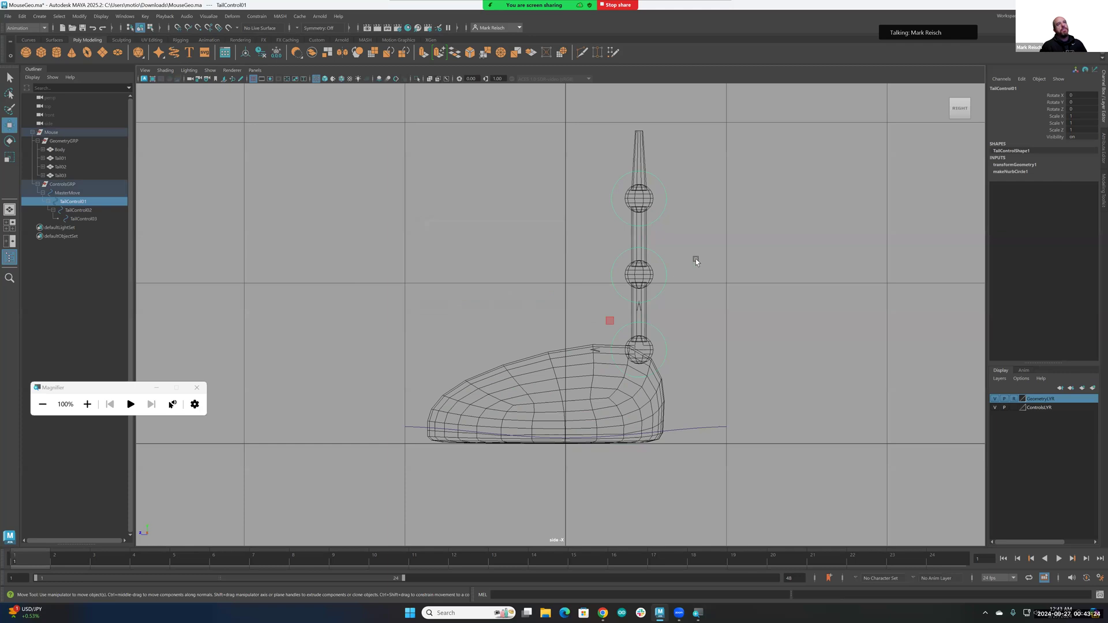
{"action": "left_click", "coordinate": [560, 428]}
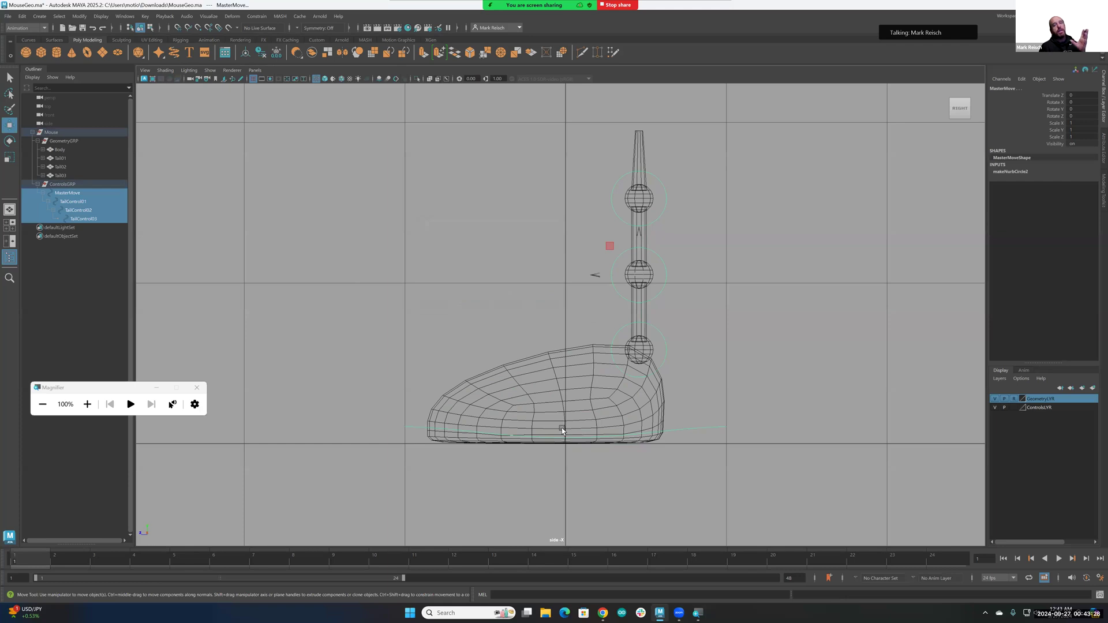
Examine which geometry parts, groups and controls can be selected individually from the Mouse hierarchy in the Outliner.
{"action": "left_click", "coordinate": [73, 192]}
{"action": "left_click", "coordinate": [72, 208]}
{"action": "left_click", "coordinate": [60, 150]}
{"action": "left_click", "coordinate": [62, 184]}
{"action": "left_click", "coordinate": [62, 193]}
{"action": "left_click", "coordinate": [61, 168]}
{"action": "left_click", "coordinate": [68, 203]}
{"action": "left_click", "coordinate": [72, 210]}
{"action": "left_click", "coordinate": [63, 175]}
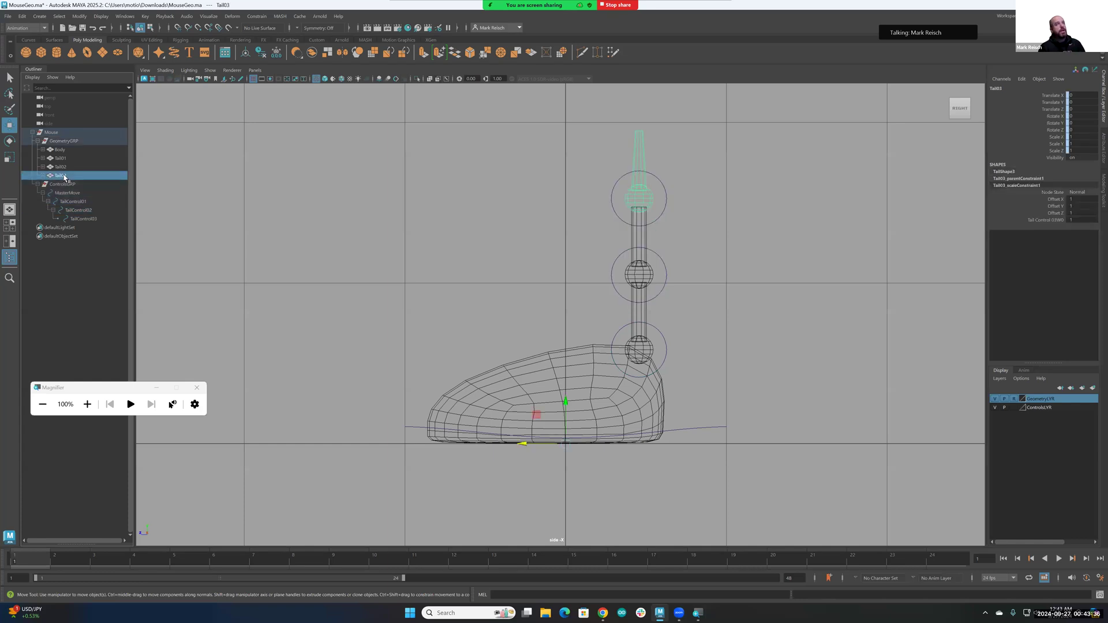
{"action": "left_click", "coordinate": [65, 185]}
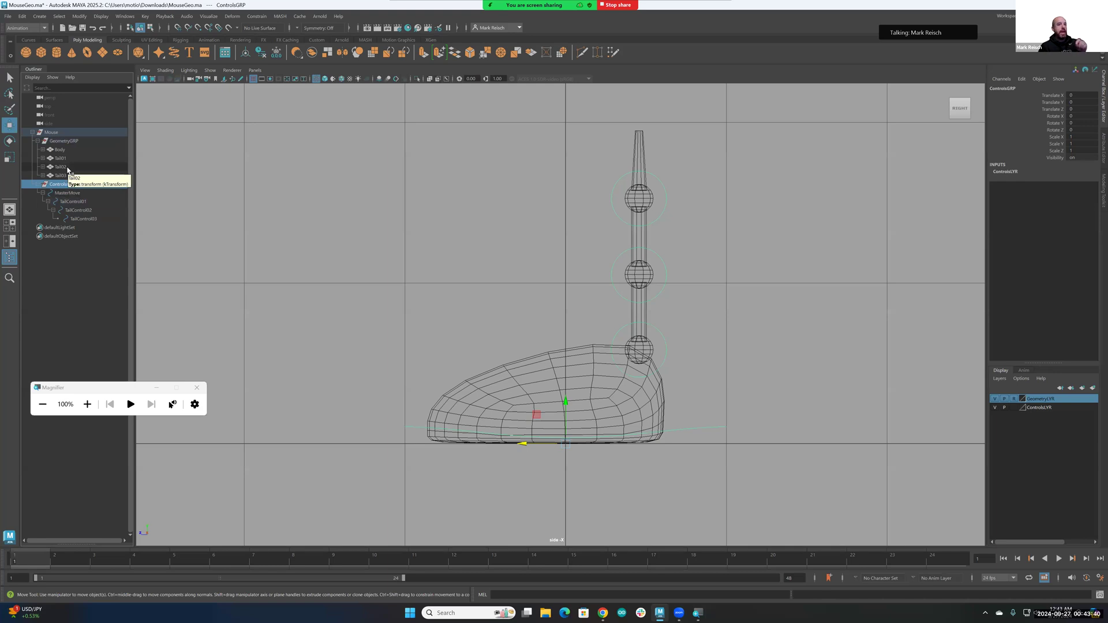
{"action": "left_click", "coordinate": [56, 141]}
{"action": "left_click", "coordinate": [55, 133]}
{"action": "left_click", "coordinate": [57, 150]}
{"action": "left_click", "coordinate": [60, 175]}
{"action": "left_click", "coordinate": [62, 184]}
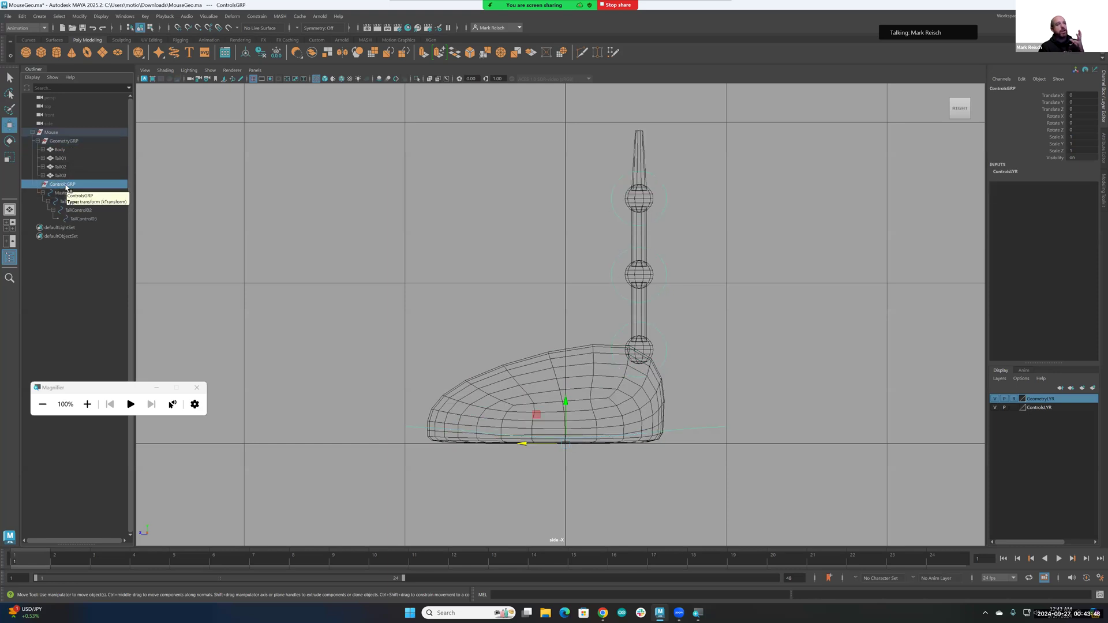
{"action": "left_click", "coordinate": [59, 167]}
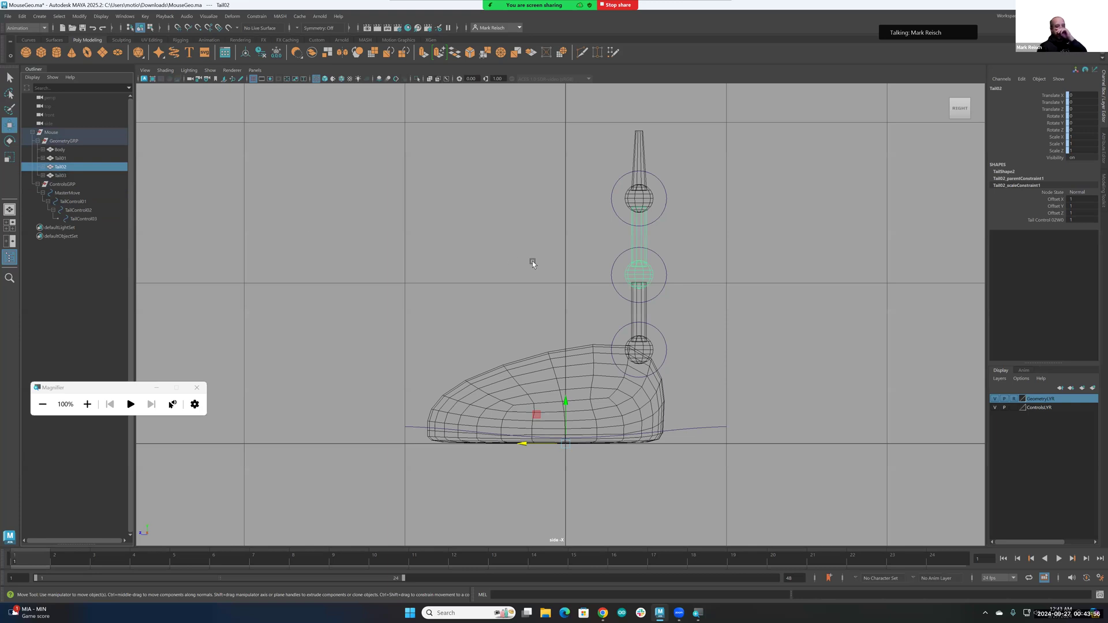
Collapse the Mouse hierarchy and test selecting the tail controls and MasterMove directly in the side view.
{"action": "left_click", "coordinate": [32, 133]}
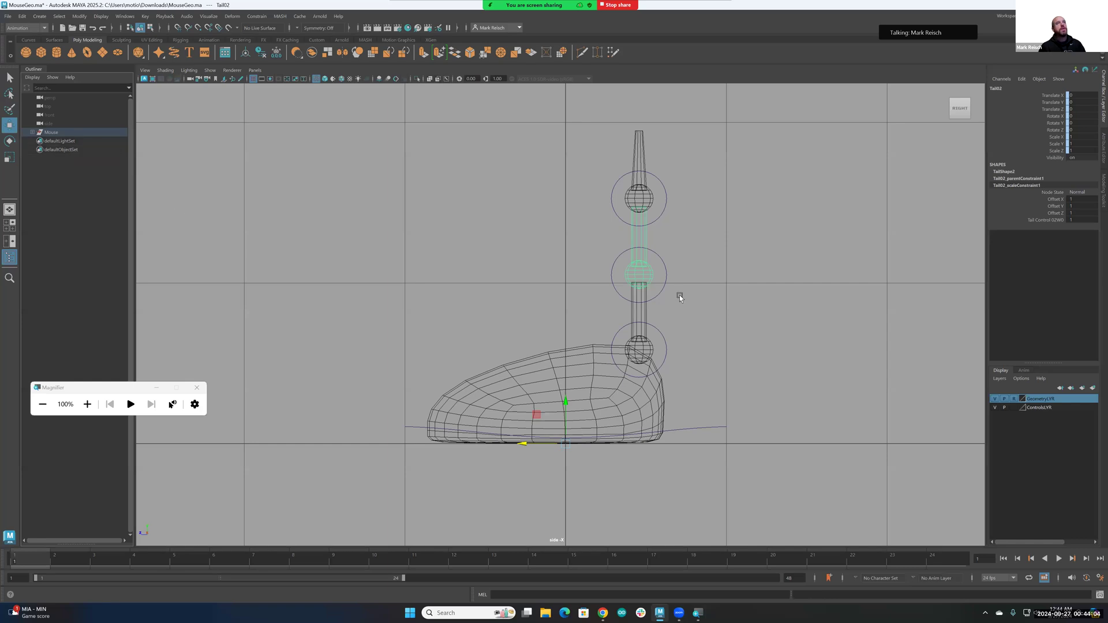
{"action": "left_click", "coordinate": [647, 226]}
{"action": "left_click", "coordinate": [671, 259]}
{"action": "left_click", "coordinate": [669, 274]}
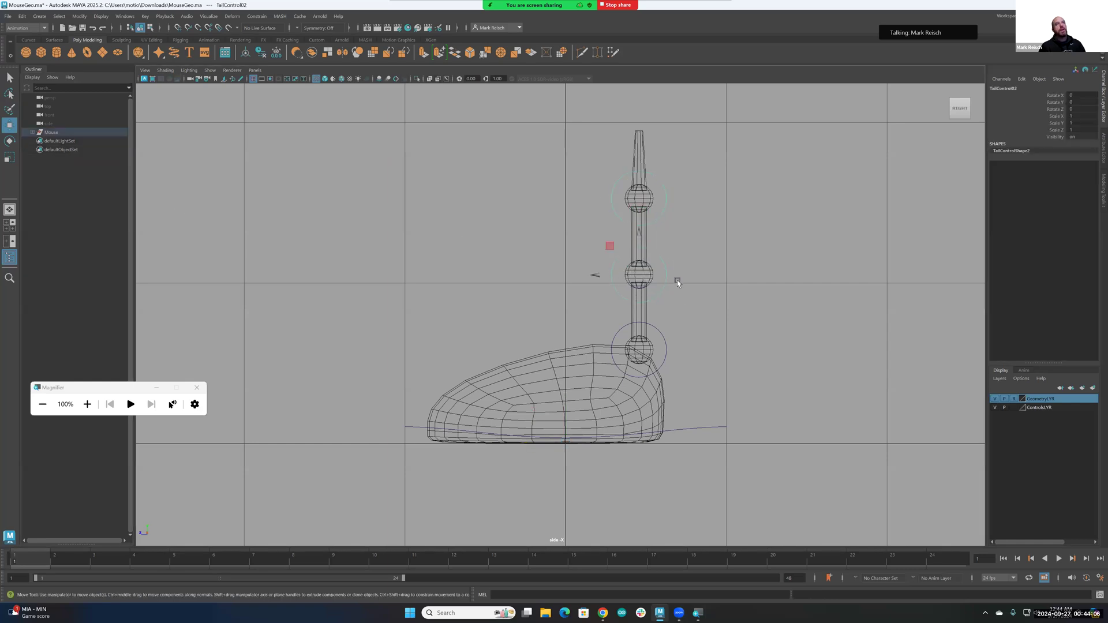
{"action": "left_click", "coordinate": [652, 372], "text": "shift"}
{"action": "left_click", "coordinate": [673, 430]}
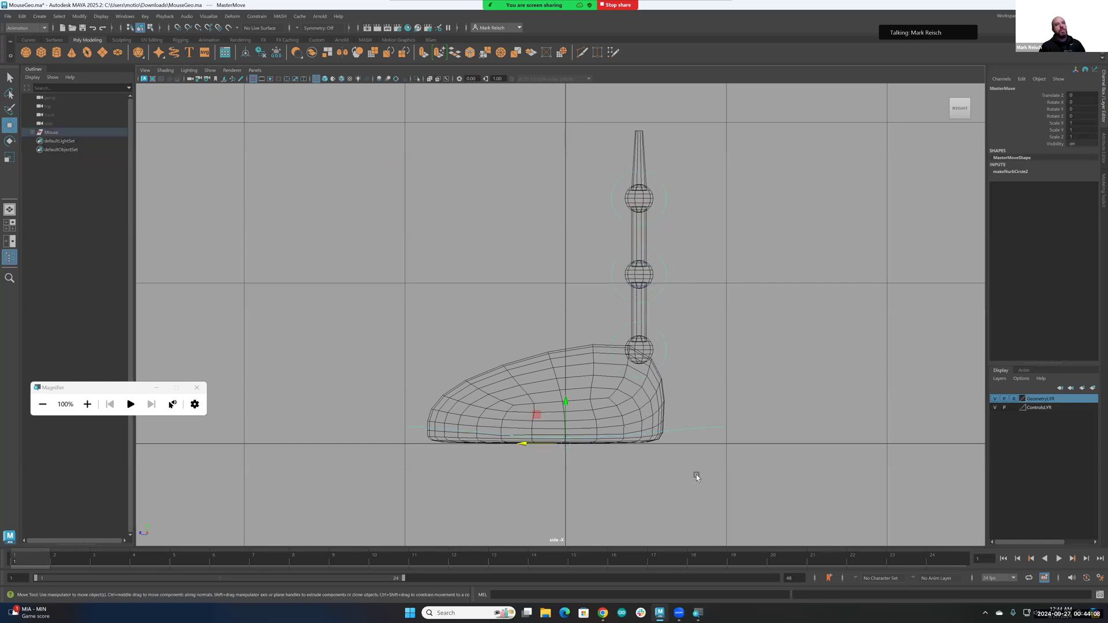
{"action": "left_click", "coordinate": [662, 371]}
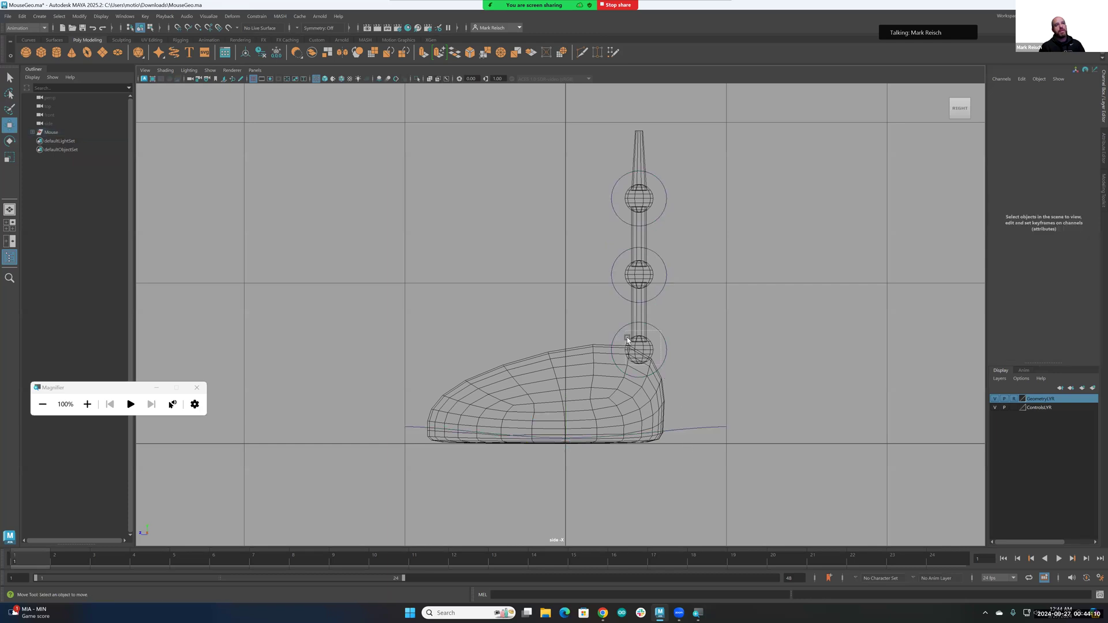
Test selecting the middle and base tail controls directly in the side view.
{"action": "left_click_drag", "start_coordinate": [626, 337], "coordinate": [694, 289]}
{"action": "left_click", "coordinate": [661, 286]}
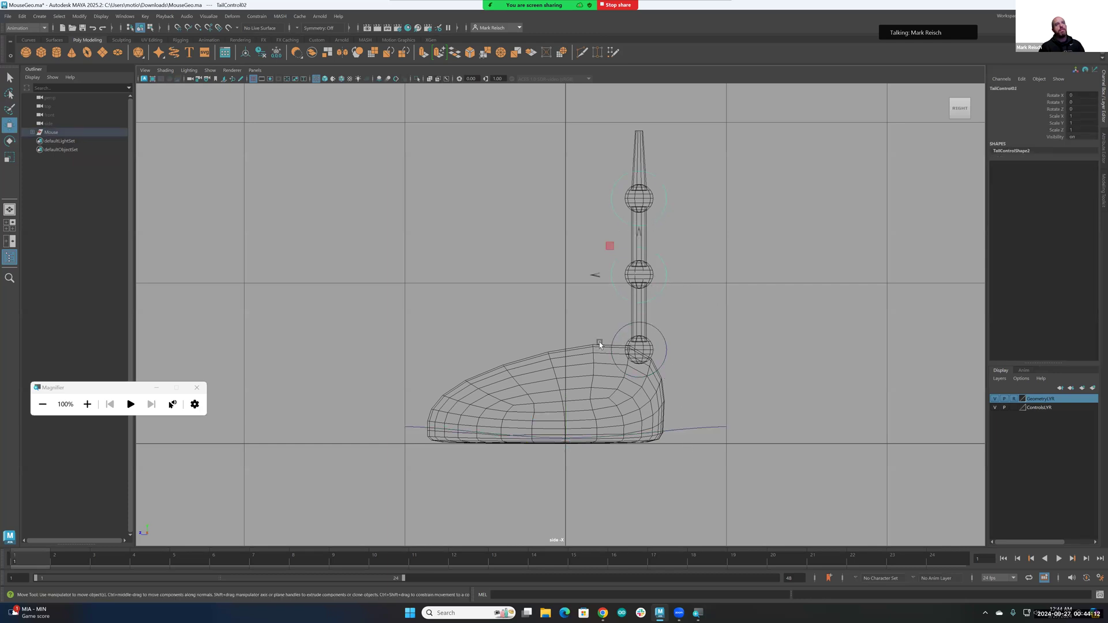
{"action": "left_click", "coordinate": [662, 351]}
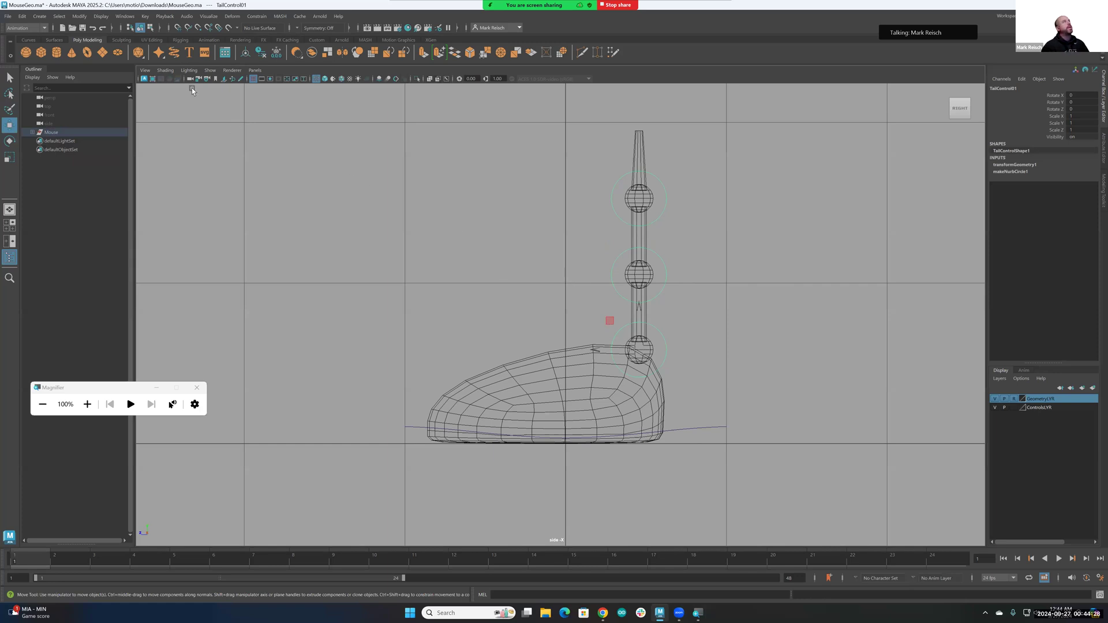
Create a new project named MouseMove on the Desktop, keeping the default project folder locations.
{"action": "left_click", "coordinate": [9, 17]}
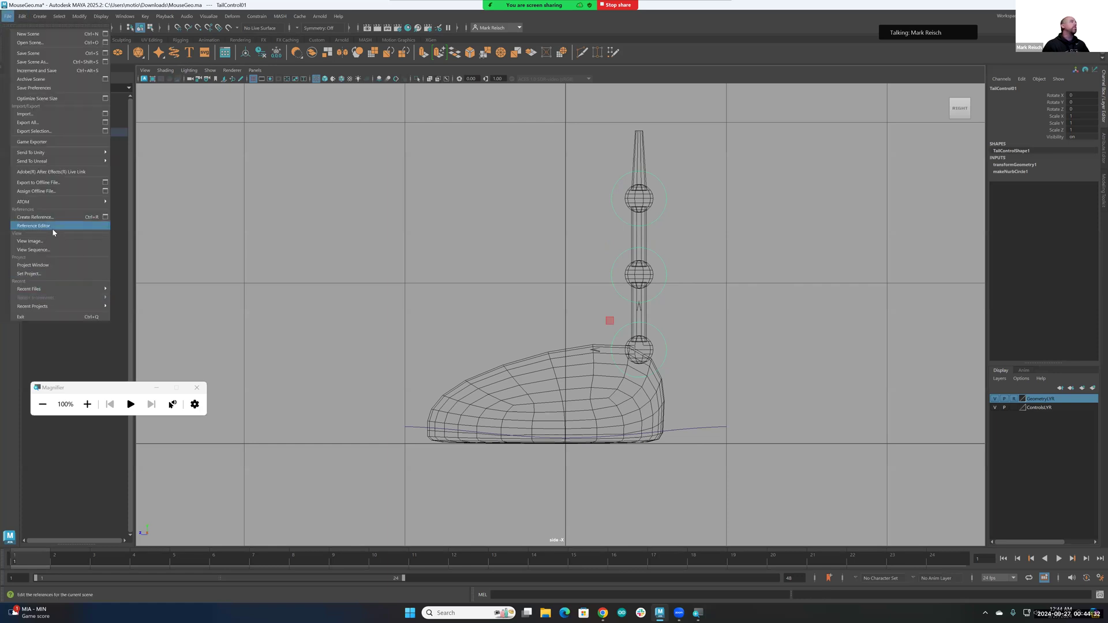
{"action": "left_click", "coordinate": [27, 267]}
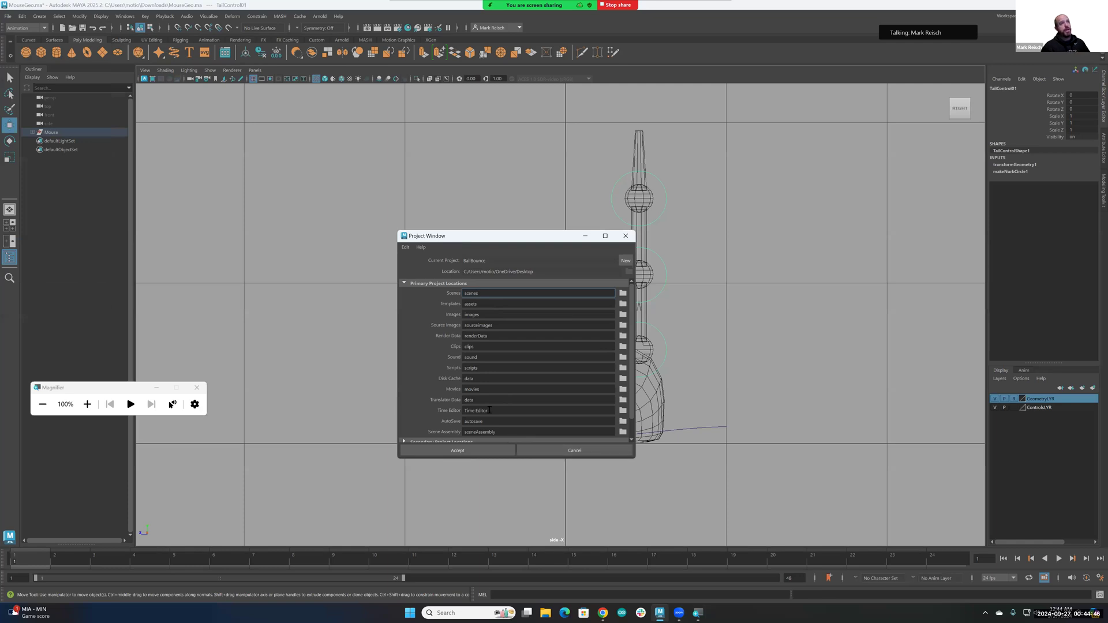
{"action": "left_click", "coordinate": [626, 261]}
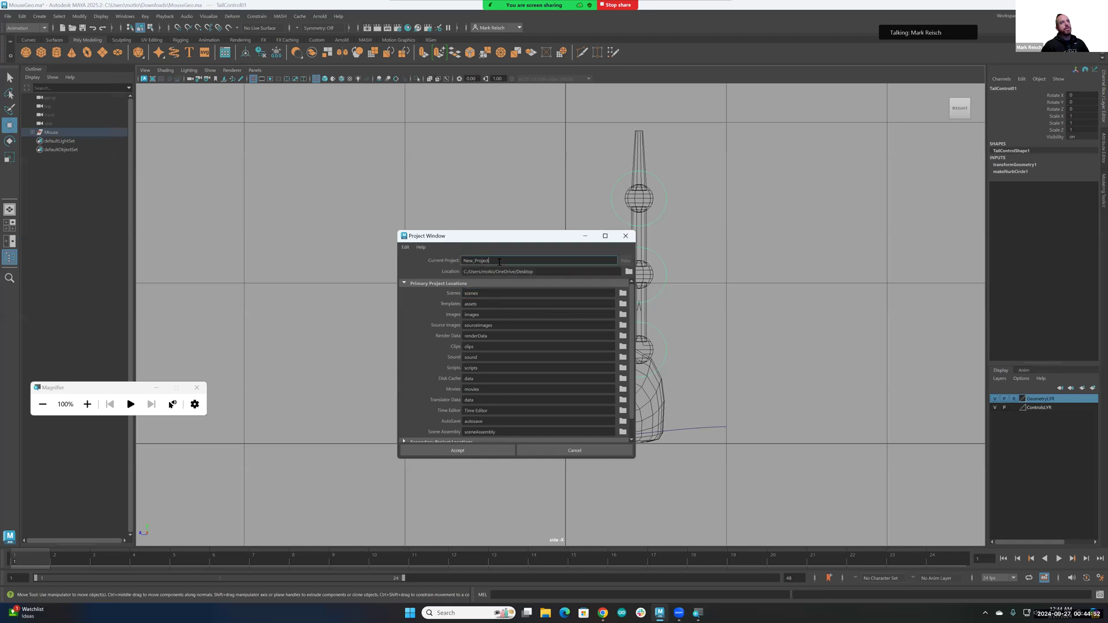
{"action": "left_click_drag", "start_coordinate": [499, 262], "coordinate": [439, 261]}
{"action": "type", "text": "MouseMove"}
{"action": "scroll", "coordinate": [500, 323], "scroll_direction": "down", "scroll_amount": 2}
{"action": "scroll", "coordinate": [497, 370], "scroll_direction": "up", "scroll_amount": 2}
{"action": "scroll", "coordinate": [493, 319], "scroll_direction": "down", "scroll_amount": 2}
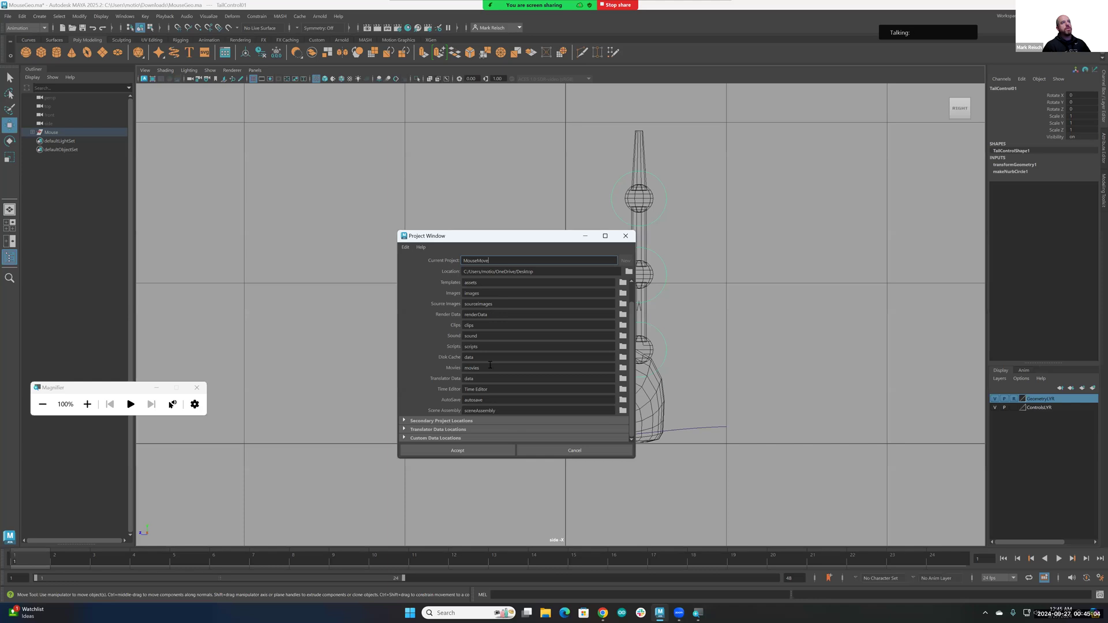
{"action": "left_click", "coordinate": [469, 450]}
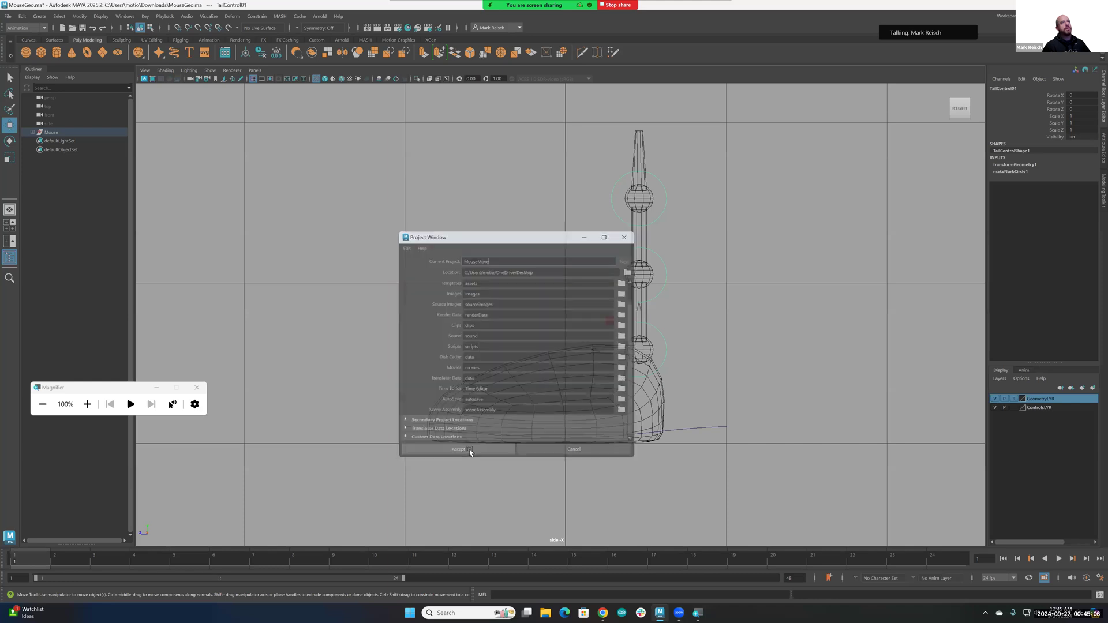
Save the scene as Mouse_Rig_01_MJR.ma in the MouseMove project's scenes folder.
{"action": "left_click", "coordinate": [10, 17]}
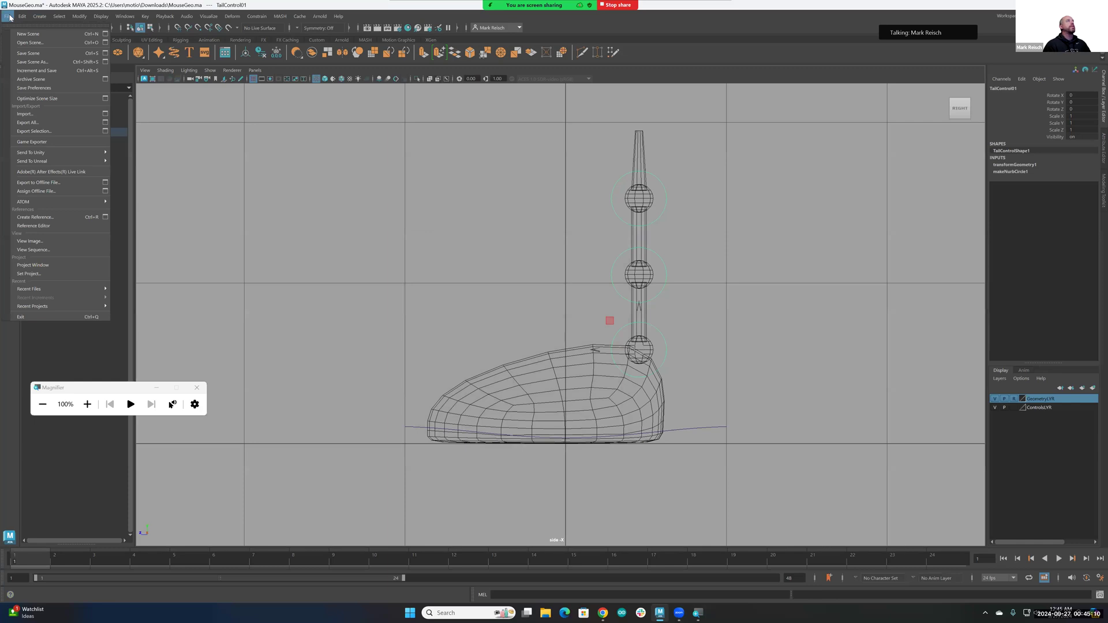
{"action": "left_click", "coordinate": [44, 62]}
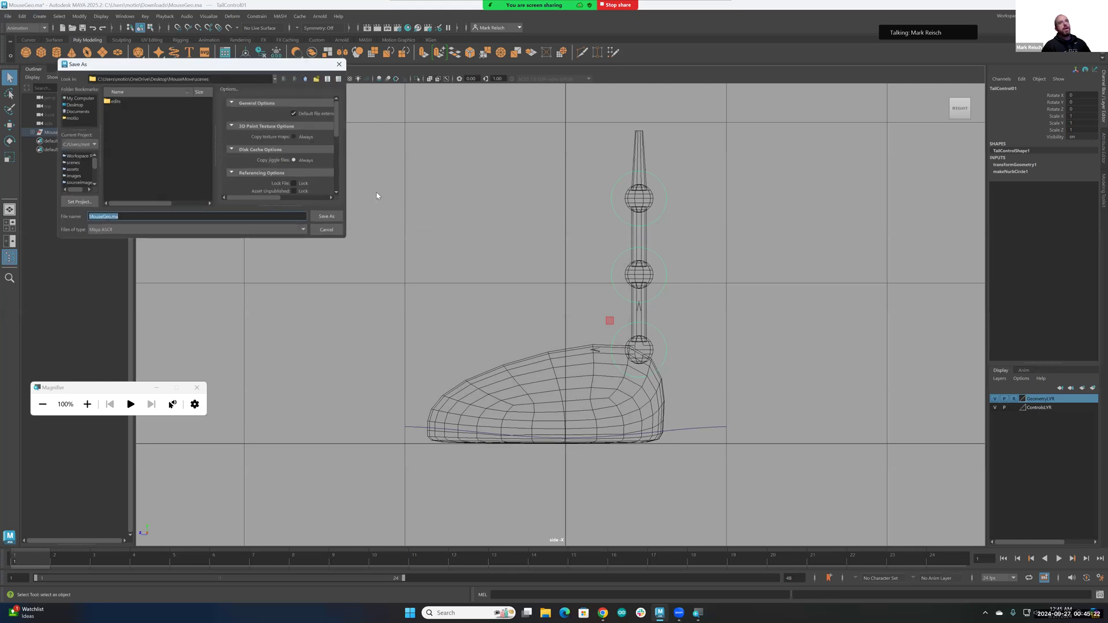
{"action": "left_click_drag", "start_coordinate": [188, 64], "coordinate": [820, 271]}
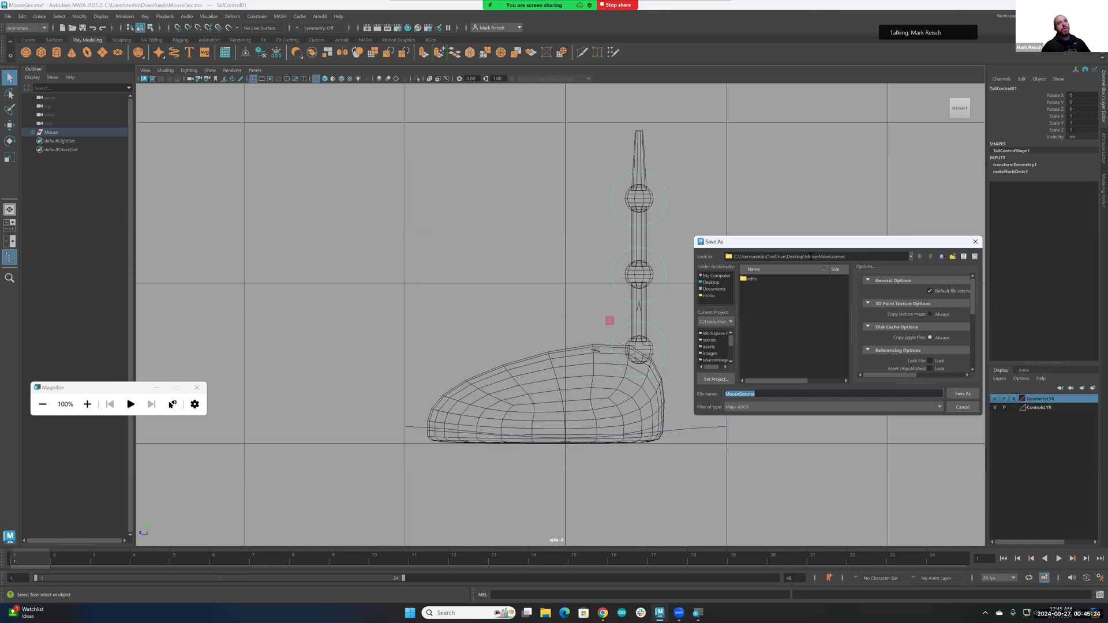
{"action": "double_click", "coordinate": [810, 257]}
{"action": "left_click_drag", "start_coordinate": [830, 257], "coordinate": [847, 257]}
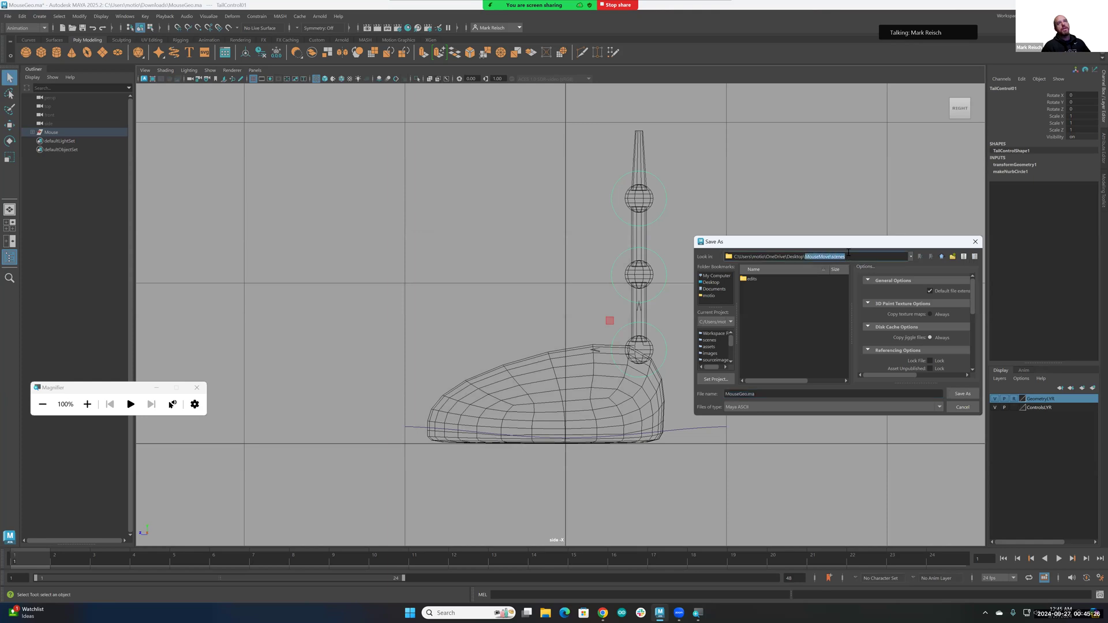
{"action": "left_click", "coordinate": [746, 394]}
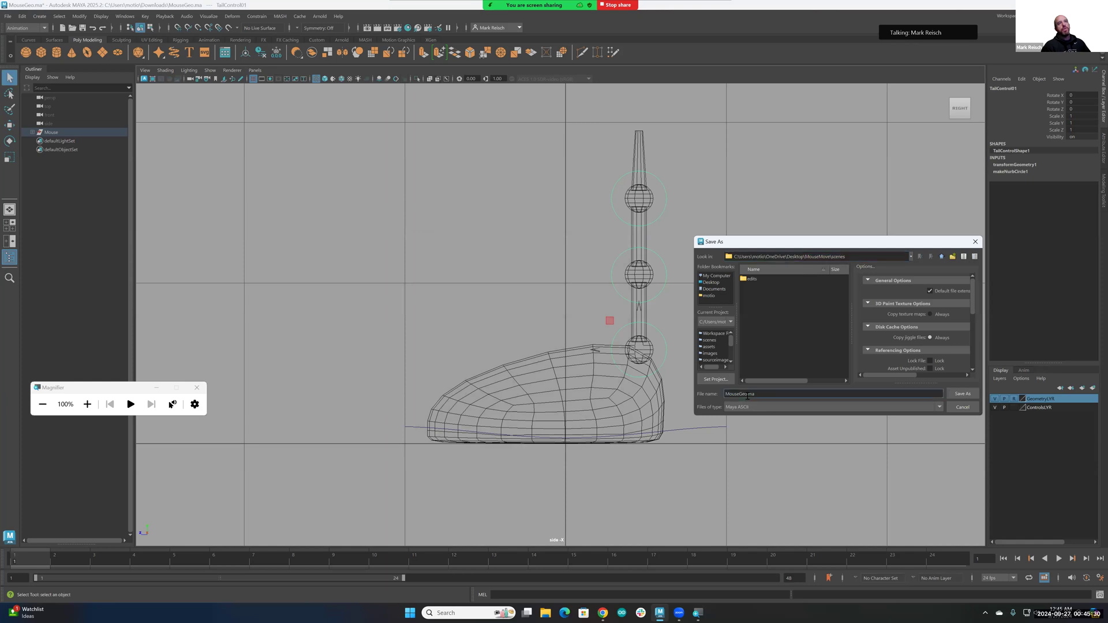
{"action": "left_click_drag", "start_coordinate": [747, 394], "coordinate": [739, 394]}
{"action": "type", "text": "_Rig_"}
{"action": "type", "text": "_MJR"}
{"action": "left_click", "coordinate": [961, 393]}
{"action": "key", "text": "w"}
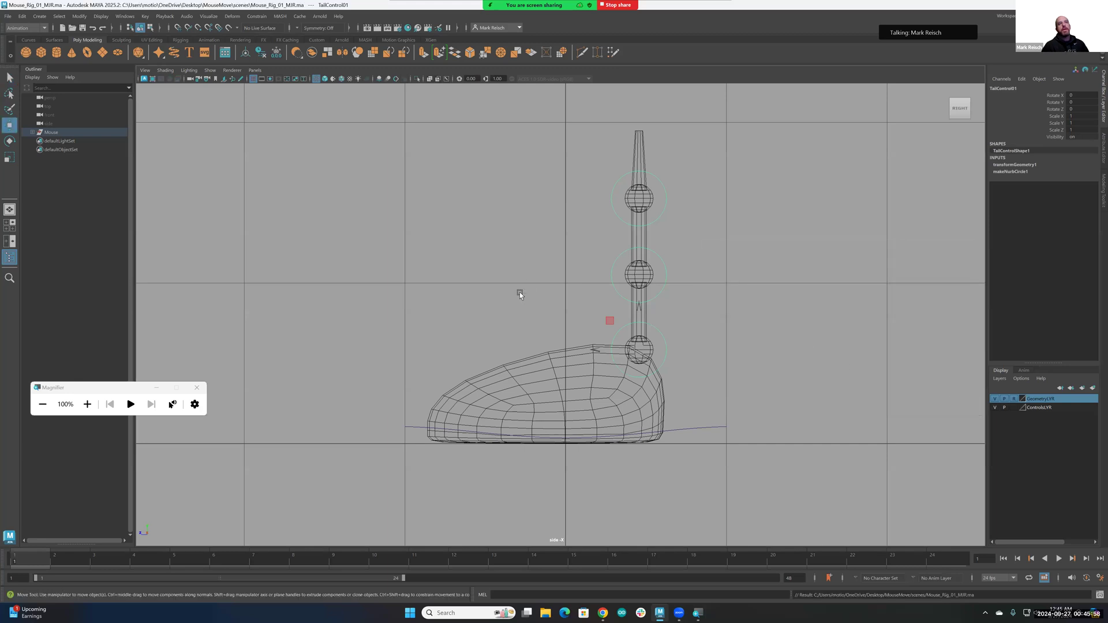
Close the Magnifier window and create a new empty scene.
{"action": "left_click", "coordinate": [196, 387]}
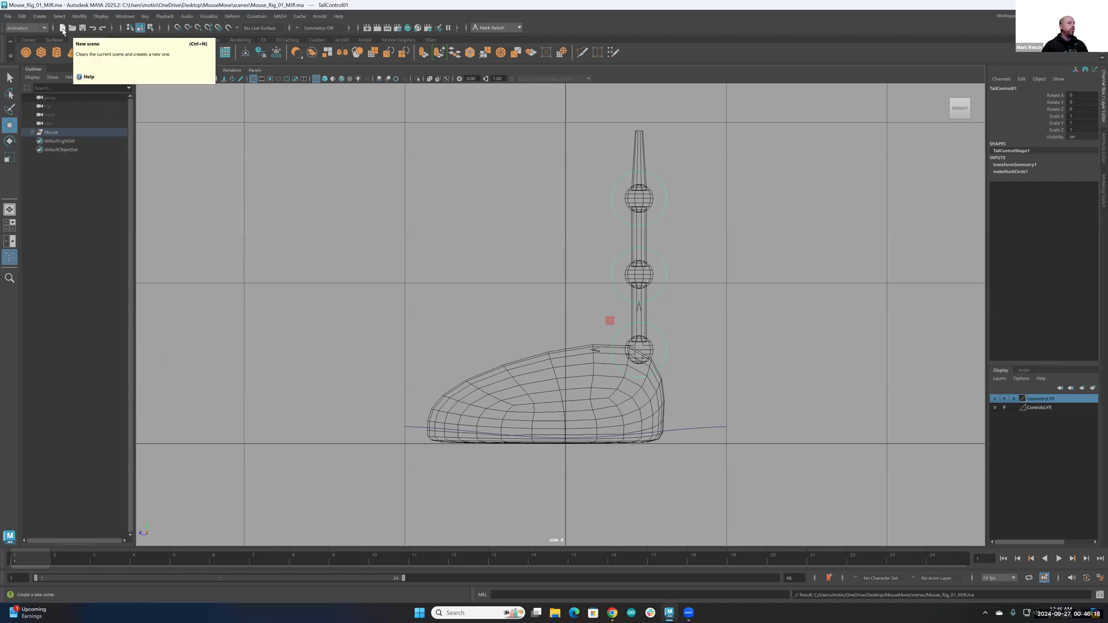
{"action": "key", "text": "super"}
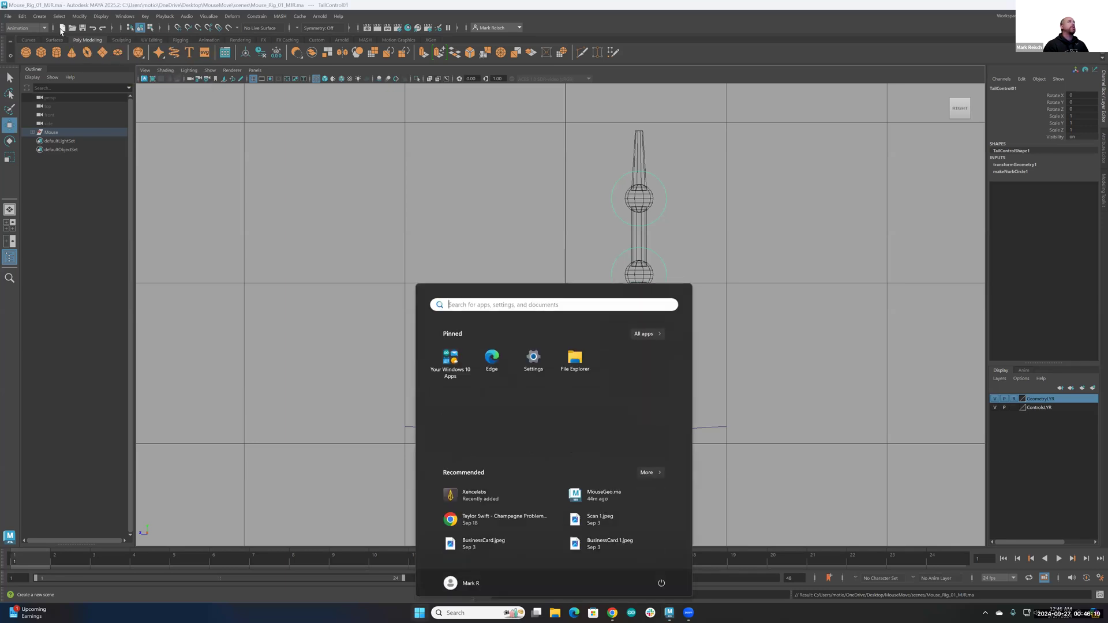
{"action": "left_click", "coordinate": [8, 16]}
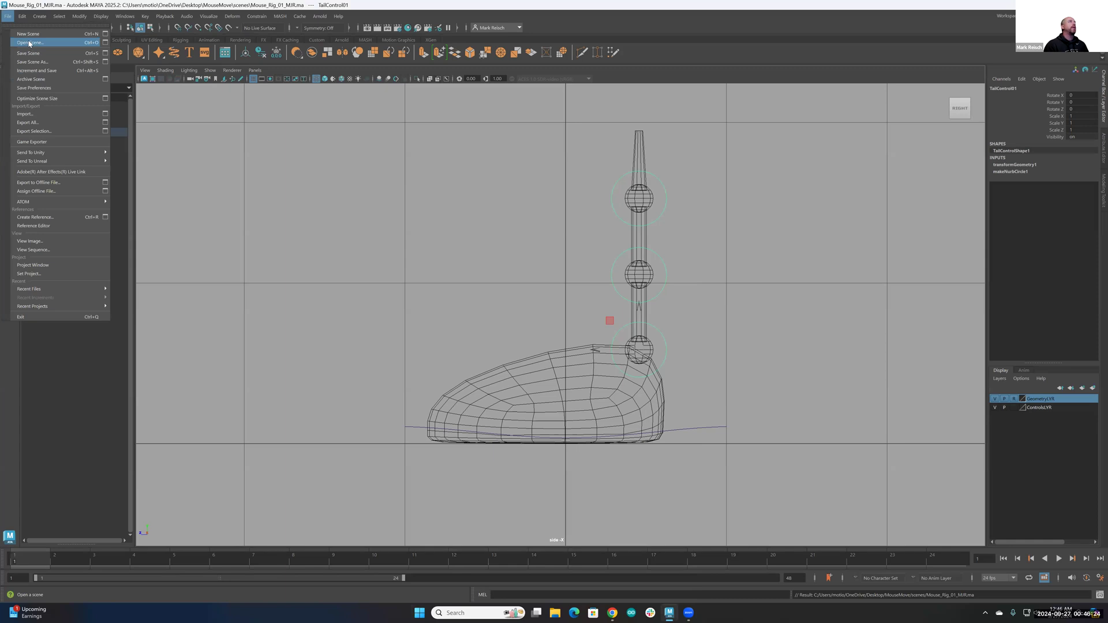
{"action": "left_click", "coordinate": [185, 119]}
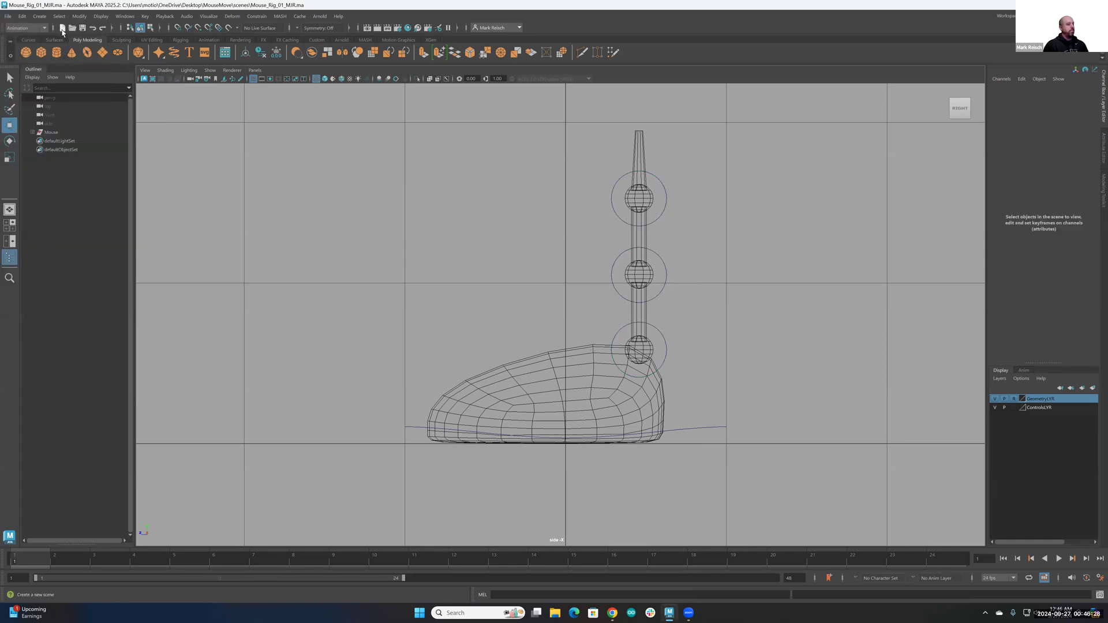
{"action": "key", "text": "super+plus"}
{"action": "key", "text": "super+plus"}
{"action": "key", "text": "super+plus"}
{"action": "key", "text": "super+plus"}
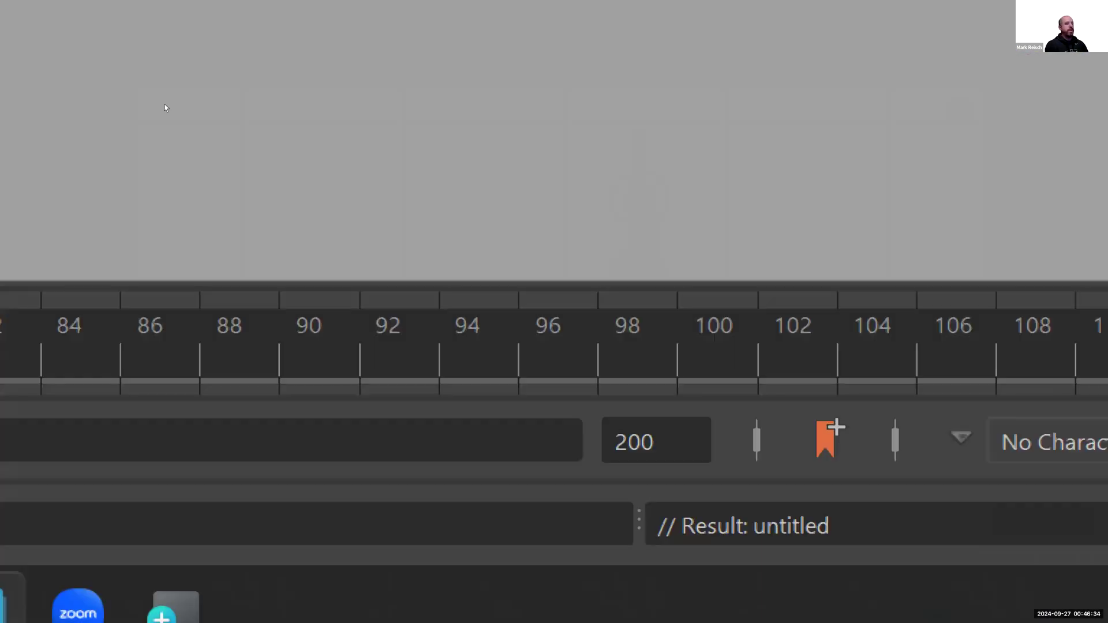
{"action": "key", "text": "super+minus"}
{"action": "key", "text": "super+minus"}
{"action": "key", "text": "super+minus"}
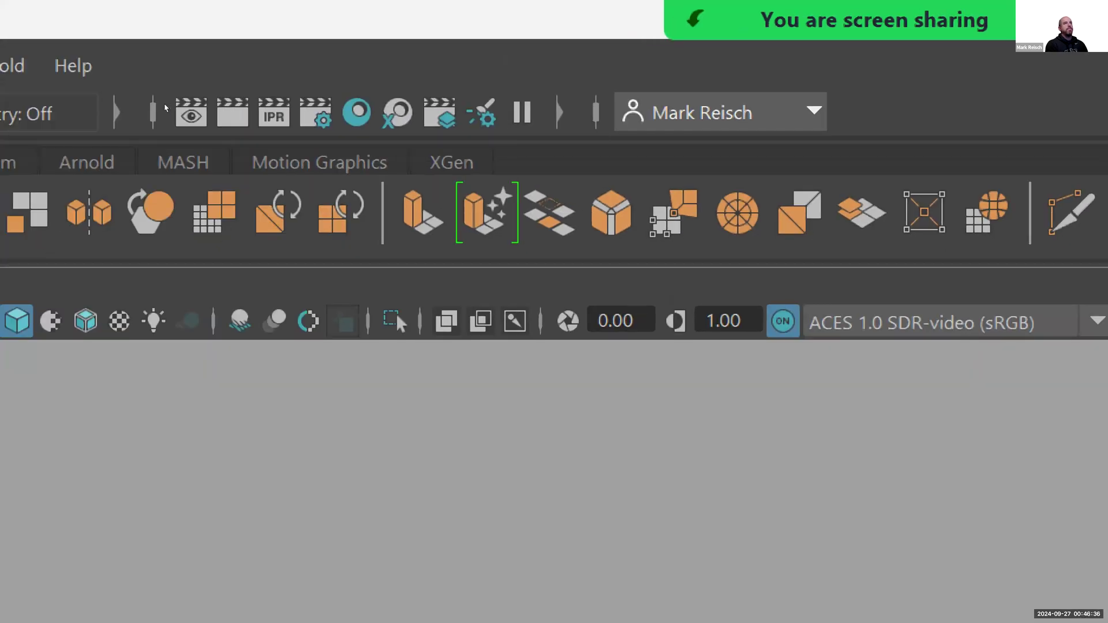
{"action": "key", "text": "super+minus"}
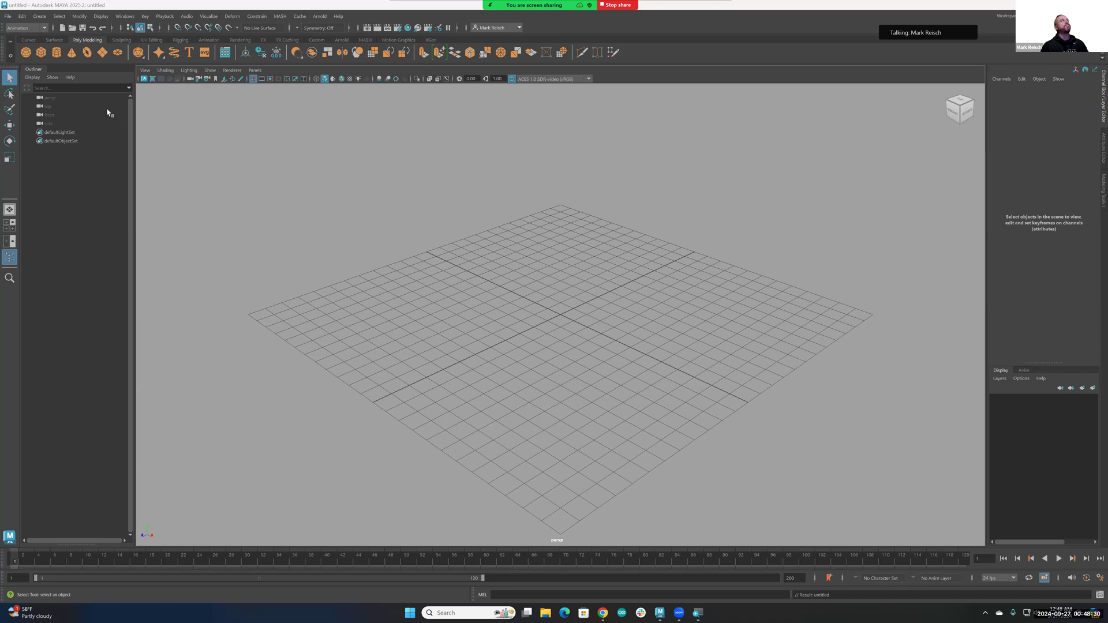
Open the Reference Editor and enlarge its window over the viewport.
{"action": "left_click", "coordinate": [7, 17]}
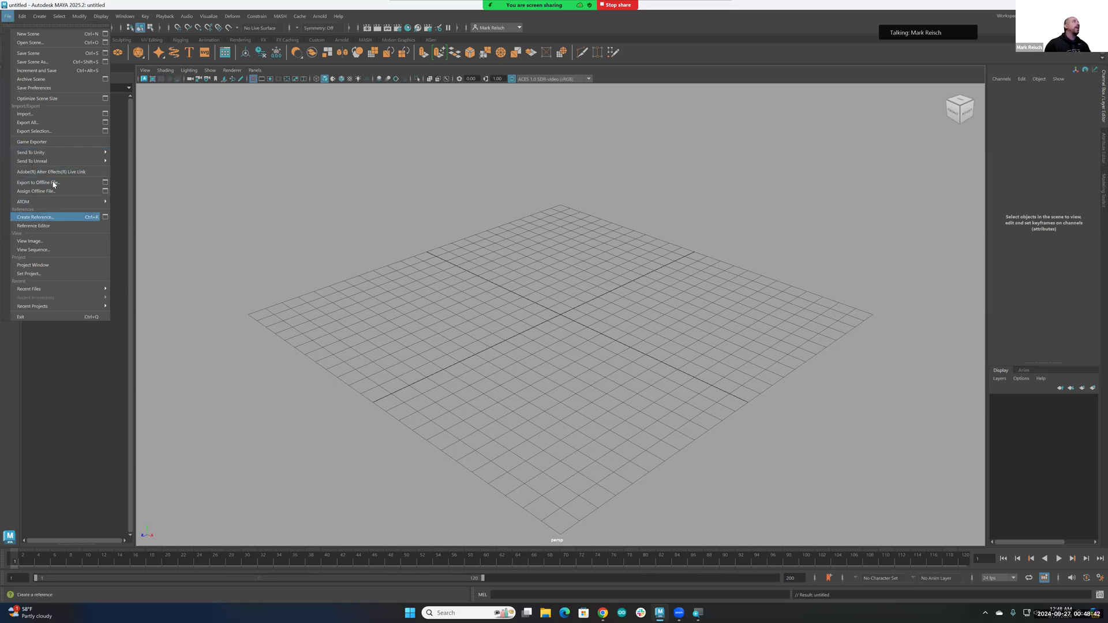
{"action": "left_click", "coordinate": [36, 226]}
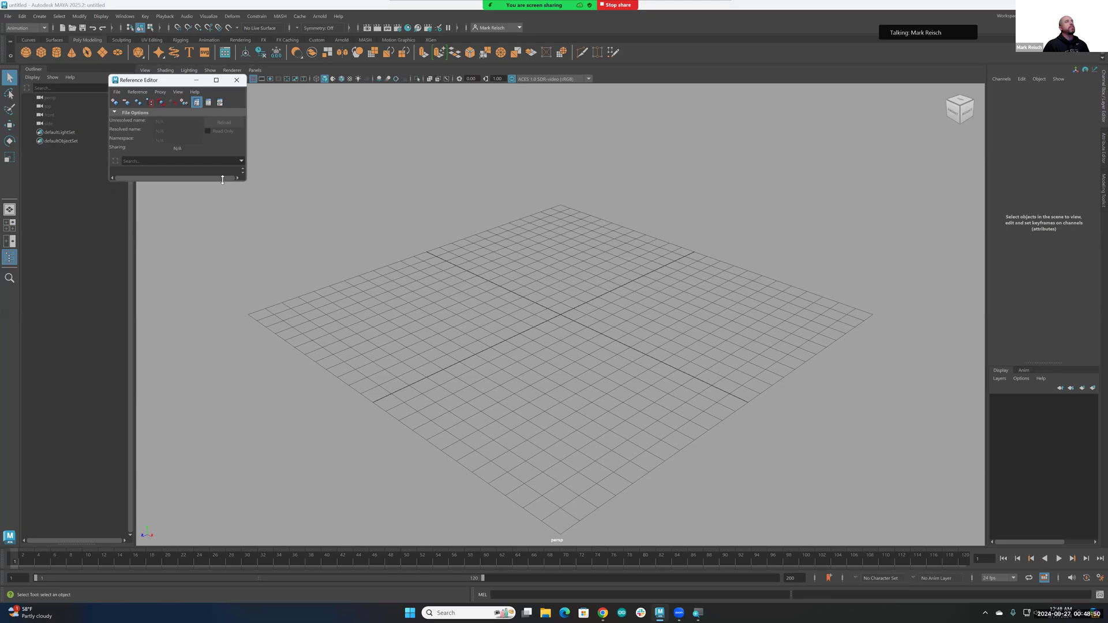
{"action": "left_click_drag", "start_coordinate": [164, 82], "coordinate": [337, 209]}
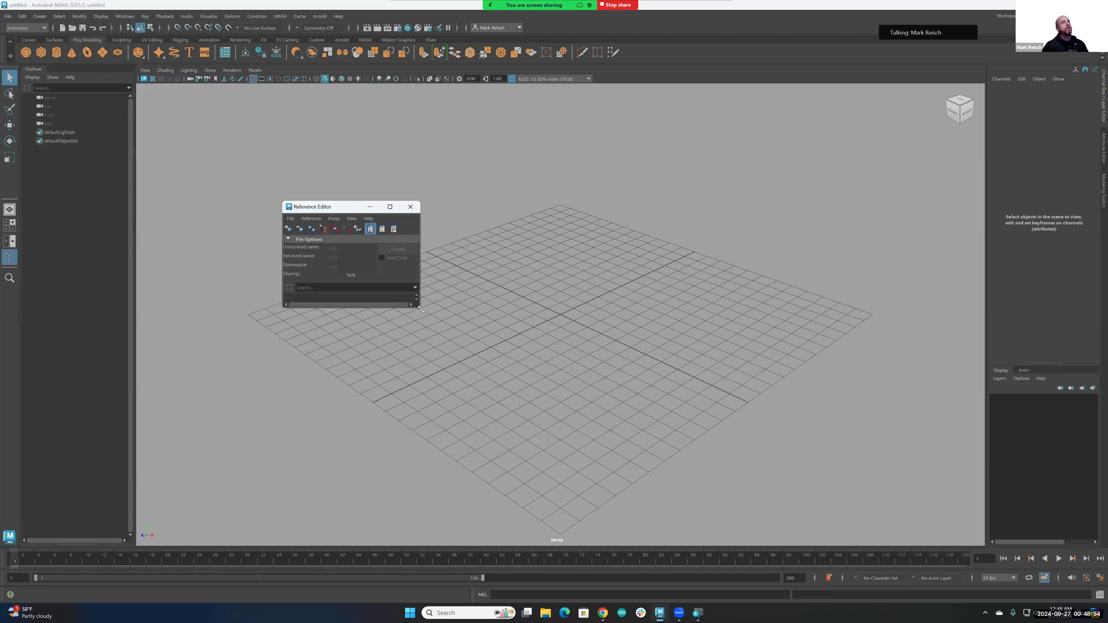
{"action": "left_click_drag", "start_coordinate": [420, 310], "coordinate": [534, 412]}
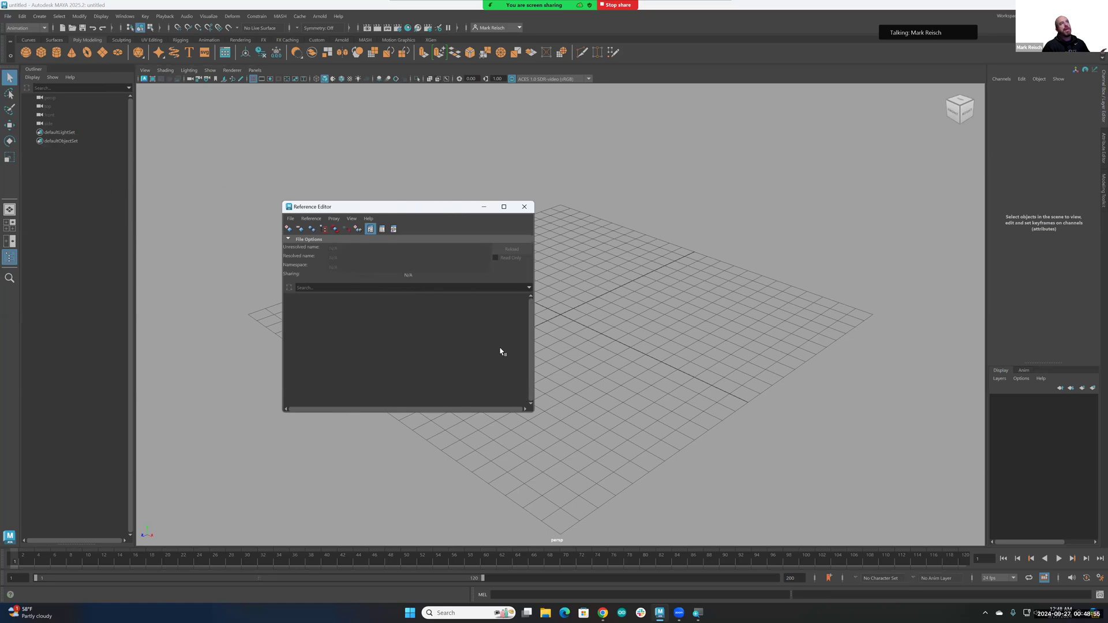
Reference Mouse_Rig_01_MJR.ma from the project's scenes folder into the empty scene and close the Reference Editor.
{"action": "left_click", "coordinate": [289, 230]}
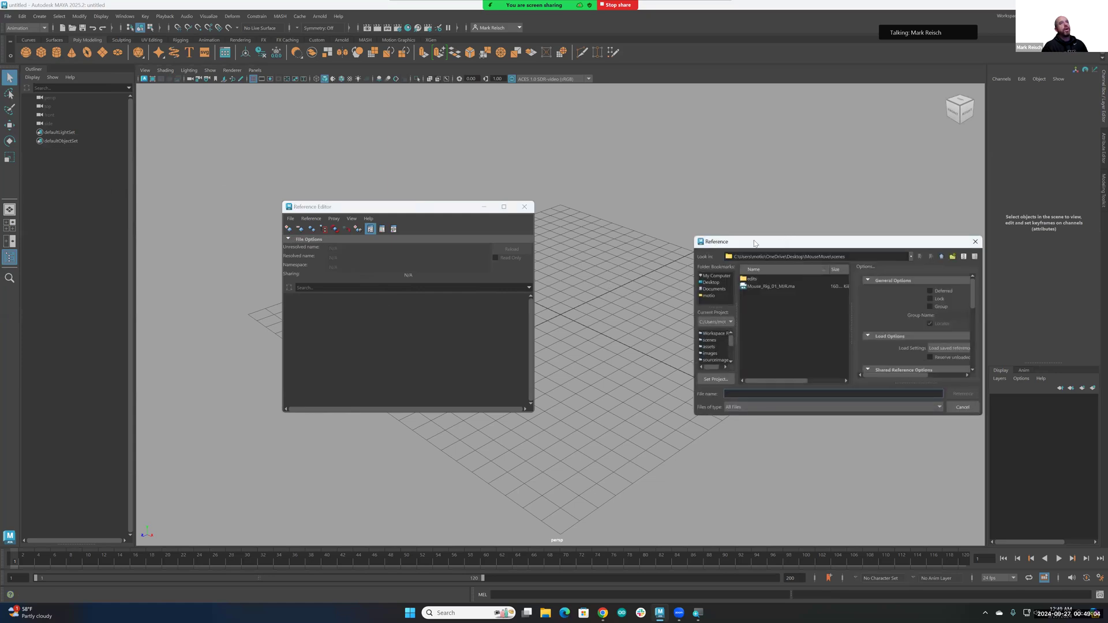
{"action": "left_click_drag", "start_coordinate": [606, 251], "coordinate": [607, 253]}
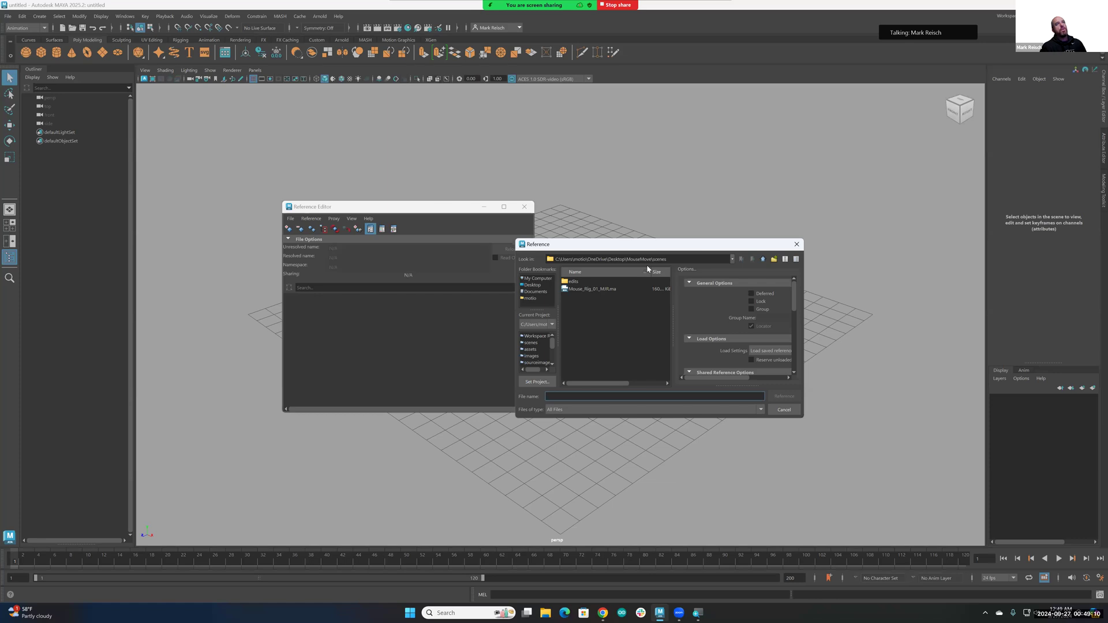
{"action": "left_click", "coordinate": [587, 290]}
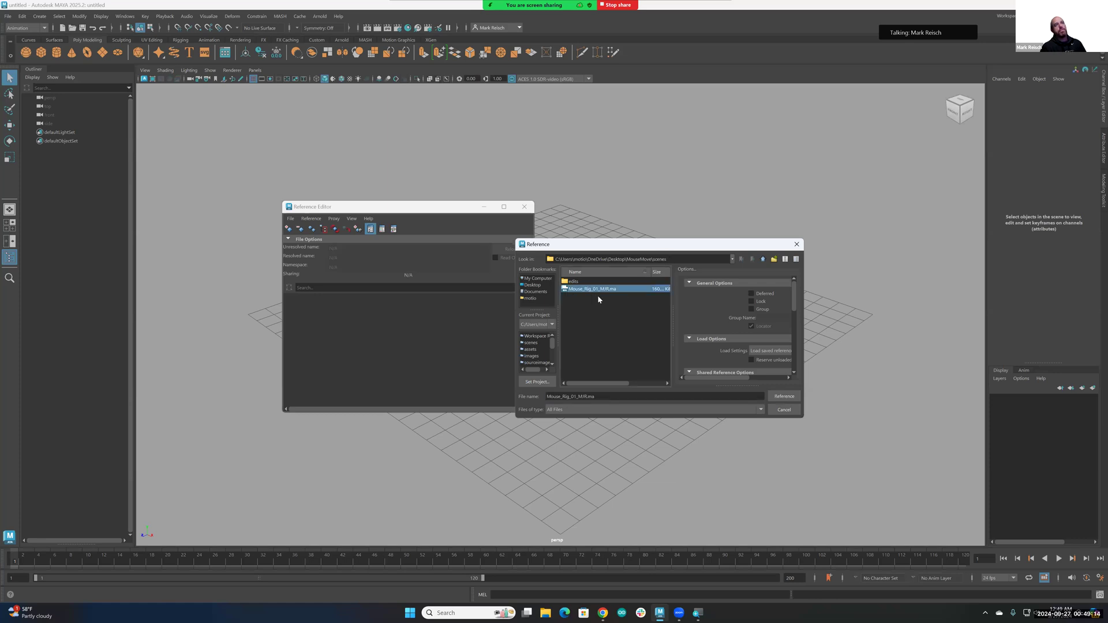
{"action": "left_click", "coordinate": [775, 396]}
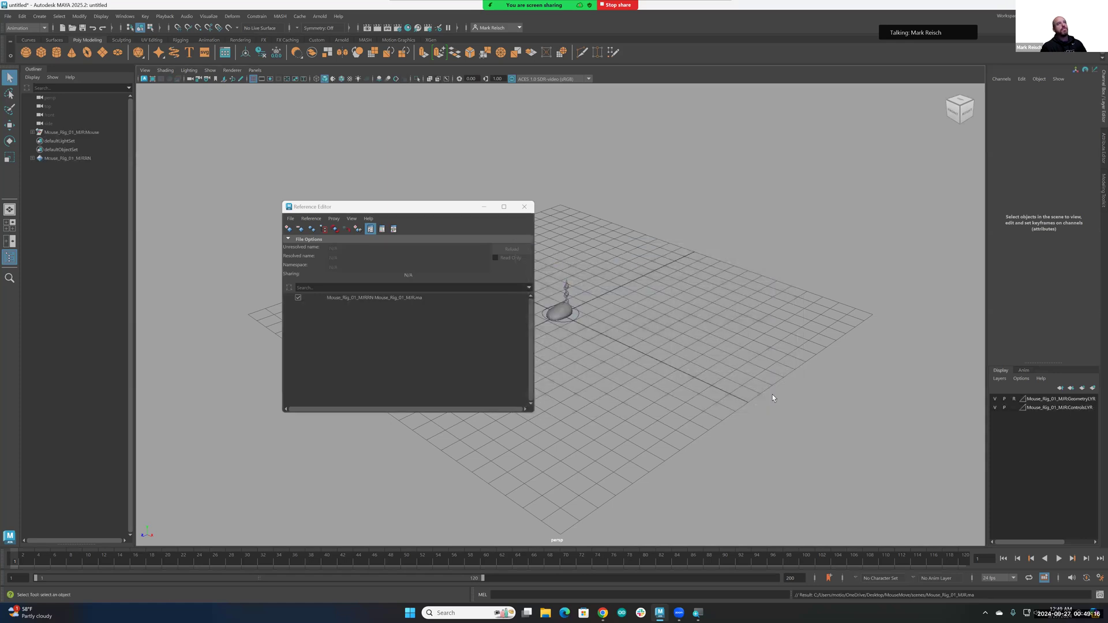
{"action": "left_click_drag", "start_coordinate": [623, 300], "coordinate": [519, 307], "text": "alt"}
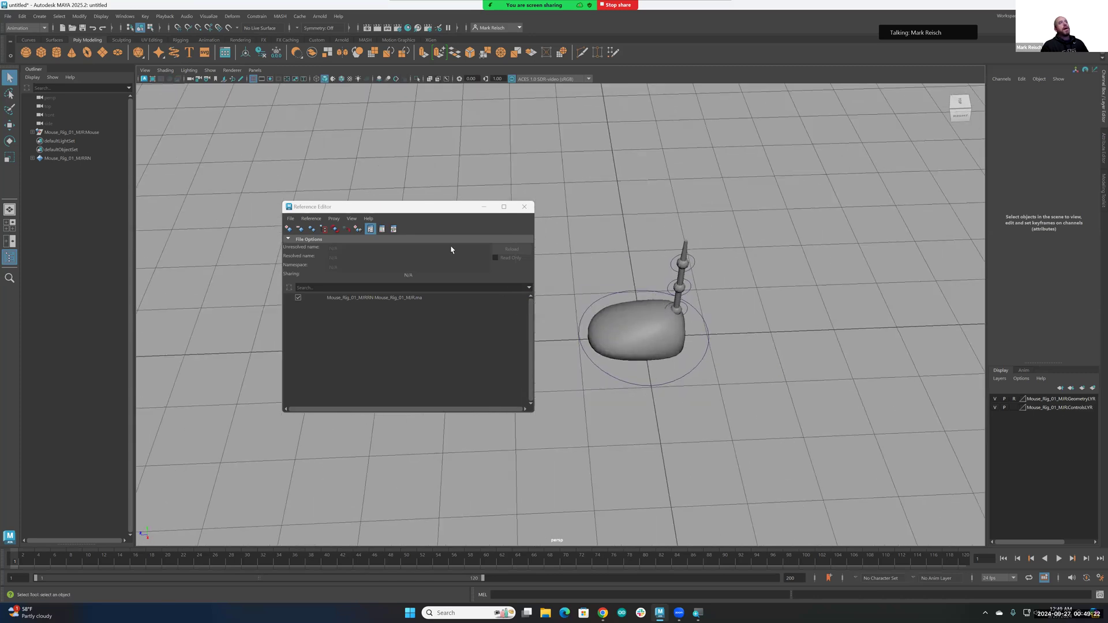
{"action": "left_click_drag", "start_coordinate": [436, 210], "coordinate": [387, 172]}
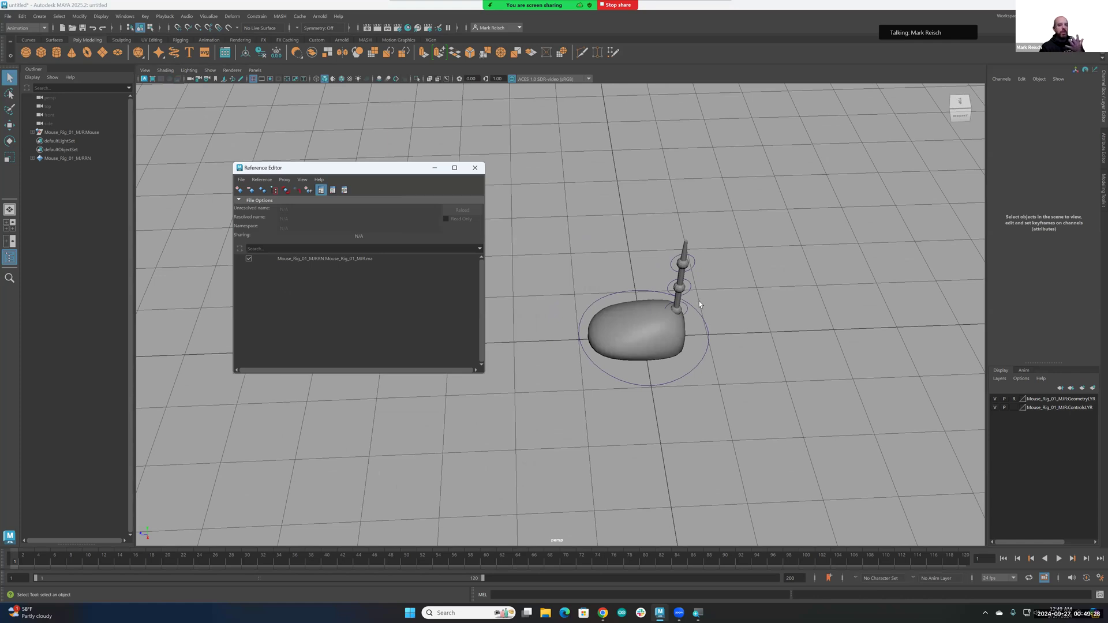
{"action": "left_click", "coordinate": [475, 167]}
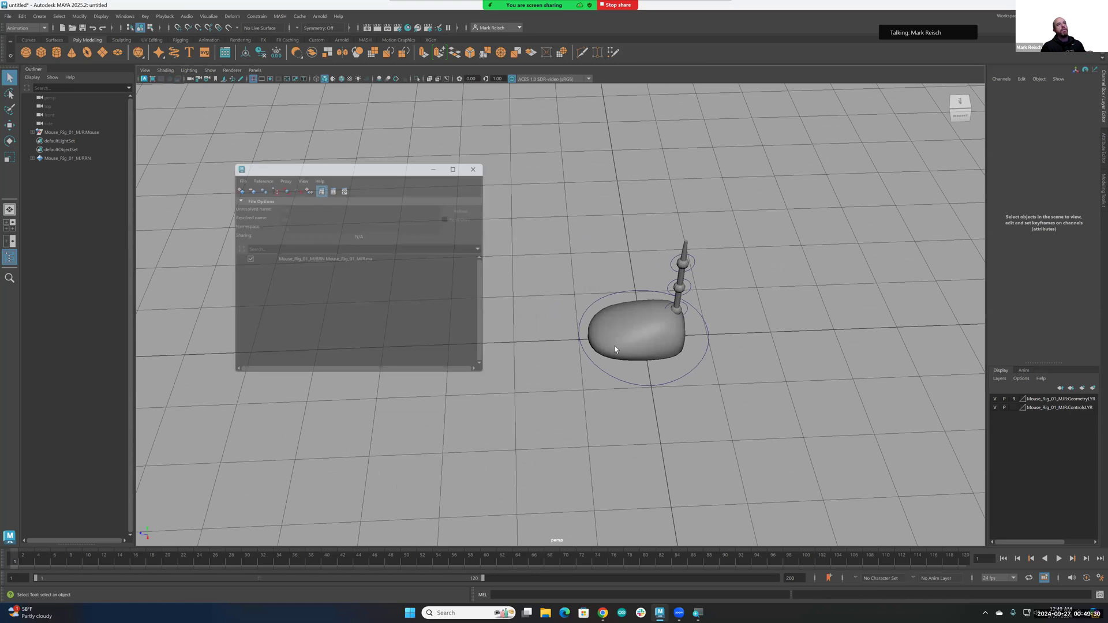
Try to delete the referenced MasterMove control and widen the command response line to read its message.
{"action": "left_click_drag", "start_coordinate": [730, 304], "coordinate": [617, 416], "text": "alt"}
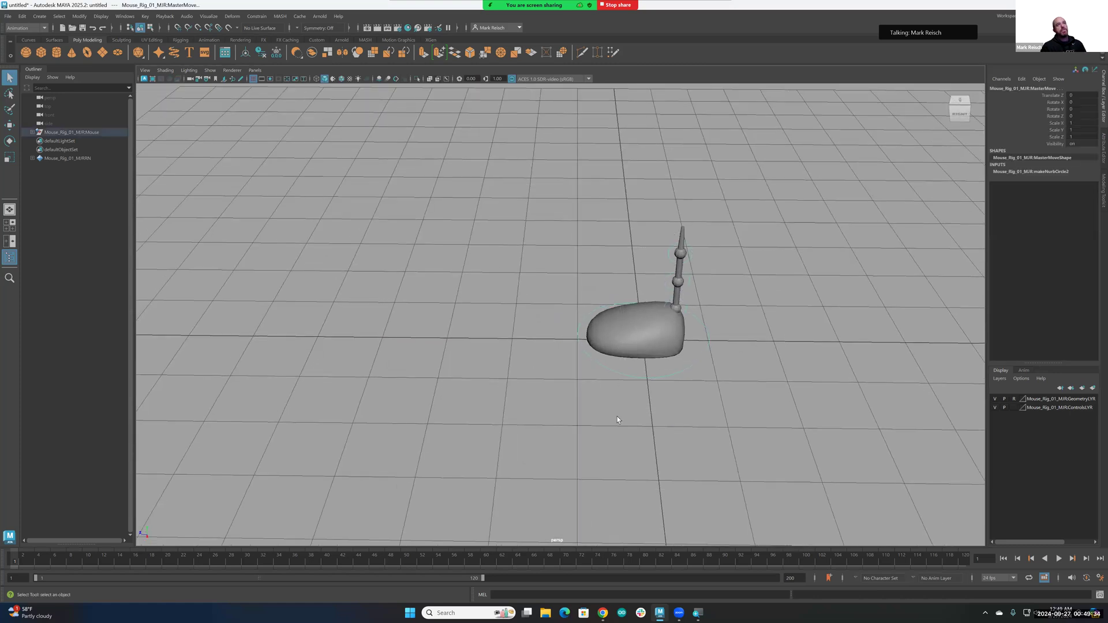
{"action": "key", "text": "Delete"}
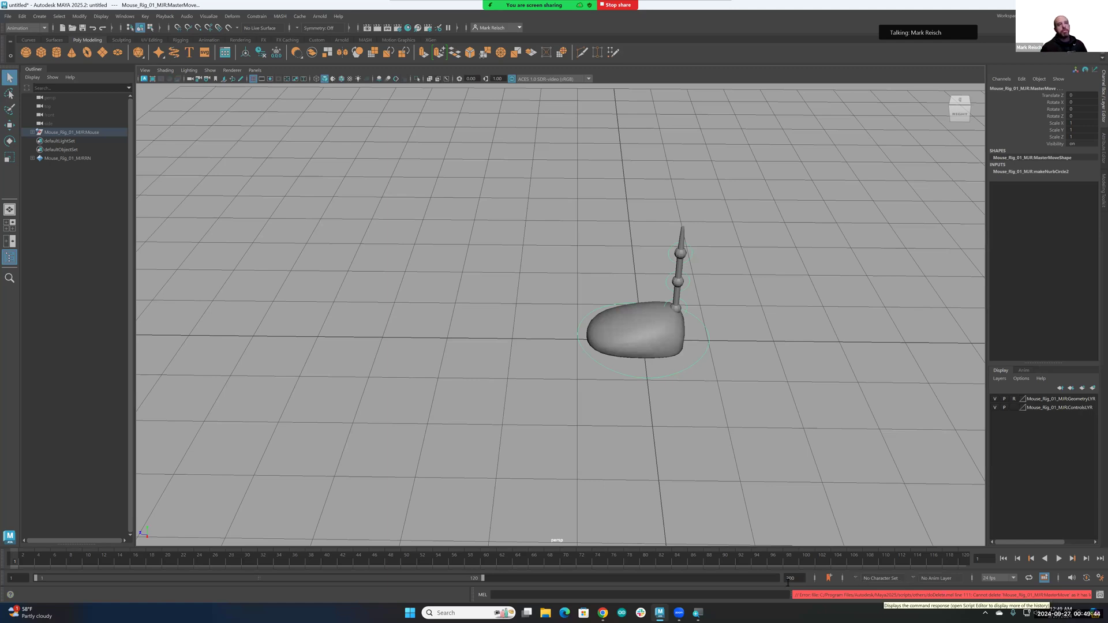
{"action": "left_click_drag", "start_coordinate": [792, 595], "coordinate": [664, 598]}
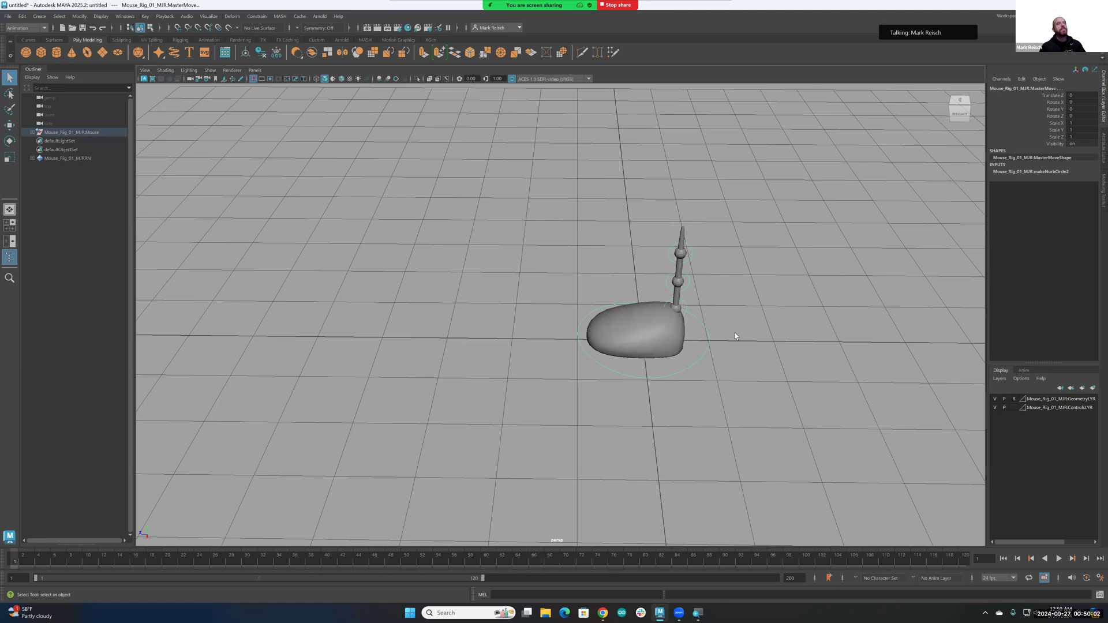
{"action": "left_click_drag", "start_coordinate": [685, 353], "coordinate": [630, 377], "text": "alt"}
{"action": "middle_click_drag", "start_coordinate": [629, 377], "coordinate": [598, 410], "text": "alt"}
{"action": "left_click_drag", "start_coordinate": [599, 410], "coordinate": [600, 447], "text": "alt"}
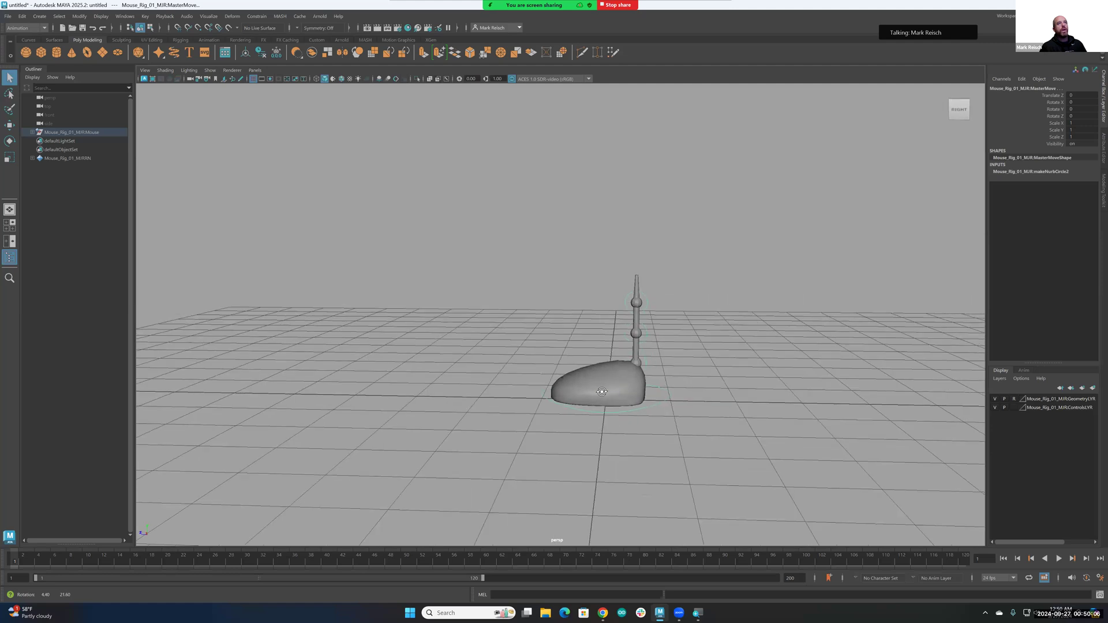
Switch to the Animation workspace and shrink the Graph Editor to give the viewport more height.
{"action": "middle_click_drag", "start_coordinate": [722, 356], "coordinate": [622, 380], "text": "alt"}
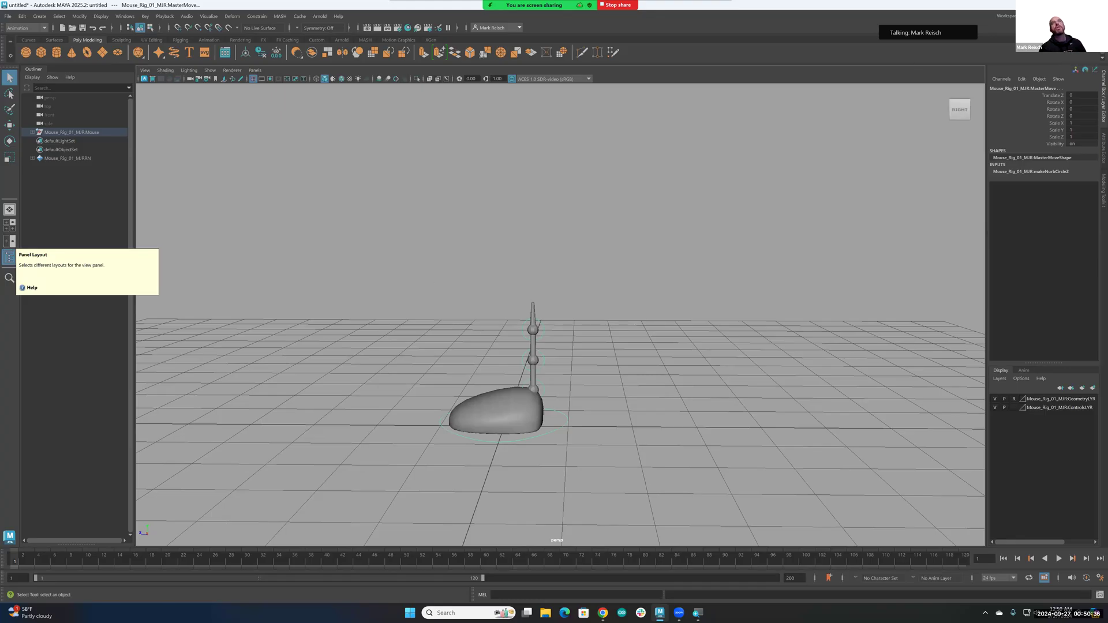
{"action": "left_click", "coordinate": [1057, 16]}
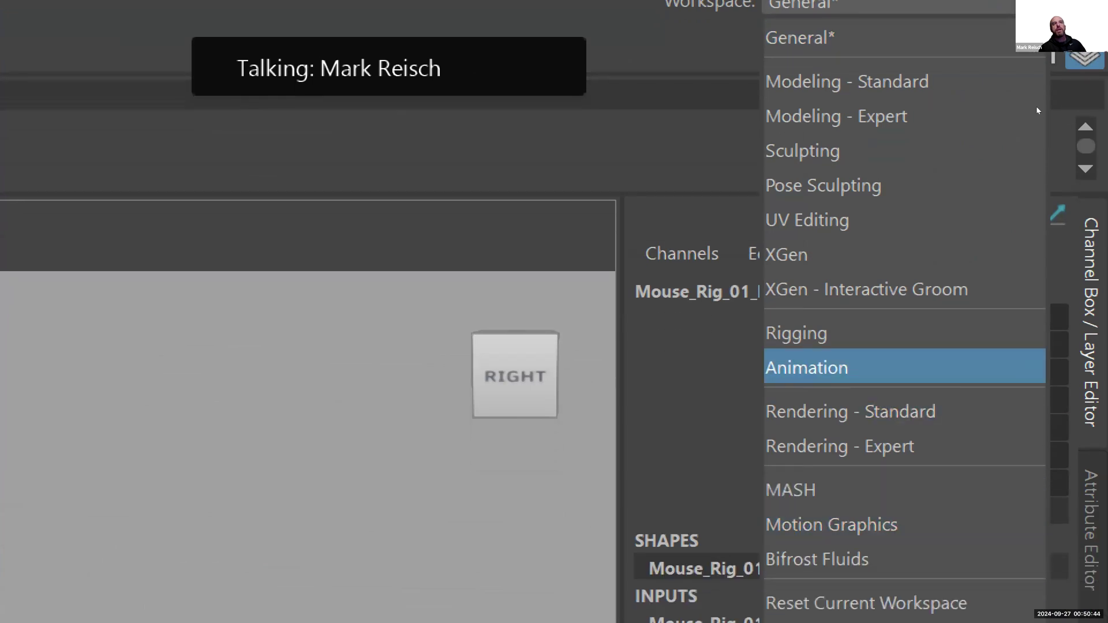
{"action": "left_click", "coordinate": [826, 367]}
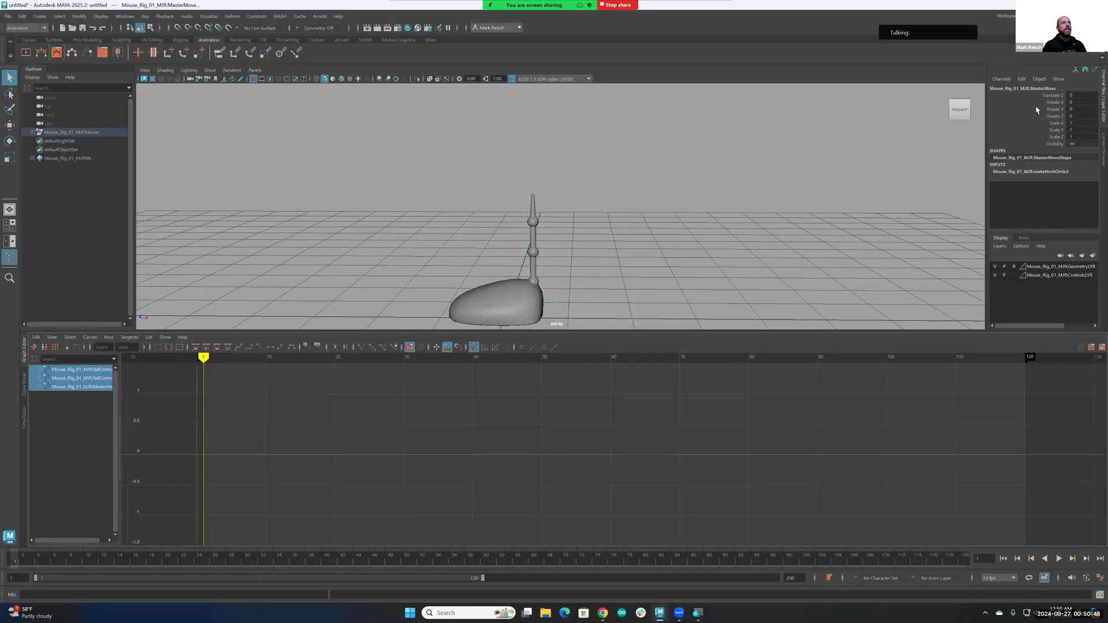
{"action": "left_click_drag", "start_coordinate": [660, 332], "coordinate": [651, 402]}
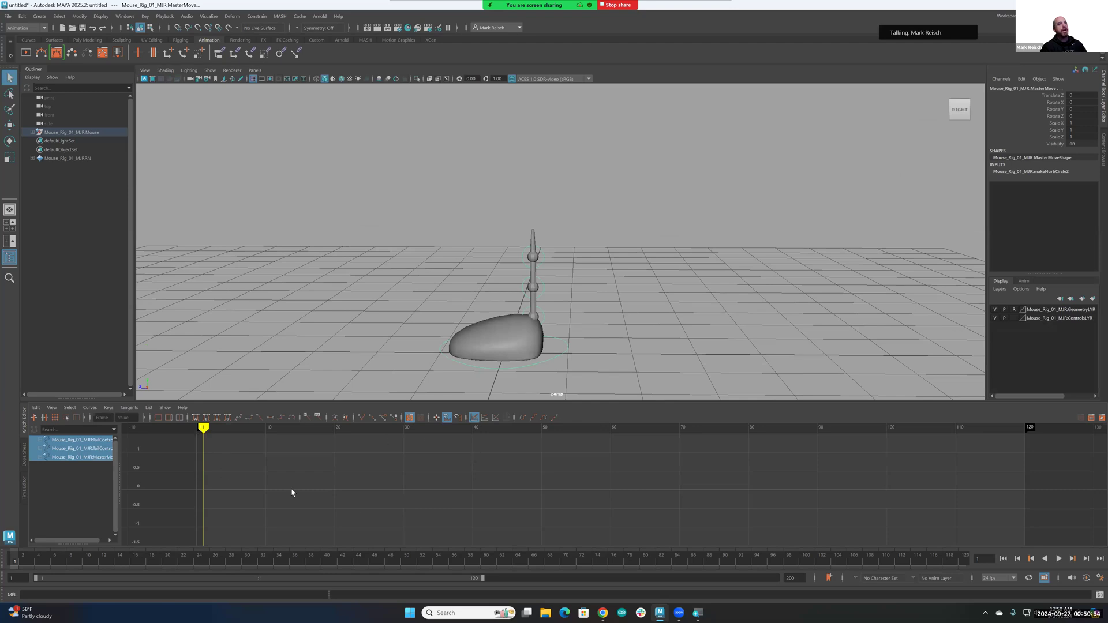
Split the viewport into two side-by-side views and show a new Right orthographic camera in place of the perspective view.
{"action": "left_click", "coordinate": [10, 242]}
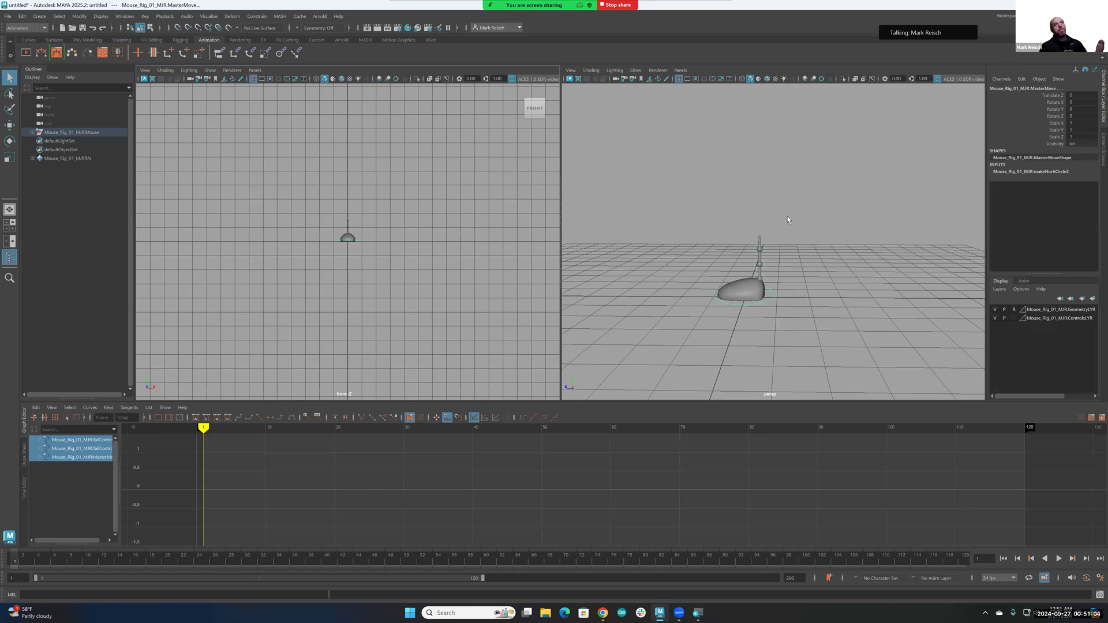
{"action": "left_click", "coordinate": [680, 71]}
{"action": "mouse_move", "coordinate": [692, 99]}
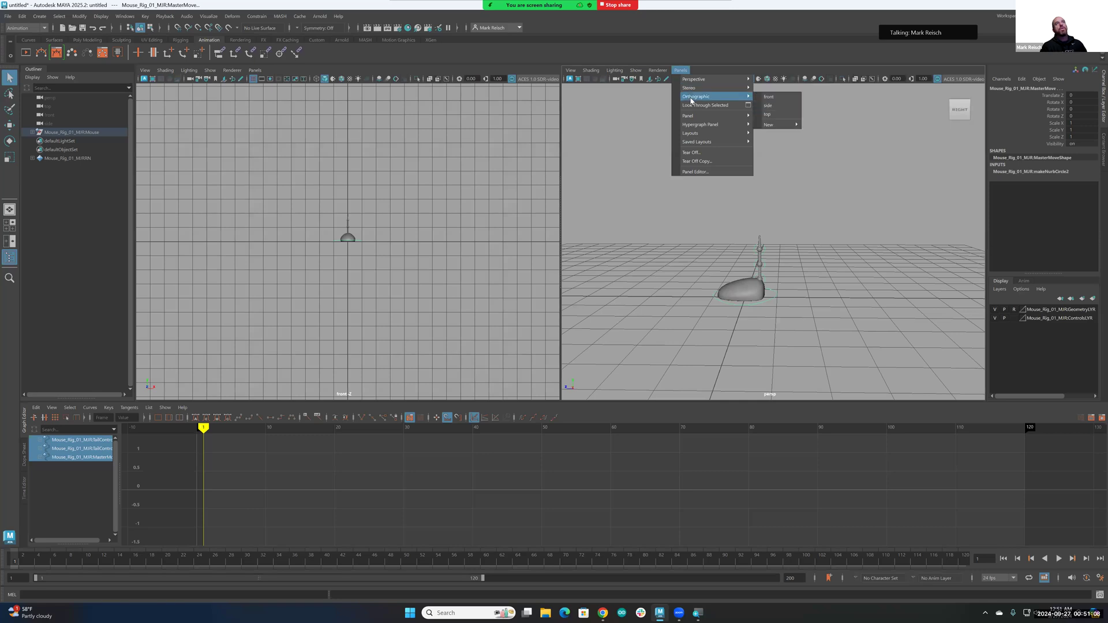
{"action": "mouse_move", "coordinate": [776, 125]}
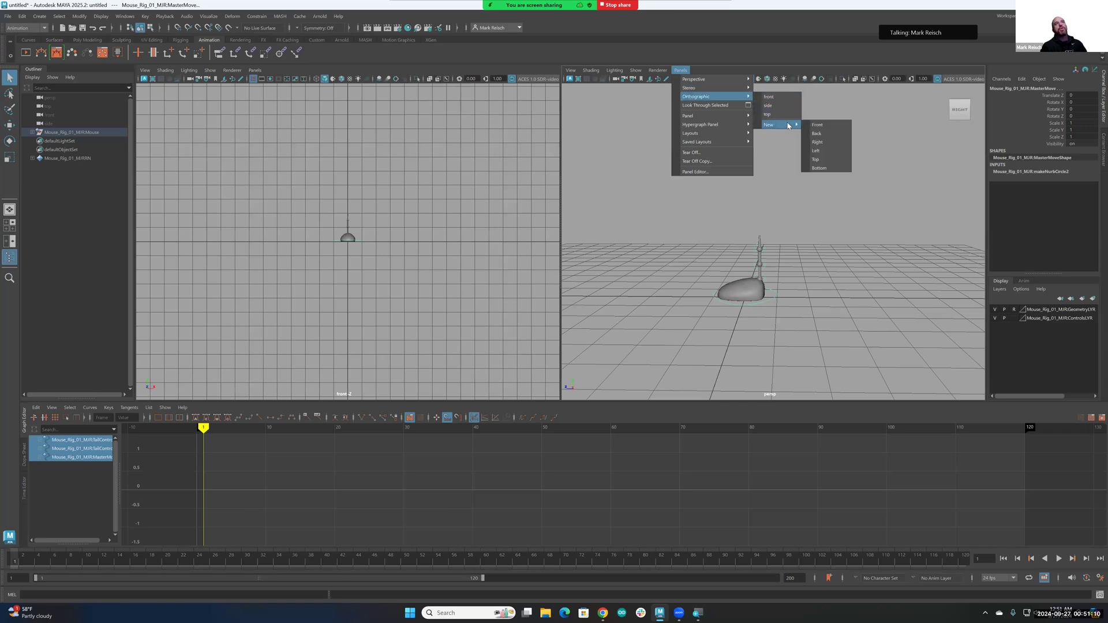
{"action": "left_click", "coordinate": [824, 145]}
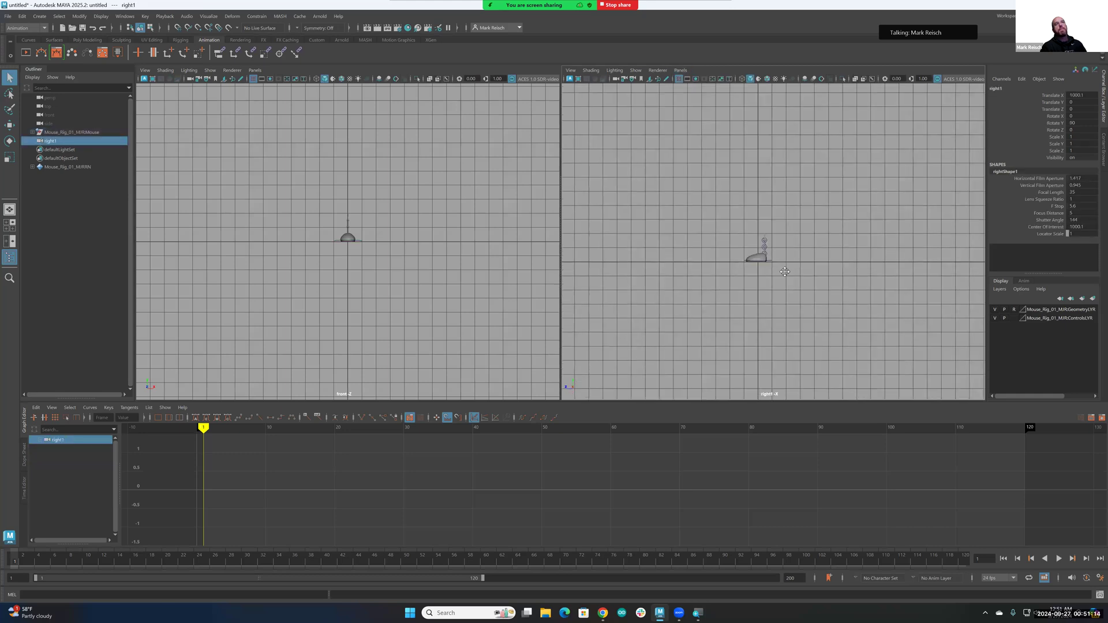
Turn on the resolution gate for the new right camera and frame the mouse in the gate's lower-left corner.
{"action": "right_click_drag", "start_coordinate": [977, 291], "coordinate": [1000, 289], "text": "alt"}
{"action": "middle_click_drag", "start_coordinate": [738, 297], "coordinate": [676, 286], "text": "alt"}
{"action": "right_click_drag", "start_coordinate": [743, 268], "coordinate": [732, 268], "text": "alt"}
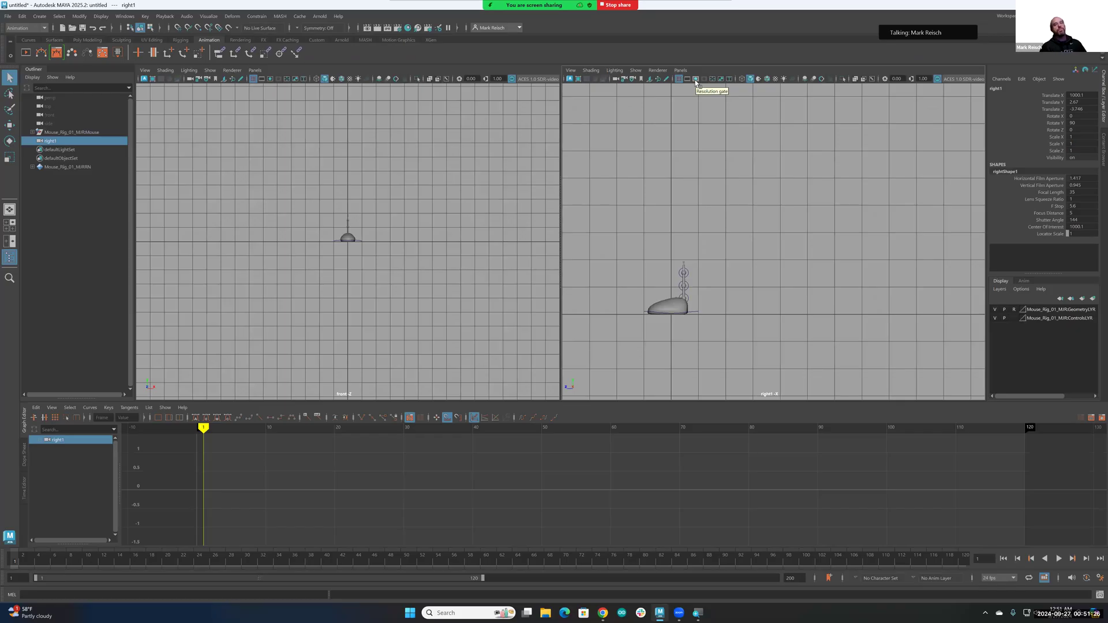
{"action": "left_click", "coordinate": [696, 80]}
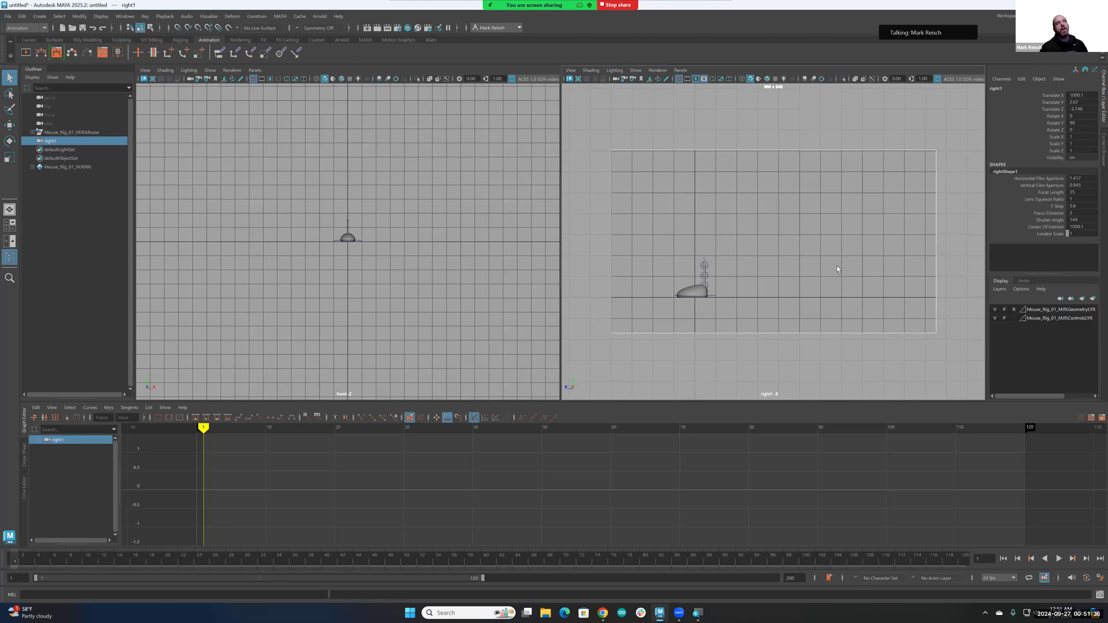
{"action": "middle_click_drag", "start_coordinate": [837, 269], "coordinate": [778, 296], "text": "alt"}
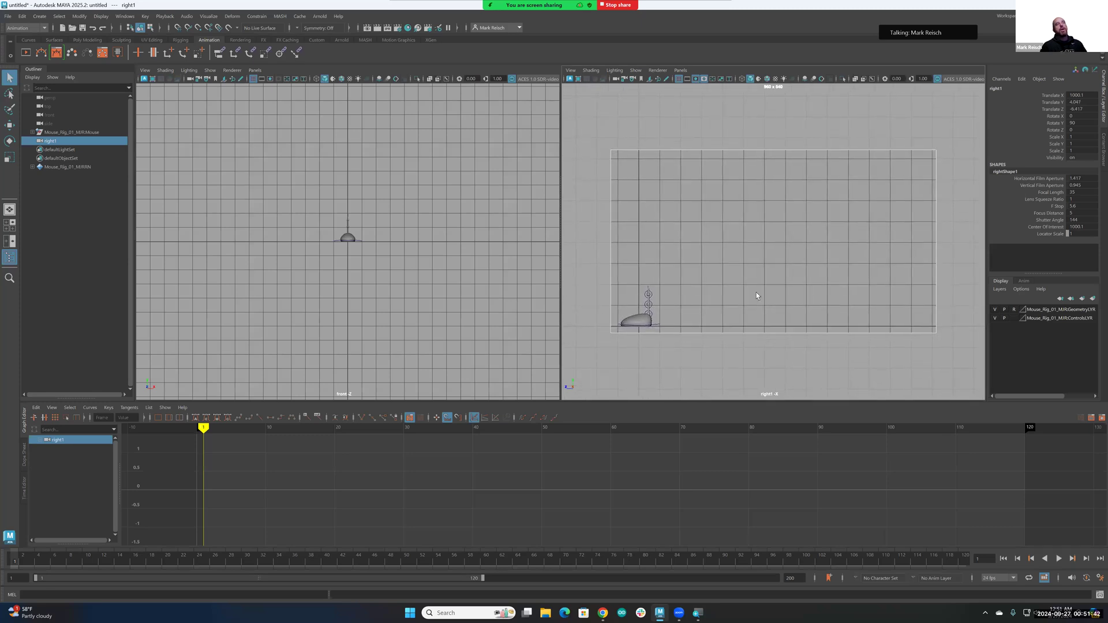
Turn the mouse around by setting the MasterMove control's Rotate Y to 180.
{"action": "left_click", "coordinate": [660, 327]}
{"action": "key", "text": "e"}
{"action": "mouse_move", "coordinate": [652, 324]}
{"action": "left_mouse_down"}
{"action": "mouse_move", "coordinate": [769, 321]}
{"action": "mouse_move", "coordinate": [663, 326]}
{"action": "mouse_move", "coordinate": [672, 329]}
{"action": "left_mouse_up"}
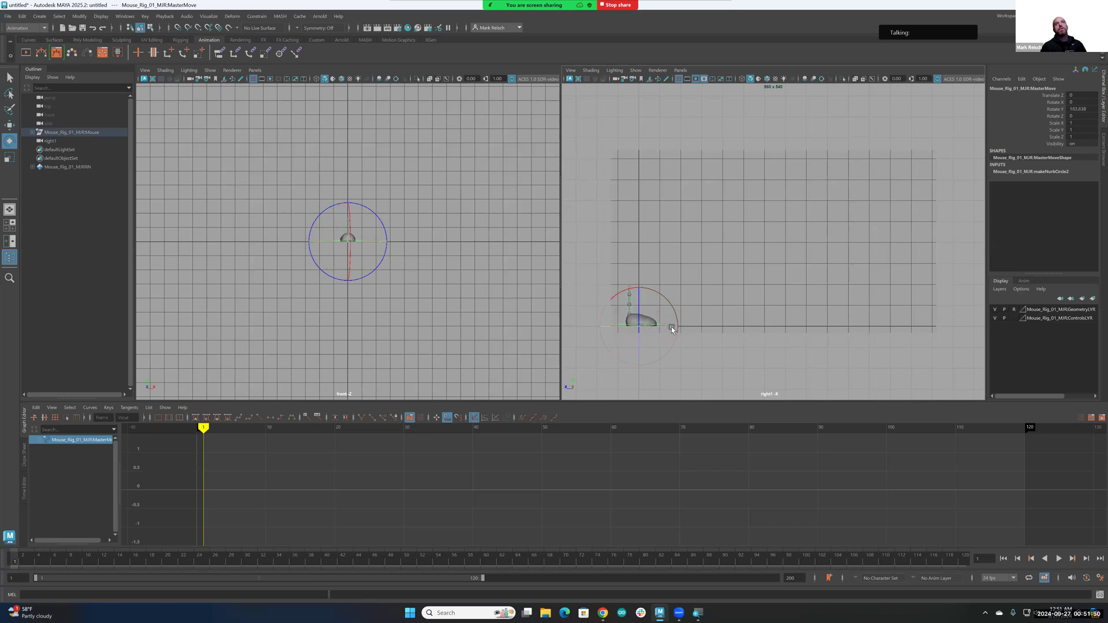
{"action": "left_click", "coordinate": [1076, 109]}
{"action": "type", "text": "180"}
{"action": "key", "text": "Return"}
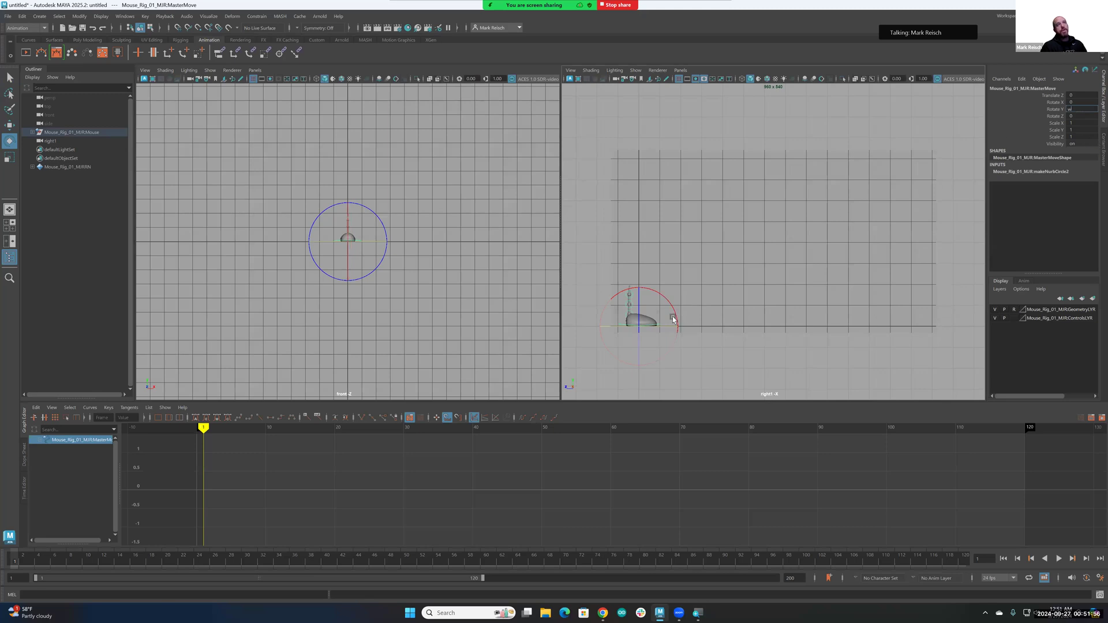
Try moving the MasterMove control along the ground across the camera frame, and undo the move.
{"action": "left_click", "coordinate": [684, 295]}
{"action": "left_click", "coordinate": [659, 327]}
{"action": "key", "text": "w"}
{"action": "left_click_drag", "start_coordinate": [597, 325], "coordinate": [685, 325]}
{"action": "left_click_drag", "start_coordinate": [818, 333], "coordinate": [831, 328]}
{"action": "key", "text": "ctrl+z"}
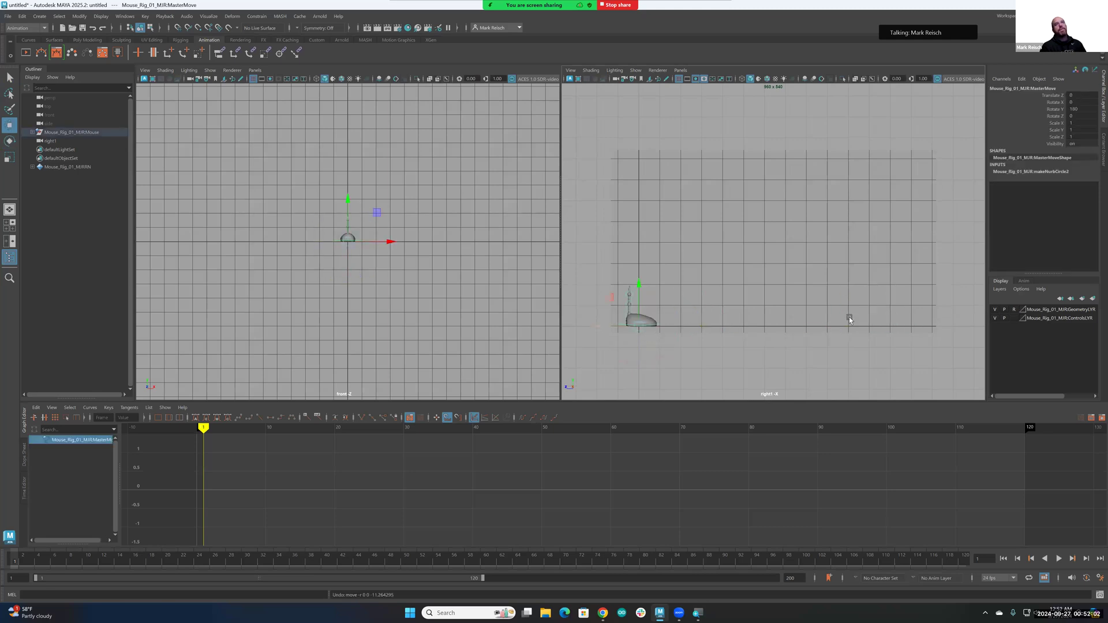
{"action": "right_click_drag", "start_coordinate": [792, 296], "coordinate": [646, 289], "text": "alt"}
{"action": "right_click_drag", "start_coordinate": [804, 275], "coordinate": [677, 261], "text": "alt"}
{"action": "middle_click_drag", "start_coordinate": [801, 246], "coordinate": [669, 325], "text": "alt"}
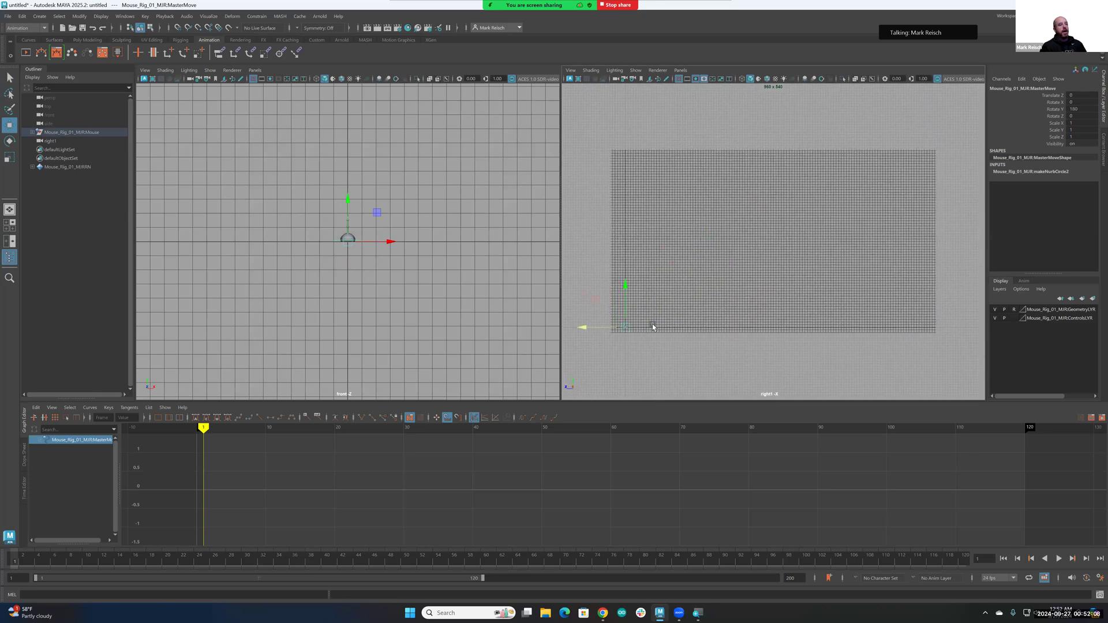
{"action": "key", "text": "bracketleft"}
{"action": "key", "text": "bracketleft"}
{"action": "key", "text": "bracketleft"}
{"action": "key", "text": "bracketleft"}
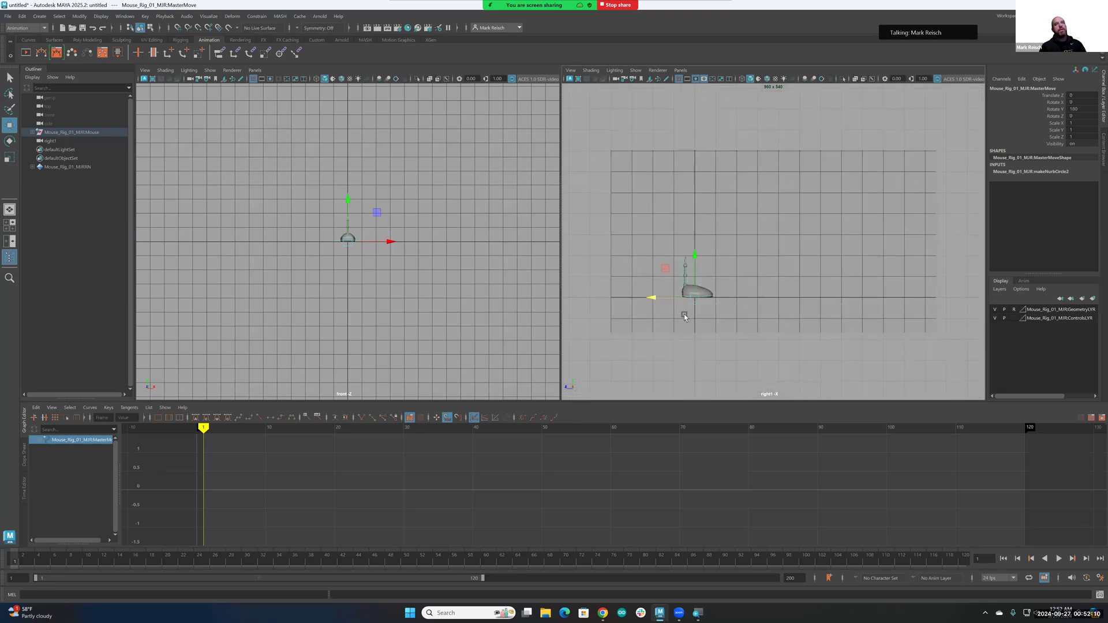
Move the MasterMove control to a Translate Z of about -0.675 and frame the mouse in the gate's lower-left corner.
{"action": "middle_click_drag", "start_coordinate": [820, 256], "coordinate": [750, 290], "text": "alt"}
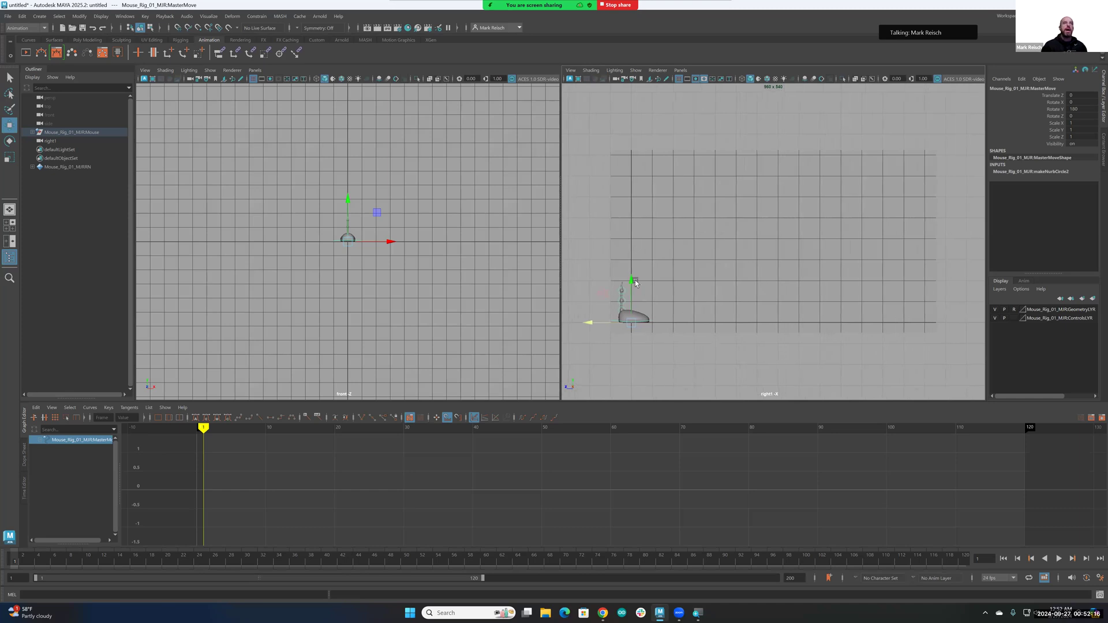
{"action": "middle_click_drag", "start_coordinate": [586, 317], "coordinate": [602, 323]}
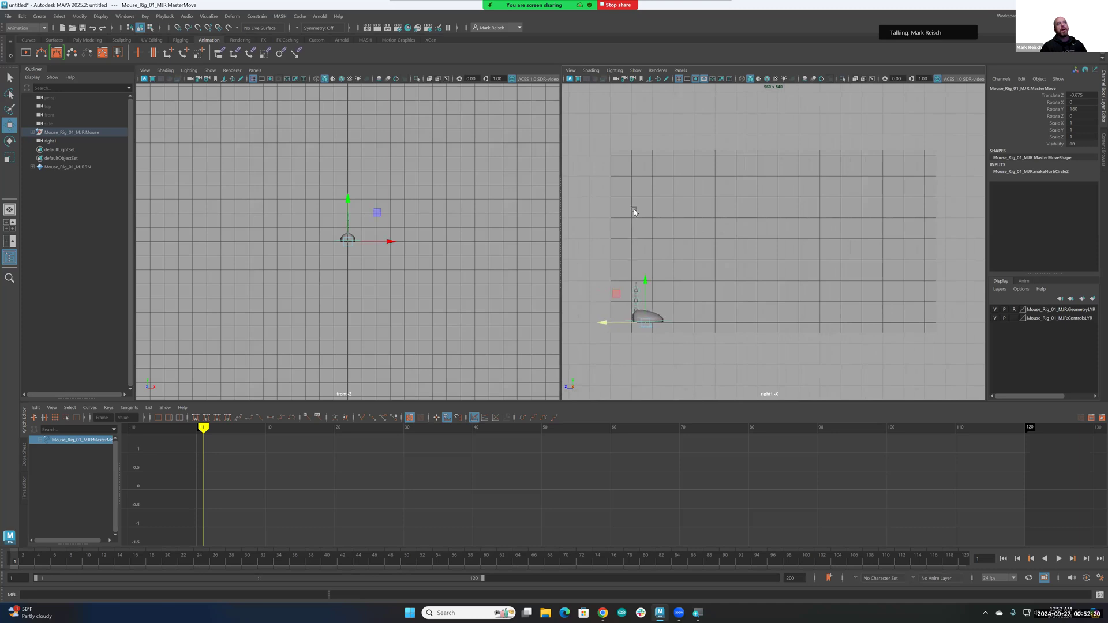
{"action": "middle_click_drag", "start_coordinate": [720, 269], "coordinate": [707, 267], "text": "alt+shift"}
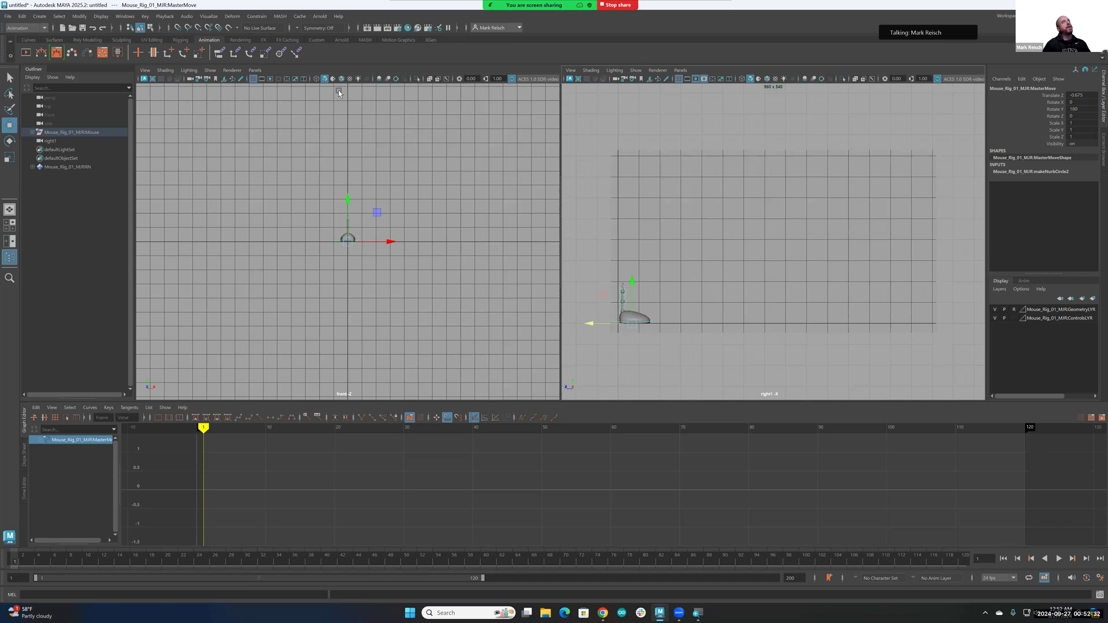
Switch the front view to the existing side camera and frame the mouse in it.
{"action": "left_click", "coordinate": [259, 73]}
{"action": "mouse_move", "coordinate": [259, 81]}
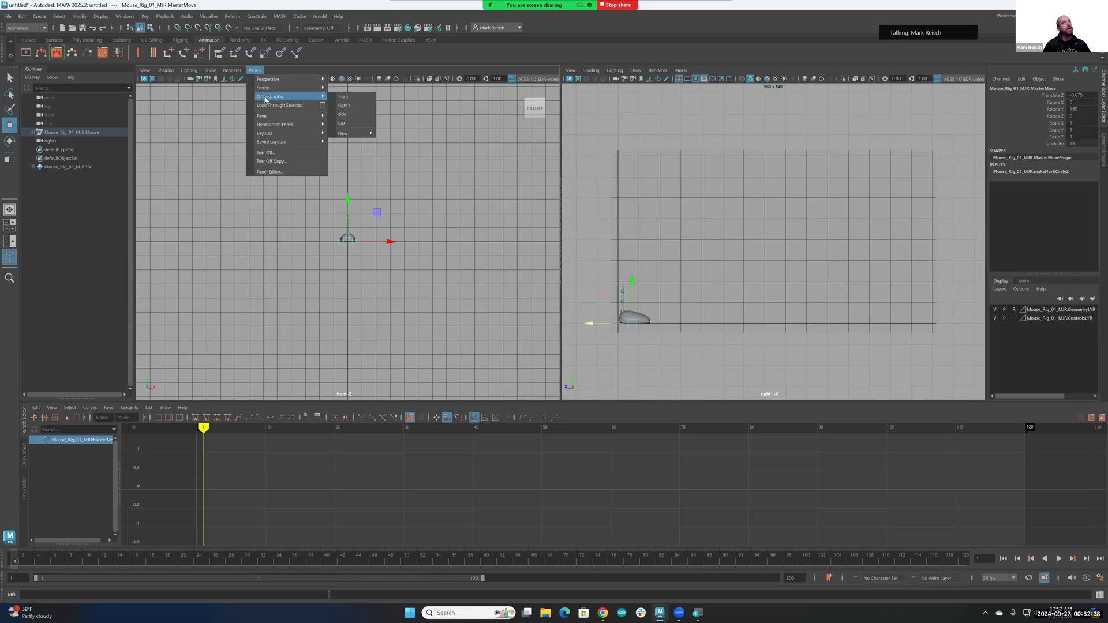
{"action": "left_click", "coordinate": [353, 114]}
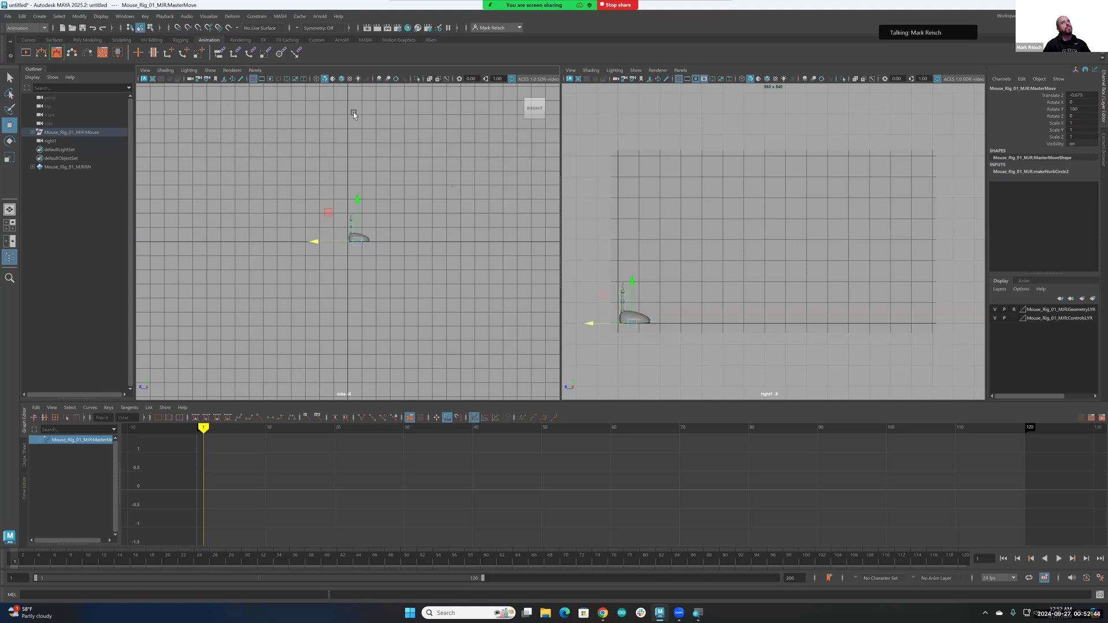
{"action": "middle_click_drag", "start_coordinate": [411, 227], "coordinate": [350, 284], "text": "alt"}
{"action": "right_click_drag", "start_coordinate": [351, 284], "coordinate": [484, 286], "text": "alt"}
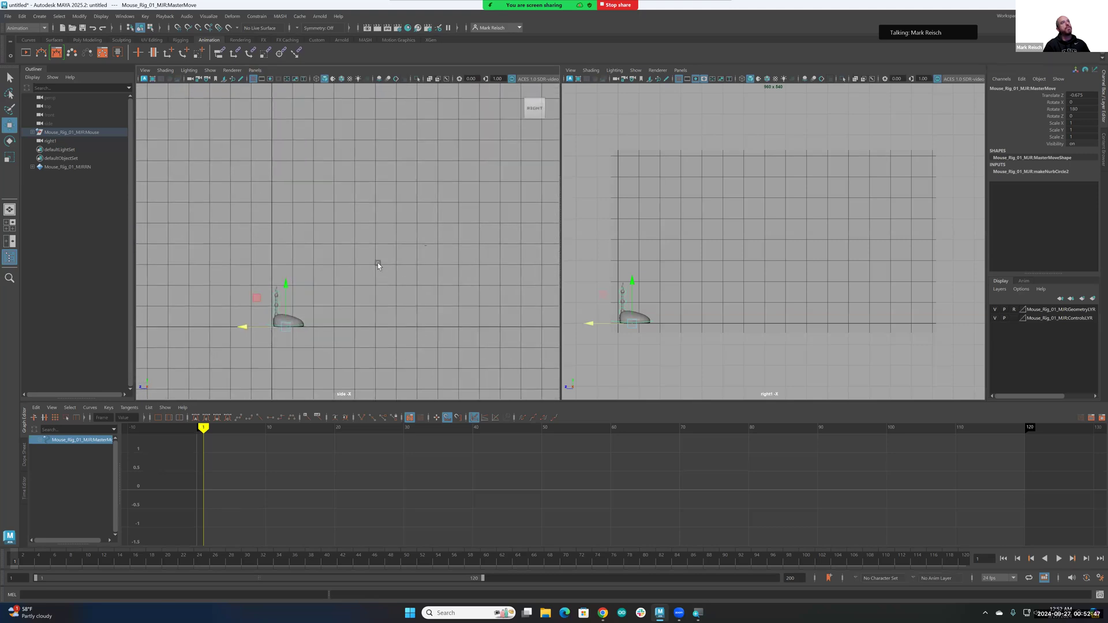
{"action": "middle_click_drag", "start_coordinate": [377, 262], "coordinate": [377, 229], "text": "alt"}
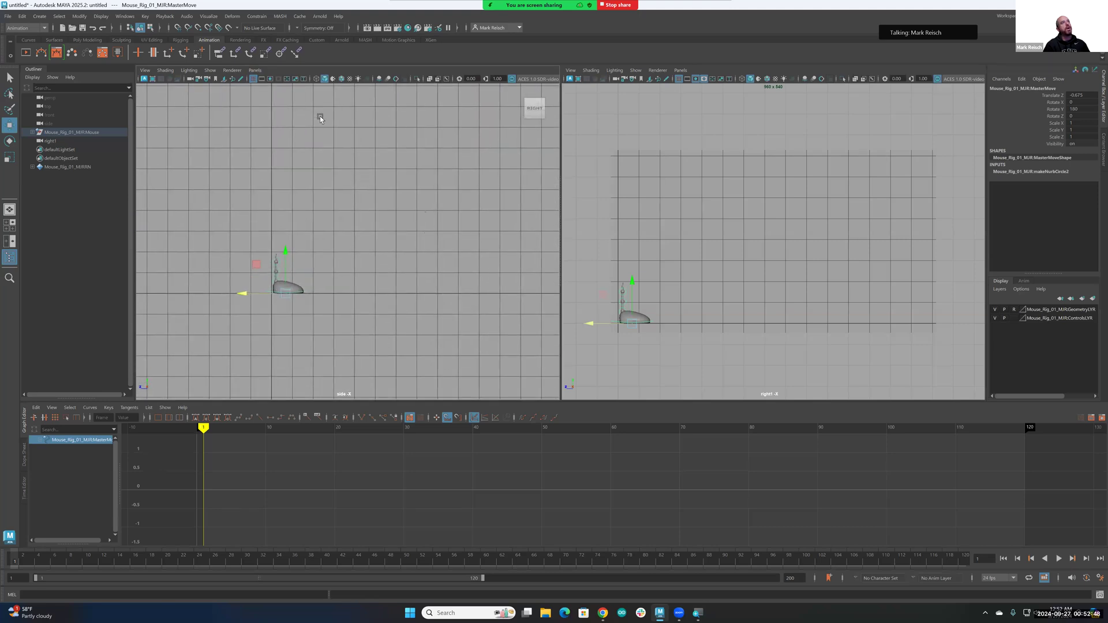
{"action": "left_click", "coordinate": [256, 70]}
{"action": "mouse_move", "coordinate": [289, 96]}
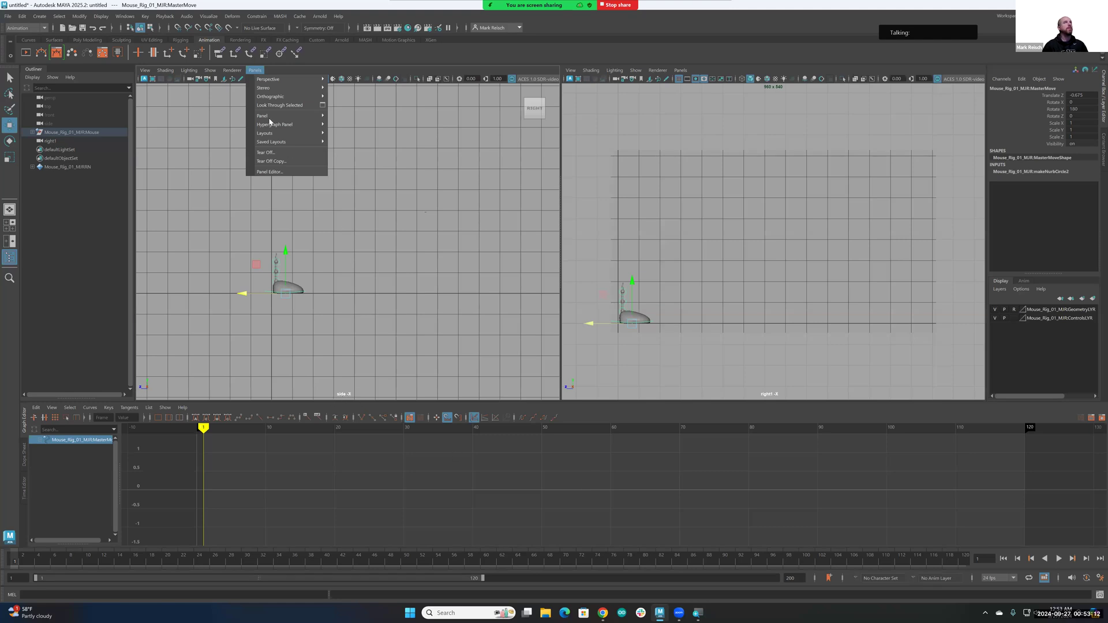
{"action": "left_click", "coordinate": [252, 70]}
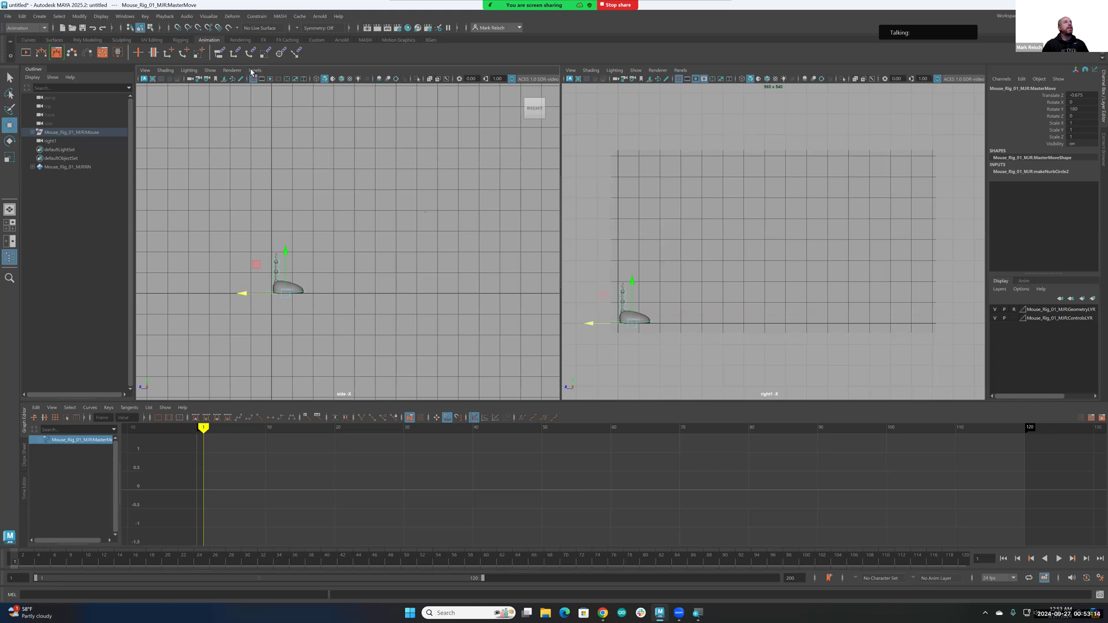
Lock the new right camera with the resolution gate and deselect the MasterMove control.
{"action": "right_click_drag", "start_coordinate": [318, 244], "coordinate": [717, 202], "text": "alt"}
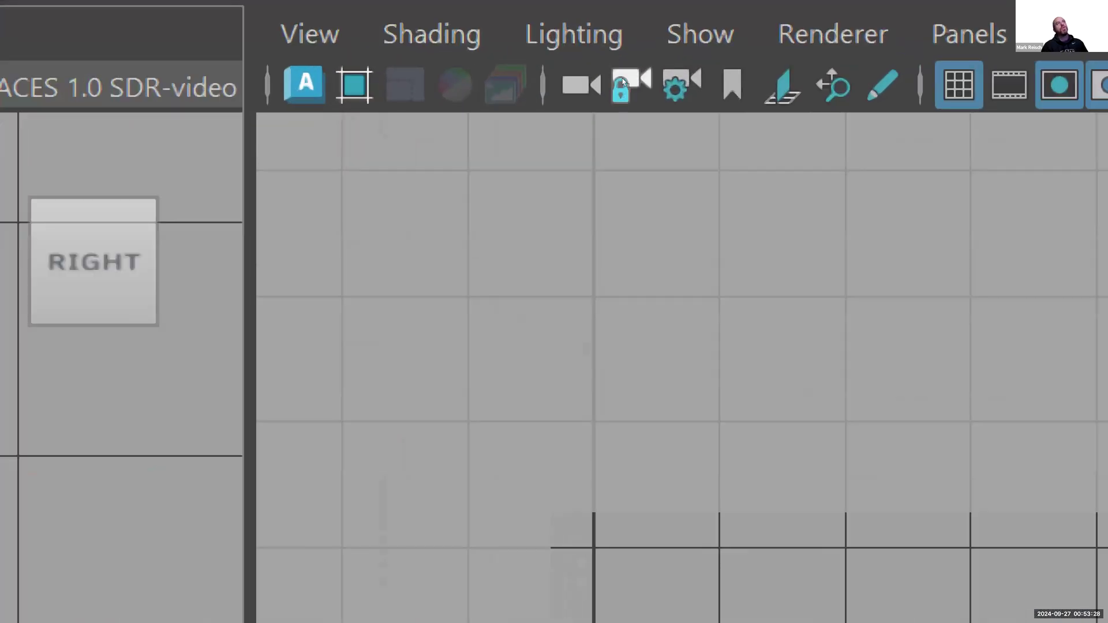
{"action": "left_click", "coordinate": [623, 83]}
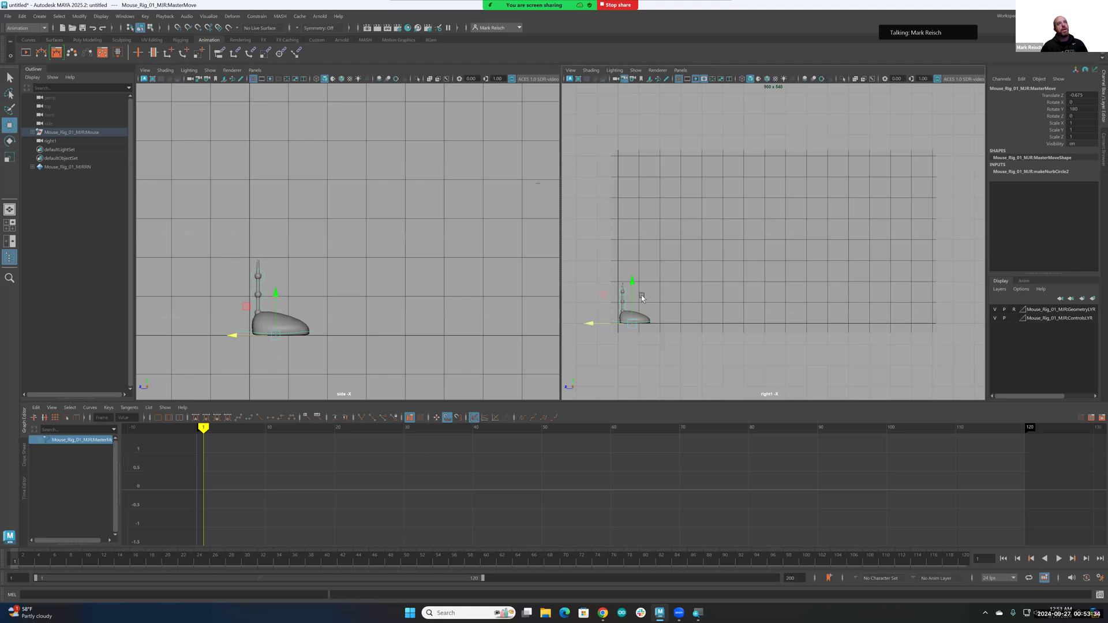
{"action": "left_click", "coordinate": [687, 292]}
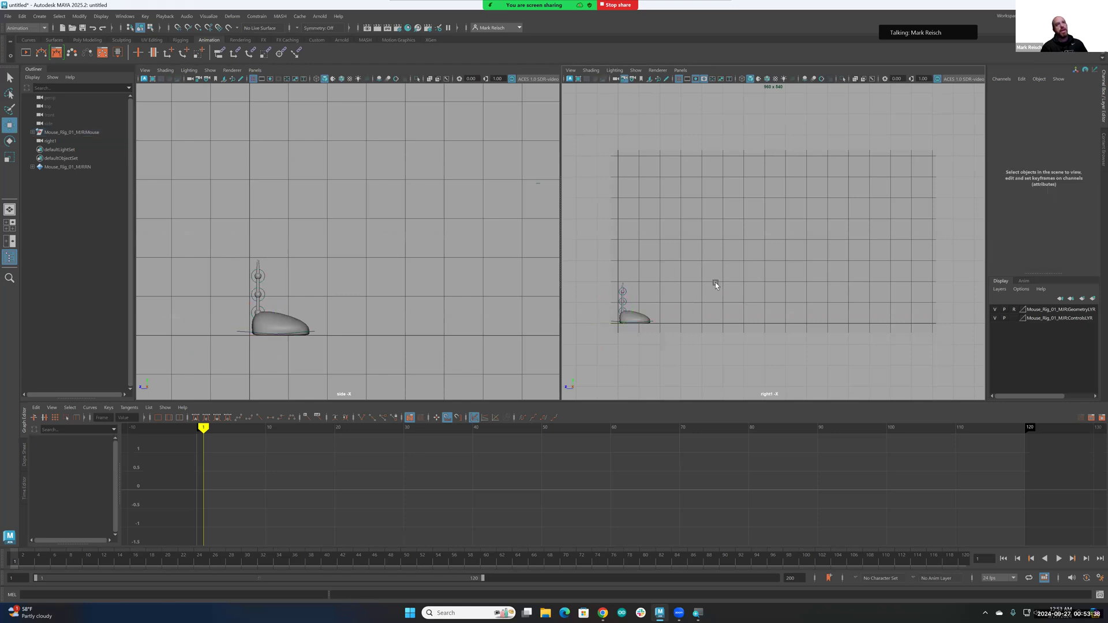
Pan and zoom the side view around the mouse to check that it navigates independently of the locked right camera.
{"action": "middle_click_drag", "start_coordinate": [382, 256], "coordinate": [413, 202], "text": "alt"}
{"action": "scroll", "coordinate": [358, 227], "scroll_direction": "up", "scroll_amount": 8}
{"action": "scroll", "coordinate": [358, 227], "scroll_direction": "down", "scroll_amount": 13}
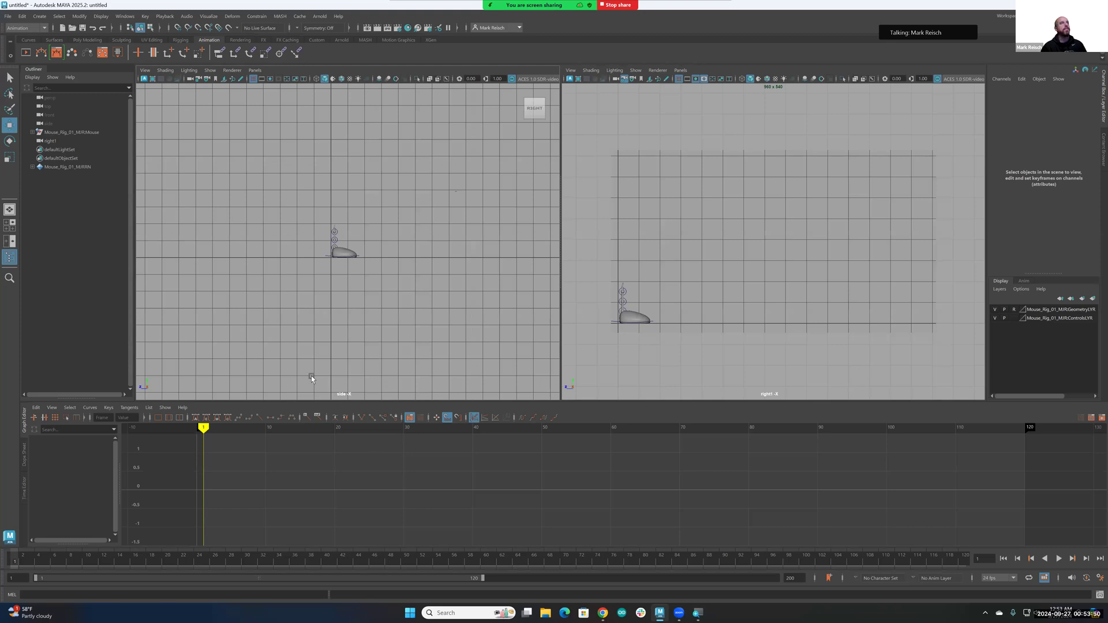
{"action": "middle_click_drag", "start_coordinate": [418, 294], "coordinate": [298, 296], "text": "alt"}
{"action": "scroll", "coordinate": [363, 308], "scroll_direction": "up", "scroll_amount": 1}
{"action": "scroll", "coordinate": [364, 308], "scroll_direction": "up", "scroll_amount": 2}
{"action": "scroll", "coordinate": [299, 296], "scroll_direction": "down", "scroll_amount": 5}
{"action": "scroll", "coordinate": [368, 311], "scroll_direction": "up", "scroll_amount": 5}
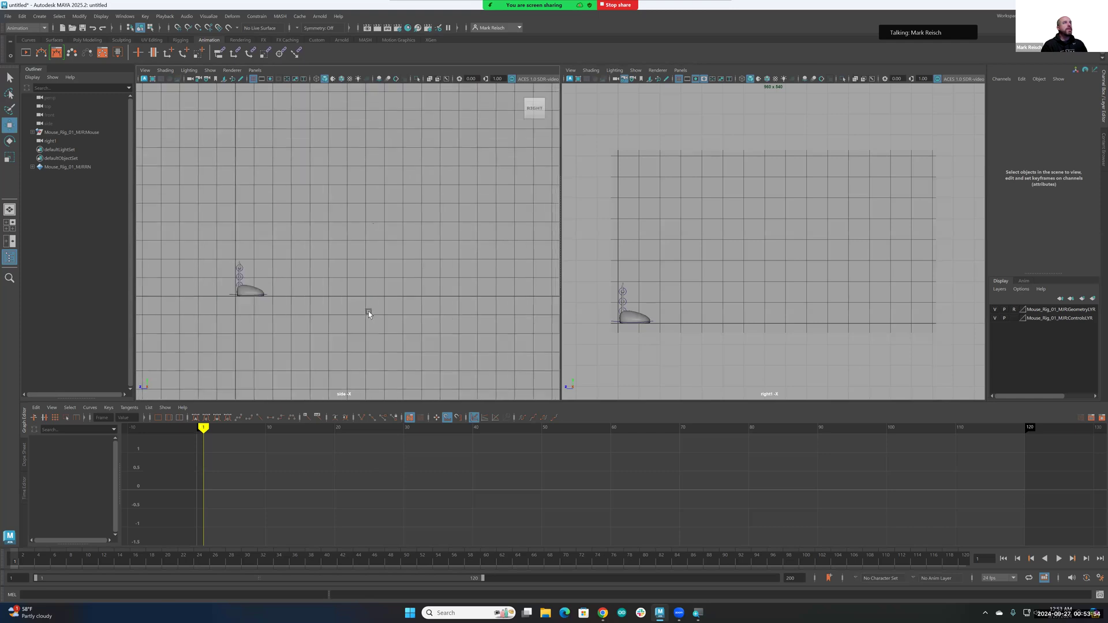
{"action": "scroll", "coordinate": [375, 307], "scroll_direction": "up", "scroll_amount": 2}
{"action": "scroll", "coordinate": [373, 274], "scroll_direction": "up", "scroll_amount": 1}
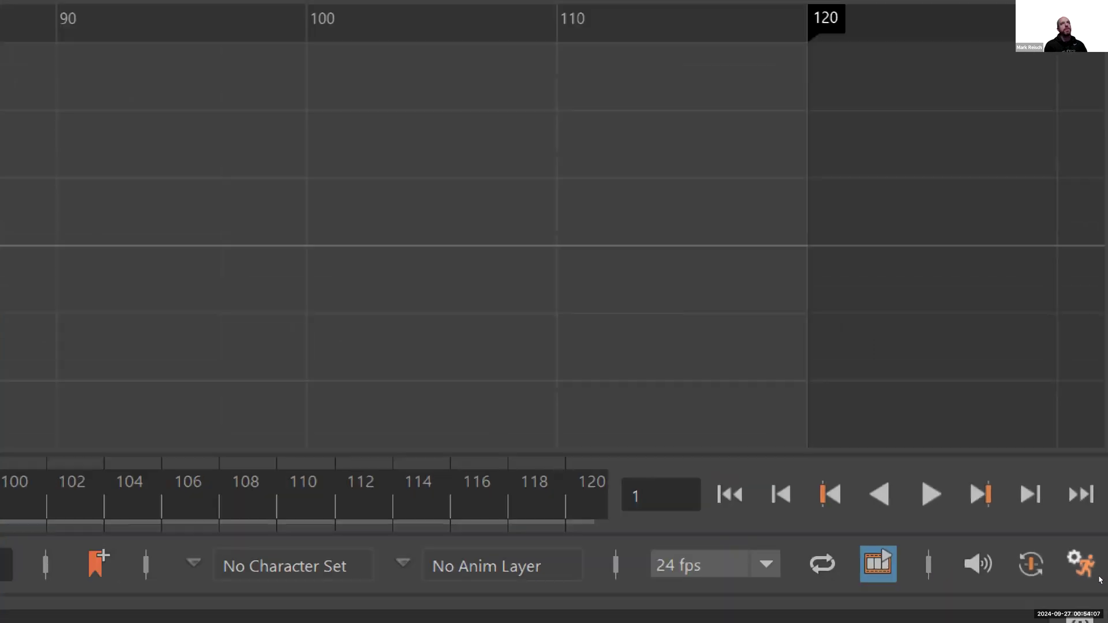
Open the Time Slider preferences and set the playback Update view option to All.
{"action": "left_click", "coordinate": [1064, 566]}
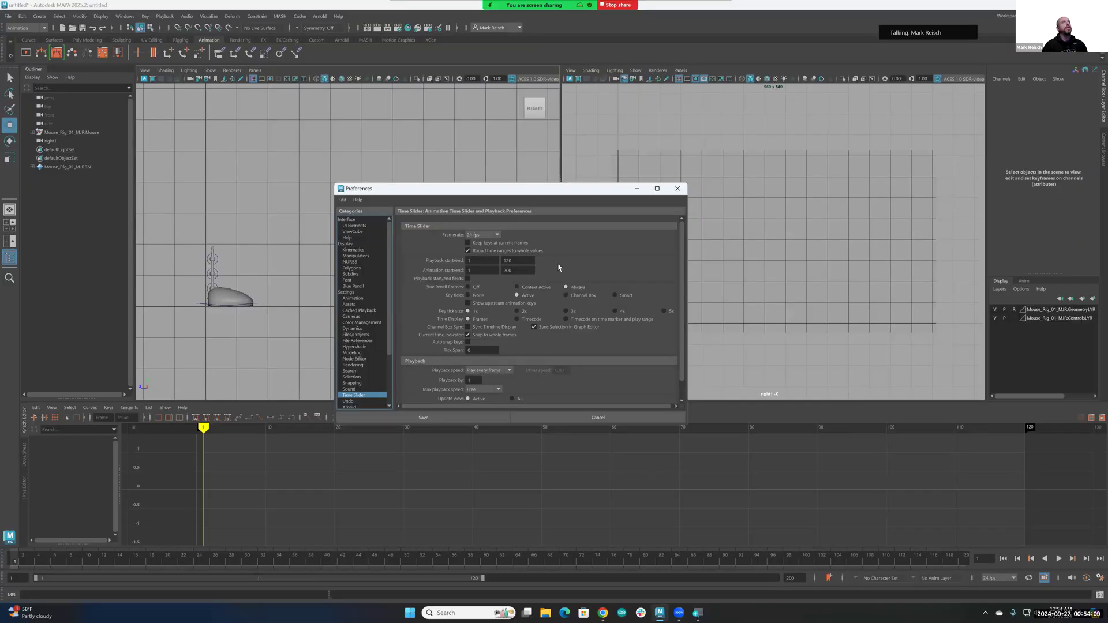
{"action": "left_click", "coordinate": [129, 16]}
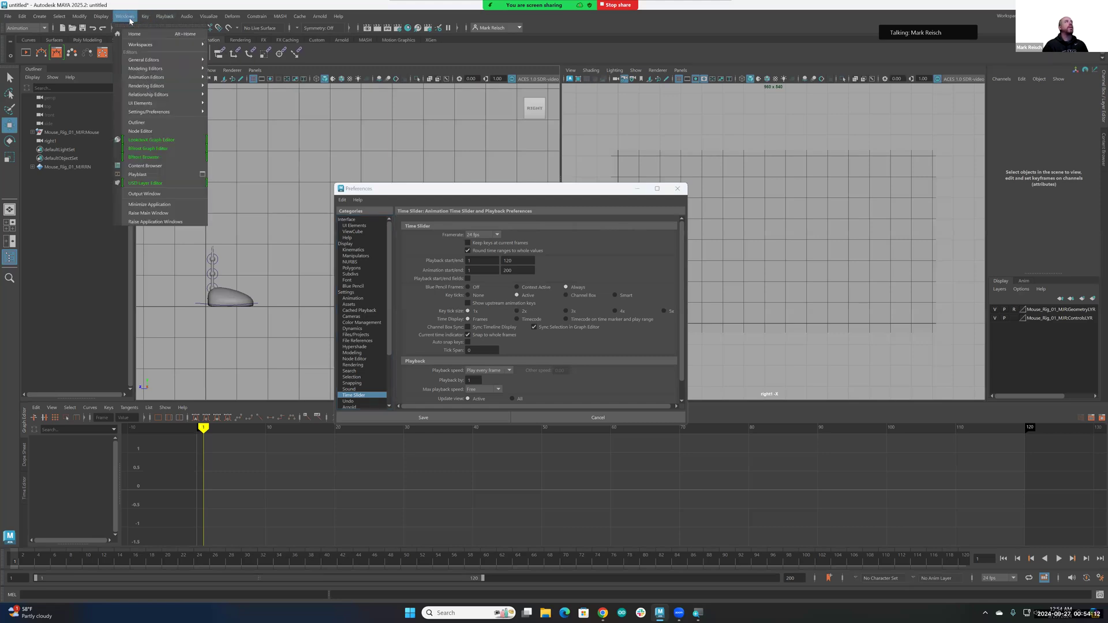
{"action": "mouse_move", "coordinate": [149, 61]}
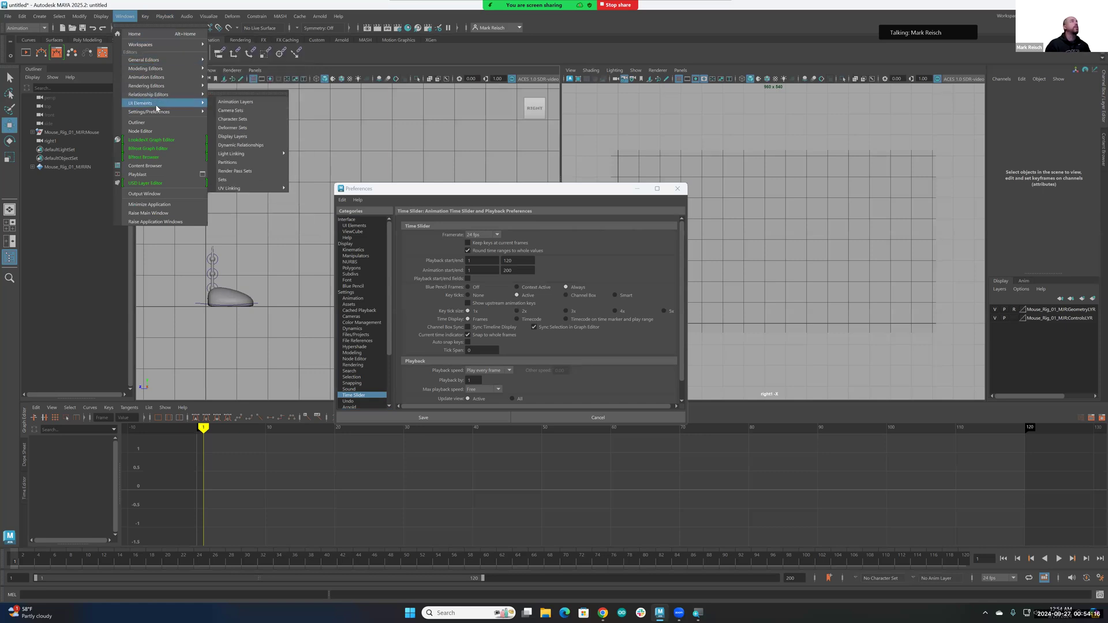
{"action": "mouse_move", "coordinate": [141, 113]}
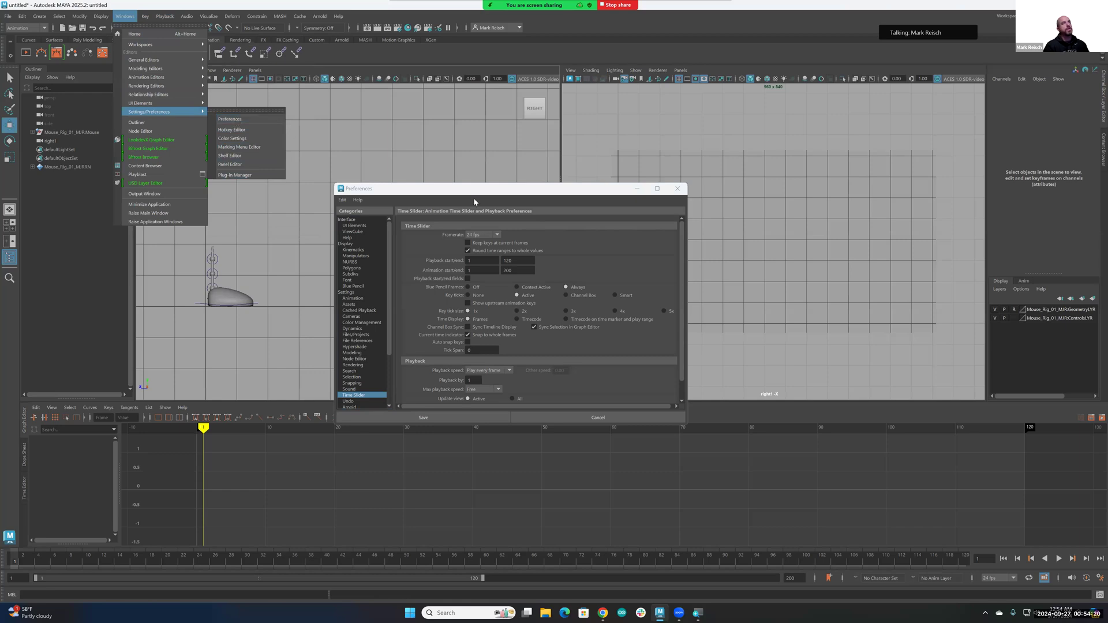
{"action": "left_click", "coordinate": [441, 192]}
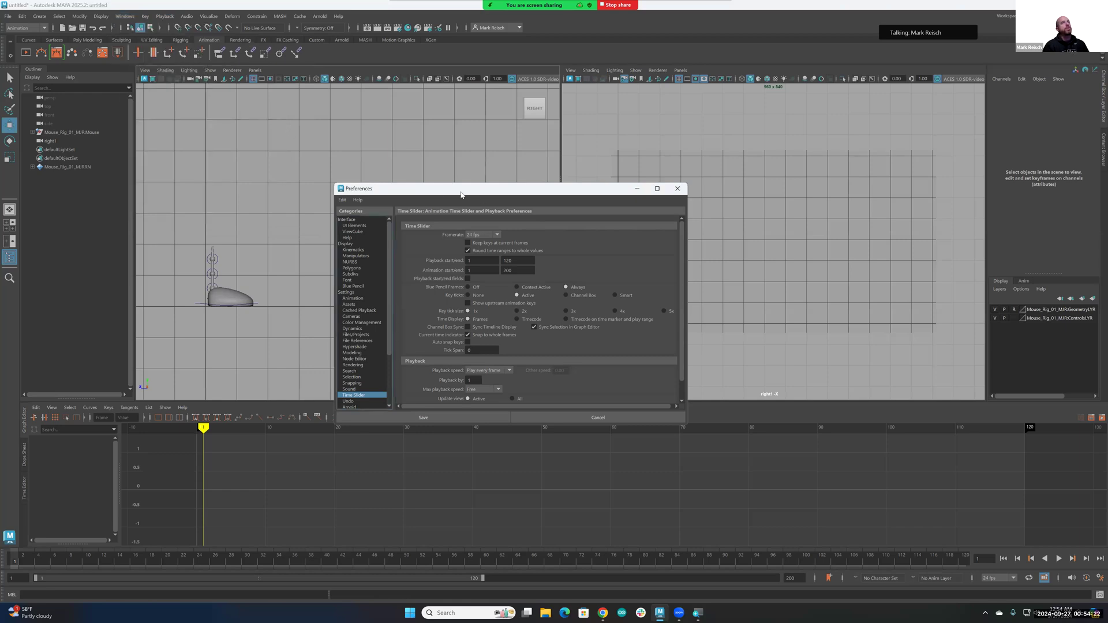
{"action": "left_click_drag", "start_coordinate": [461, 194], "coordinate": [532, 198]}
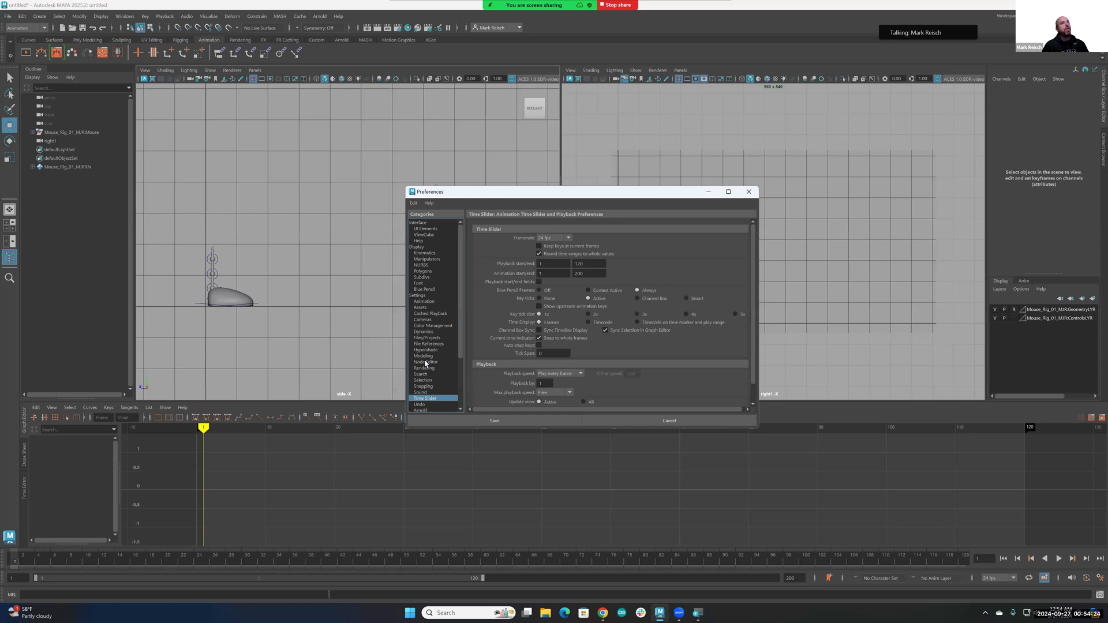
{"action": "scroll", "coordinate": [566, 350], "scroll_direction": "down", "scroll_amount": 1}
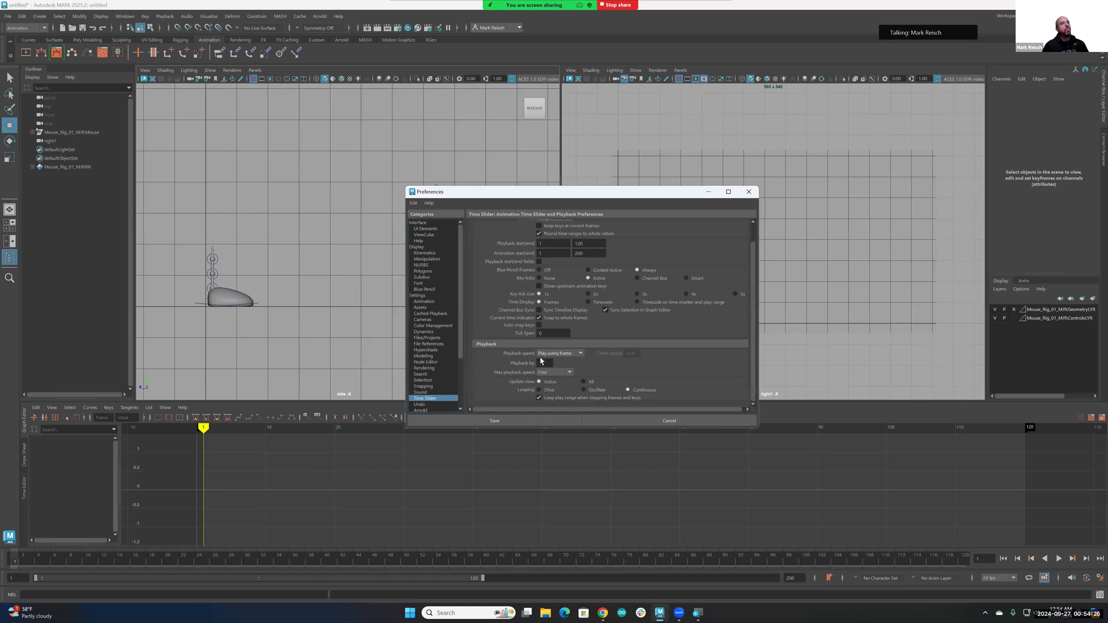
{"action": "scroll", "coordinate": [561, 358], "scroll_direction": "up", "scroll_amount": 1}
{"action": "scroll", "coordinate": [561, 357], "scroll_direction": "down", "scroll_amount": 1}
{"action": "scroll", "coordinate": [561, 357], "scroll_direction": "up", "scroll_amount": 1}
{"action": "scroll", "coordinate": [561, 356], "scroll_direction": "down", "scroll_amount": 1}
{"action": "left_click_drag", "start_coordinate": [651, 192], "coordinate": [658, 366]}
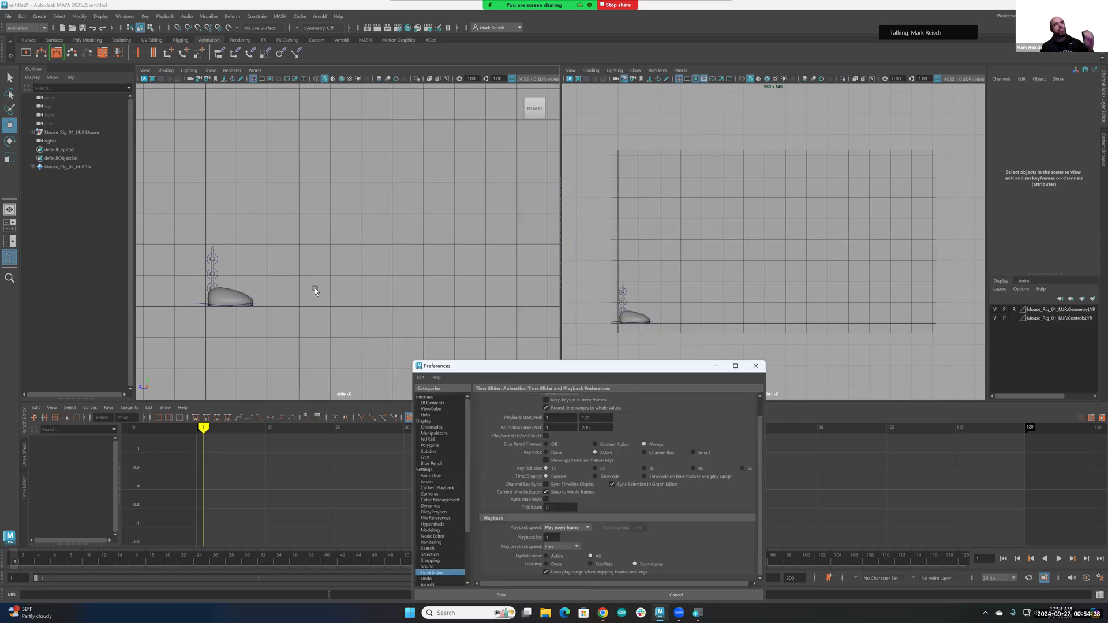
Select the MasterMove control, try moving the mouse forward along Z while watching both views, and undo the move.
{"action": "left_click", "coordinate": [254, 307]}
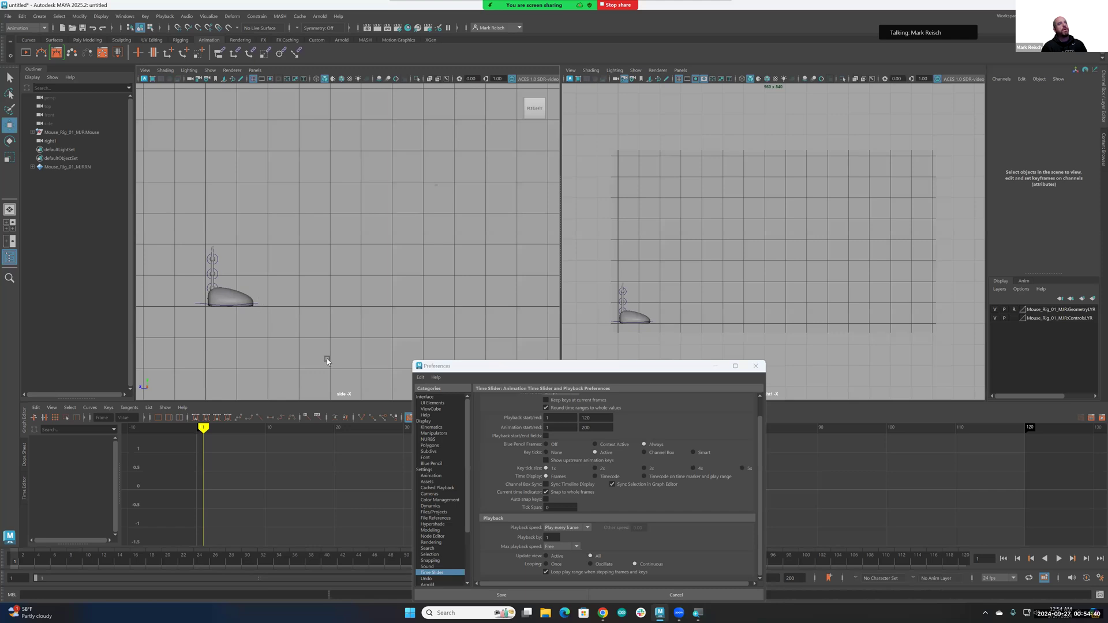
{"action": "left_click", "coordinate": [253, 303]}
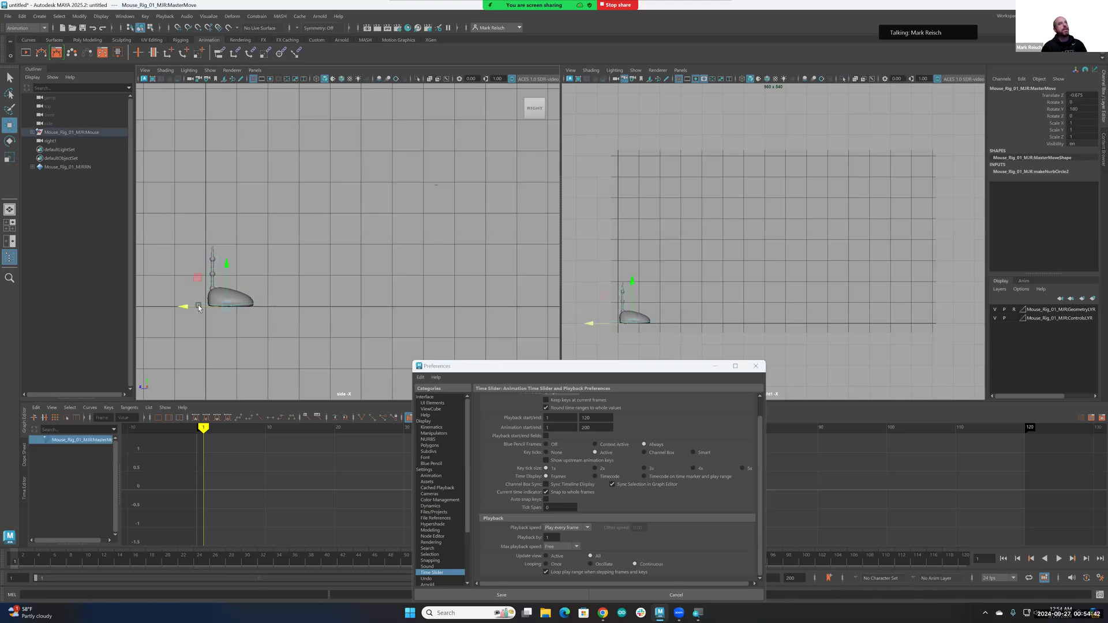
{"action": "left_click_drag", "start_coordinate": [197, 309], "coordinate": [287, 316]}
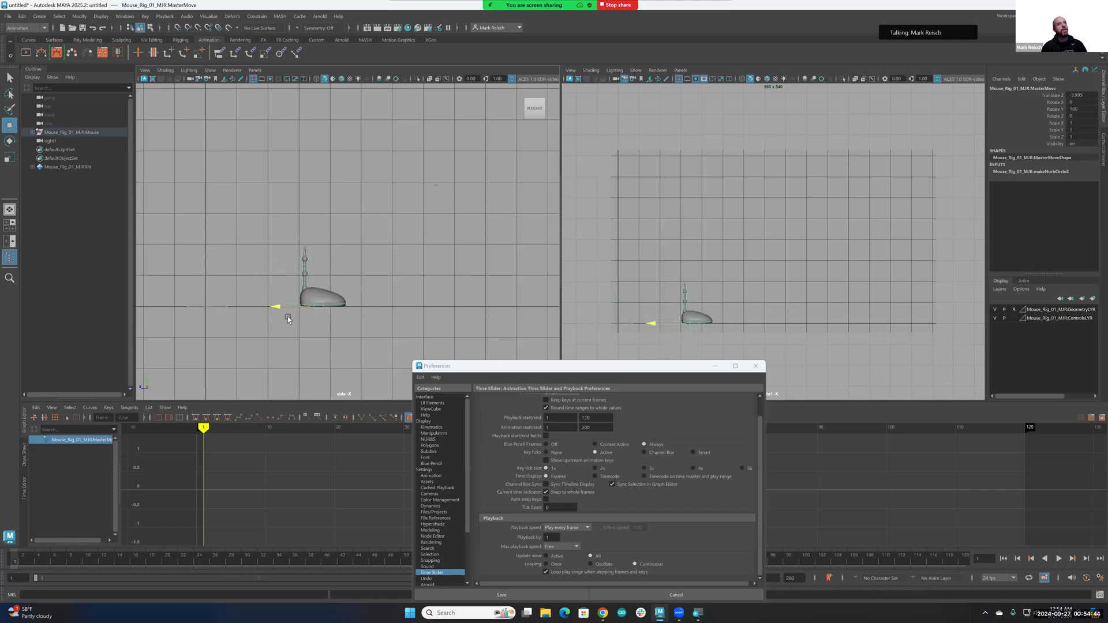
{"action": "key", "text": "ctrl+z"}
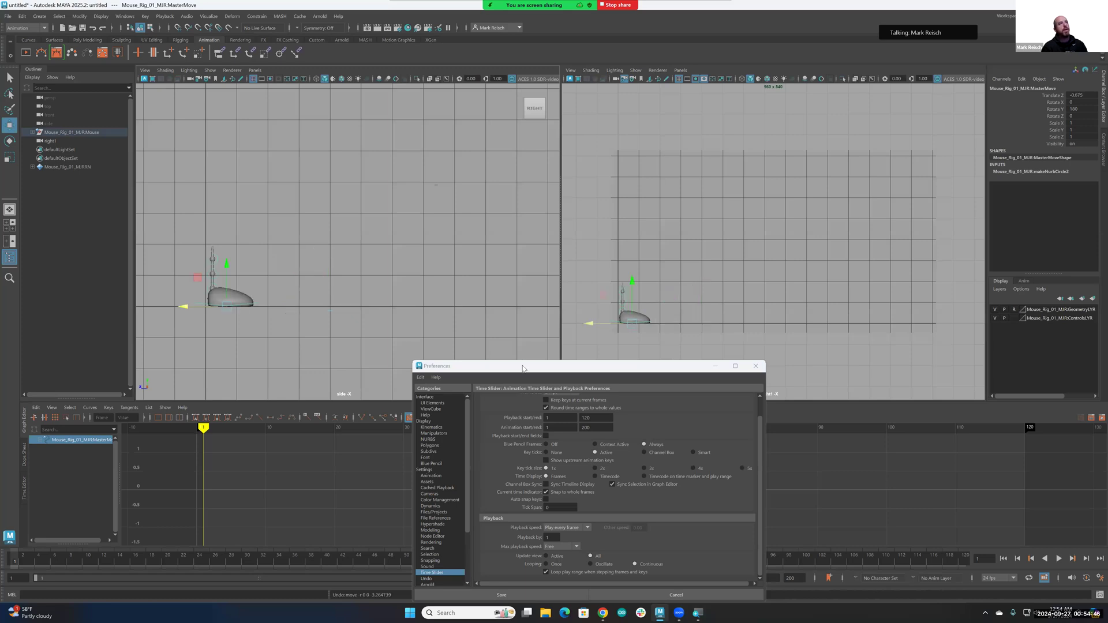
In the Animation preferences, set the default in tangent to Plateau and the default out tangent to Stepped, and save the preferences.
{"action": "left_click_drag", "start_coordinate": [522, 367], "coordinate": [507, 280]}
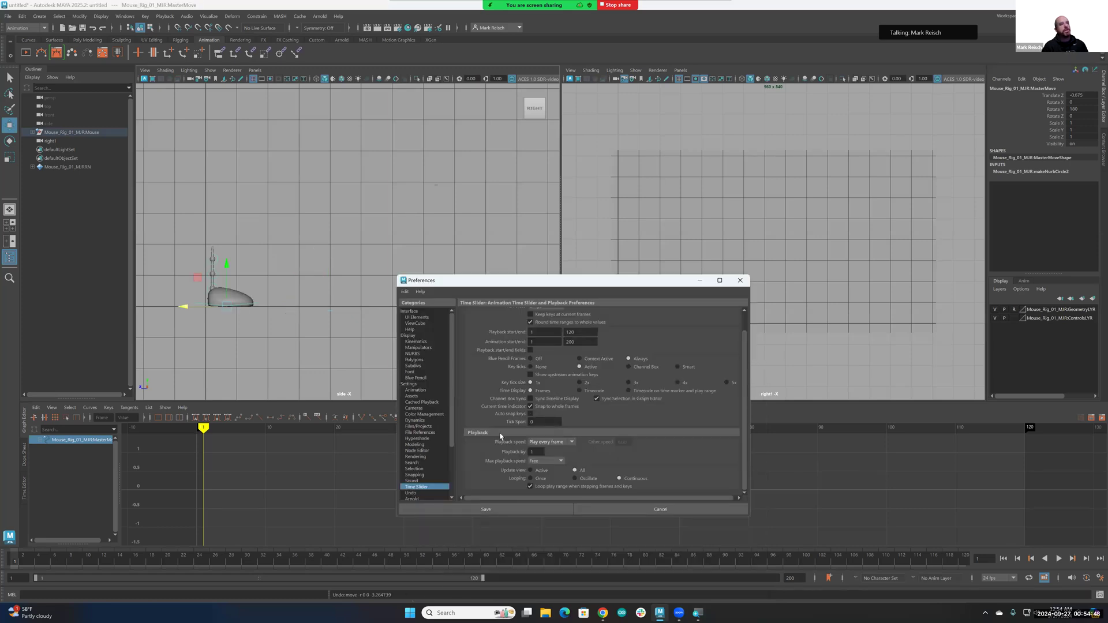
{"action": "left_click", "coordinate": [418, 391]}
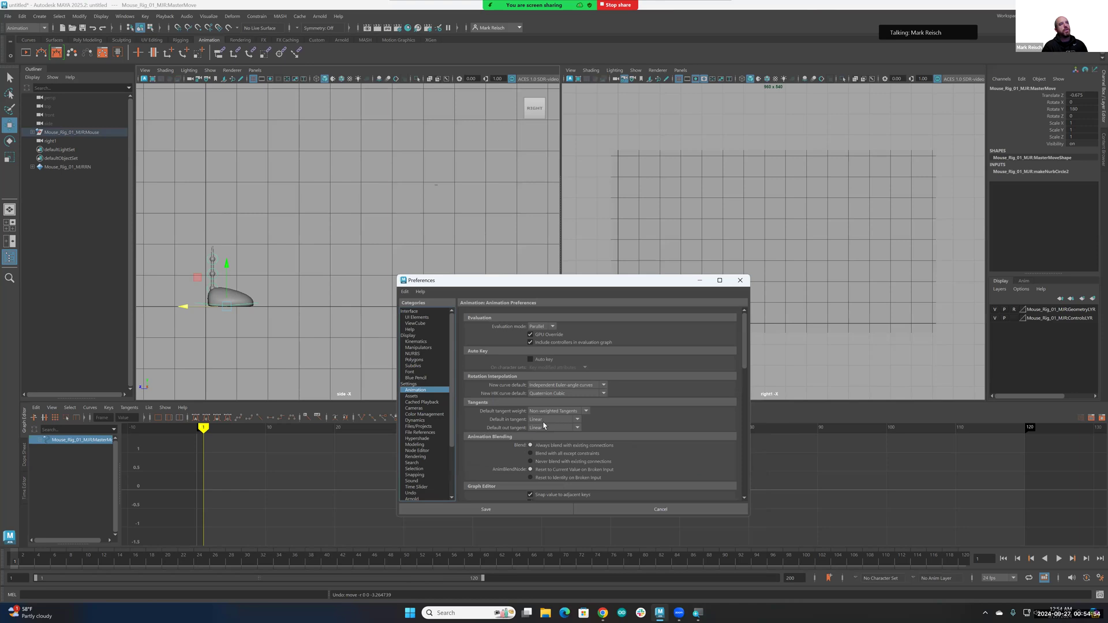
{"action": "left_click", "coordinate": [543, 421]}
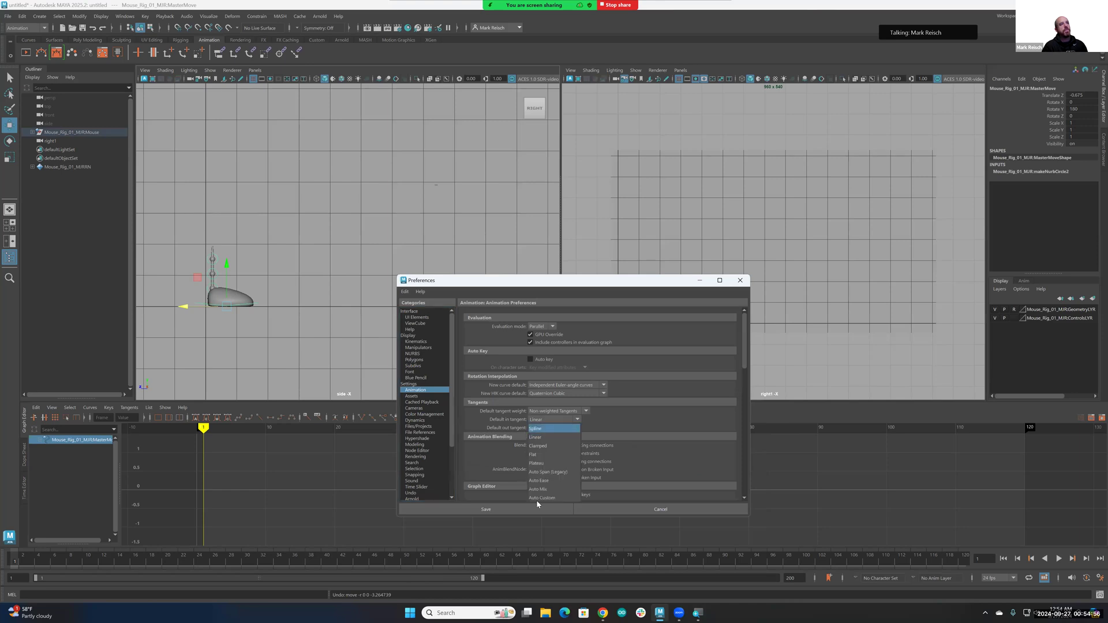
{"action": "left_click", "coordinate": [538, 463]}
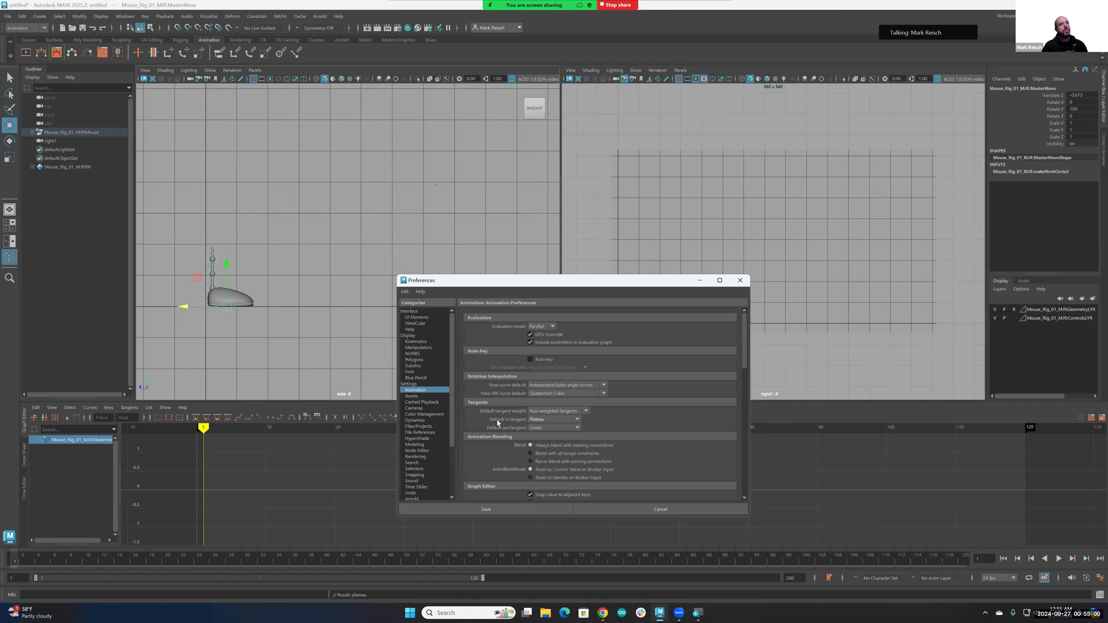
{"action": "left_click", "coordinate": [541, 429]}
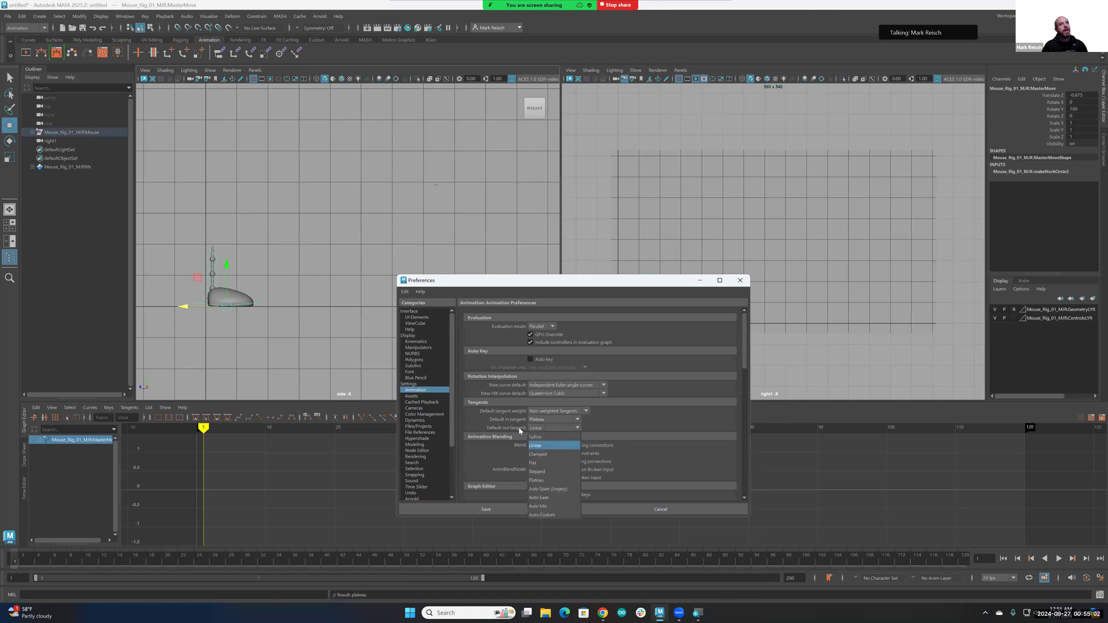
{"action": "left_click", "coordinate": [545, 471]}
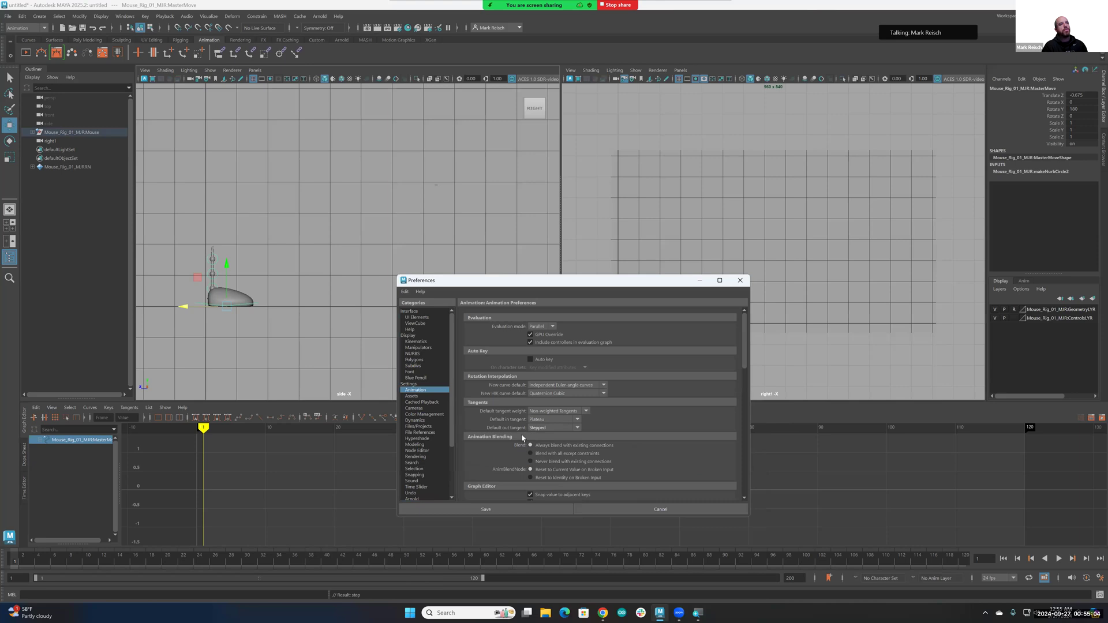
{"action": "left_click", "coordinate": [501, 510]}
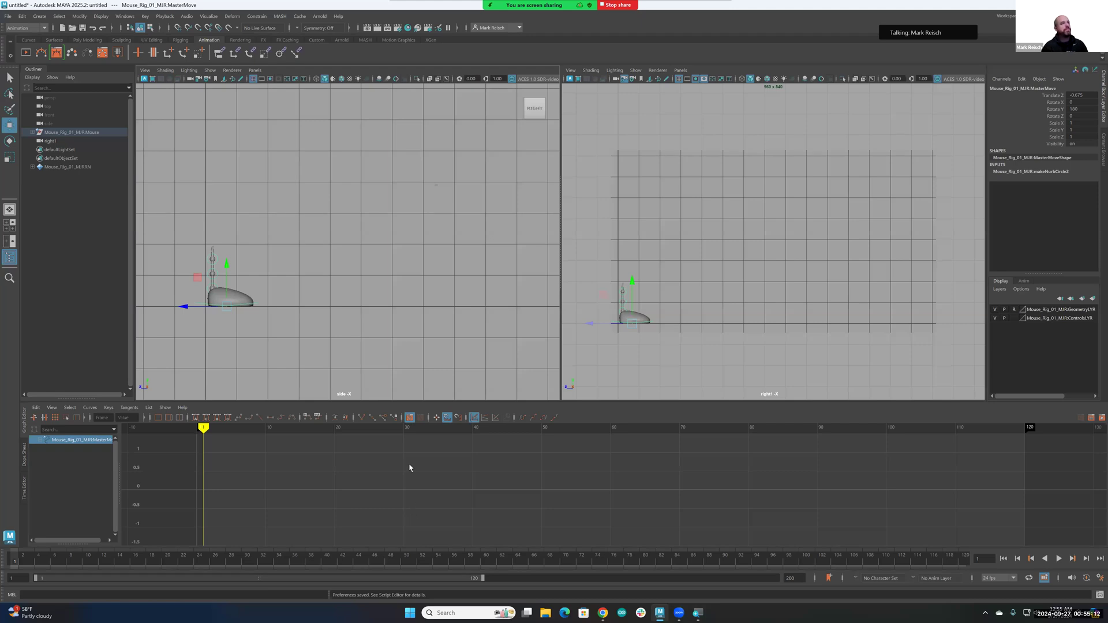
Frame the mouse with room ahead of it in the side view and key the MasterMove control at frame 1.
{"action": "right_click_drag", "start_coordinate": [452, 326], "coordinate": [391, 333], "text": "alt"}
{"action": "middle_click_drag", "start_coordinate": [392, 332], "coordinate": [386, 362], "text": "alt"}
{"action": "right_click_drag", "start_coordinate": [386, 362], "coordinate": [507, 366], "text": "alt"}
{"action": "middle_click_drag", "start_coordinate": [410, 354], "coordinate": [420, 344], "text": "alt"}
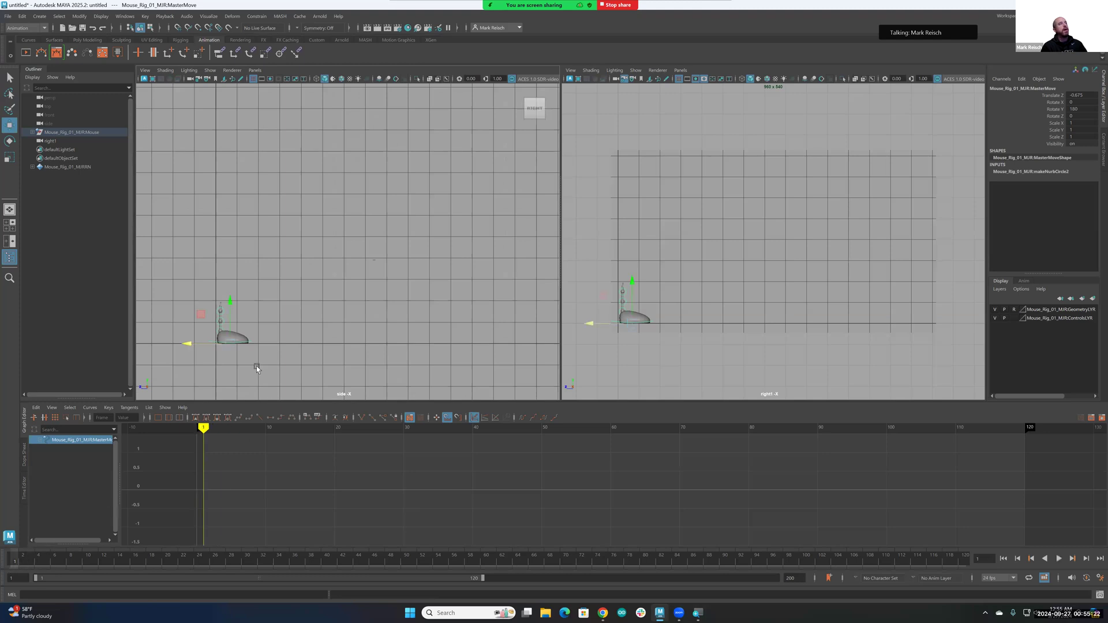
{"action": "key", "text": "s"}
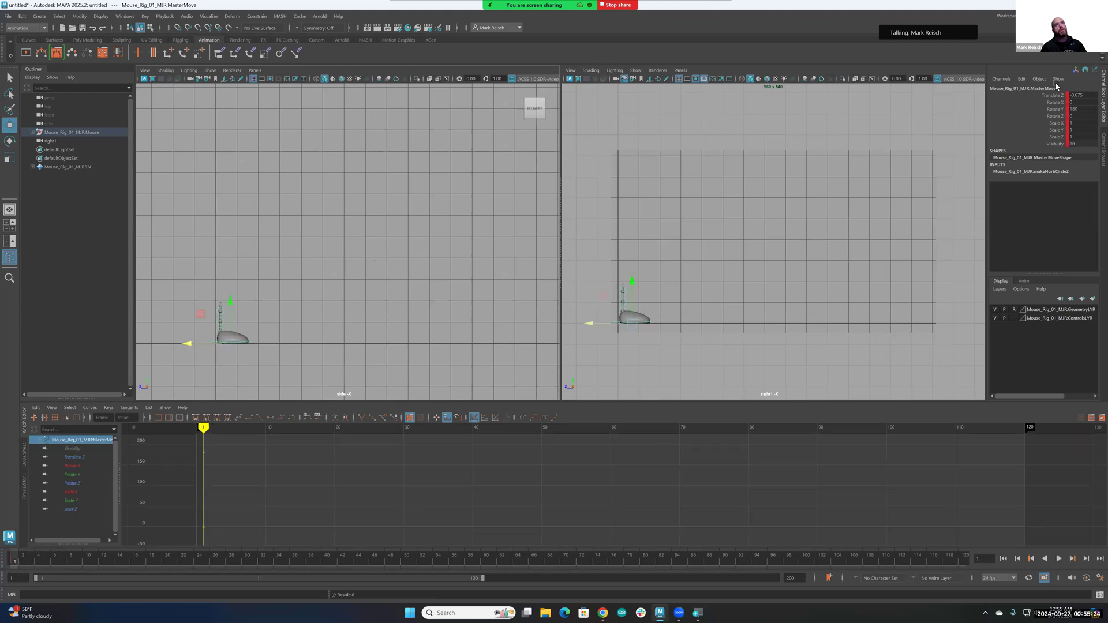
At frame 60, move the MasterMove control across the gate to a Translate Z of about -13.816 and key it.
{"action": "left_click_drag", "start_coordinate": [188, 343], "coordinate": [466, 345]}
{"action": "key", "text": "ctrl+z"}
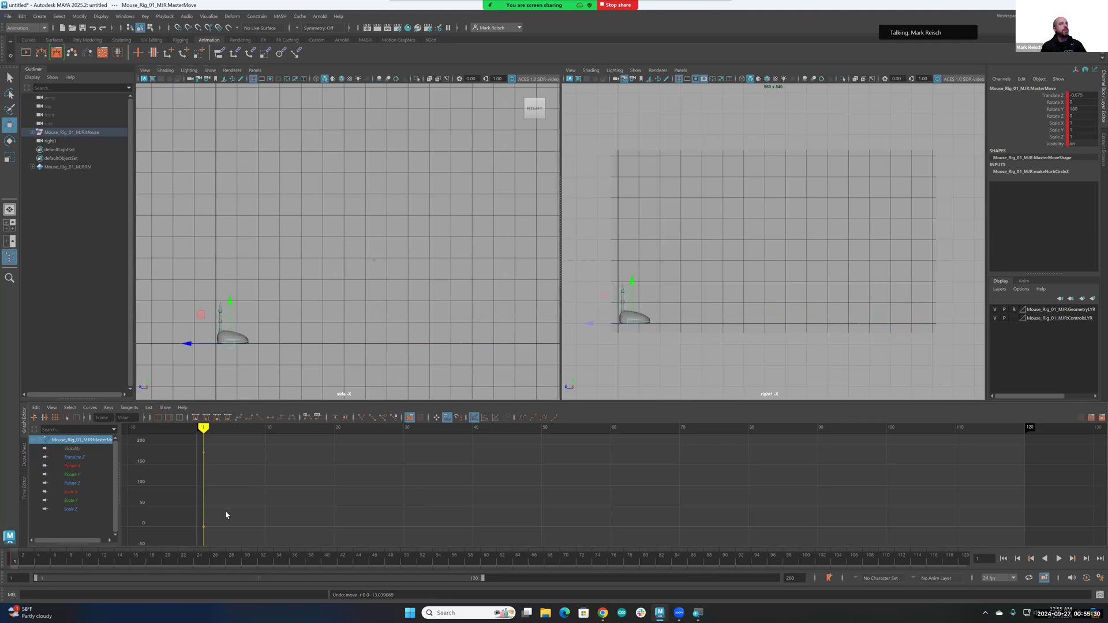
{"action": "left_click_drag", "start_coordinate": [17, 560], "coordinate": [484, 563]}
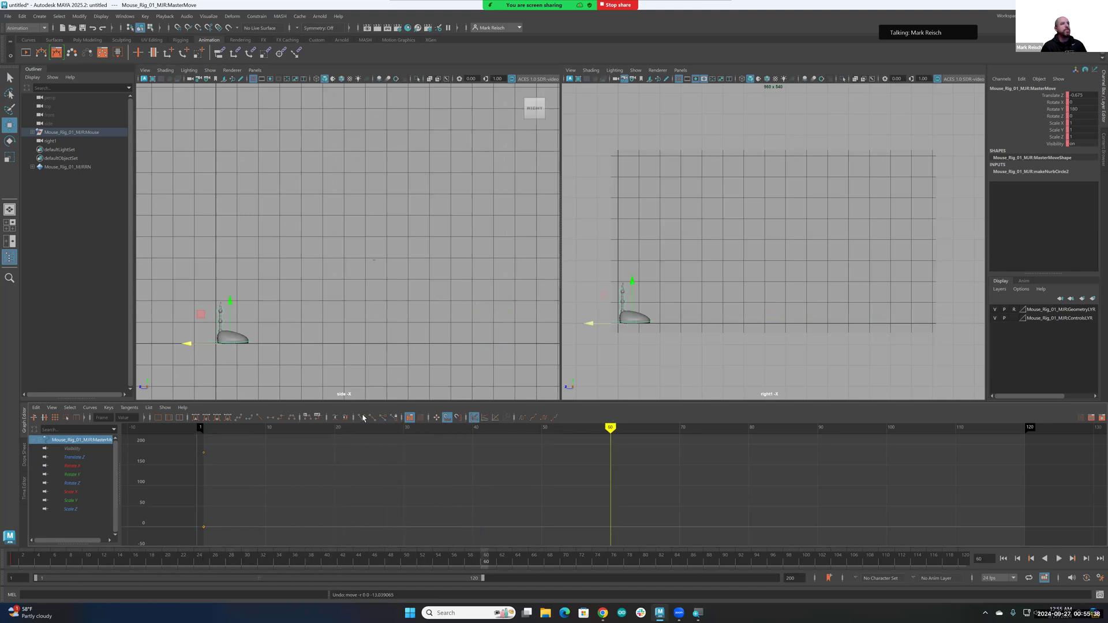
{"action": "left_click_drag", "start_coordinate": [189, 342], "coordinate": [471, 351]}
{"action": "key", "text": "s"}
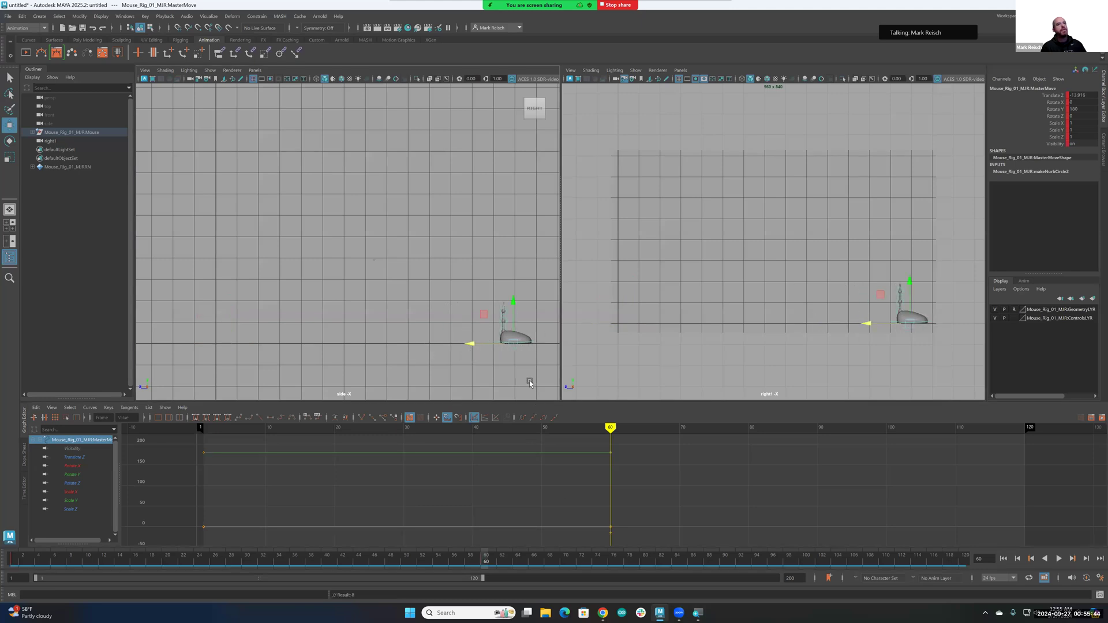
At frame 62, turn the mouse around by setting MasterMove's Rotate Y to 0 and key the control.
{"action": "key", "text": "alt+v"}
{"action": "key", "text": "alt+v"}
{"action": "key", "text": "e"}
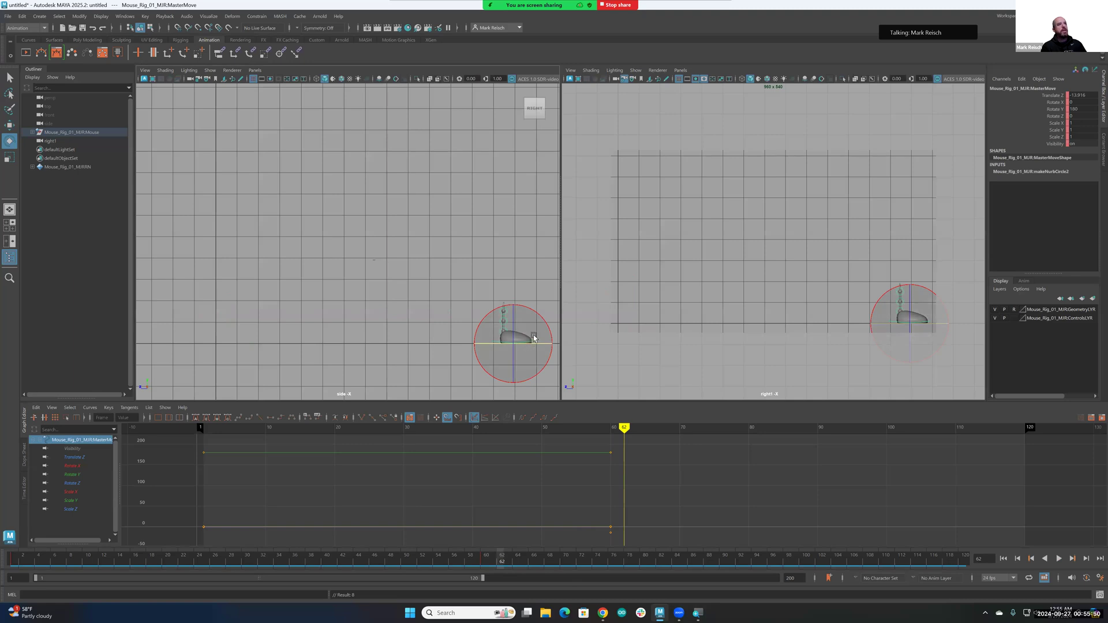
{"action": "left_click_drag", "start_coordinate": [535, 345], "coordinate": [493, 345]}
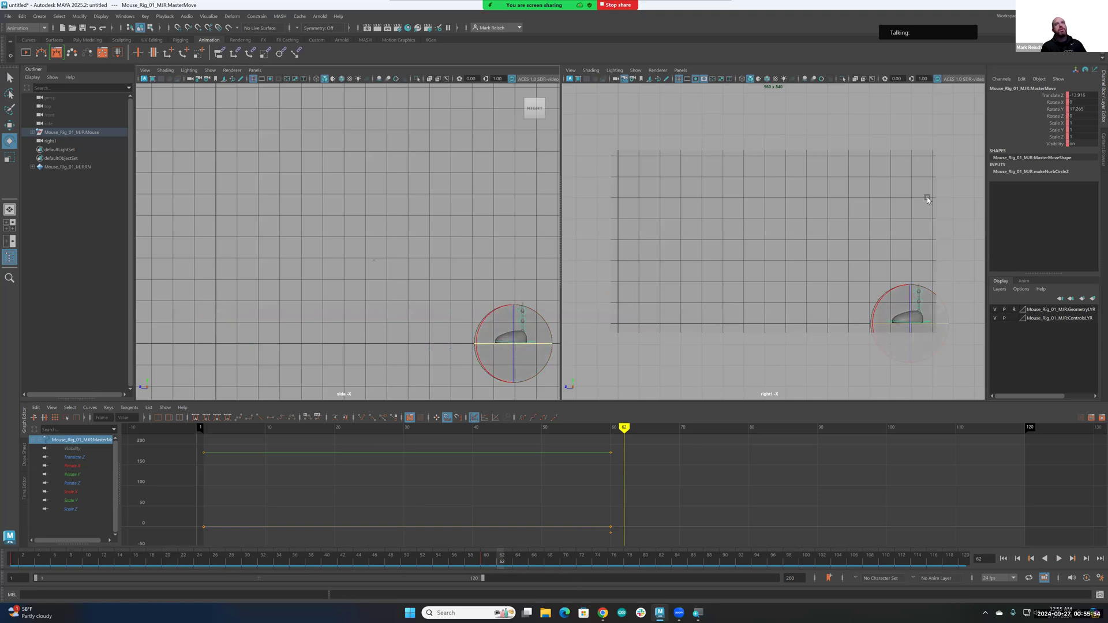
{"action": "left_click", "coordinate": [1078, 108]}
{"action": "type", "text": "0"}
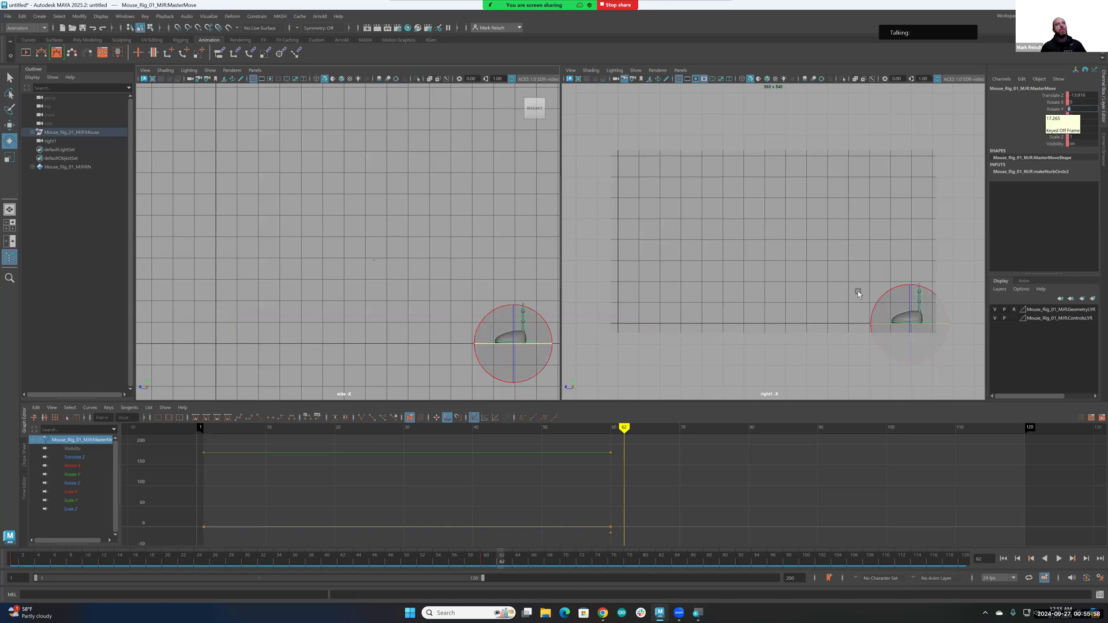
{"action": "left_click", "coordinate": [532, 340]}
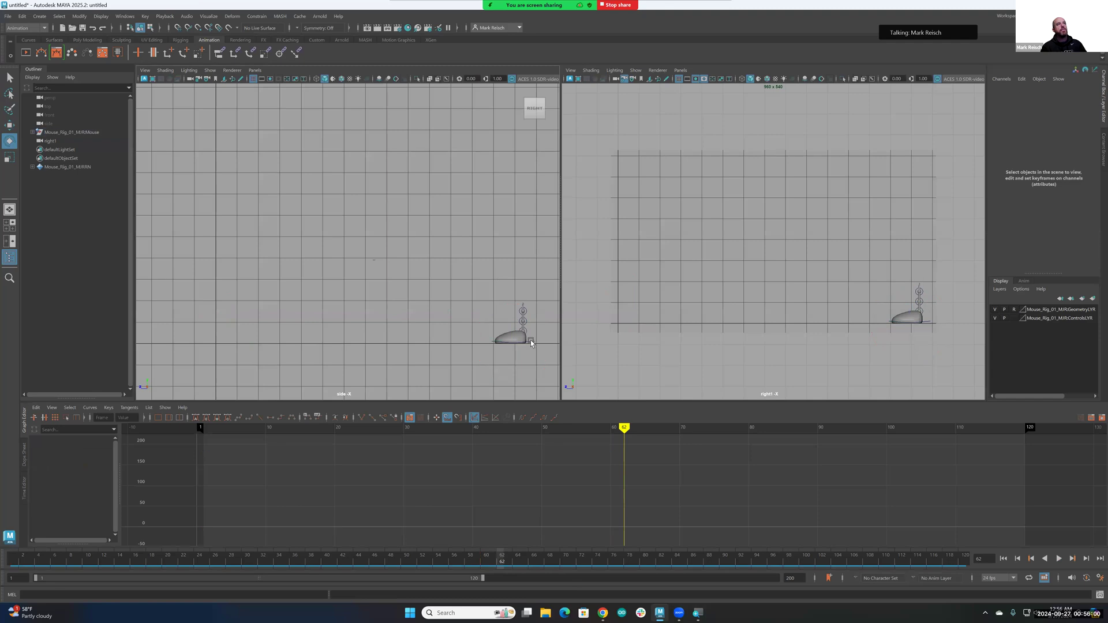
{"action": "left_click", "coordinate": [532, 343]}
{"action": "key", "text": "s"}
At frame 100, move the MasterMove control back to a Translate Z of about -1 and key it.
{"action": "left_click_drag", "start_coordinate": [502, 562], "coordinate": [805, 567]}
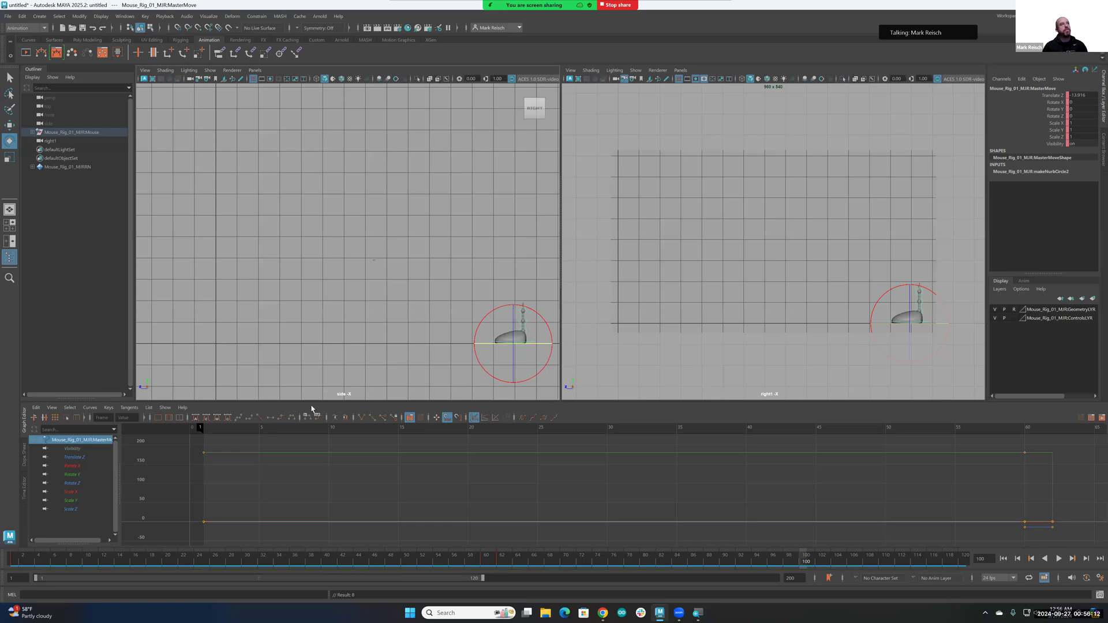
{"action": "key", "text": "w"}
{"action": "left_click_drag", "start_coordinate": [471, 344], "coordinate": [197, 350]}
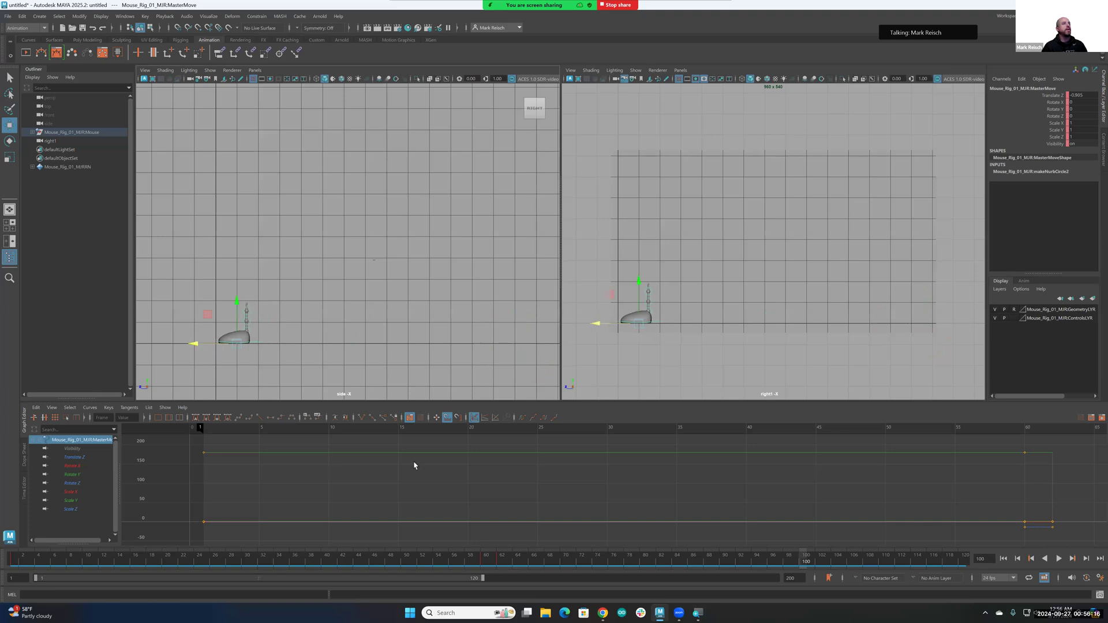
{"action": "key", "text": "s"}
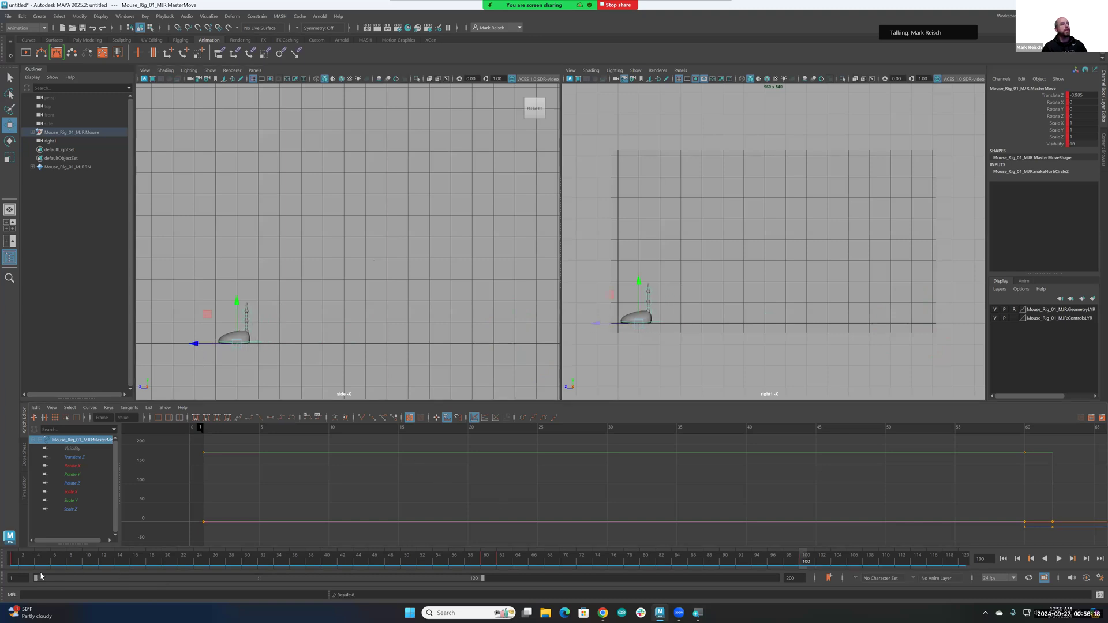
Play back the stepped animation to review the mouse's poses, and return to frame 1.
{"action": "key", "text": "alt+v"}
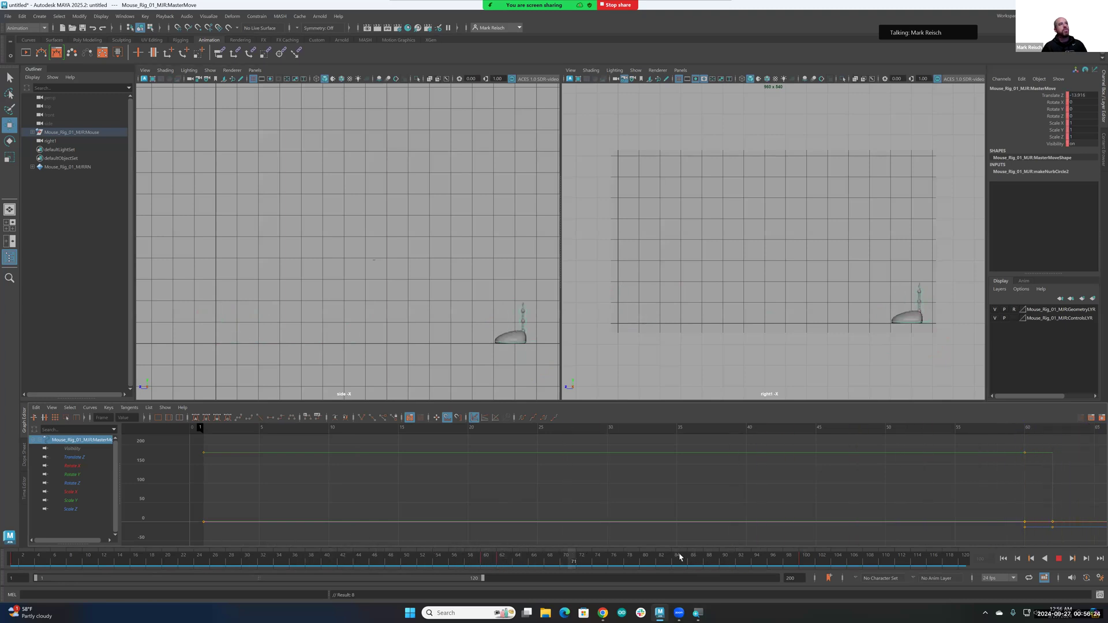
{"action": "left_click", "coordinate": [1058, 557]}
{"action": "left_click", "coordinate": [1059, 559]}
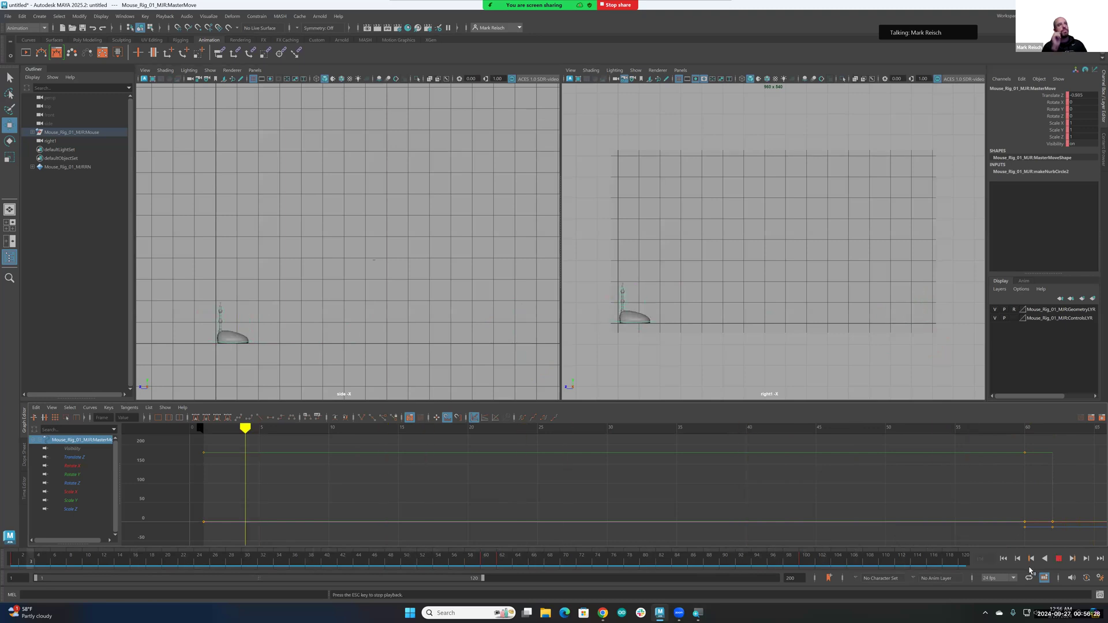
{"action": "left_click", "coordinate": [1059, 560]}
{"action": "left_click_drag", "start_coordinate": [228, 564], "coordinate": [14, 562]}
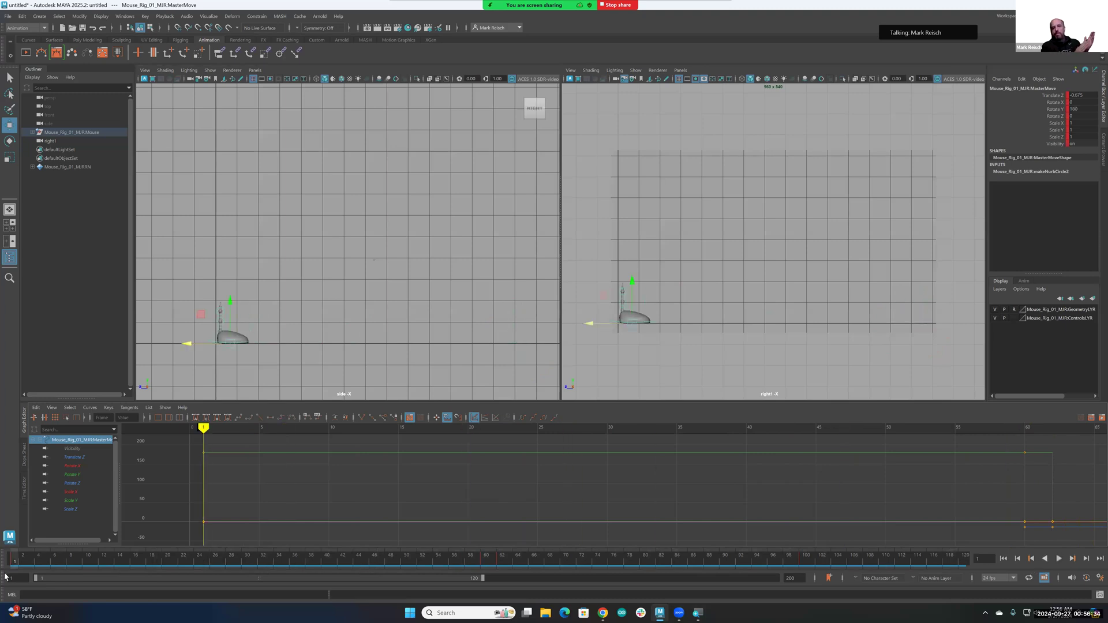